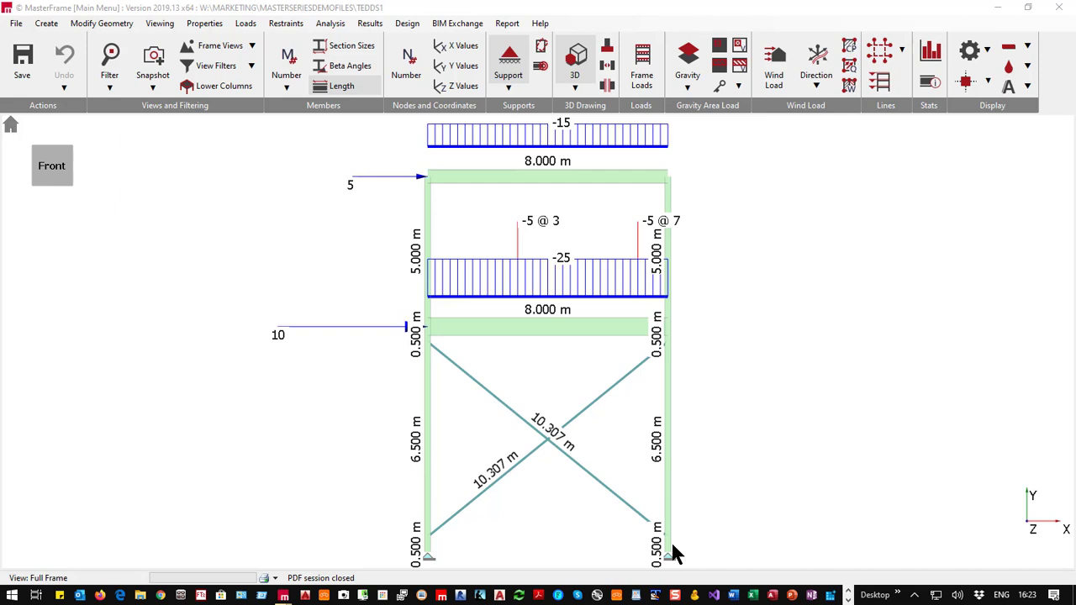
Step: Close the open frame model, relaunch MasterSeries 2019 and log in with the PowerPad Only licence type
click(1058, 9)
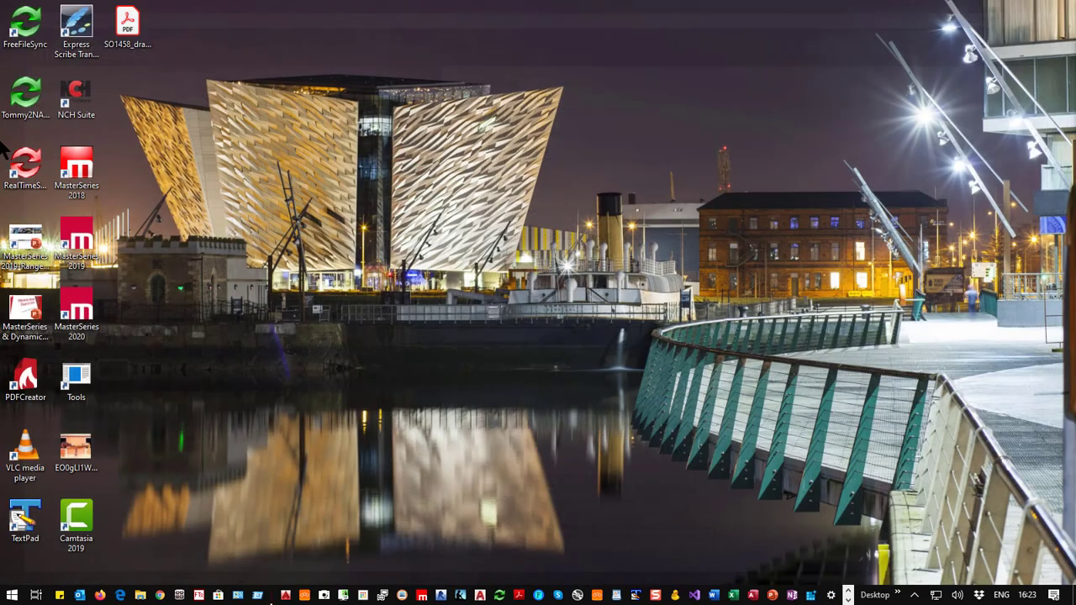
click(79, 239)
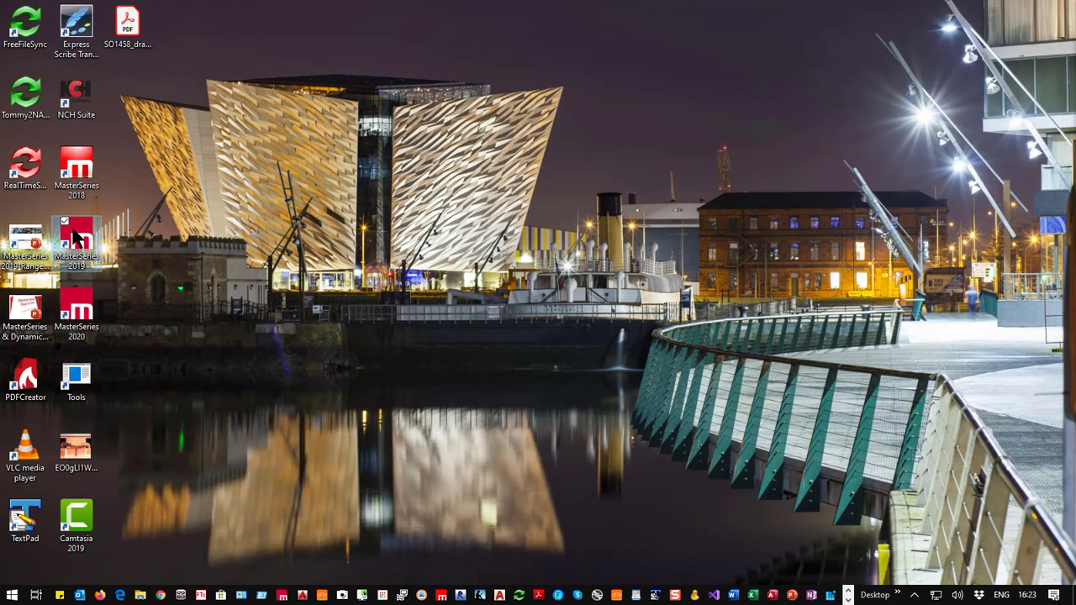
double_click(74, 238)
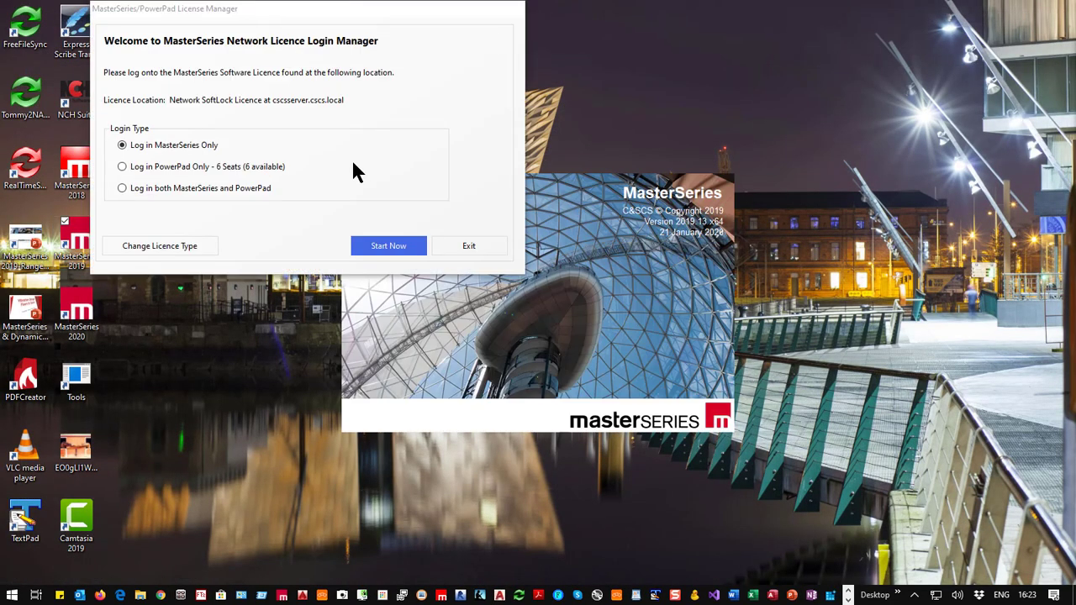
click(163, 168)
click(386, 249)
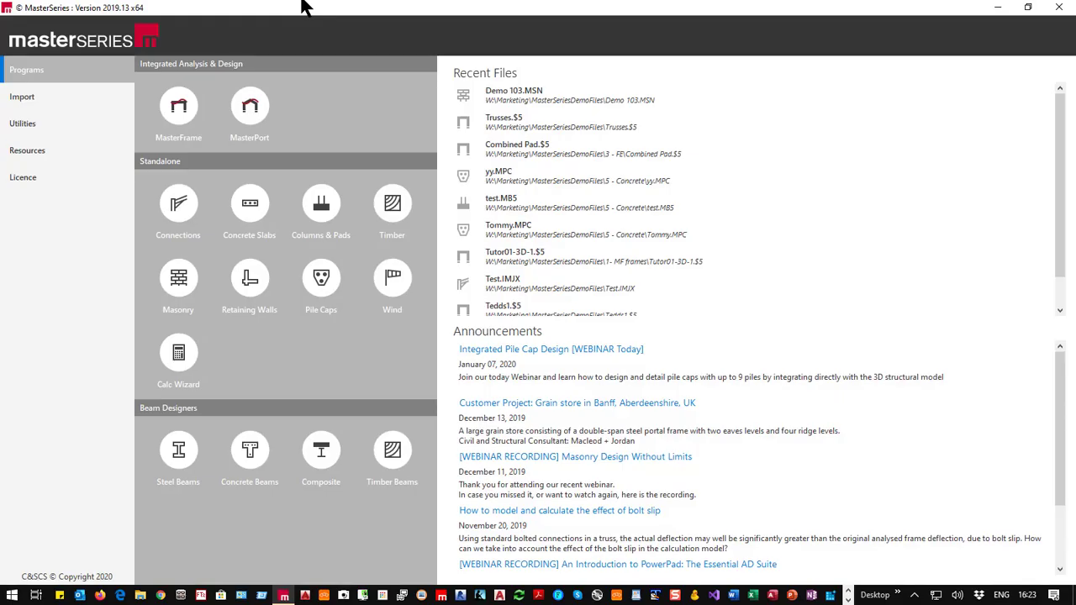
Step: Create a new MasterFrame file named PPFRame in the 2 - PowerPad folder
mouse_move(178, 108)
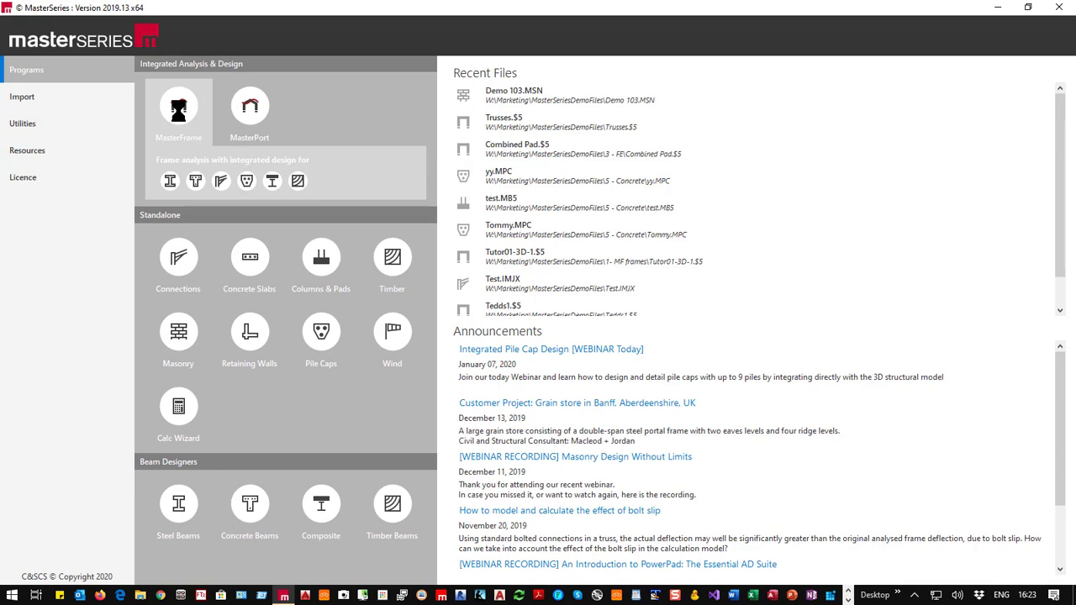
click(178, 108)
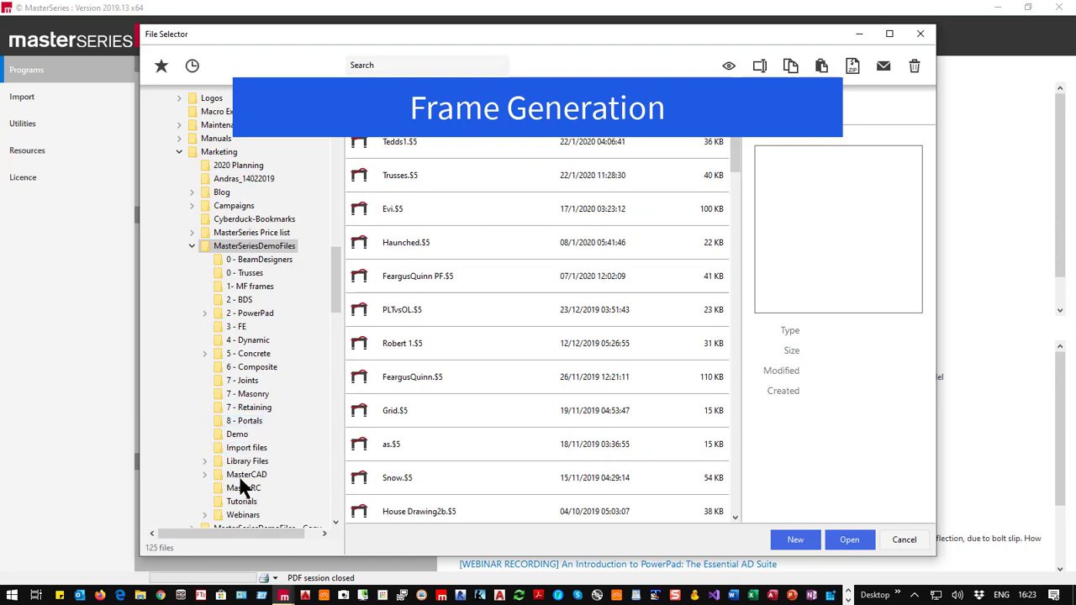
scroll(252, 253, down, 2)
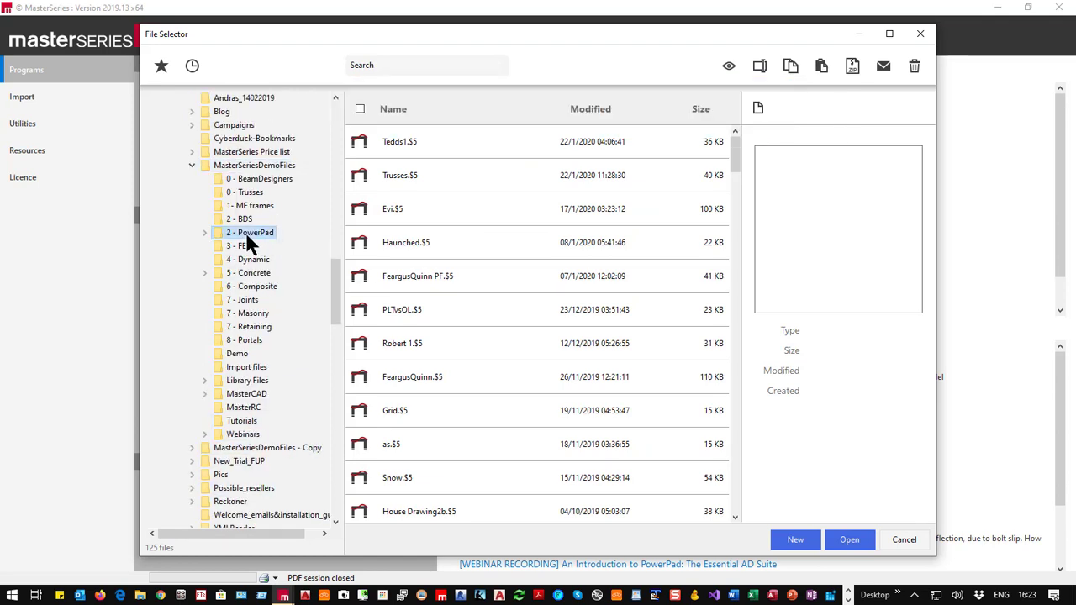
click(246, 232)
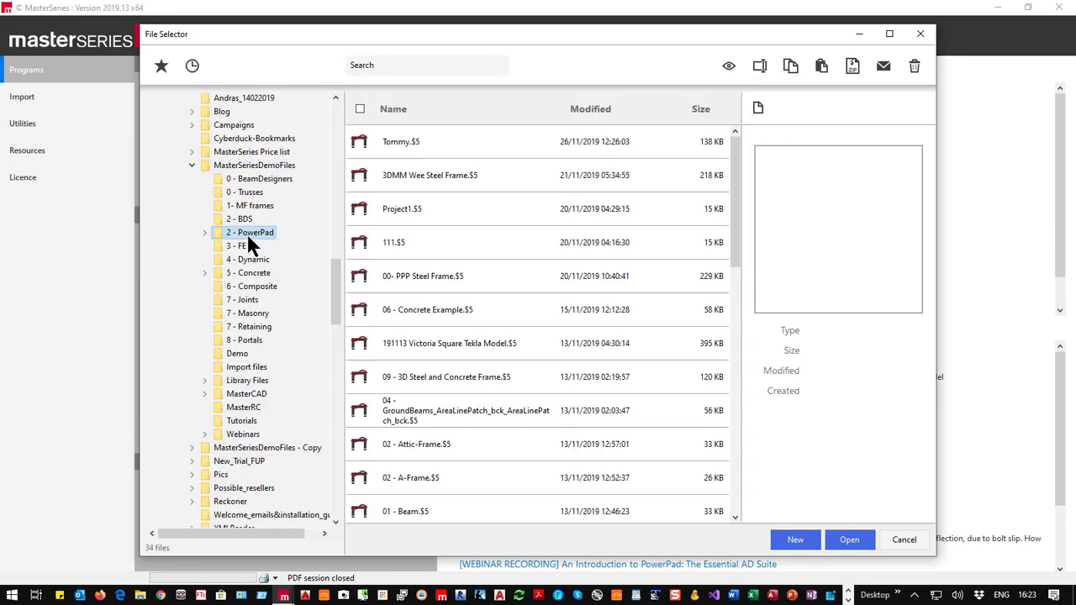
click(809, 543)
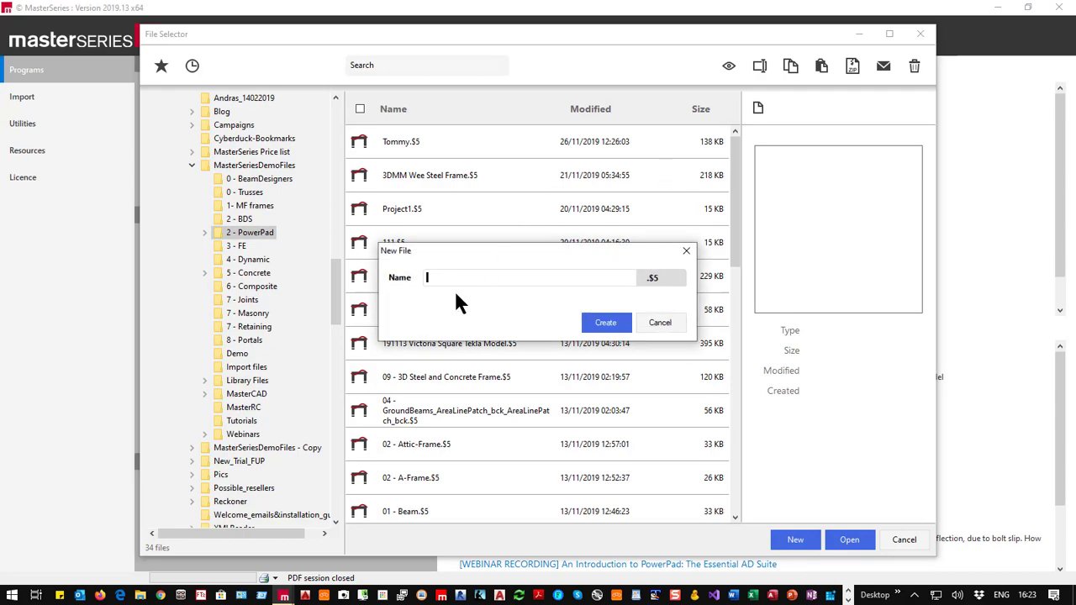
text(PPFRame)
click(615, 330)
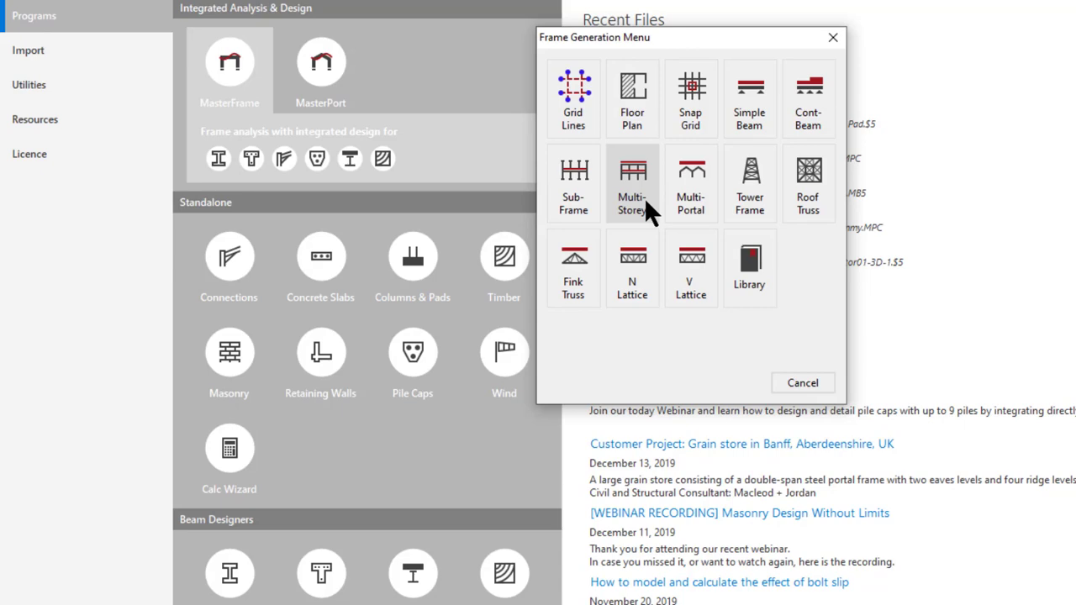
Step: Start the frame from a Snap Grid and set the model to the front view
click(692, 114)
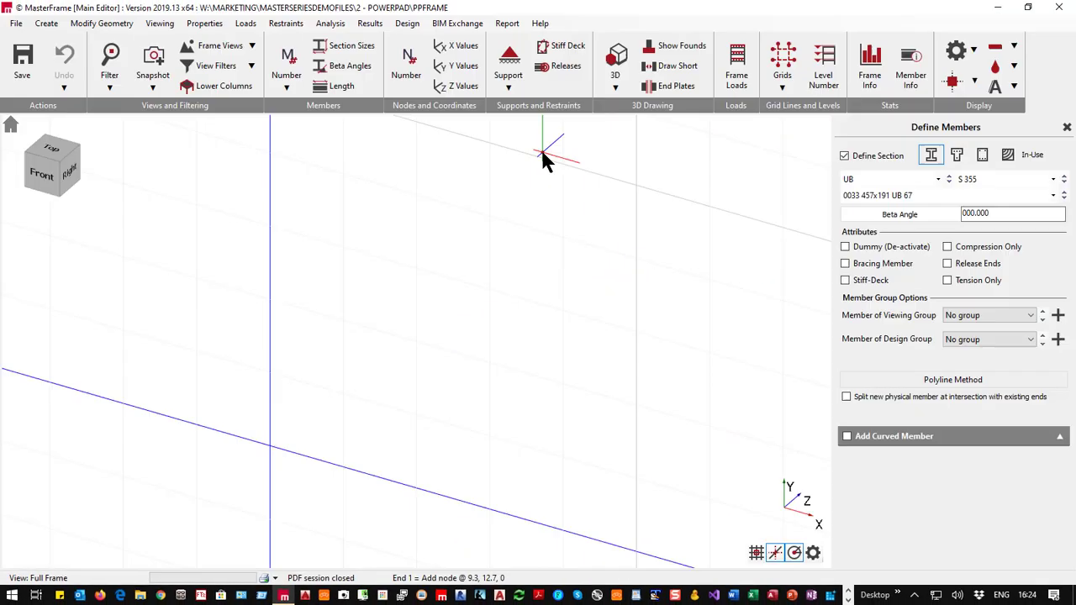
click(46, 172)
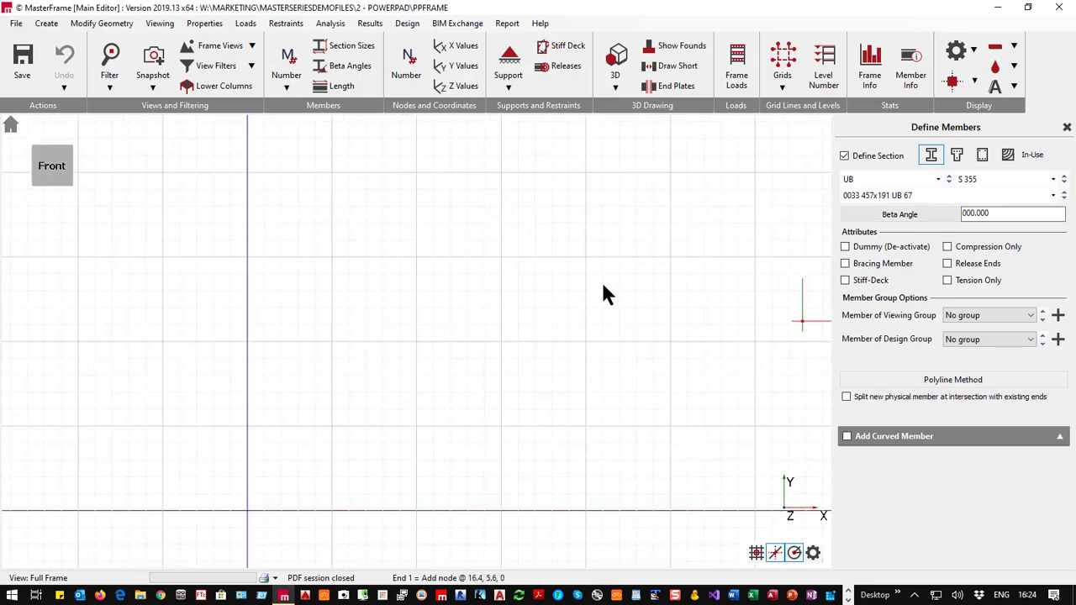
scroll(366, 290, down, 1)
scroll(366, 290, down, 1)
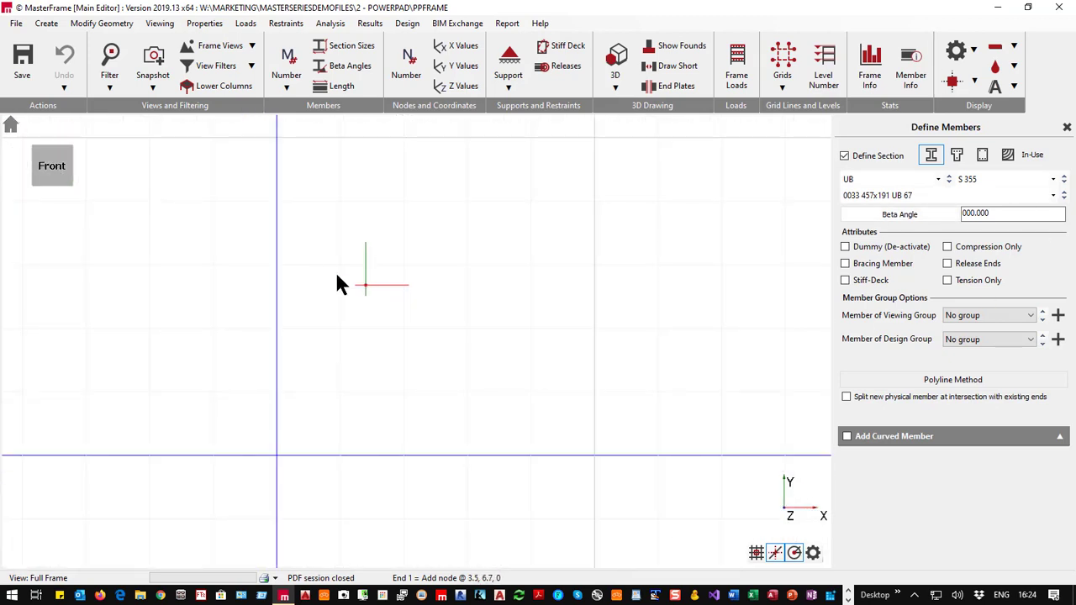
Step: Draw a 7.5 m vertical column up from the origin using section 152x152 UC 23
click(900, 189)
click(890, 202)
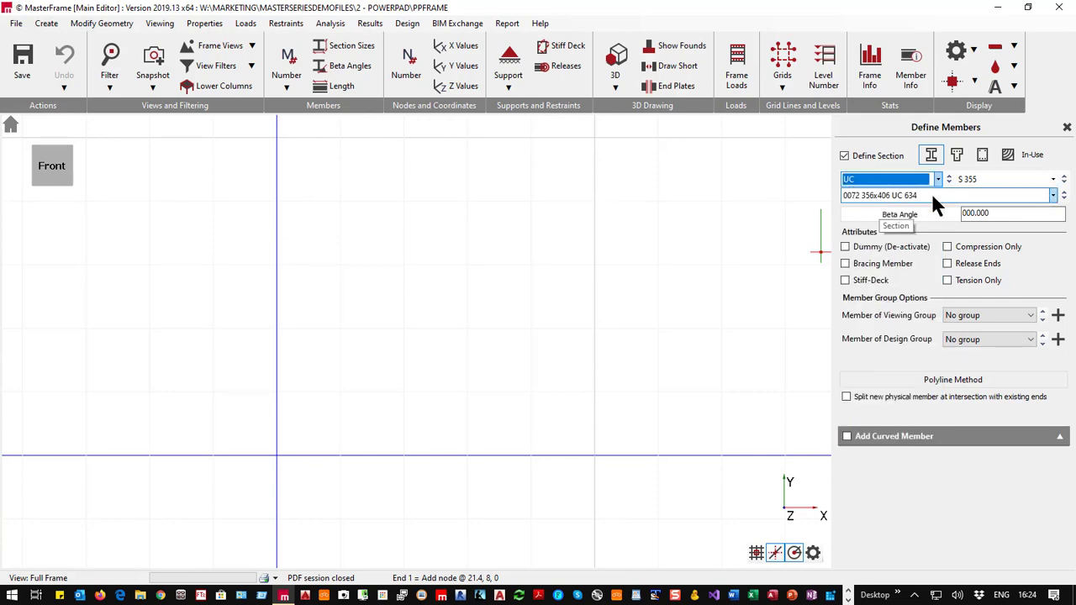
click(929, 196)
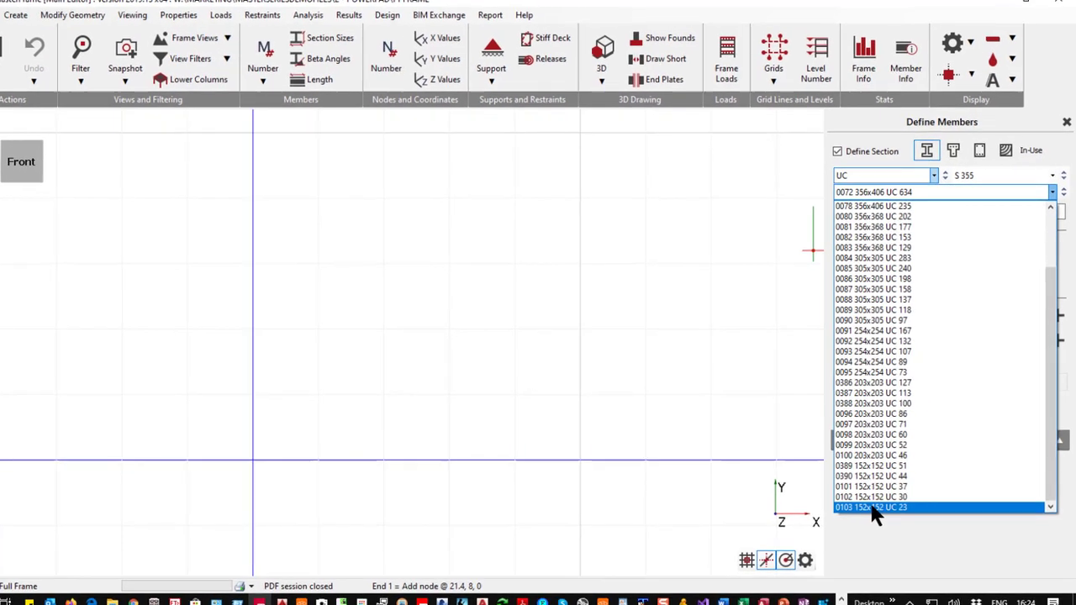
click(881, 504)
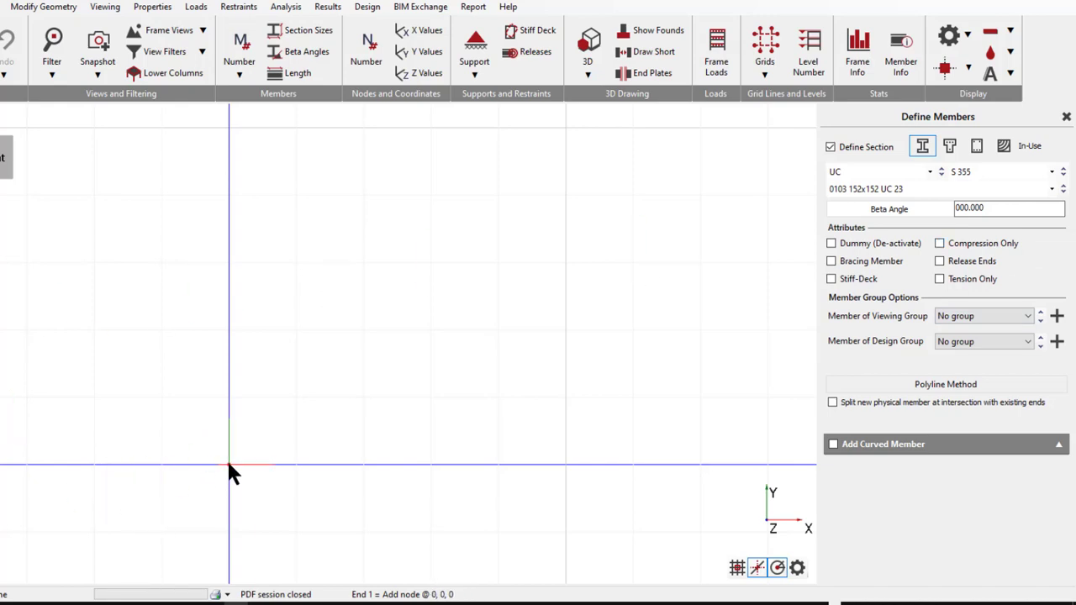
click(228, 465)
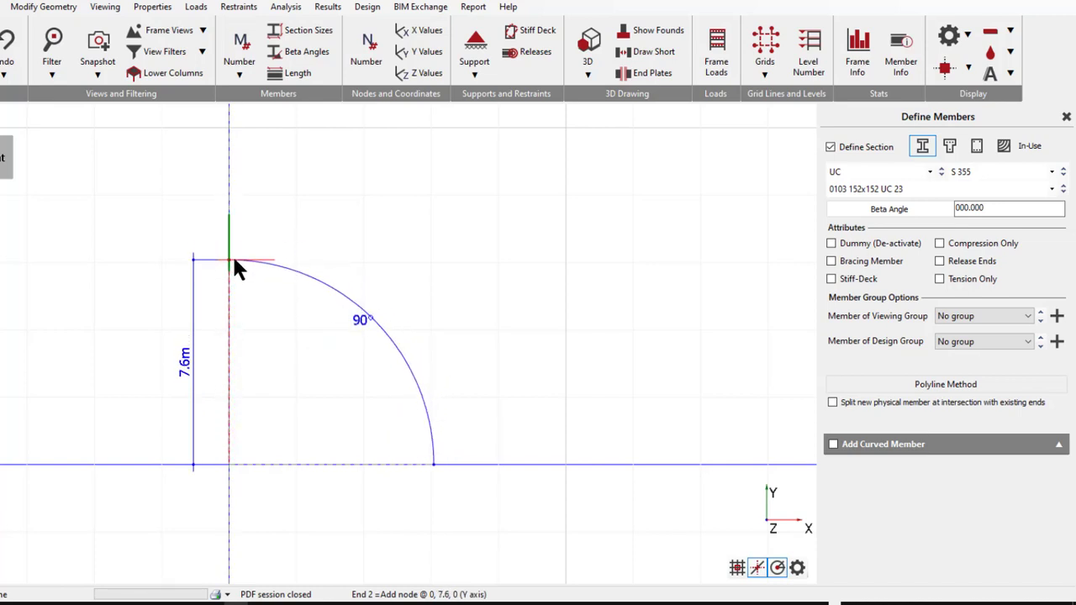
click(233, 263)
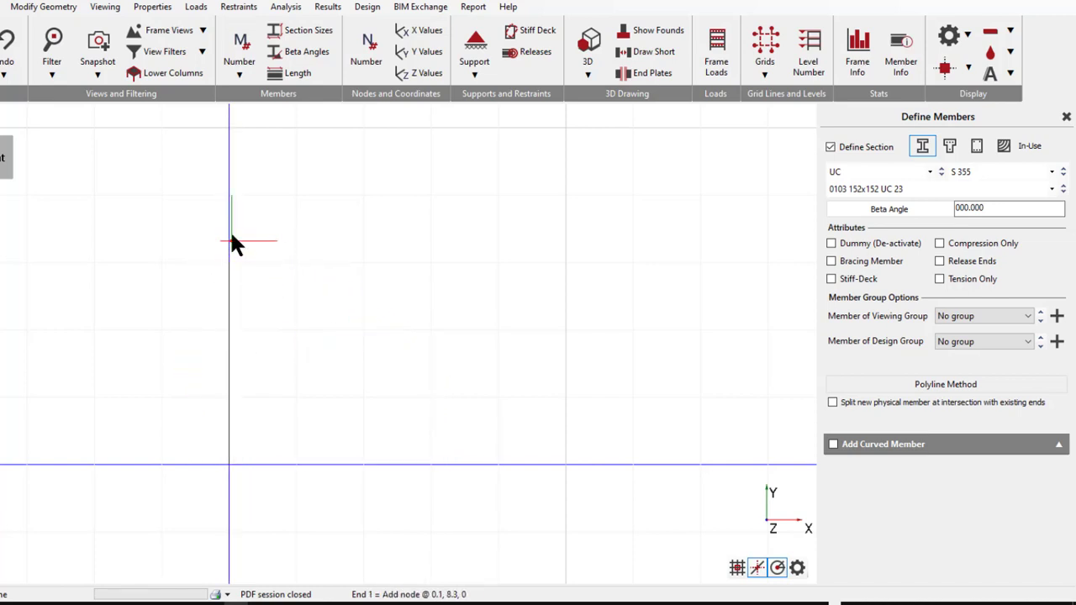
Step: Turn on node display and set the node size to Medium
click(945, 71)
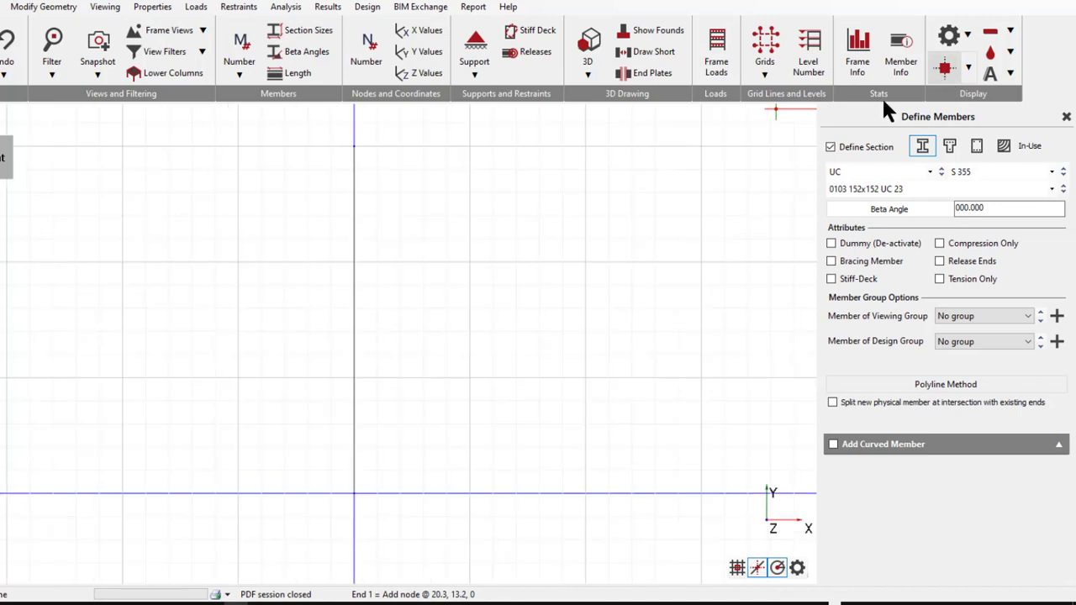
scroll(293, 355, down, 3)
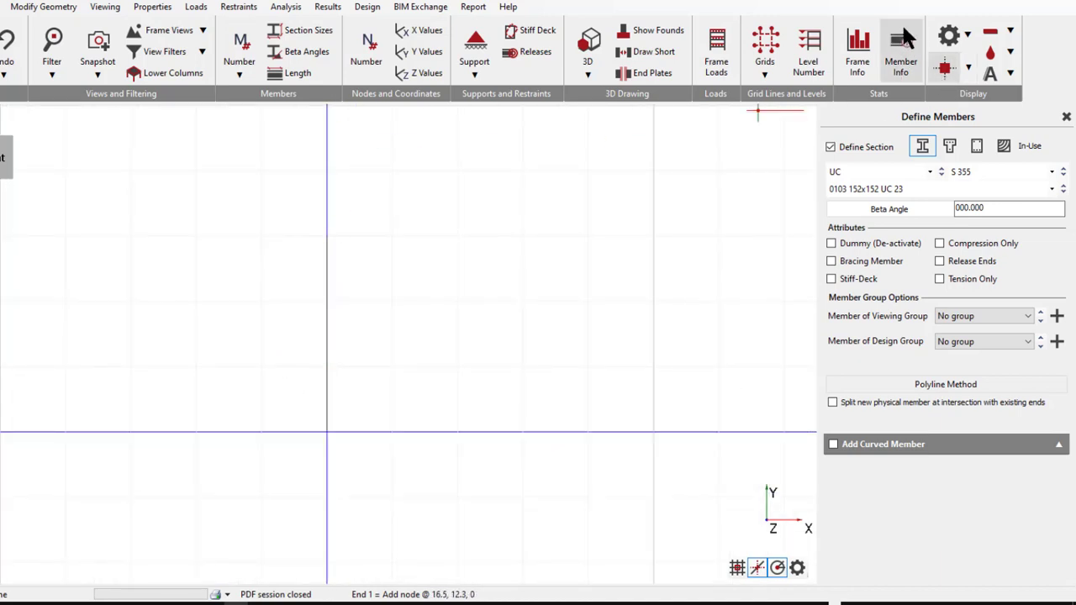
click(968, 68)
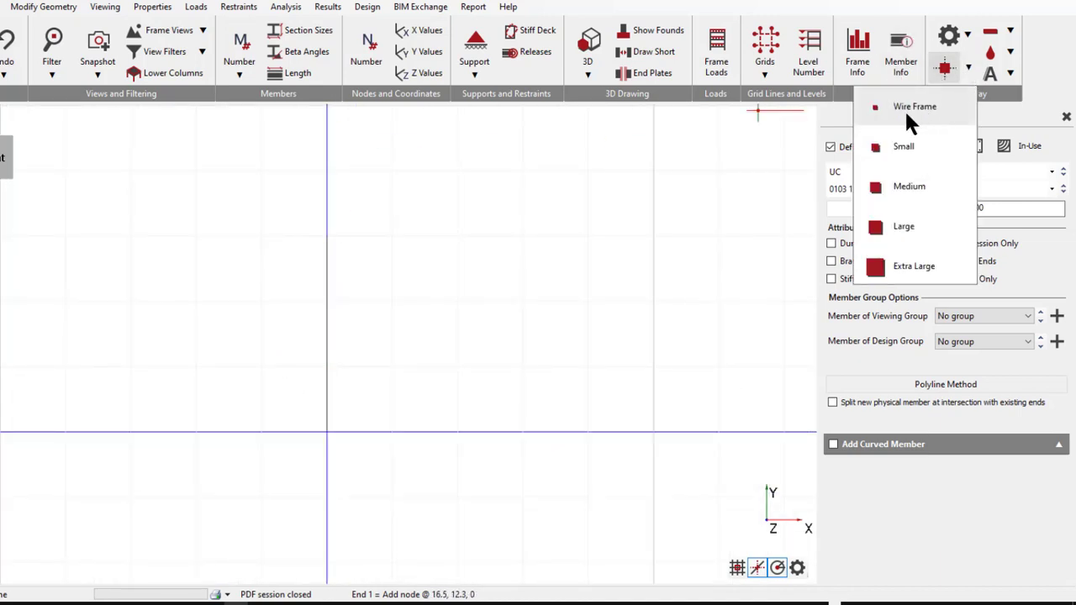
click(902, 183)
scroll(255, 352, down, 2)
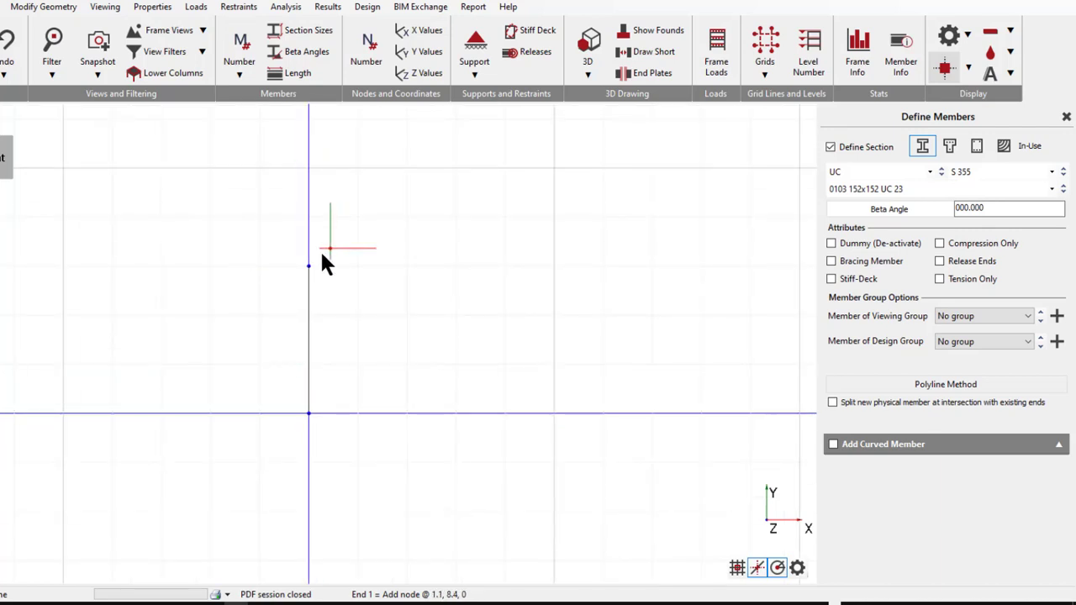
Step: Extend the column line with a 5 m vertical member from the top node of the first column
click(306, 267)
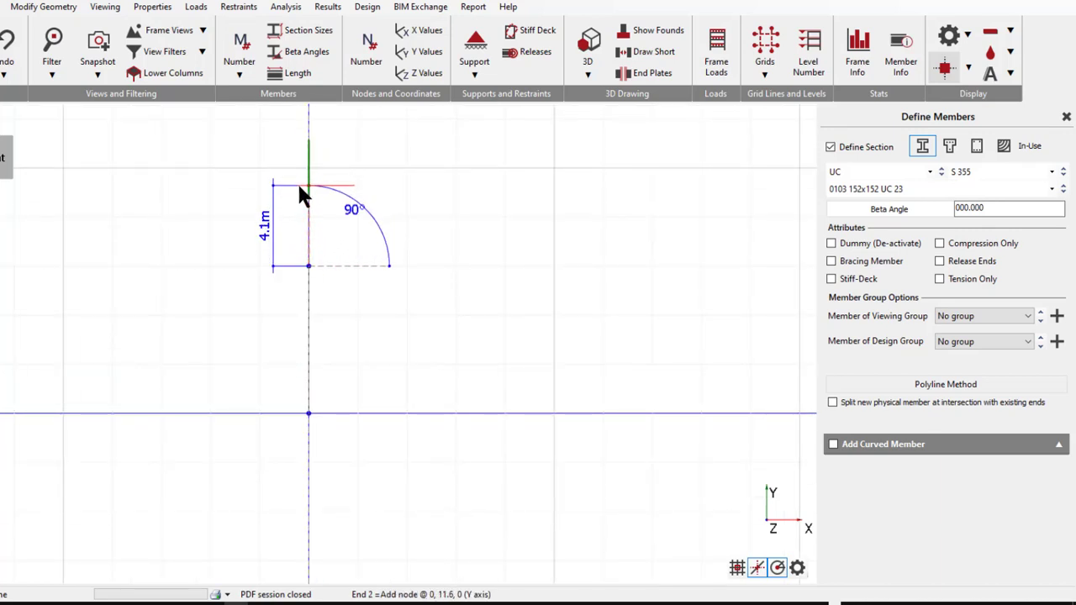
text(5.00)
key(Return)
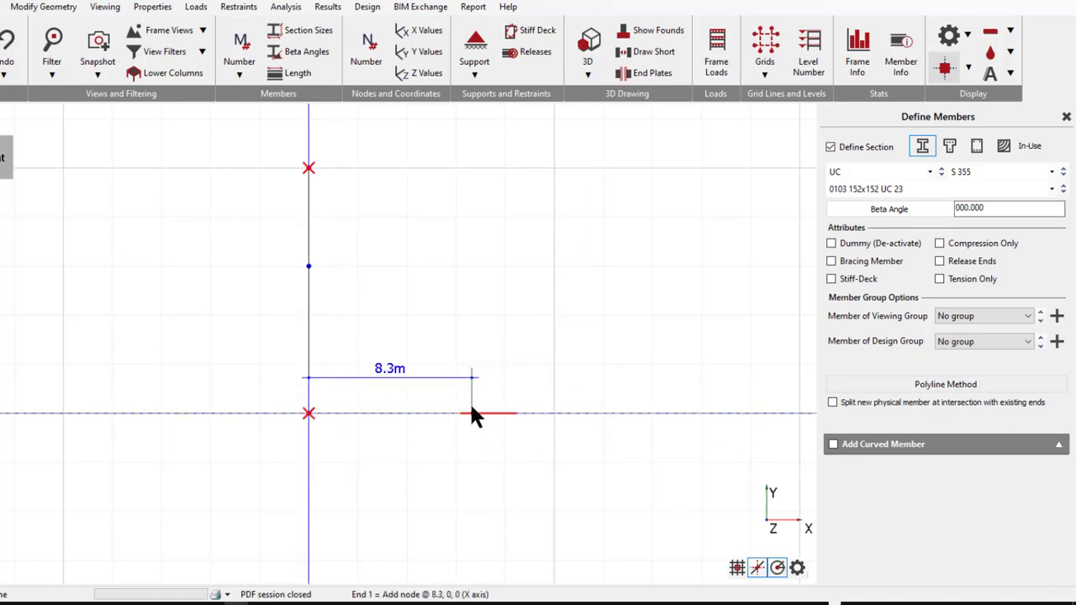
Step: Draw the second column line 8 m along X from the origin, with a 7.5 m lower member and an upper member level with the first line's top
text(8)
key(Return)
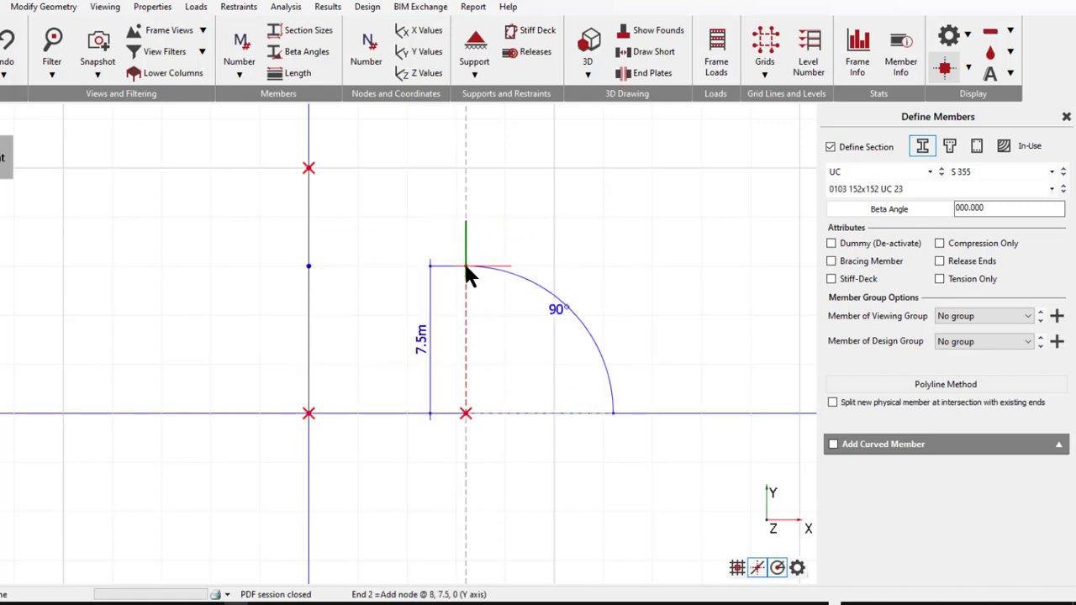
click(466, 267)
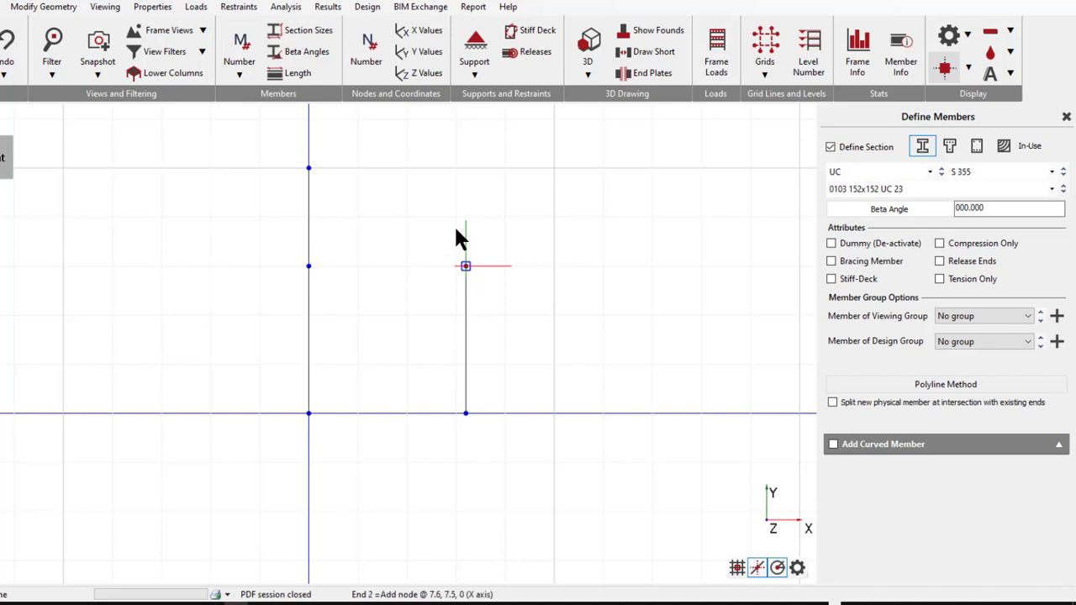
click(467, 169)
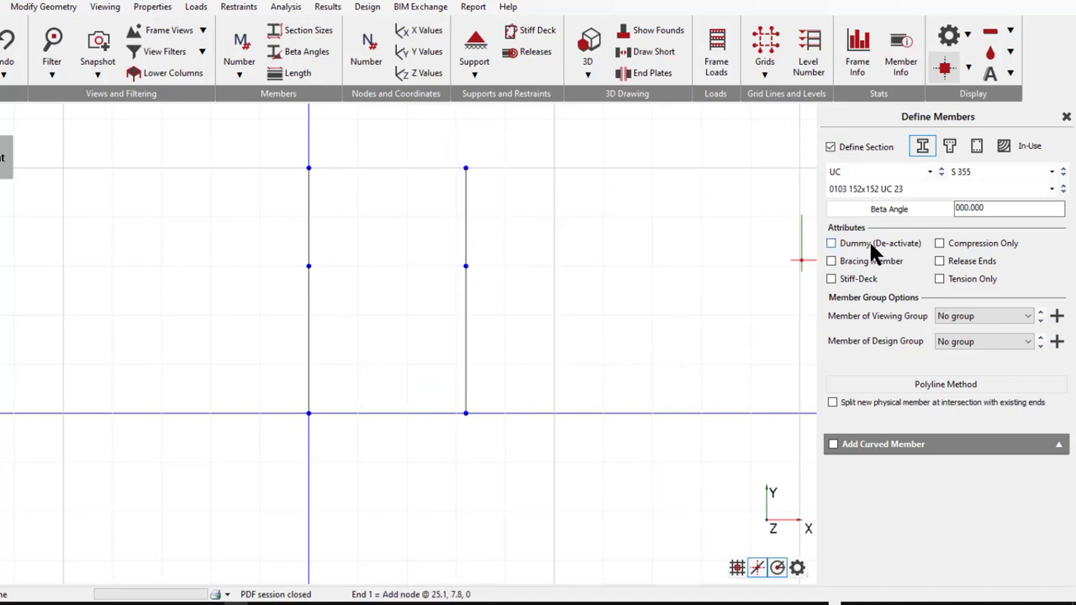
Step: Draw the top beam between the two column tops using section 406x140 UB 46 with Release Ends enabled
click(862, 172)
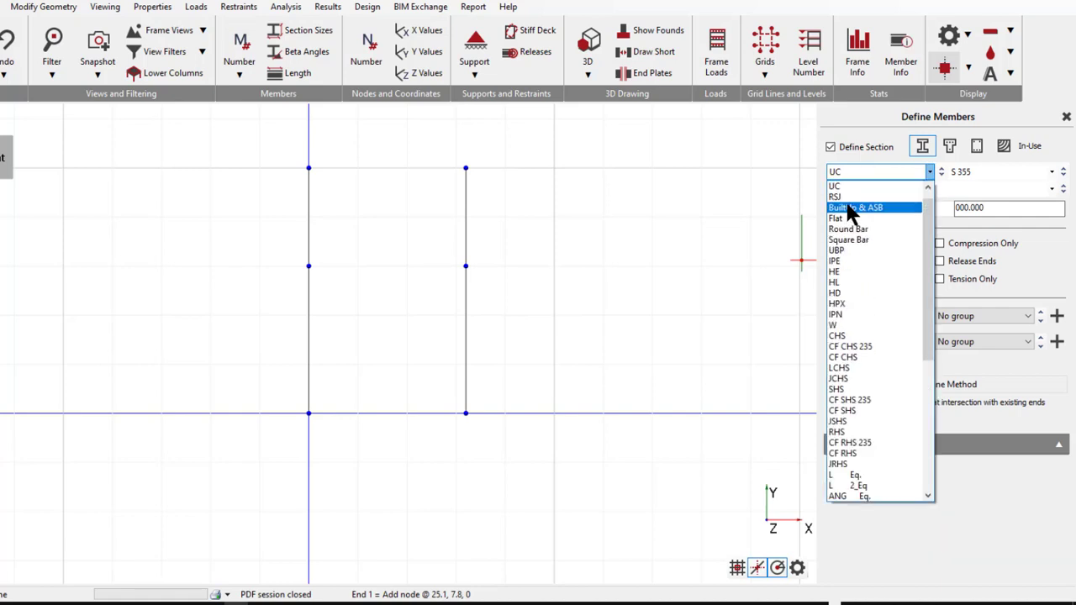
scroll(846, 198, up, 2)
click(846, 183)
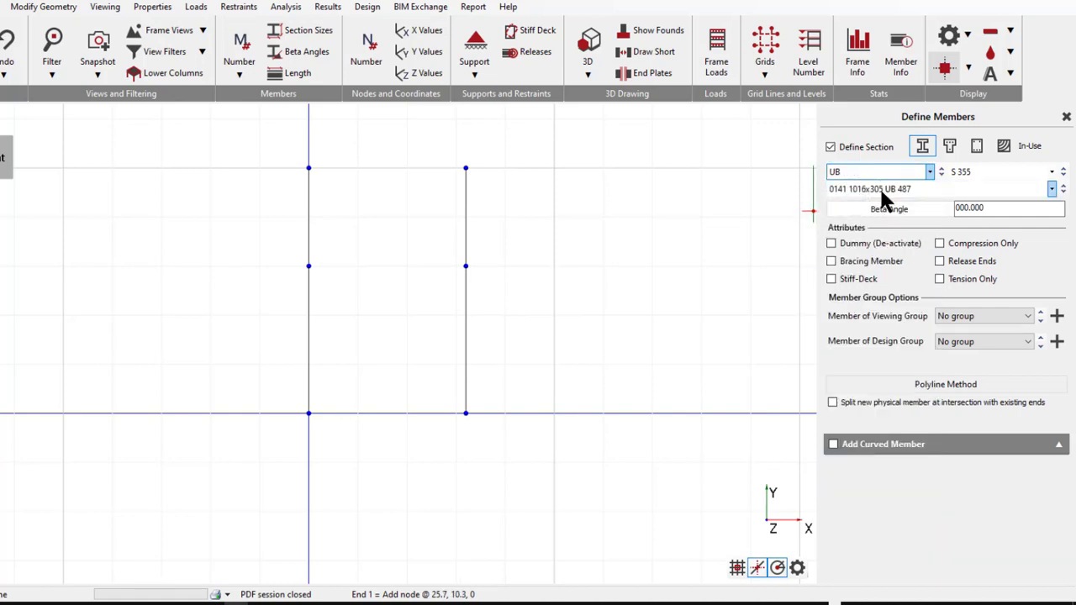
click(878, 188)
scroll(883, 379, down, 2)
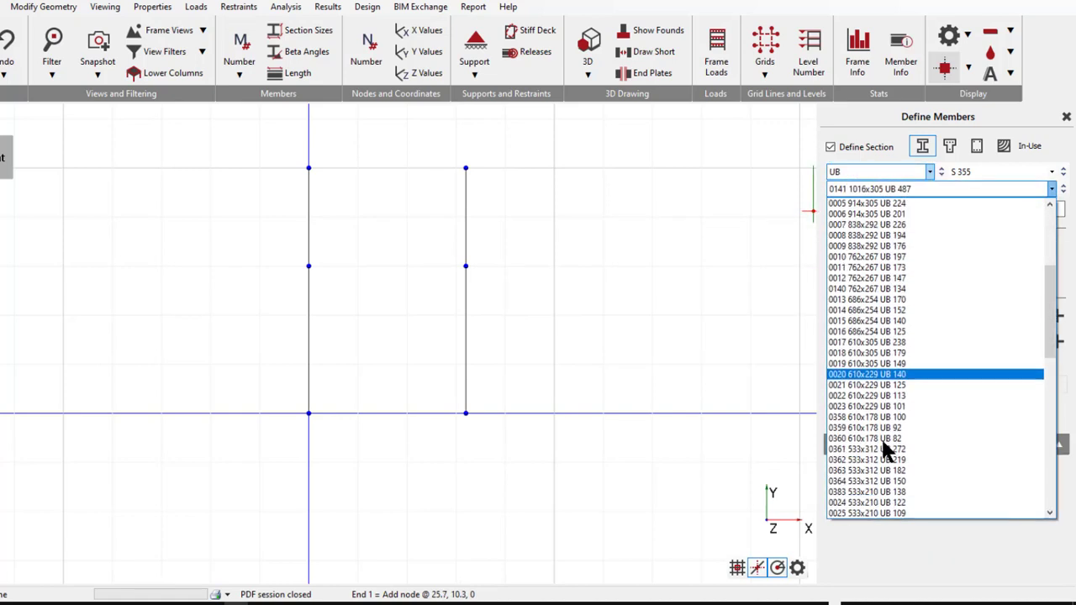
scroll(883, 450, down, 10)
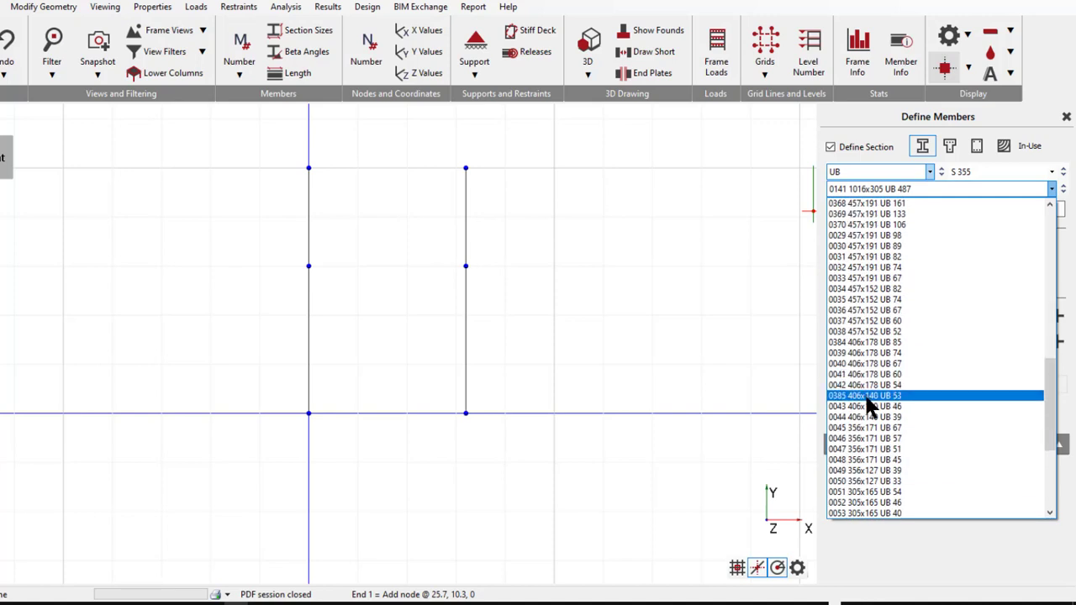
click(866, 406)
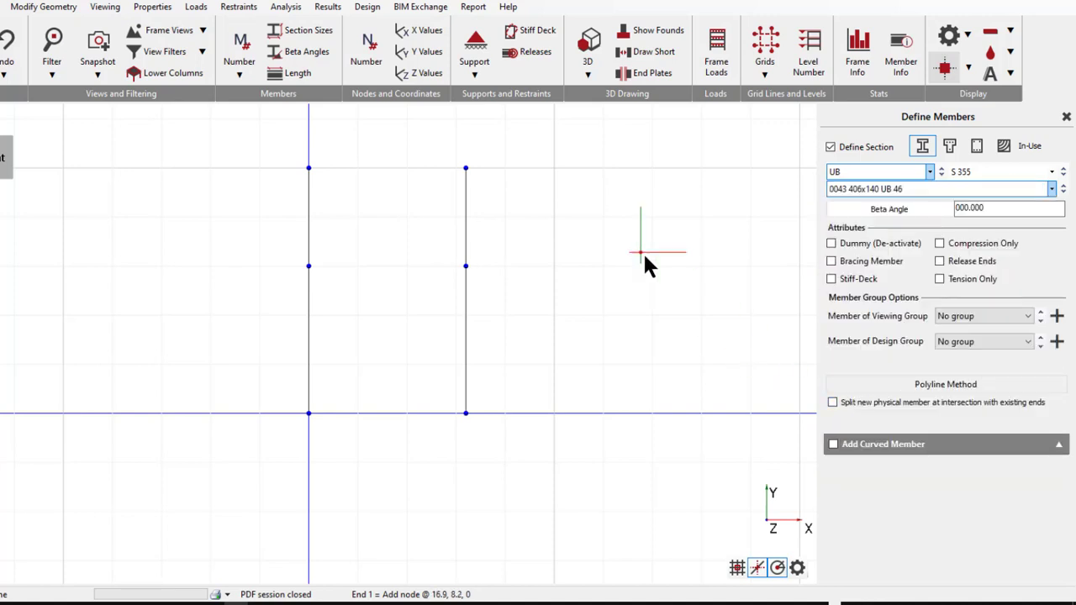
click(941, 260)
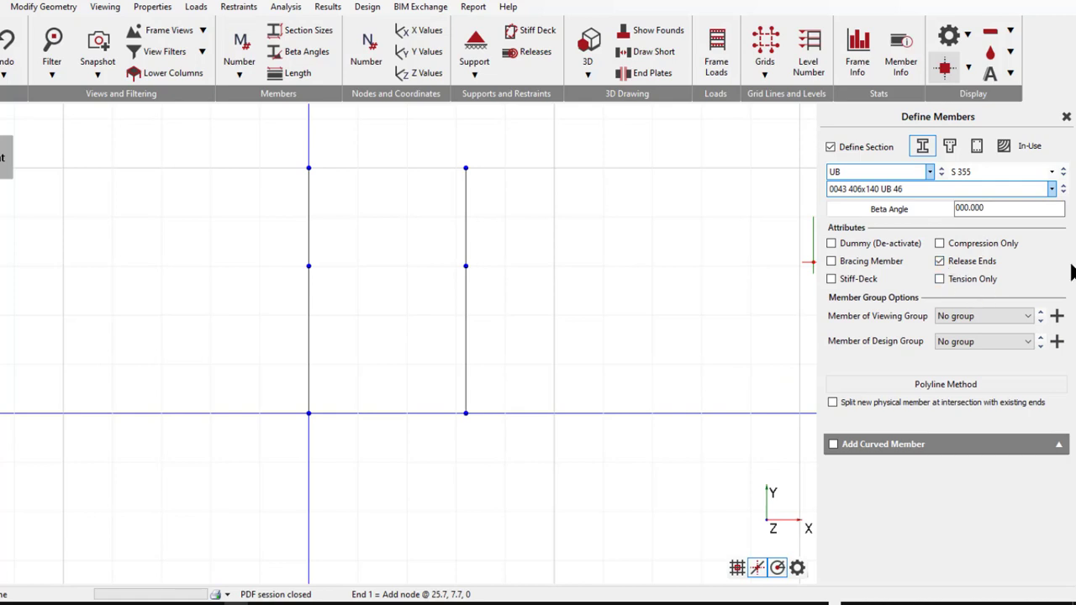
click(309, 169)
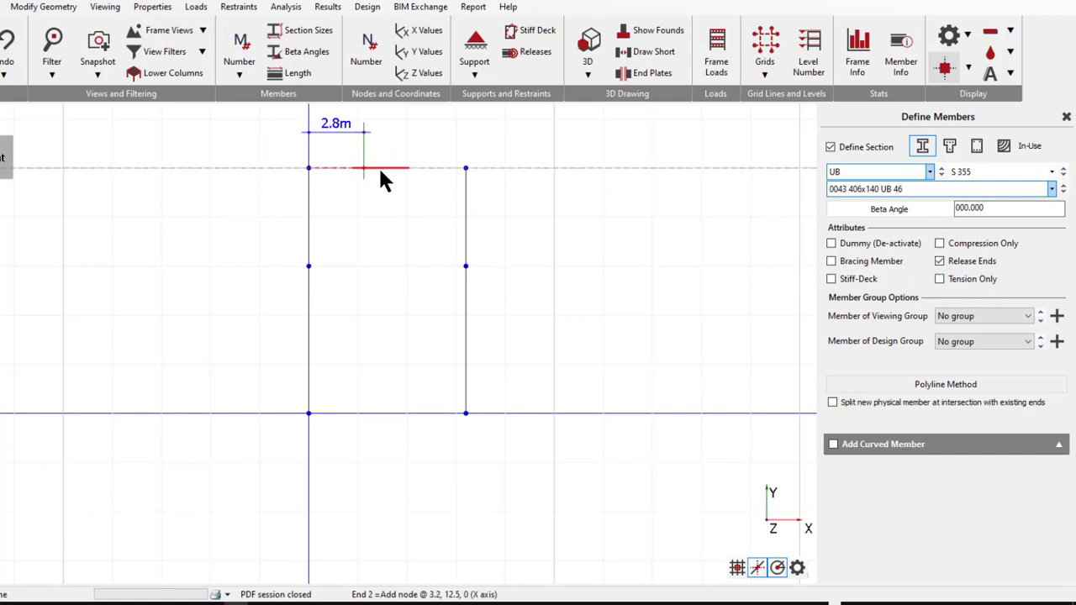
click(466, 169)
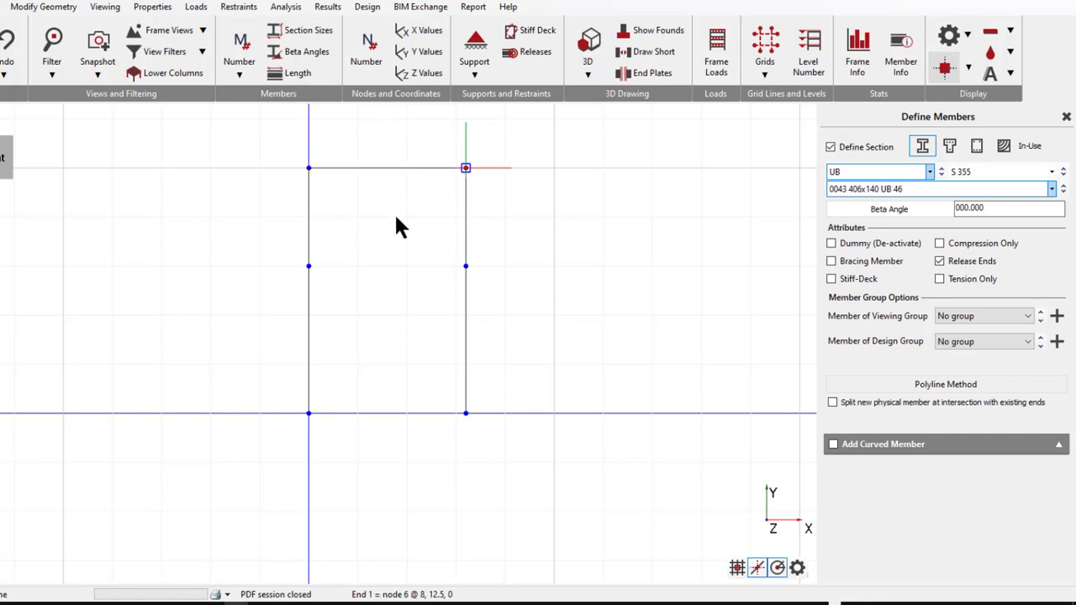
Step: Draw the floor beam between the 7.5 m high nodes of the two column lines
click(308, 266)
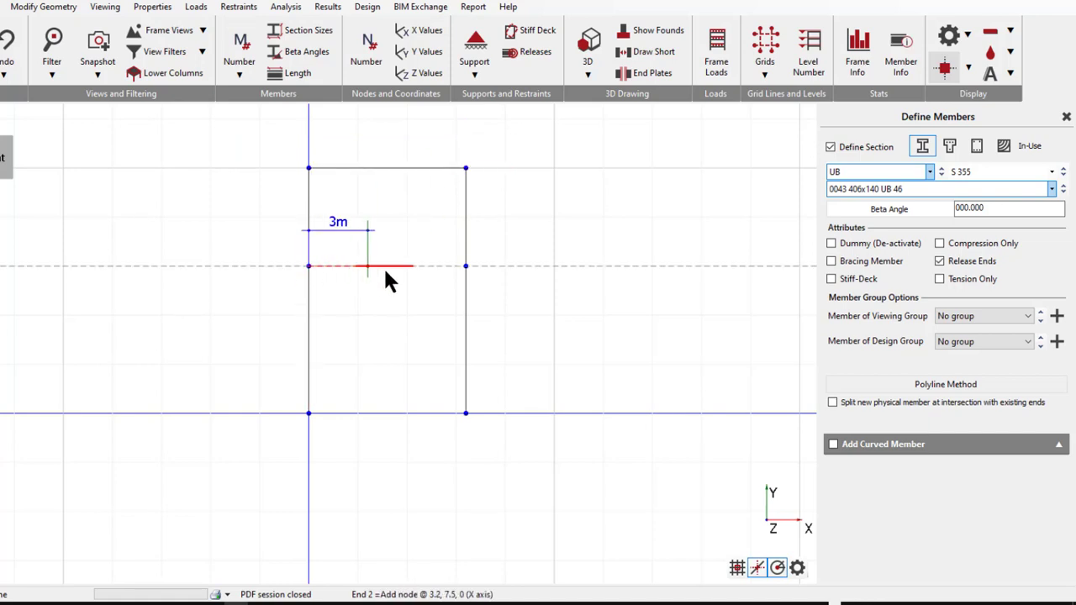
click(466, 267)
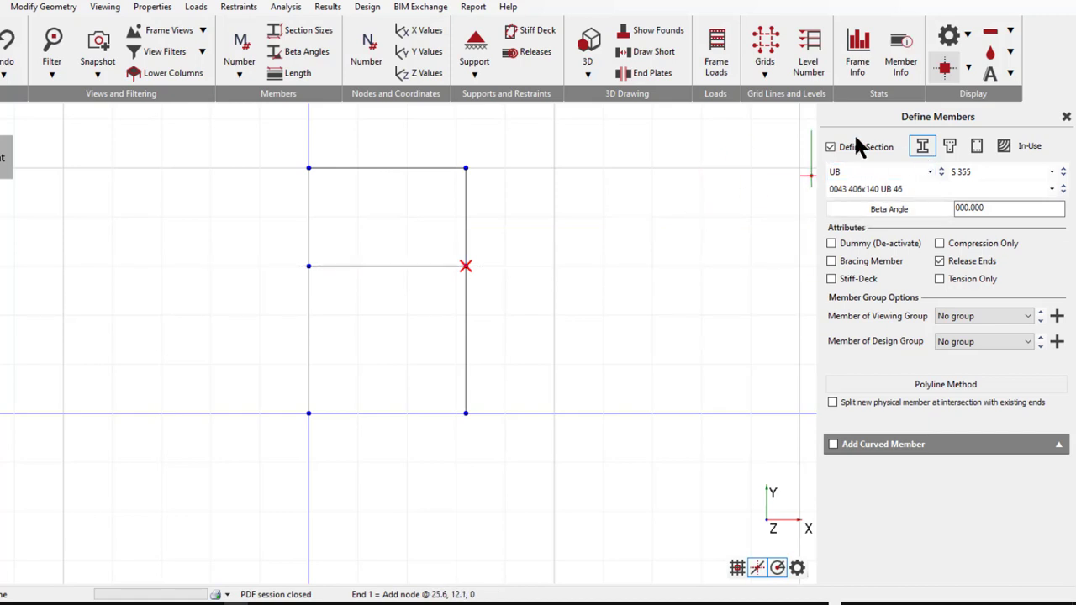
Step: Define the bracing section as ANG Eq. 70x70x10 ANG 10.3 with Tension Only enabled
click(900, 168)
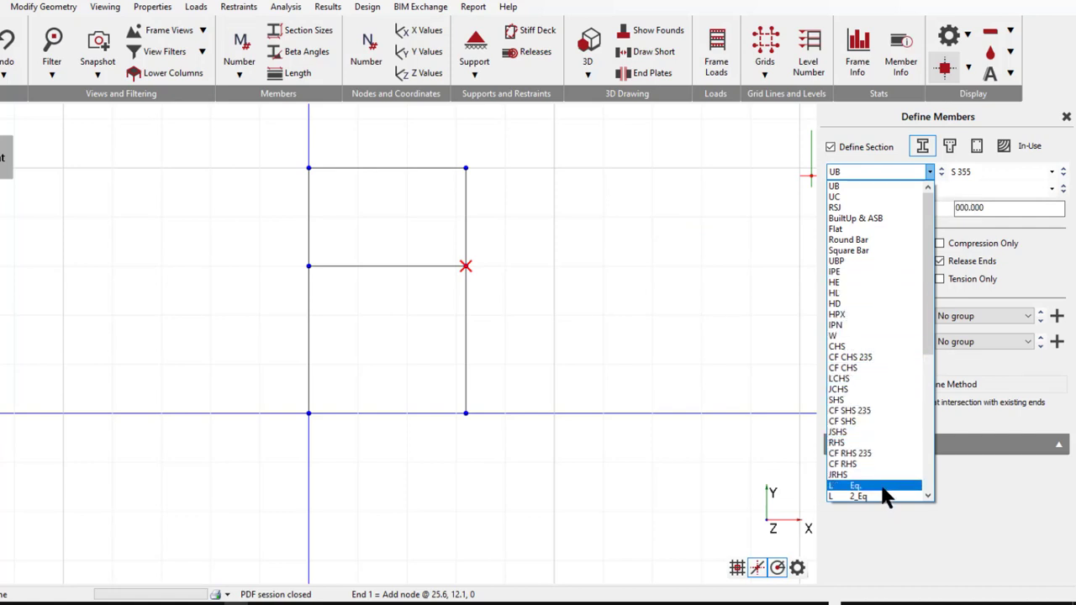
scroll(885, 496, down, 4)
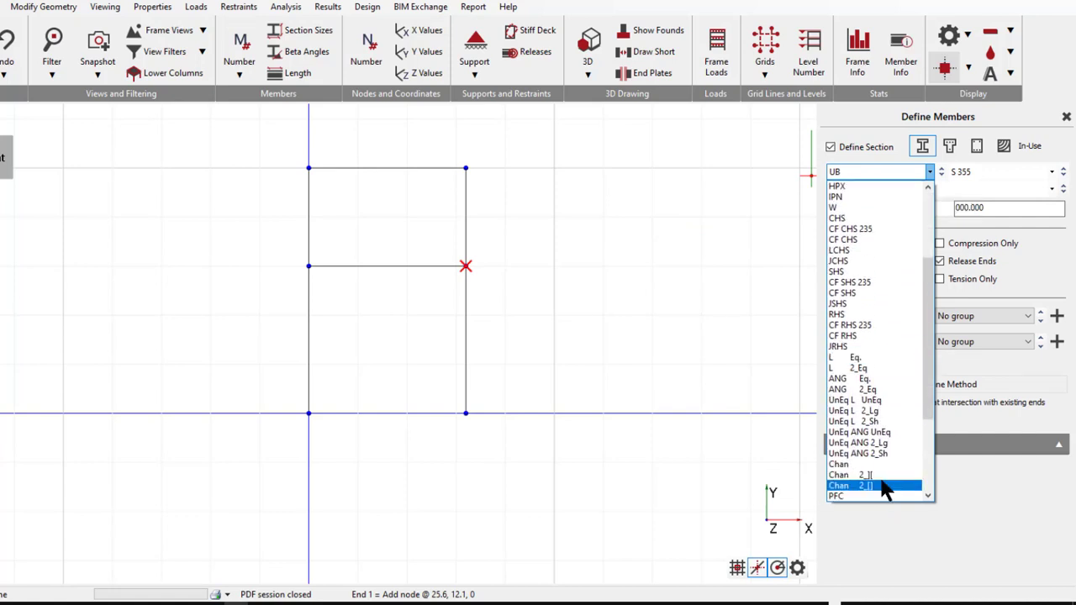
click(875, 380)
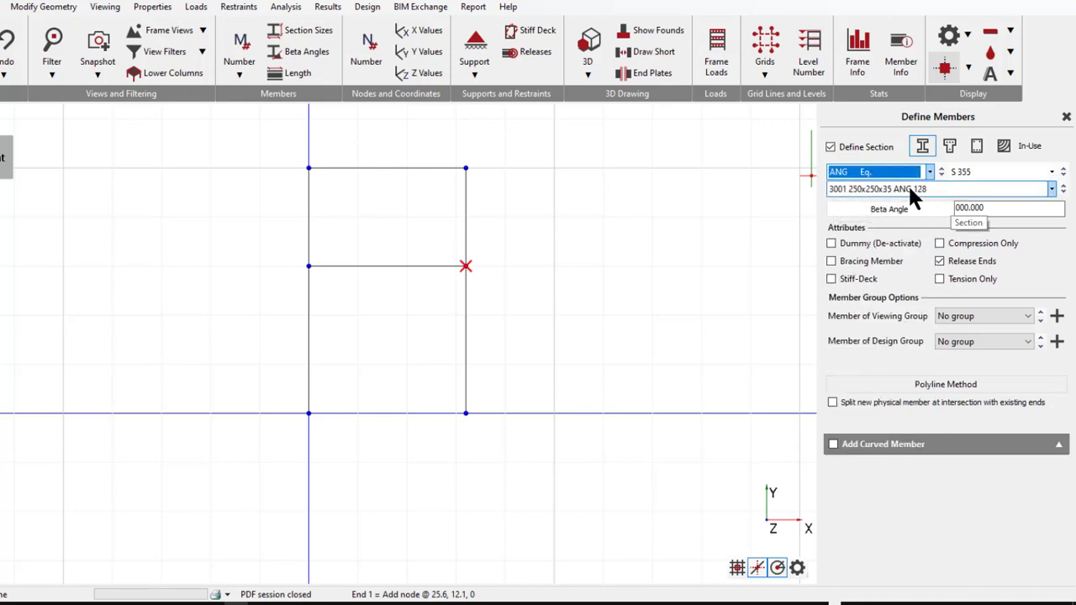
click(915, 191)
scroll(893, 433, down, 4)
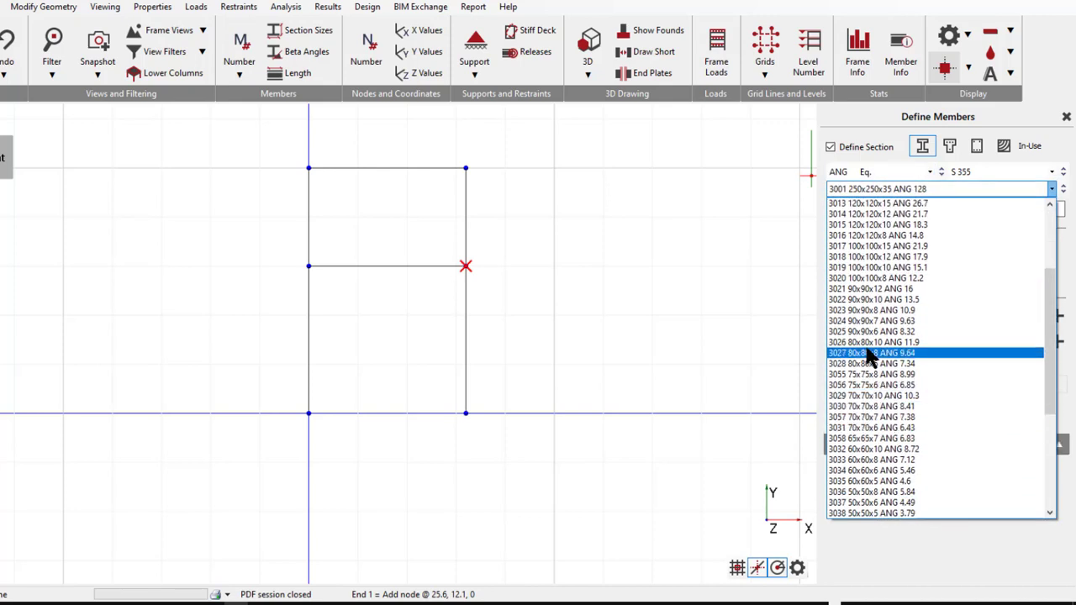
click(869, 396)
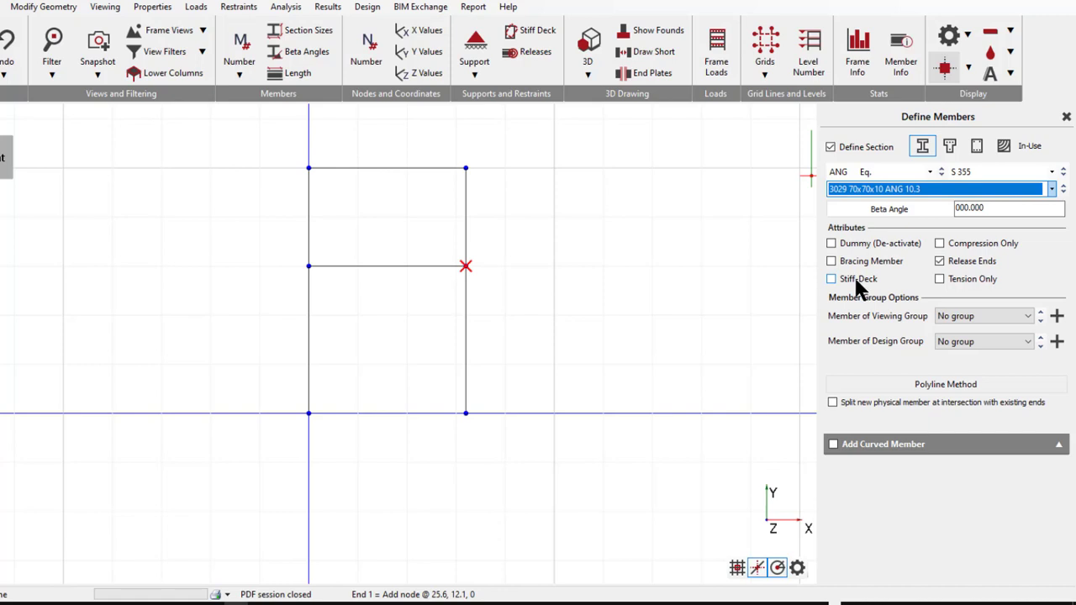
click(940, 279)
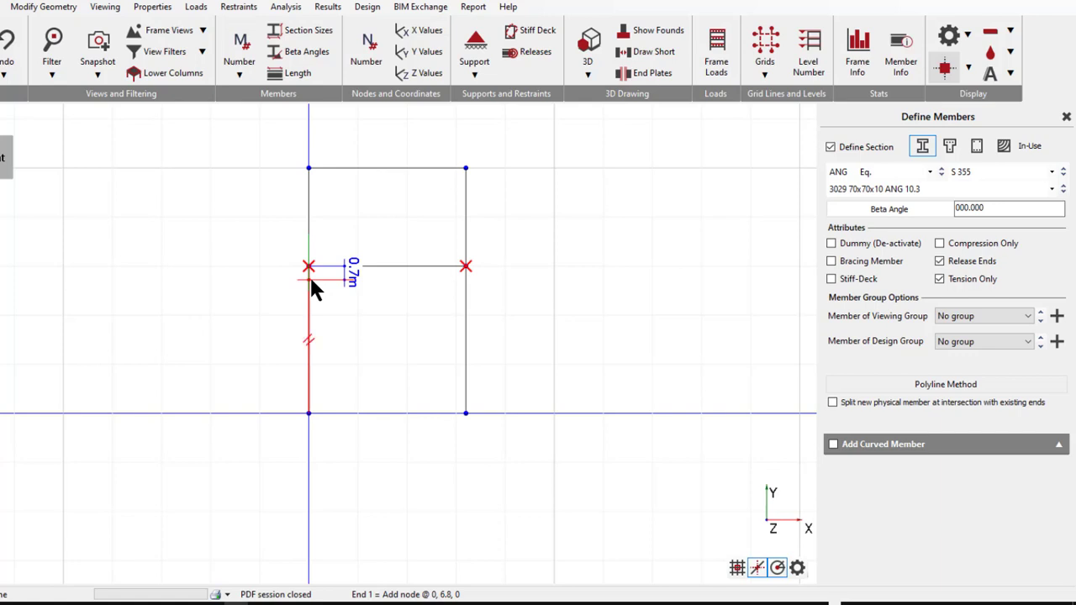
Step: Draw two crossed braces in the lower storey, from 0.5 m below the floor beam to 0.5 m above the opposite base, and finish defining members
scroll(310, 275, up, 2)
click(271, 368)
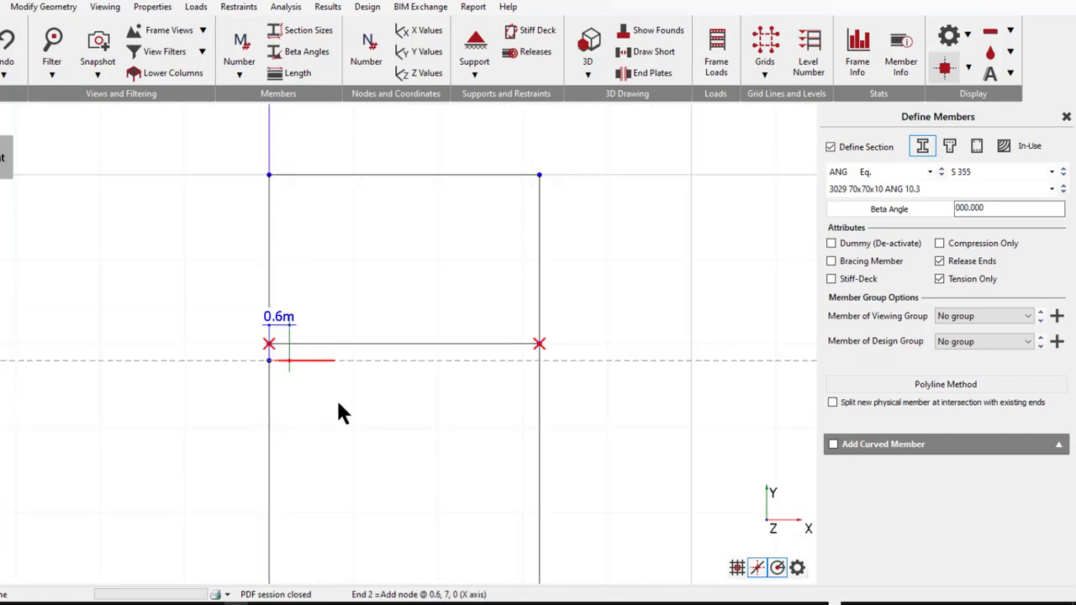
scroll(361, 372, down, 3)
scroll(412, 455, up, 3)
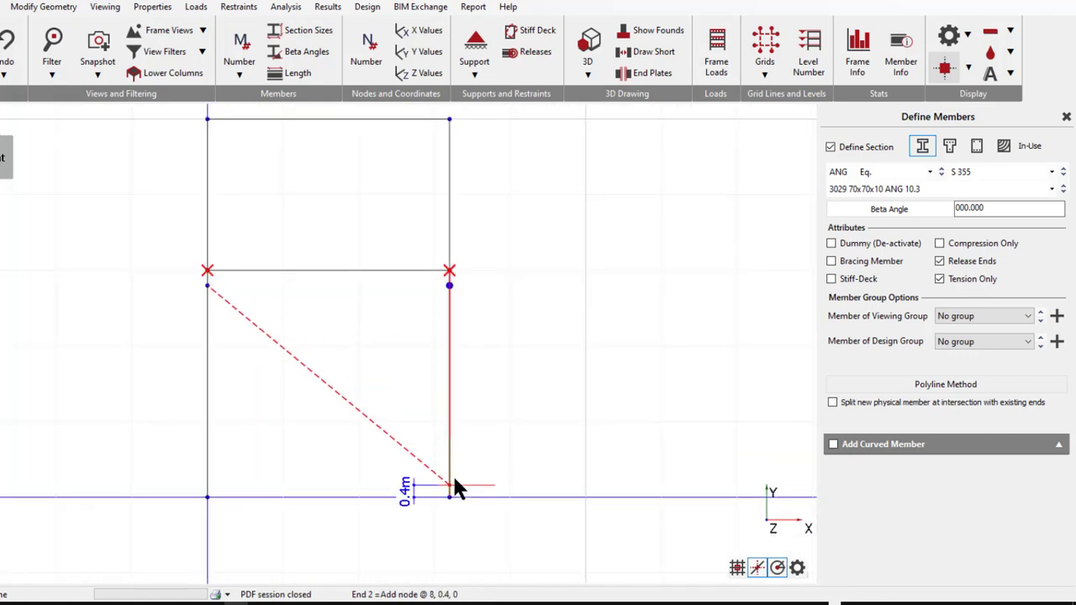
click(449, 482)
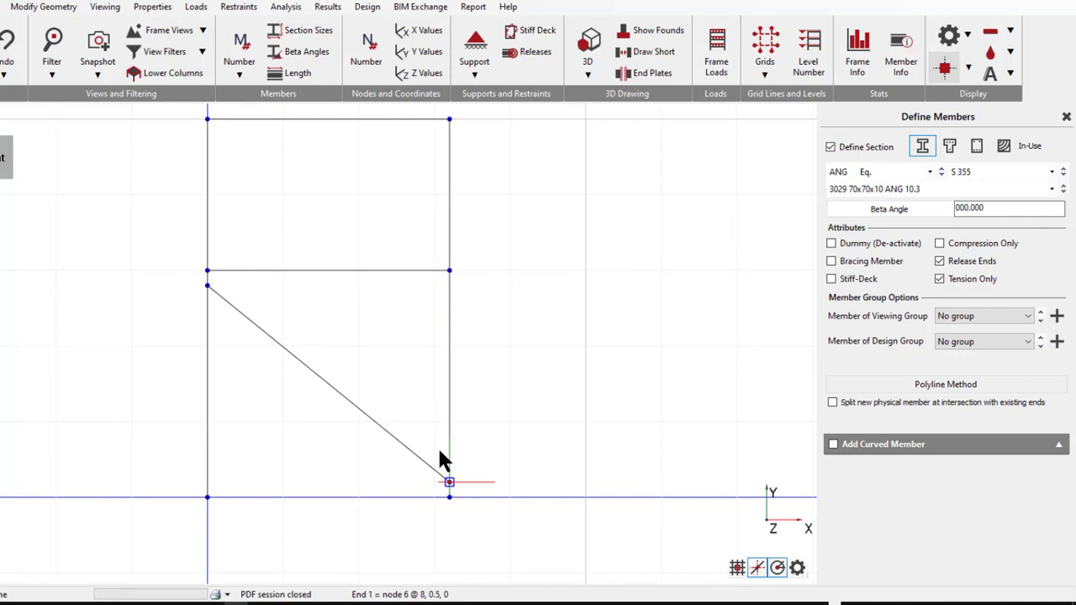
click(450, 288)
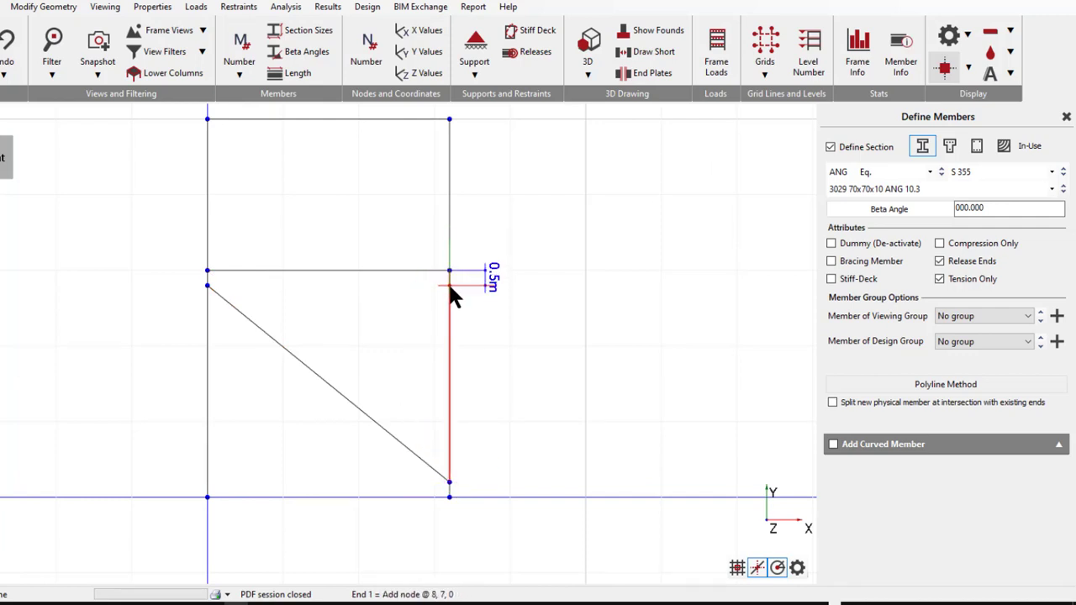
click(213, 484)
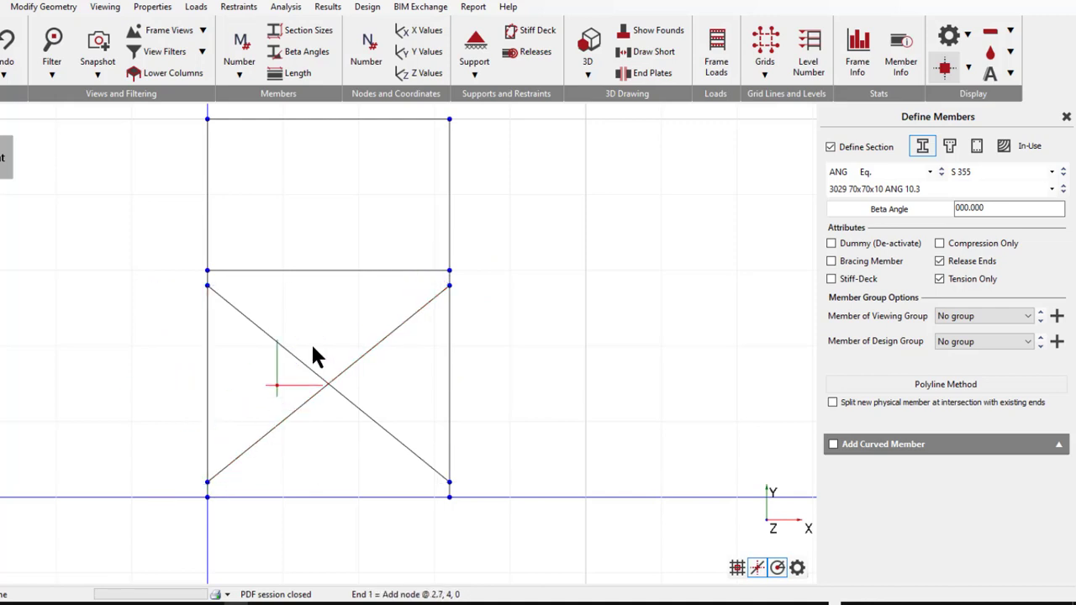
scroll(596, 301, down, 2)
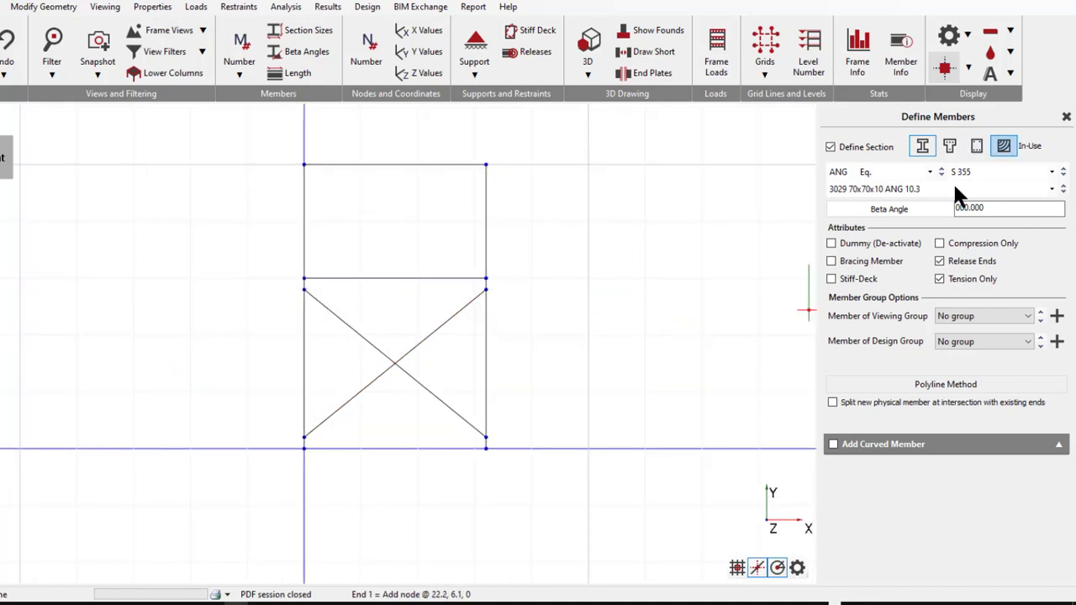
click(1066, 118)
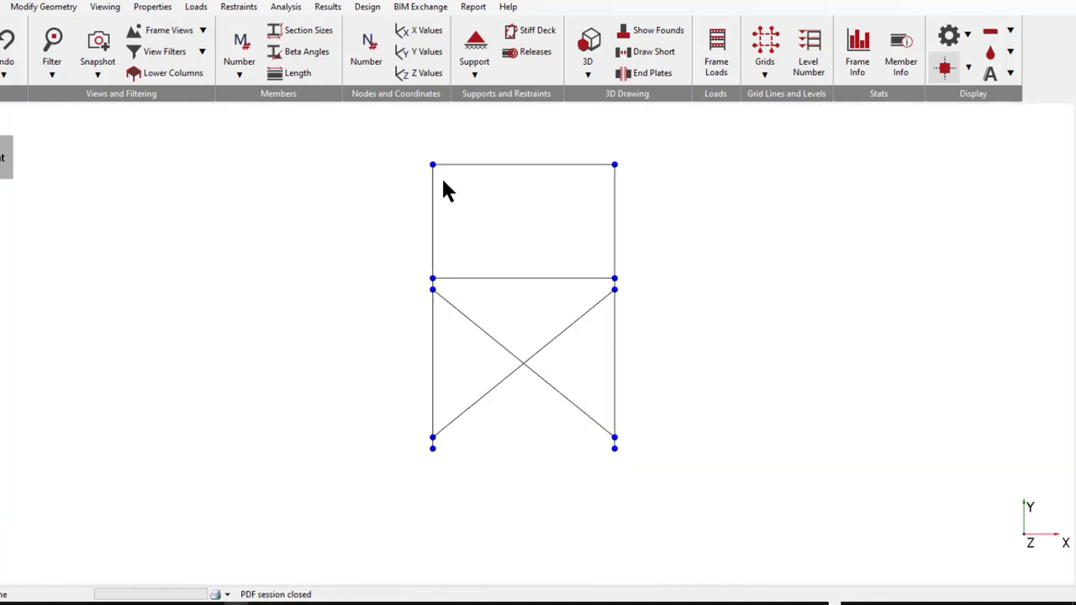
Step: Turn off node display and show the frame in 3D, coloured by section with the section key
click(945, 67)
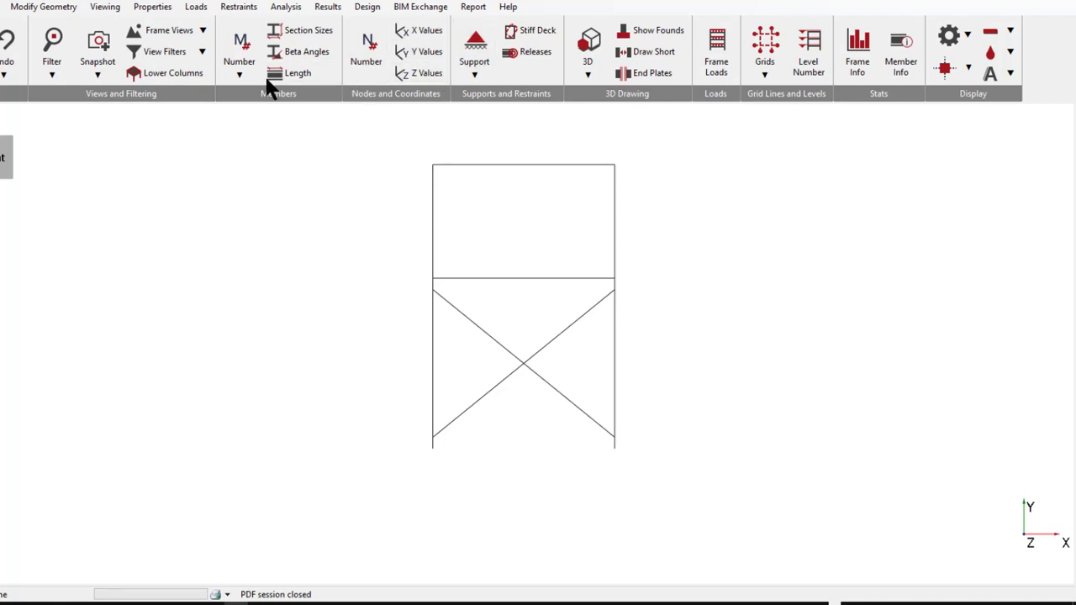
click(589, 46)
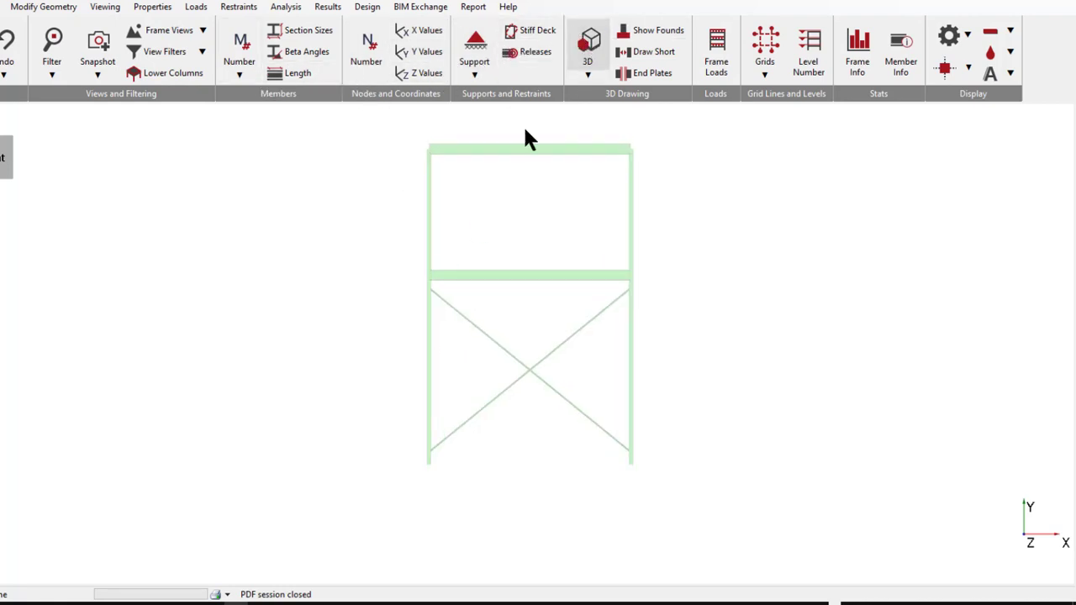
click(588, 75)
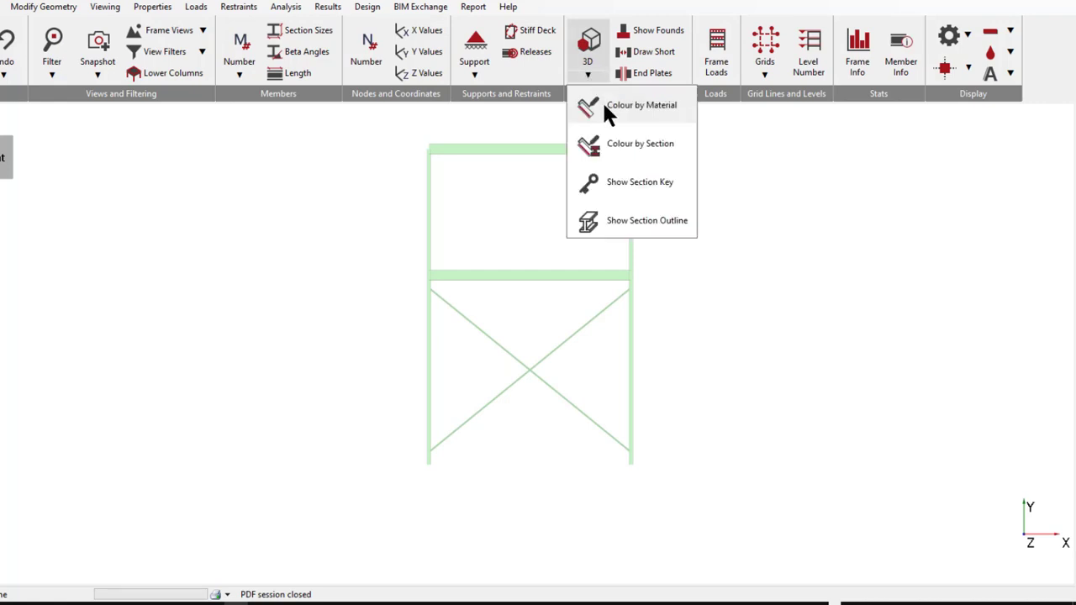
click(631, 148)
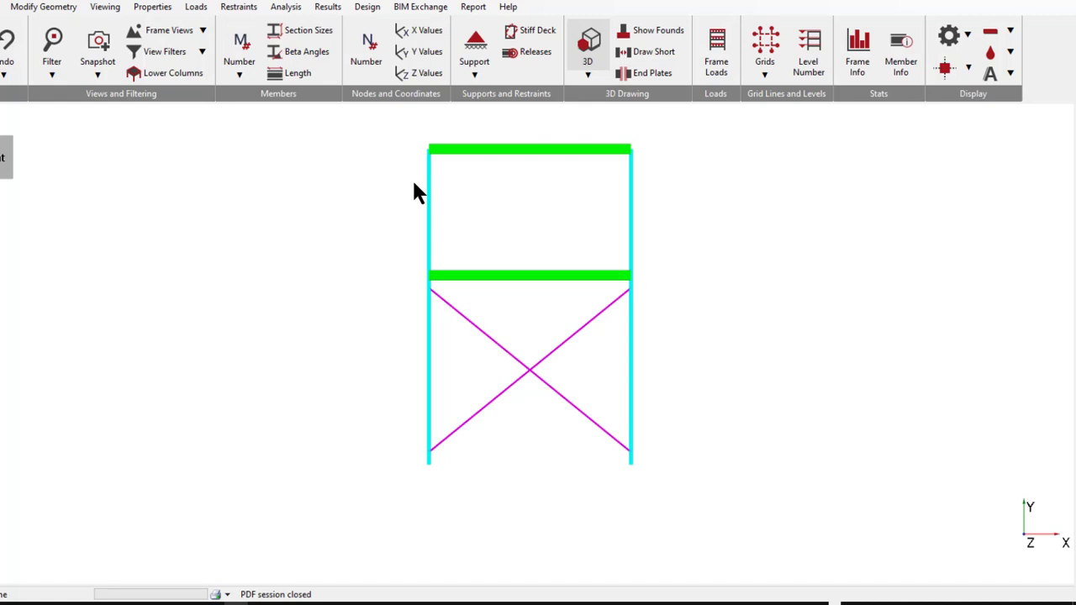
click(590, 69)
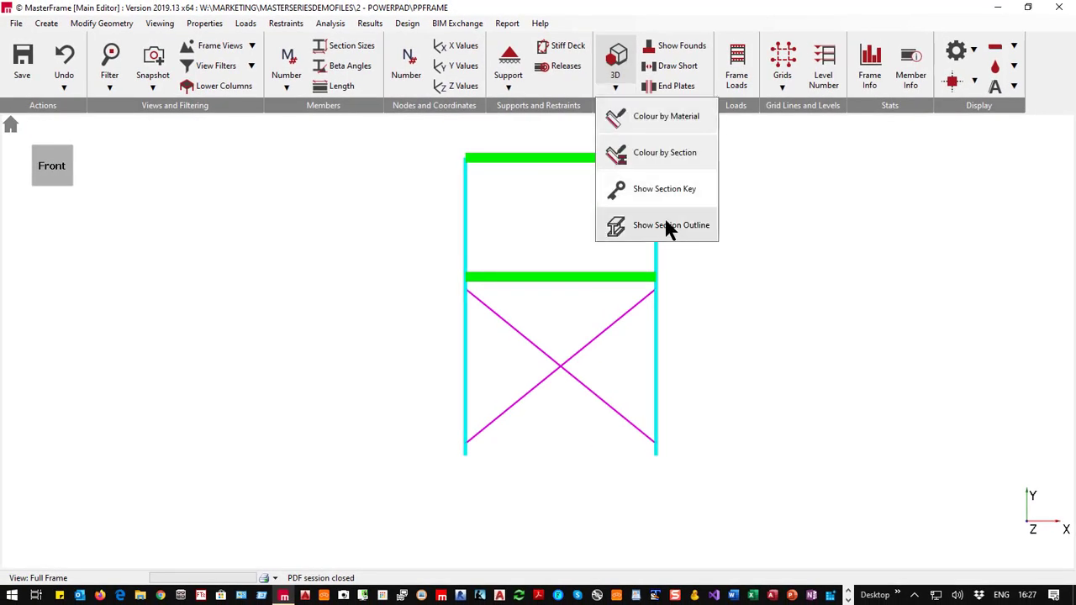
click(673, 189)
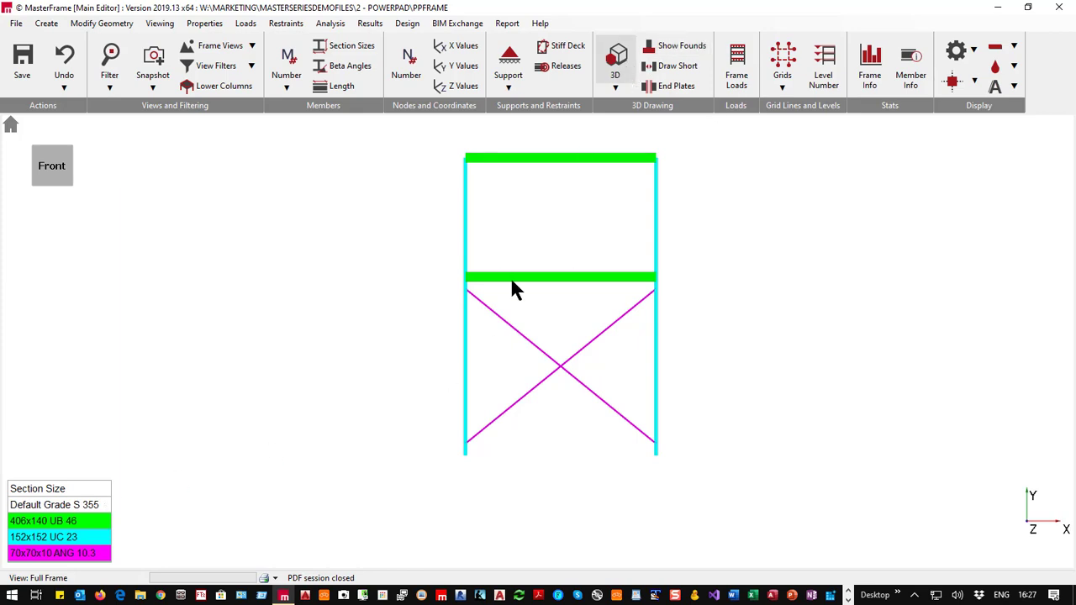
Step: Open member loading for the floor beam and hide the section key
click(247, 25)
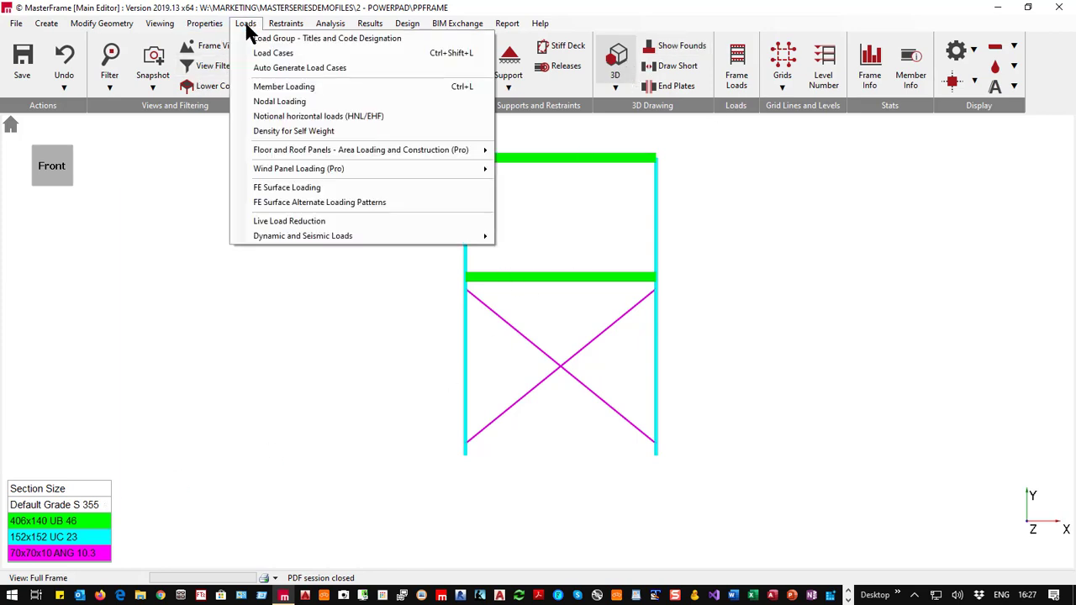
click(277, 90)
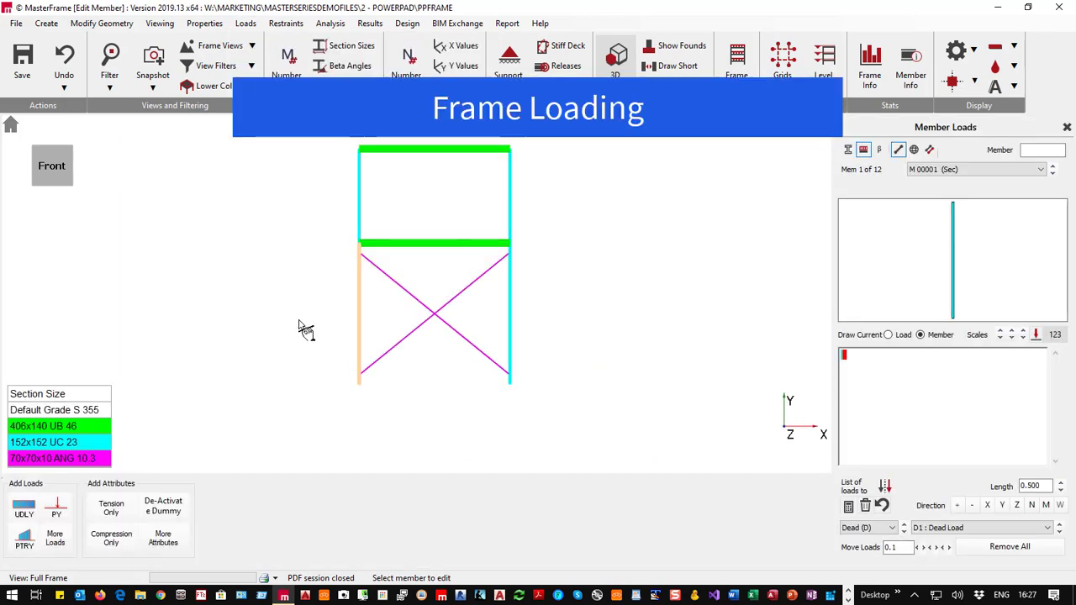
click(426, 246)
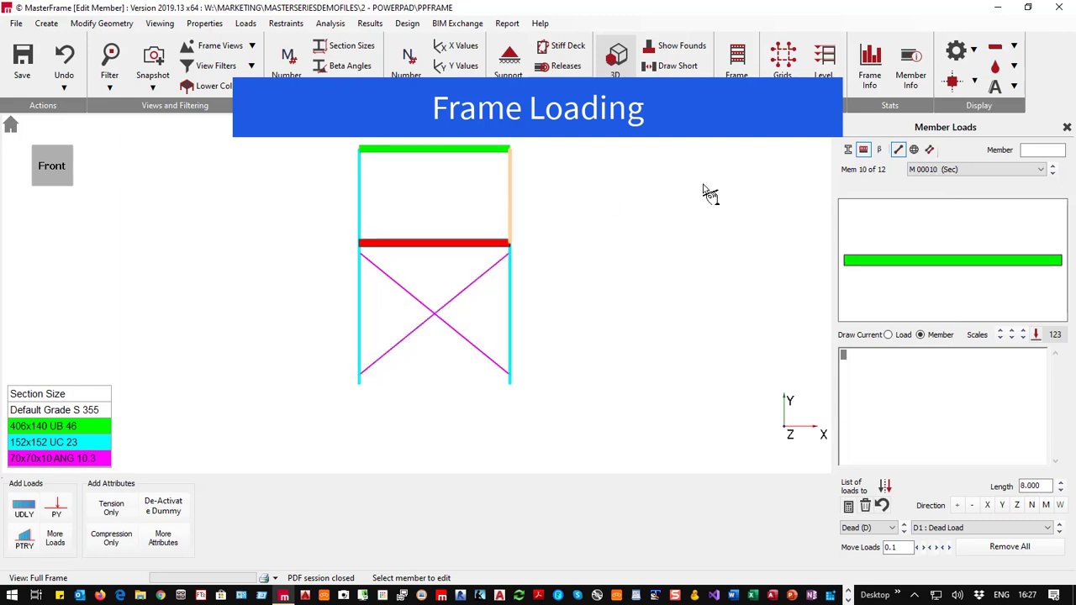
click(617, 60)
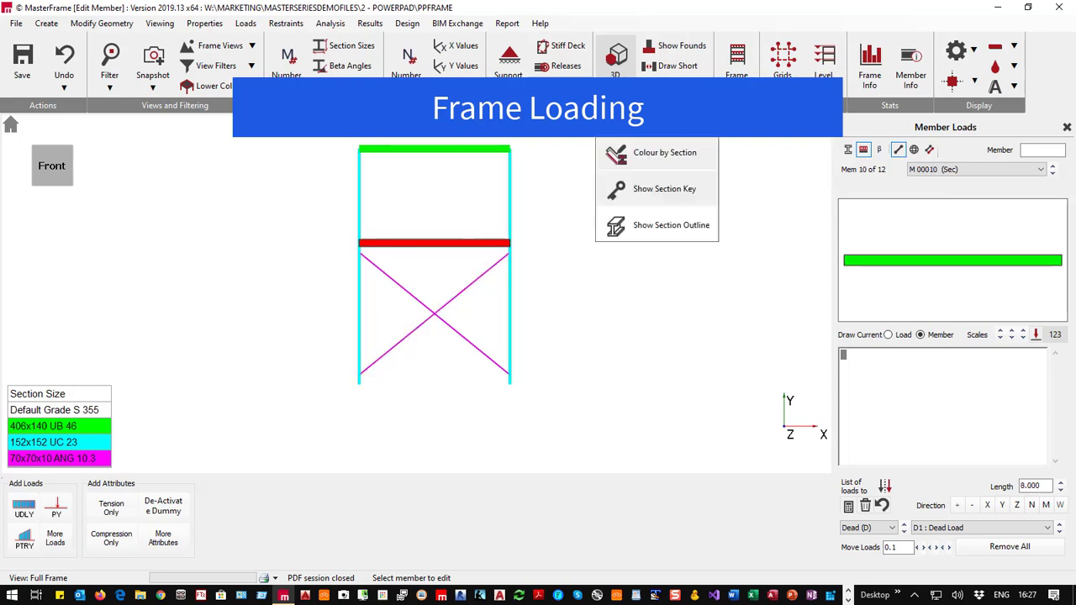
click(679, 187)
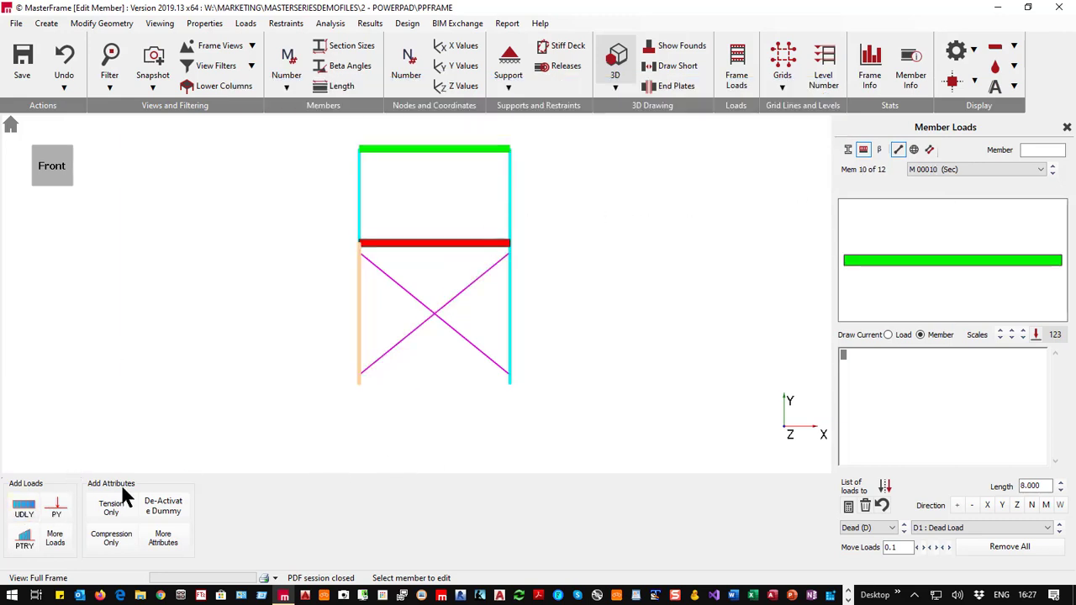
Step: Add two UDLY loads and two PY point loads to the floor beam
click(24, 510)
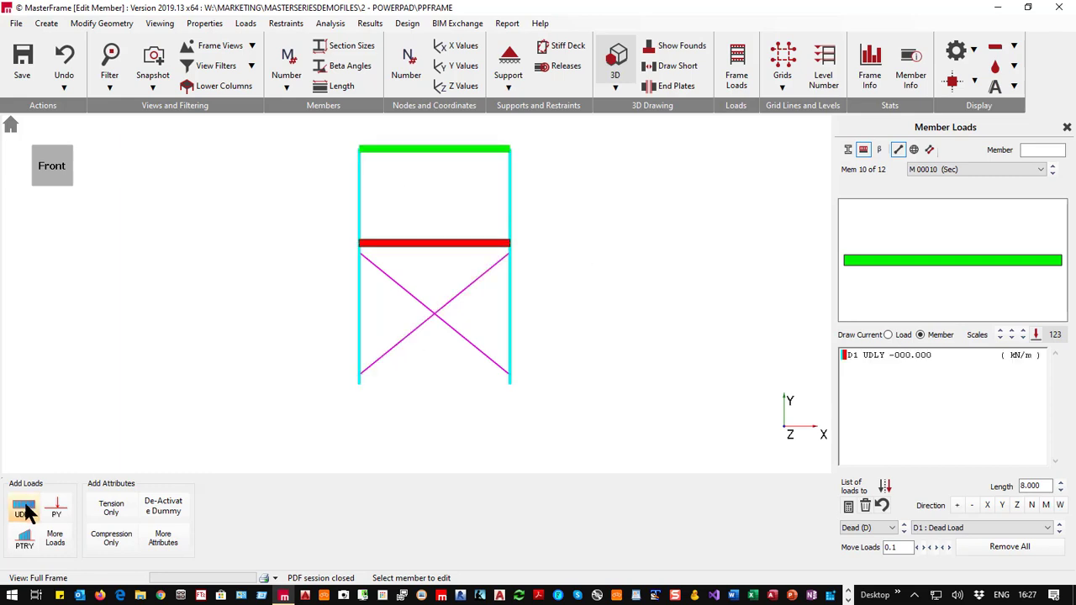
click(24, 510)
click(56, 513)
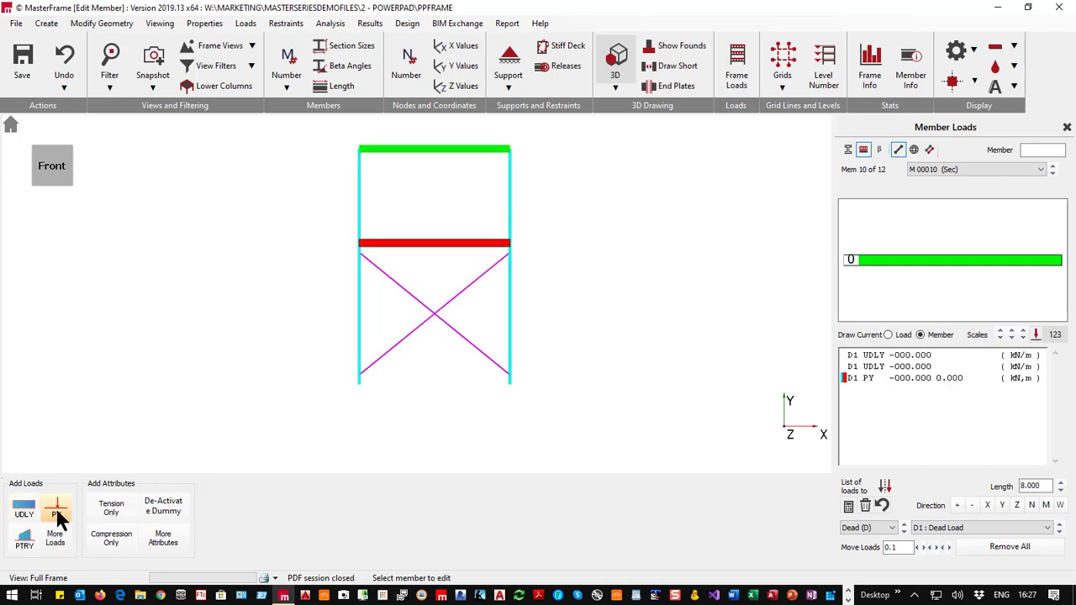
click(56, 513)
Step: Set the floor beam's first UDLY dead load to -5 kN/m
click(852, 359)
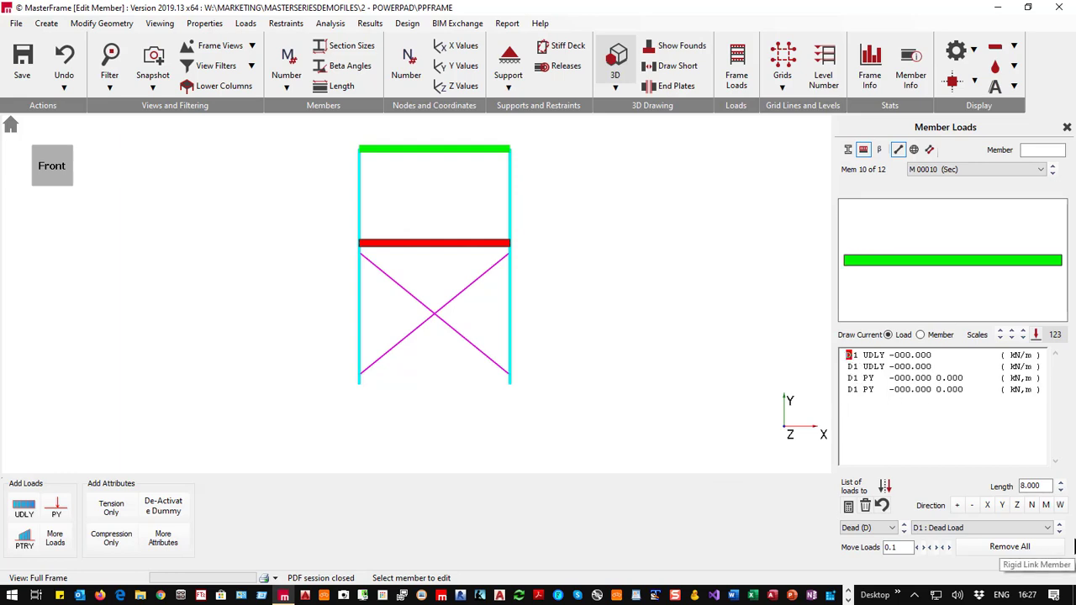
click(907, 357)
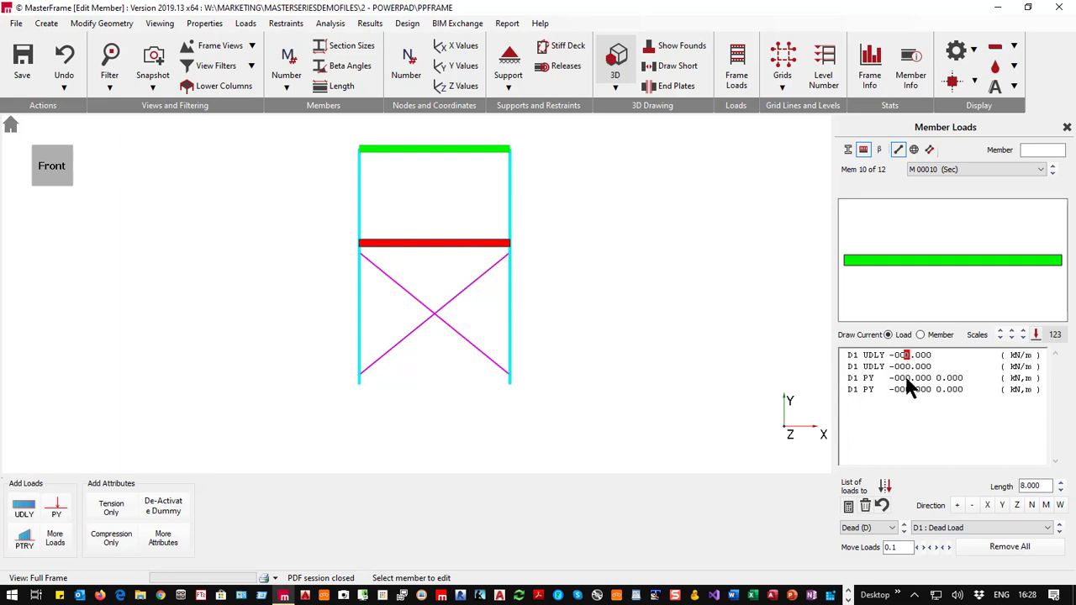
text(5)
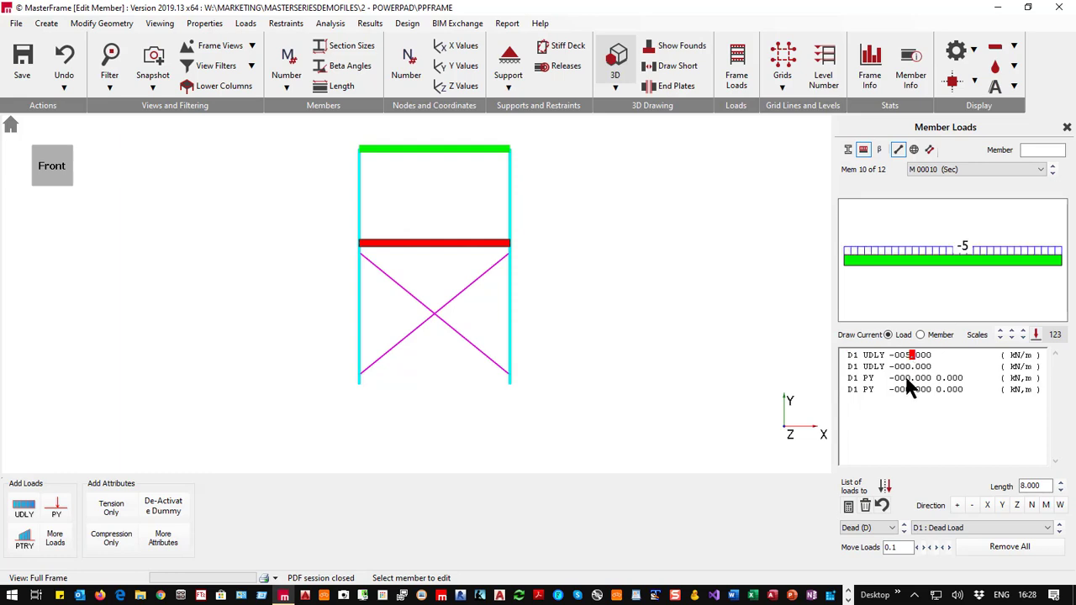
Step: Change the floor beam's second UDLY load to live case L1 with a value of -10 kN/m
click(852, 367)
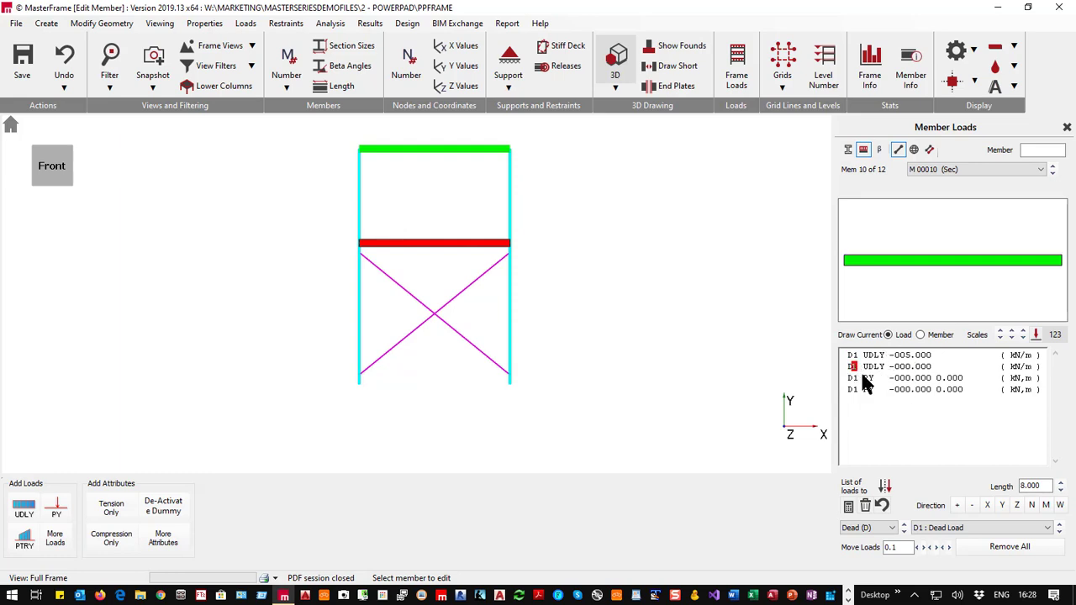
text(L)
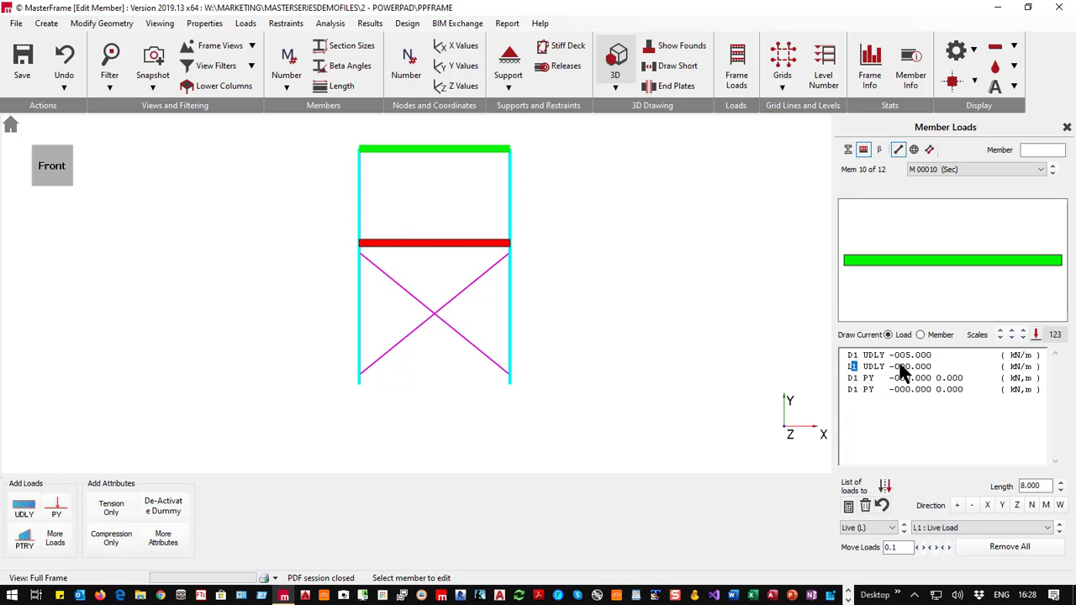
click(901, 367)
text(1)
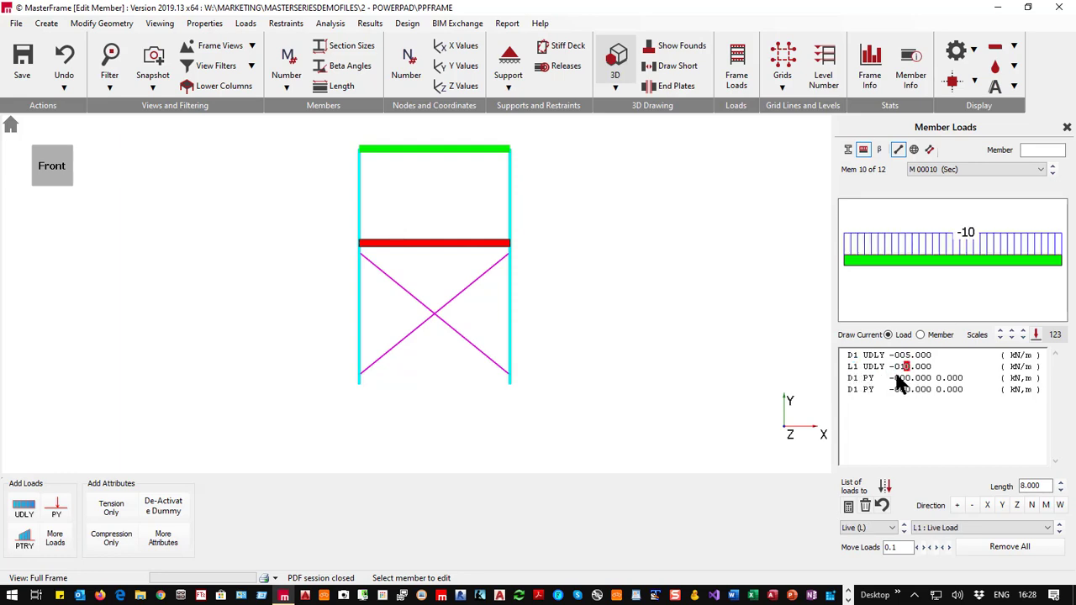
Step: Assign the floor beam's two PY point loads to live case L1 and set each to -5 kN
click(852, 387)
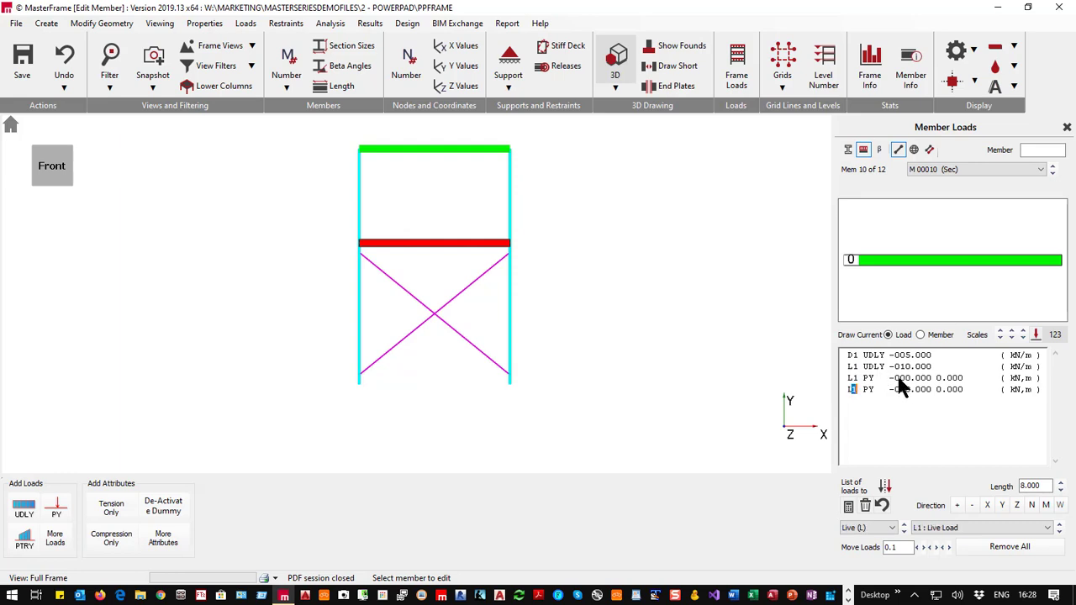
click(898, 380)
key(Right)
key(Right)
text(5)
key(Down)
text(5)
Step: Position the floor beam's two PY point loads at 3 m and 7 m along the member
key(Right)
key(Right)
key(Up)
text(3)
key(Down)
text(7)
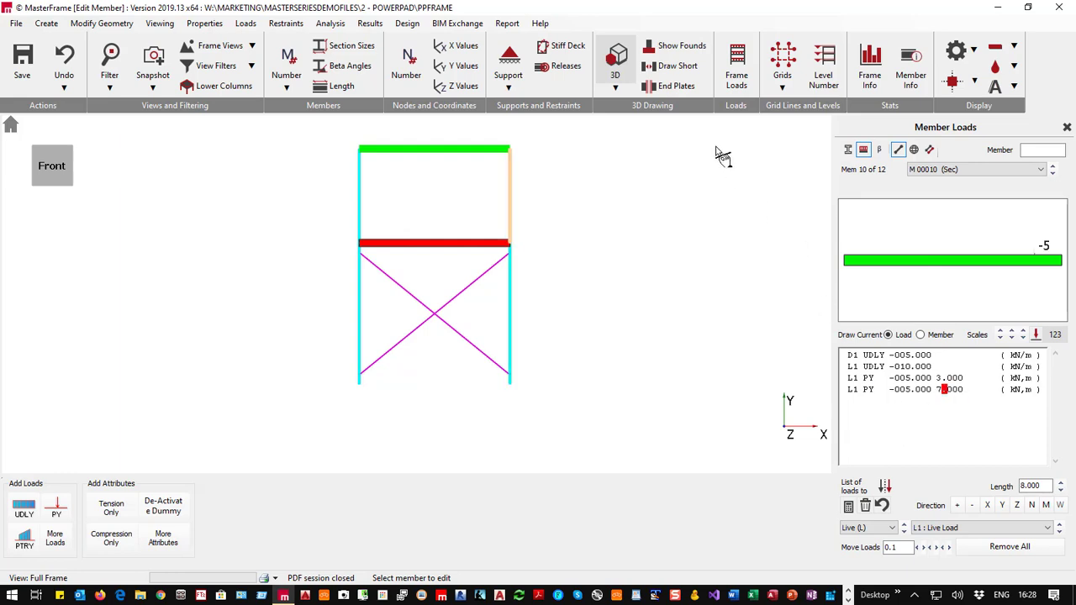
Step: Display the frame load diagram for All Loading Cases and close its settings
click(737, 69)
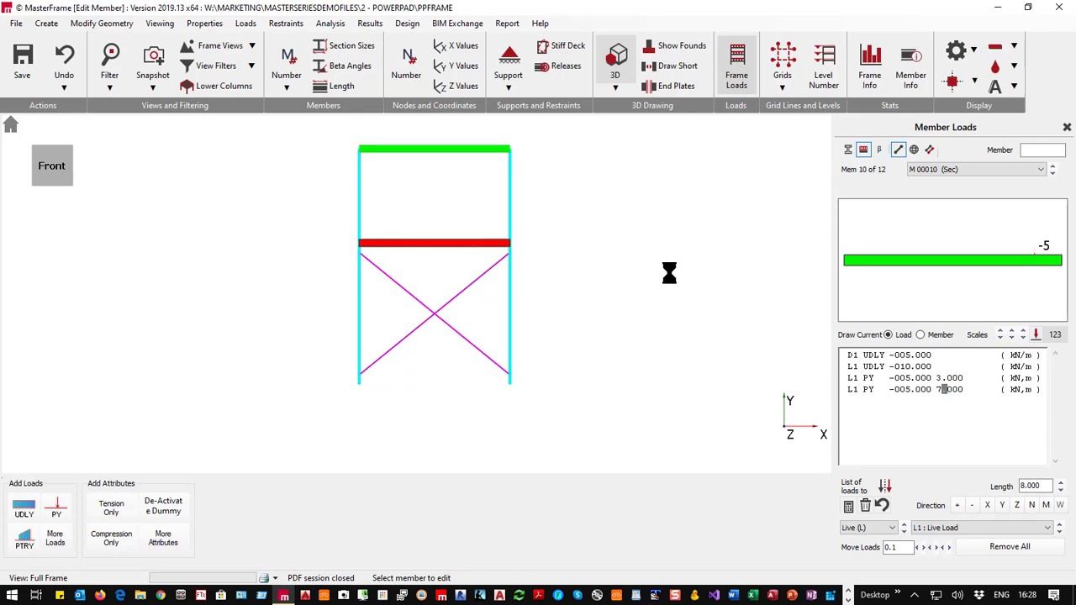
drag(660, 72, 639, 213)
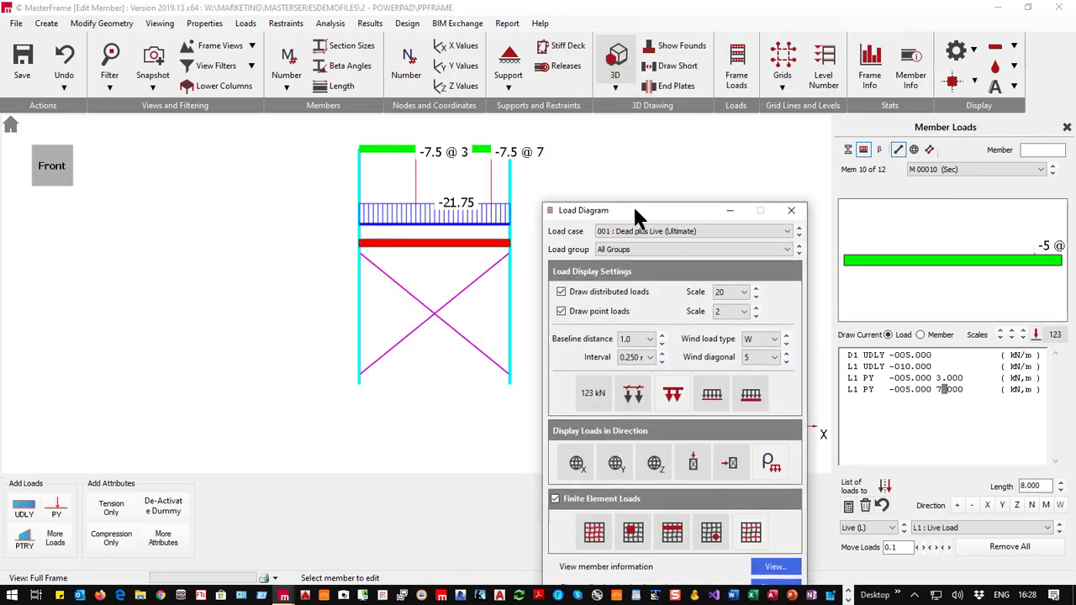
click(637, 229)
click(623, 242)
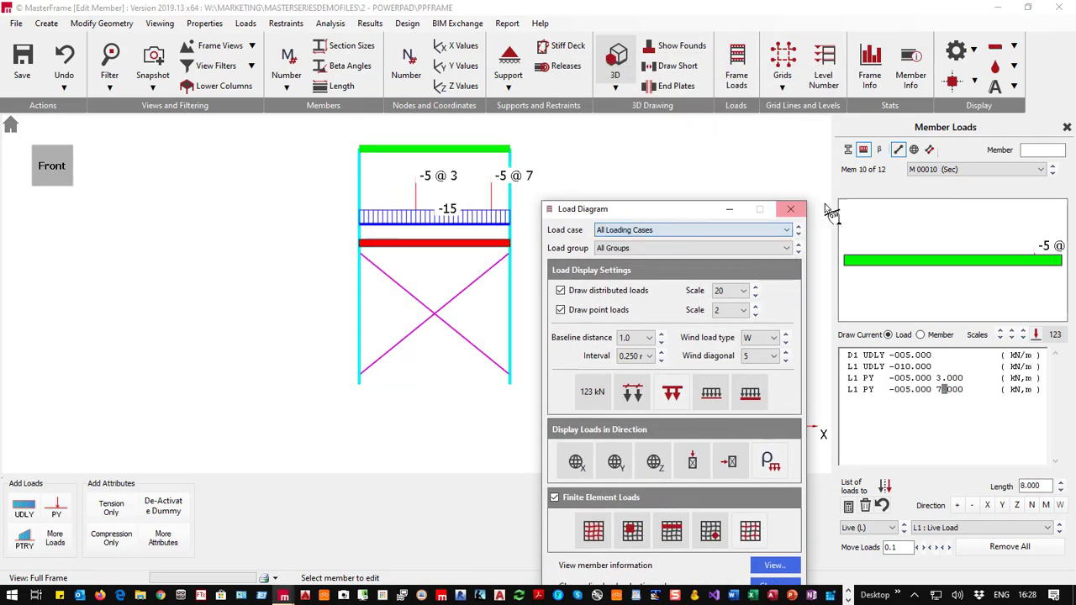
click(728, 215)
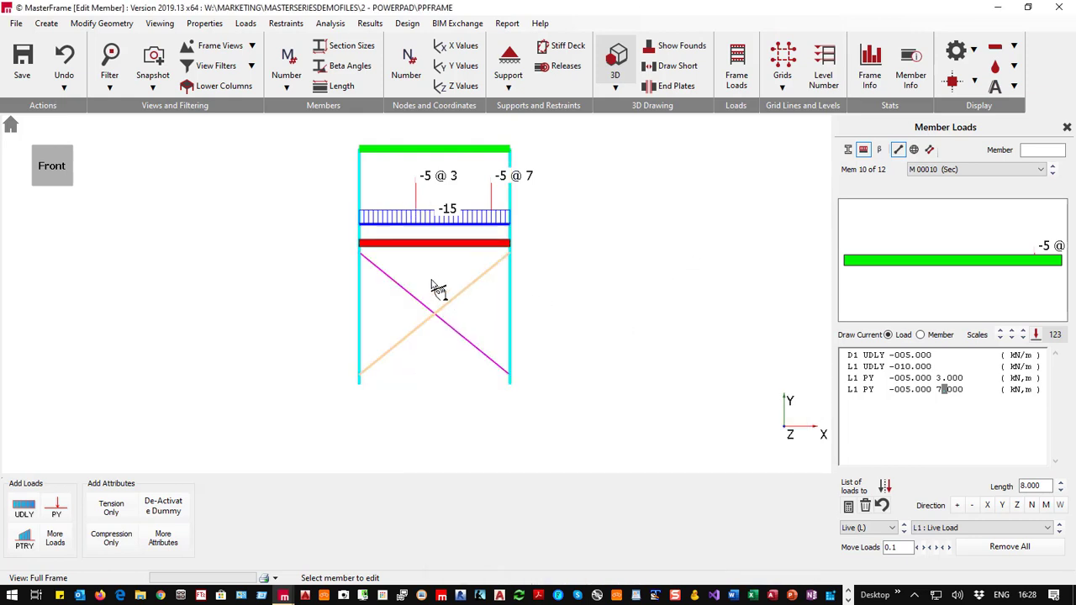
Step: Select the roof beam for member loading and add two UDLY loads to it
middle_drag(428, 308, 516, 368)
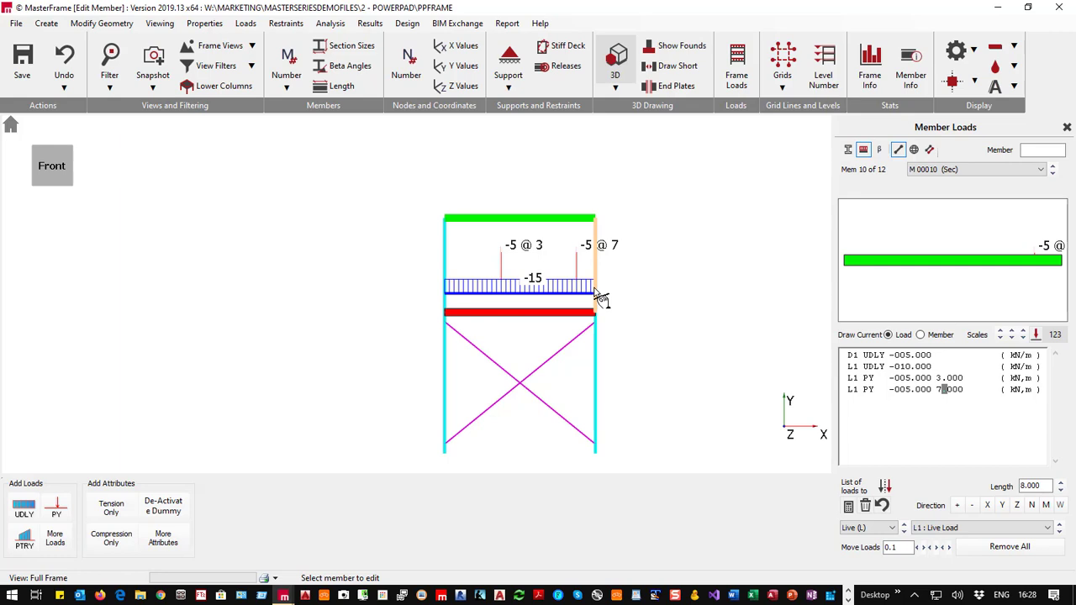
click(516, 221)
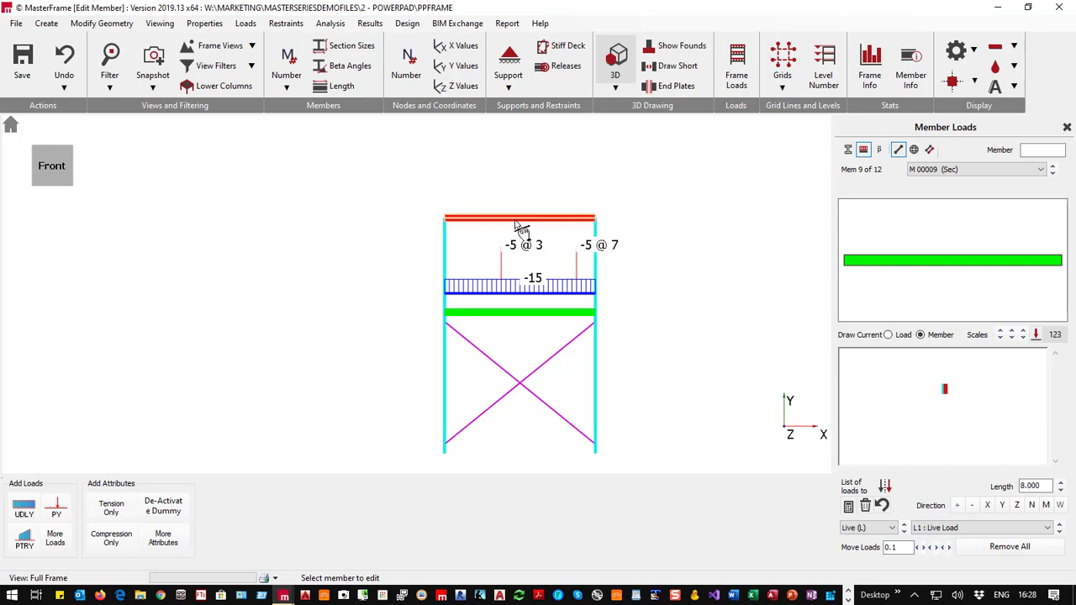
click(22, 515)
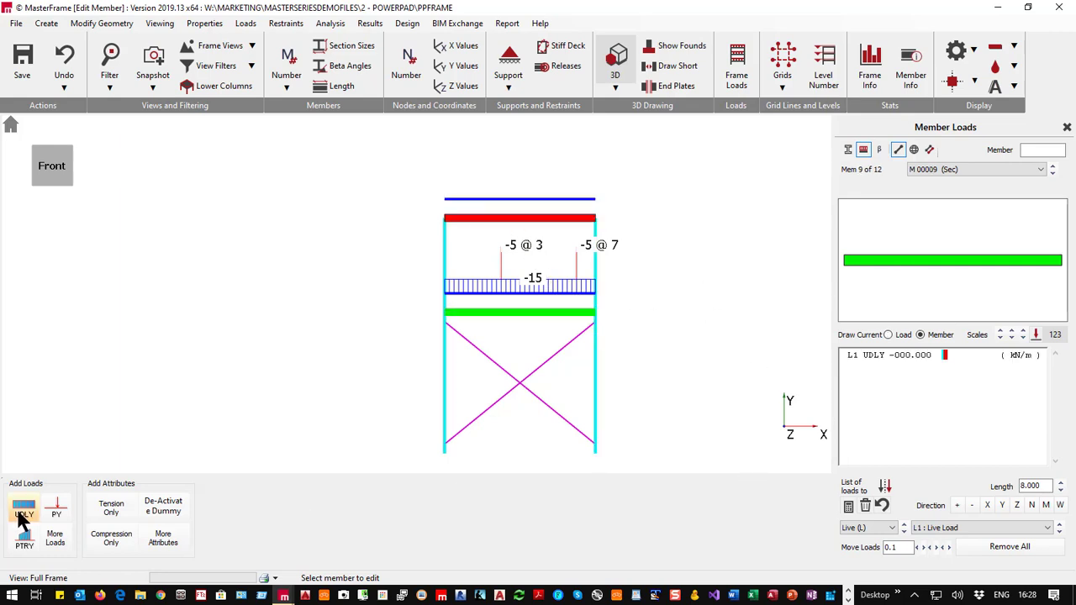
click(22, 515)
Step: Set the roof beam's first UDLY load to dead case D1 at -5 kN/m and its second, L1, to -10 kN/m
click(848, 353)
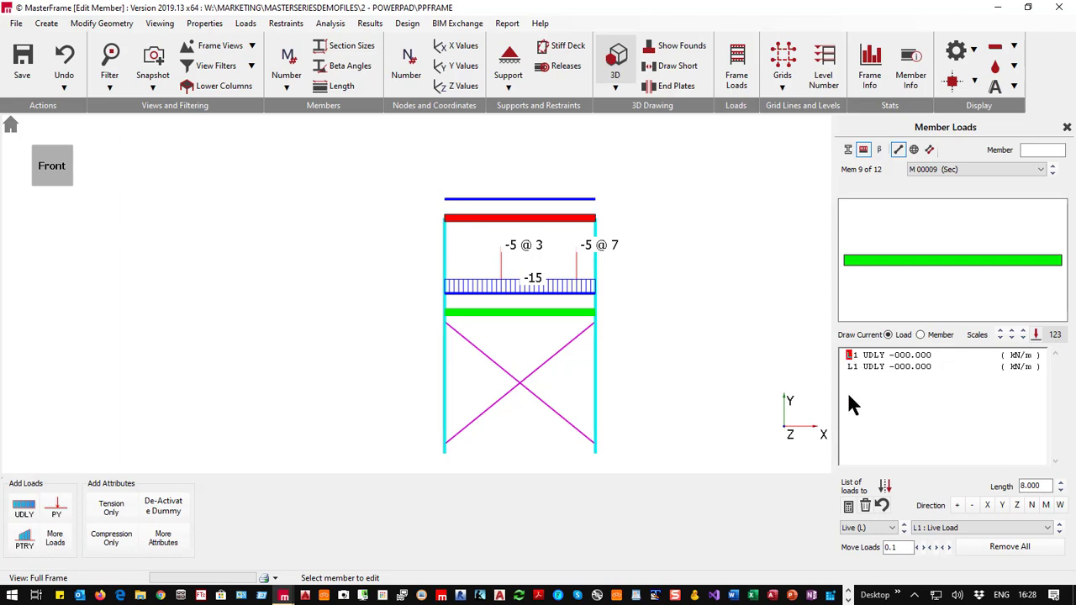
key(d)
click(908, 354)
text(5)
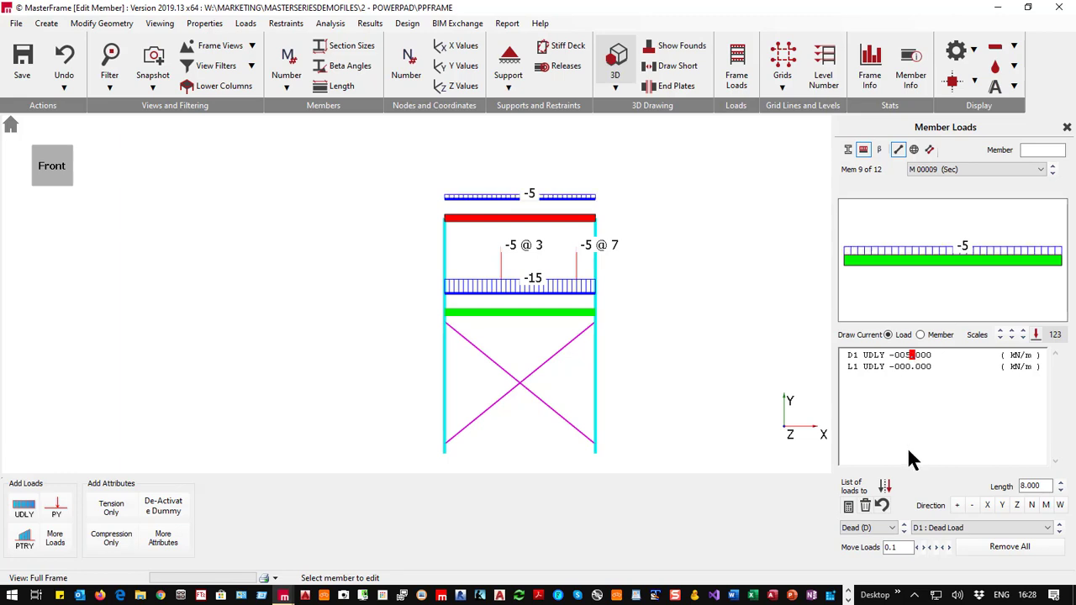
click(905, 367)
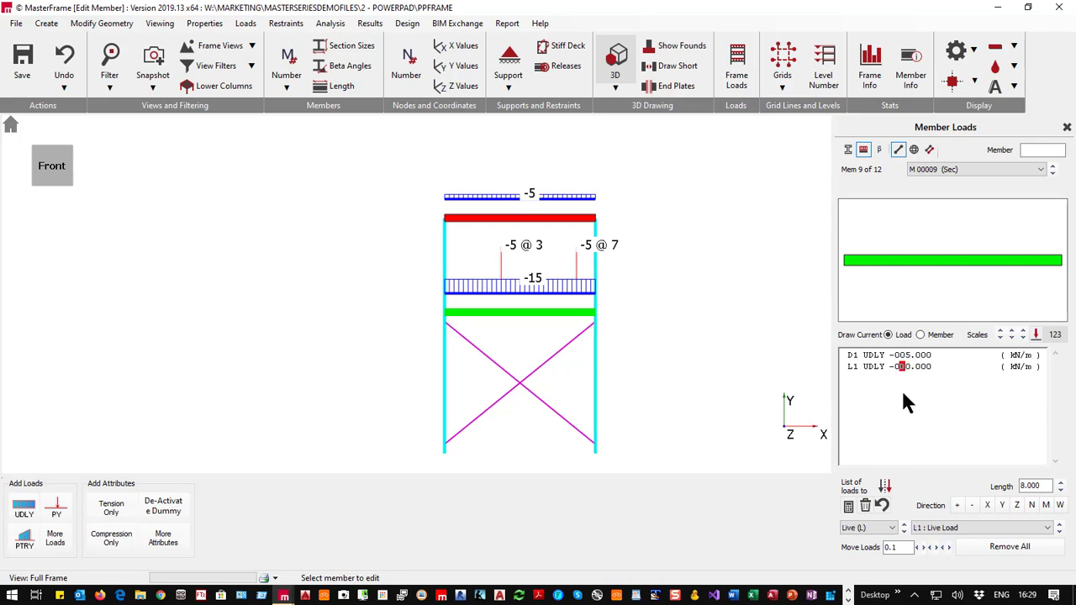
text(1)
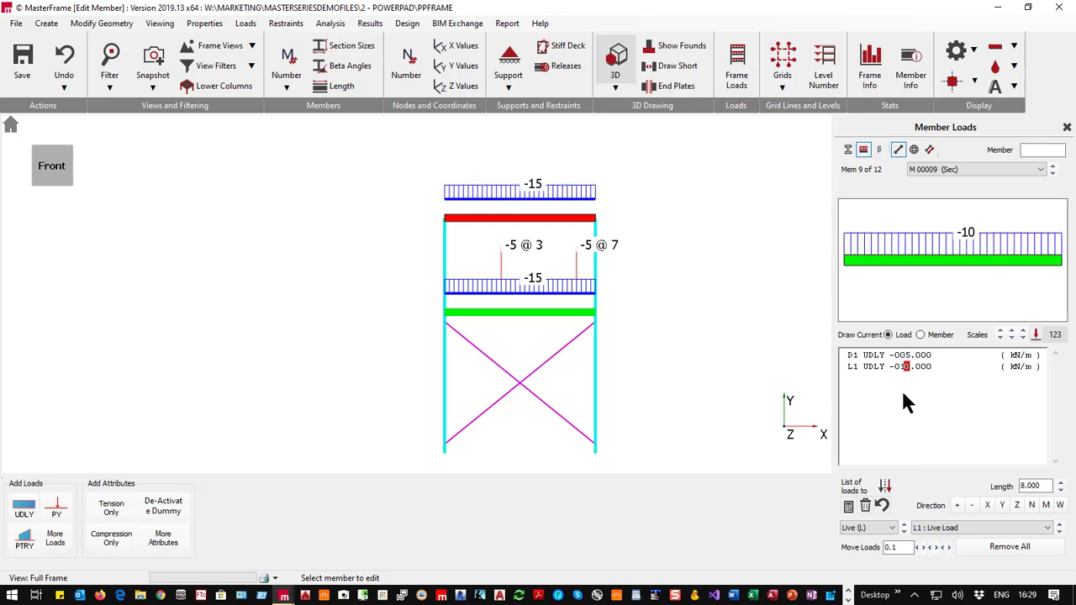
Step: Change the floor beam's live L1 UDLY load to -12 kN/m and reselect the roof beam
click(519, 314)
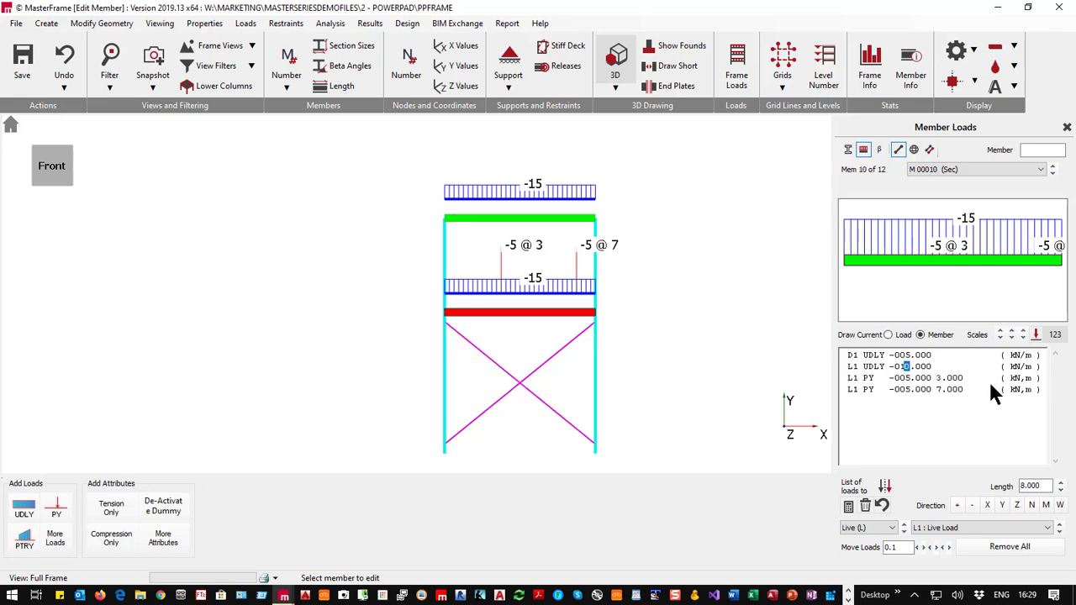
click(905, 367)
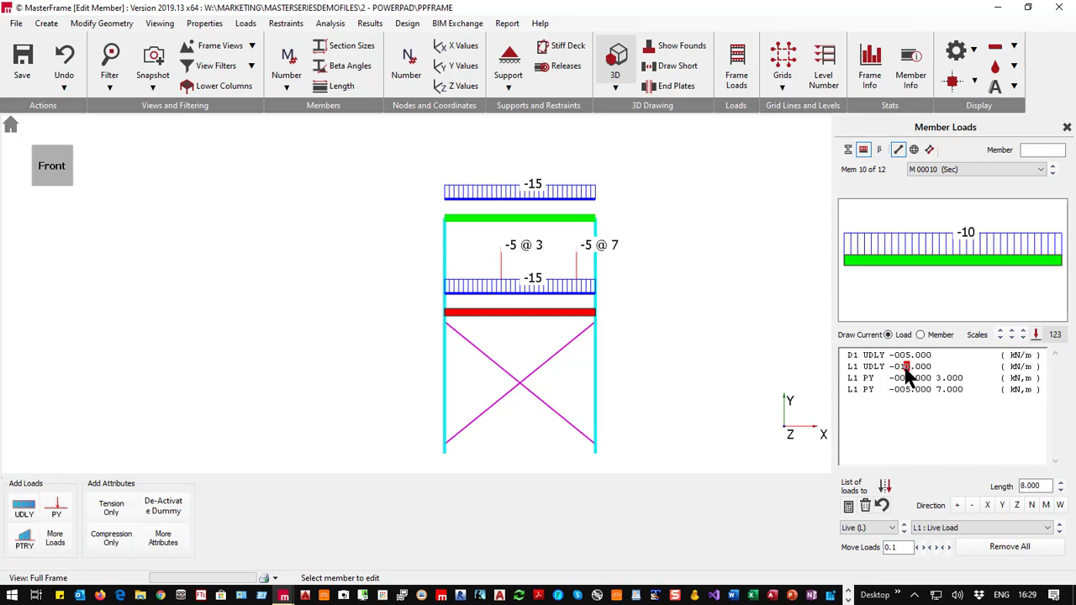
text(2)
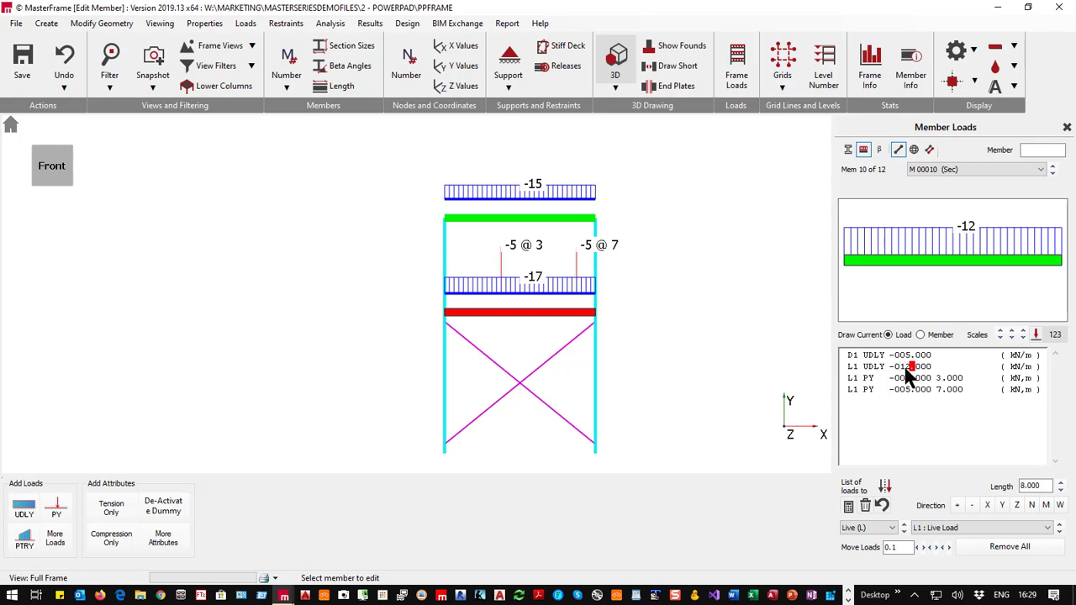
click(530, 220)
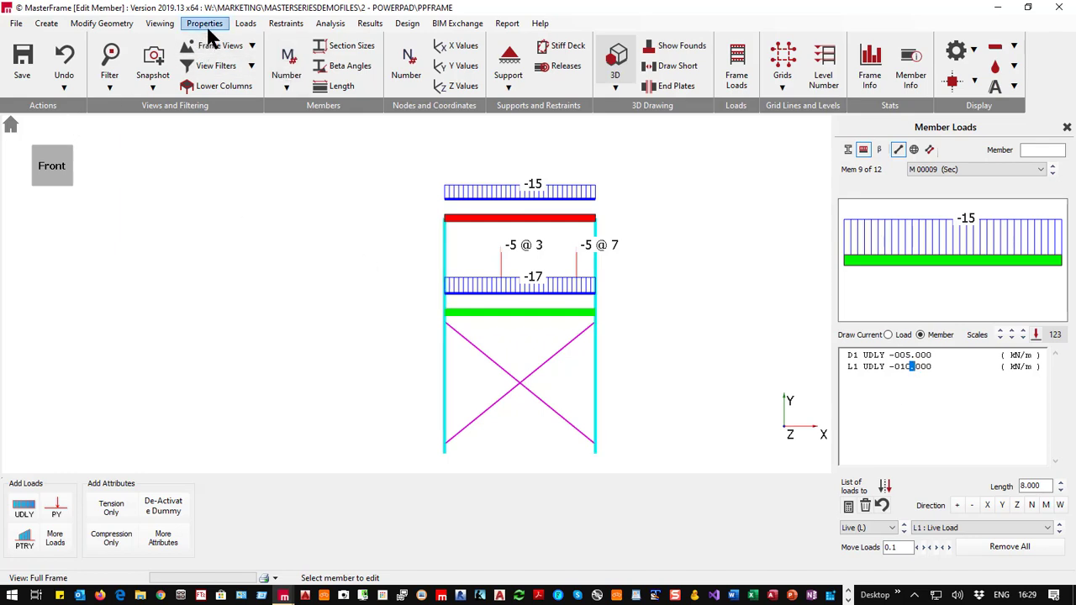
Step: Apply a W1 wind nodal load with FX of 10 kN to the left end node of the floor beam
click(244, 25)
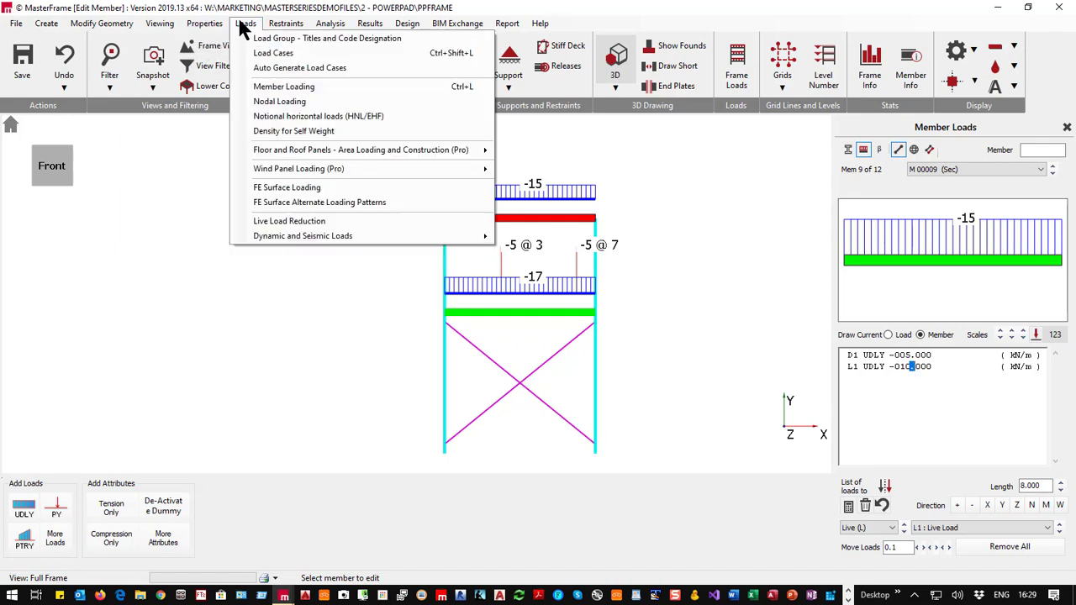
click(277, 102)
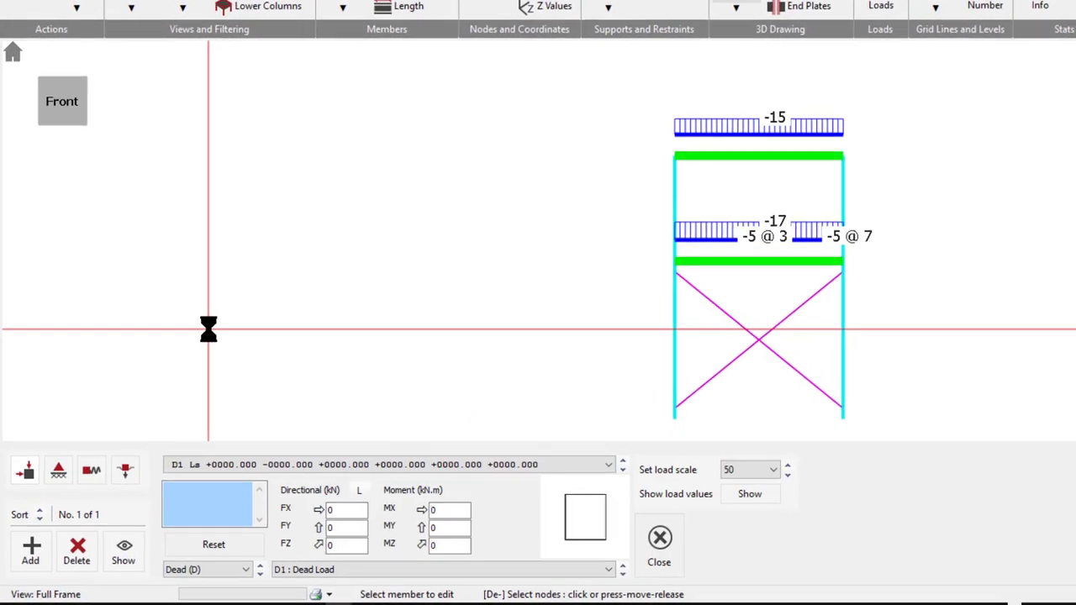
click(700, 254)
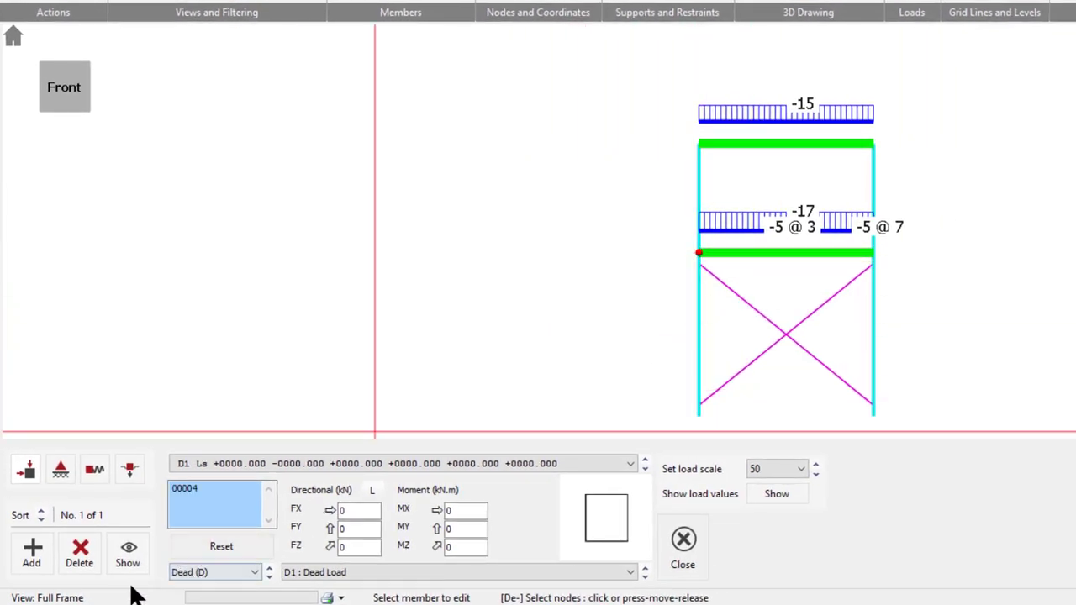
click(217, 573)
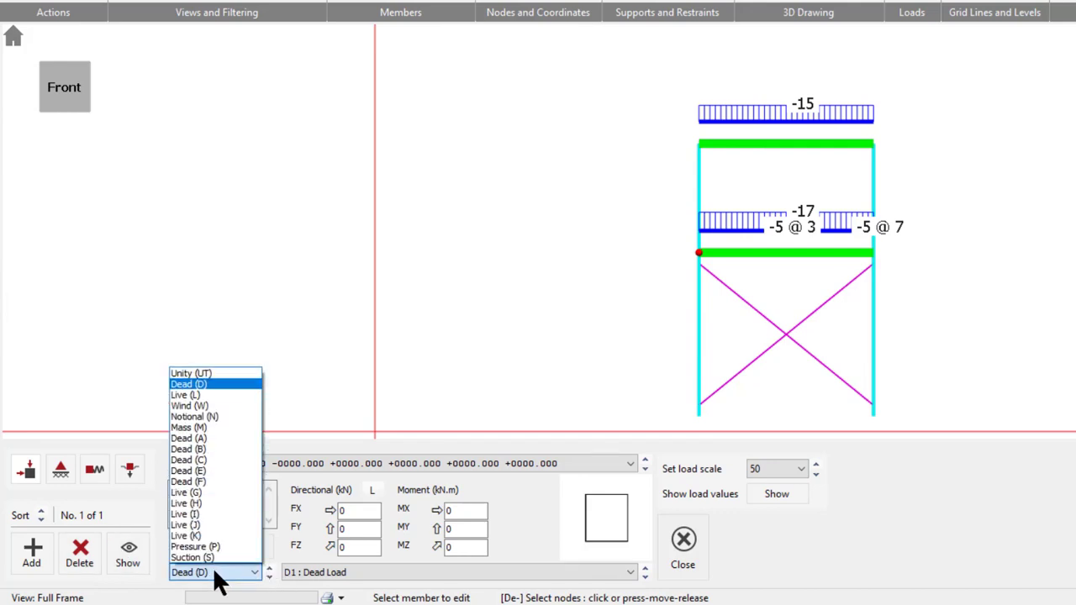
click(200, 406)
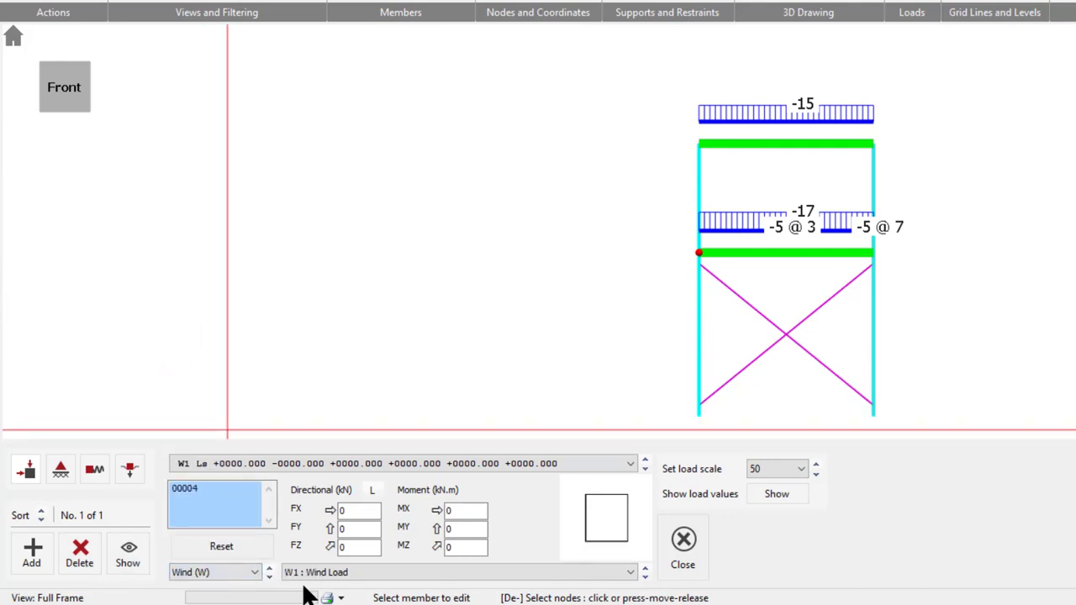
click(347, 511)
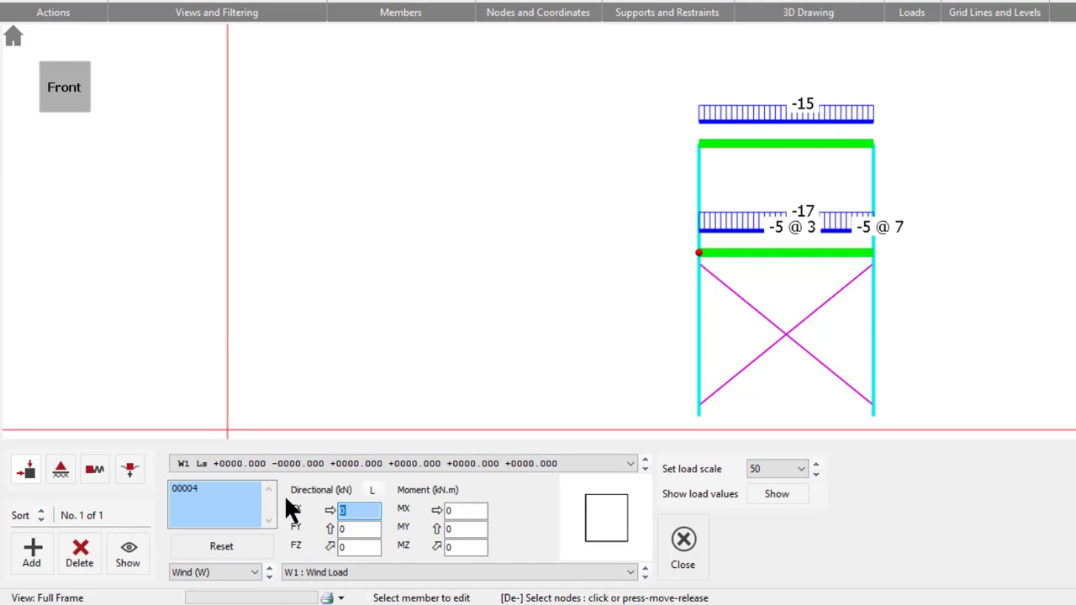
text(10)
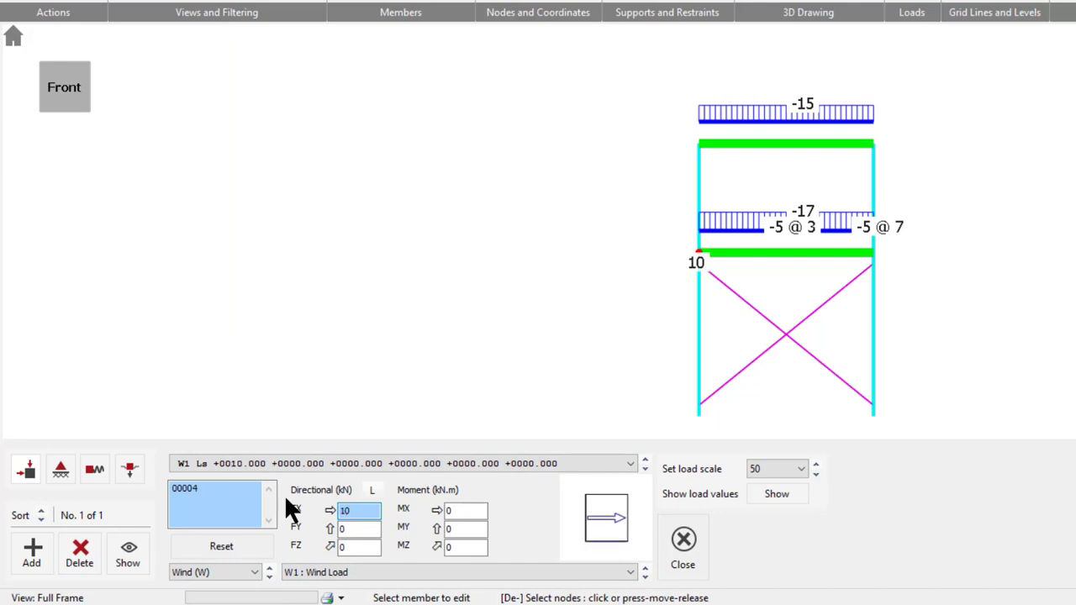
Step: Add a second W1 wind nodal load with FX of 5 kN at the left end node of the roof beam only
click(31, 562)
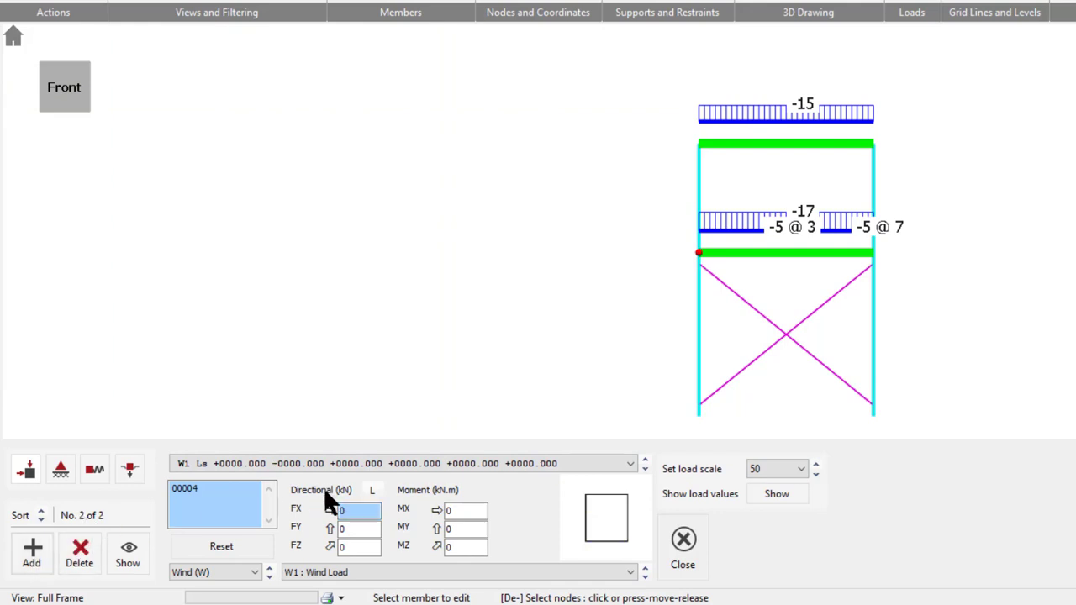
click(698, 266)
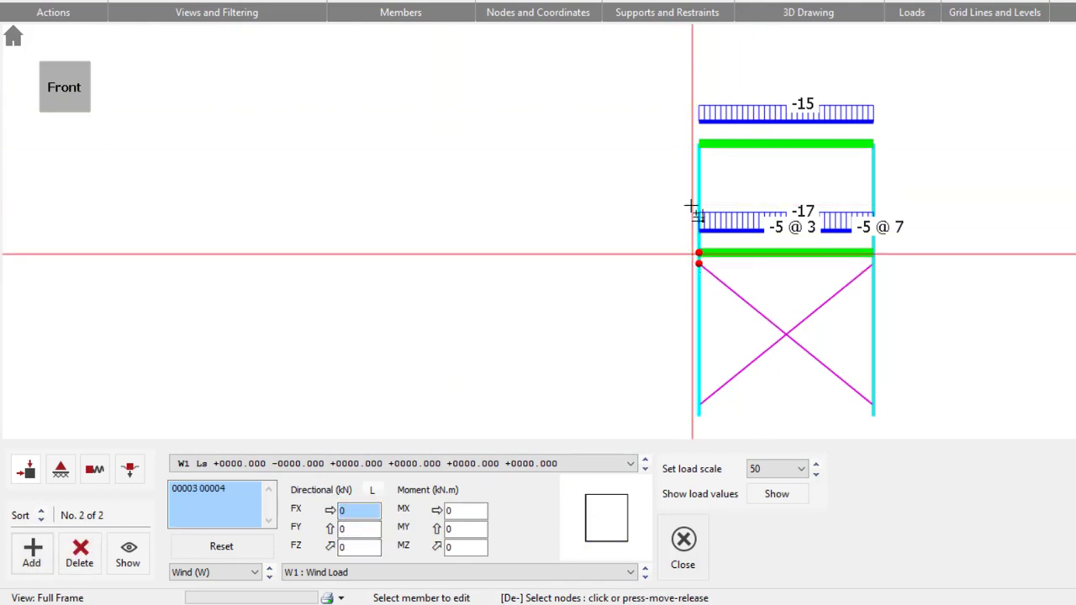
click(699, 265)
click(698, 254)
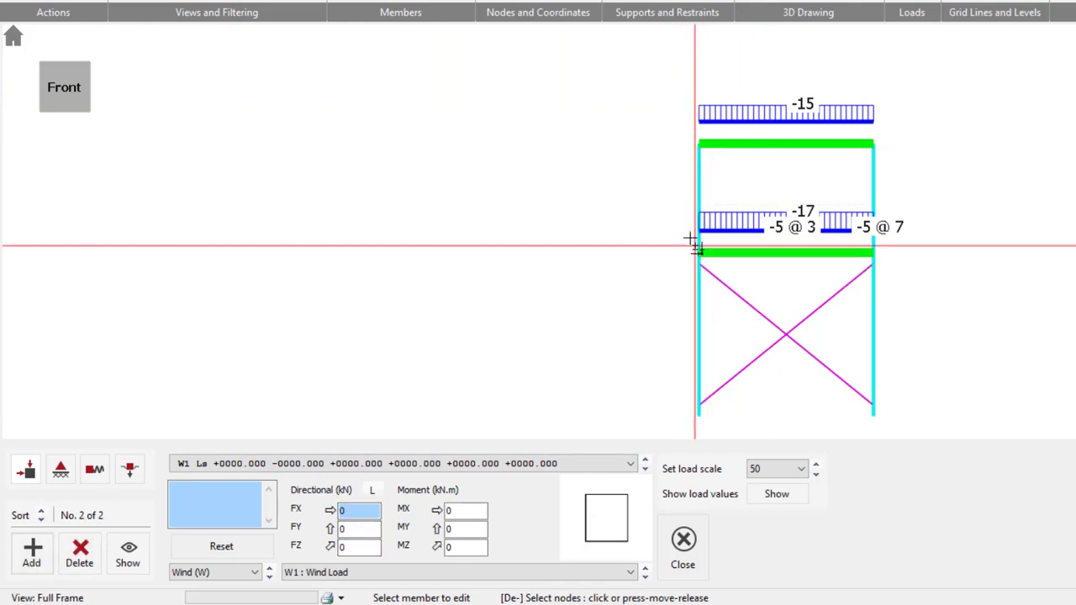
click(701, 143)
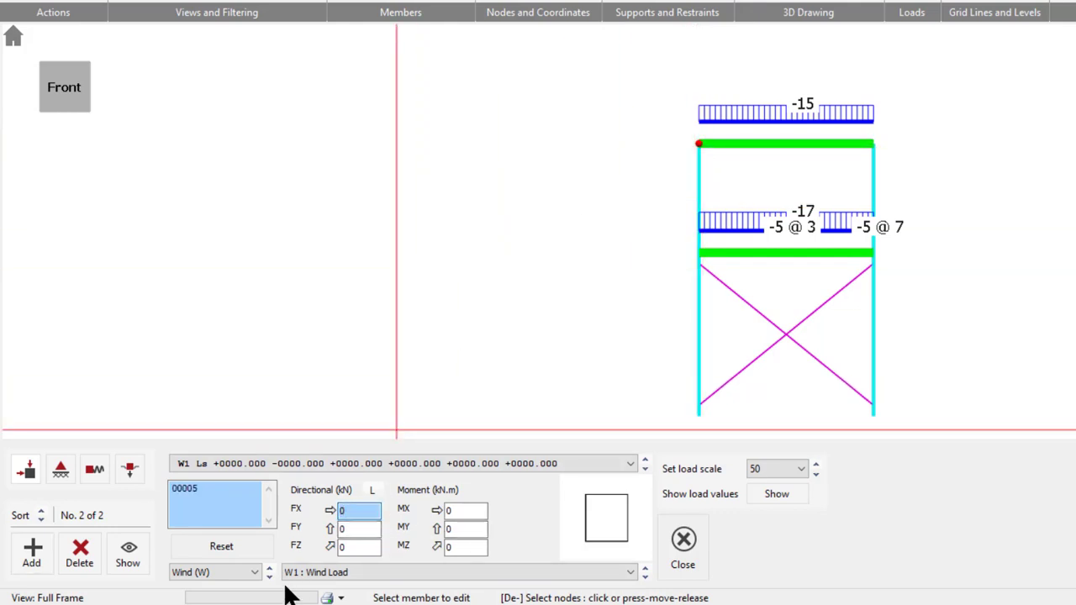
text(-)
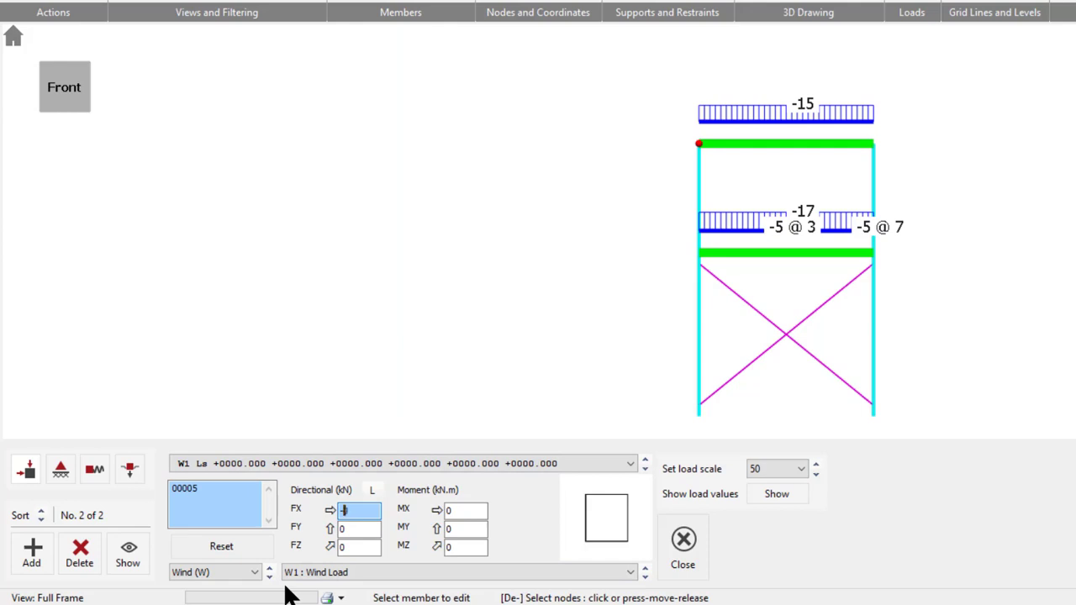
text(5)
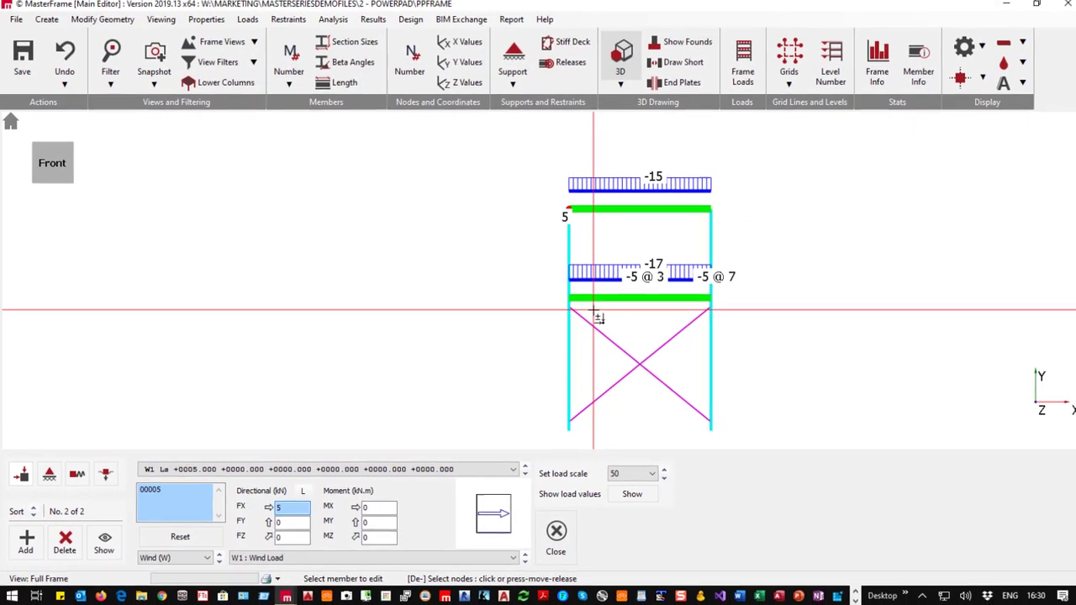
Step: Review the two nodal wind loads in turn with the load display scale set to 5
click(520, 473)
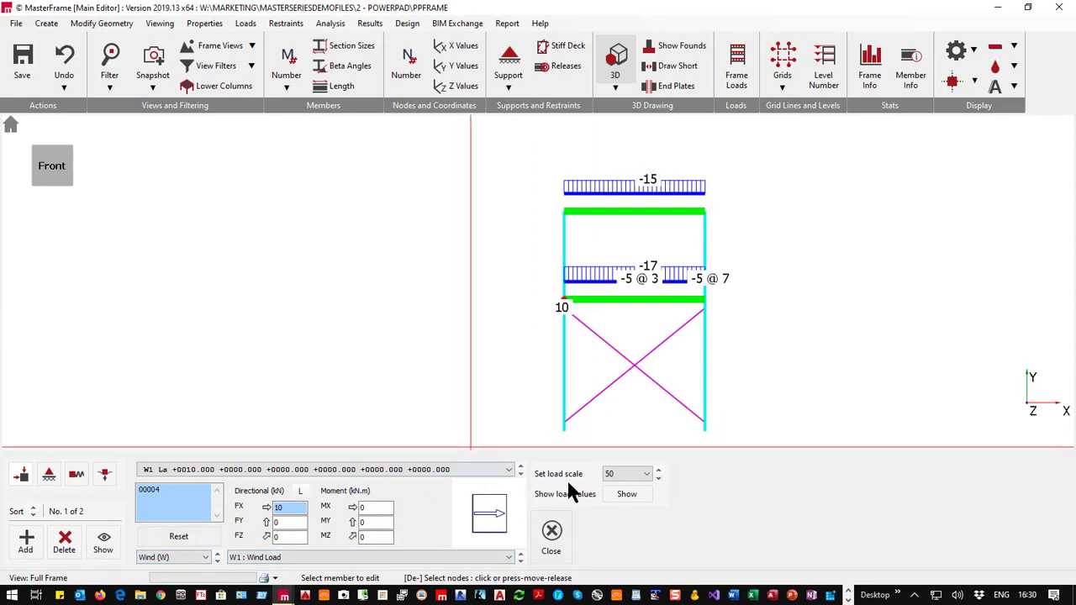
click(658, 477)
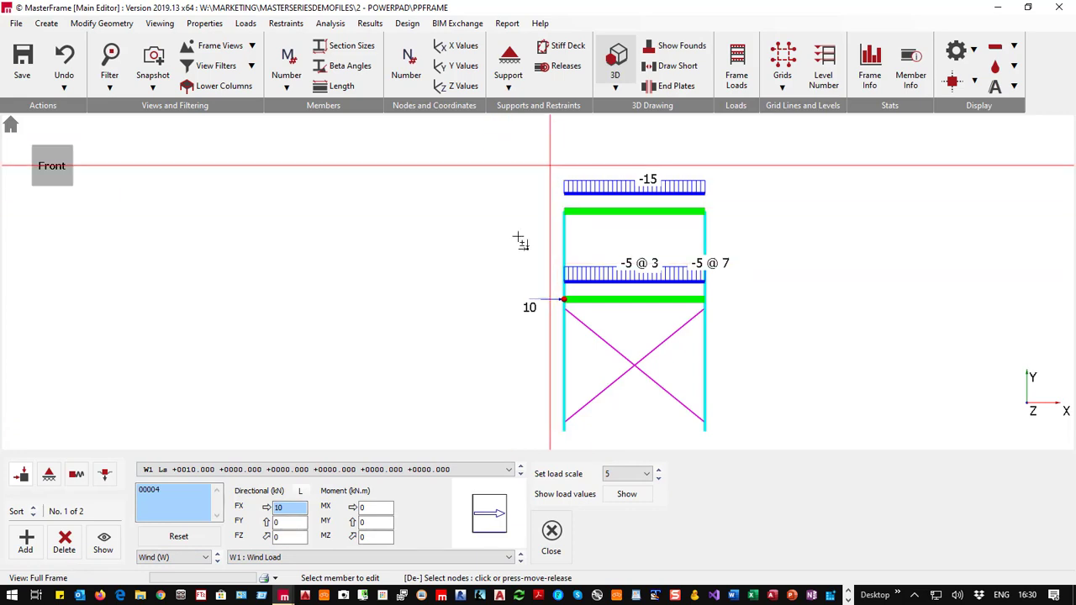
click(521, 469)
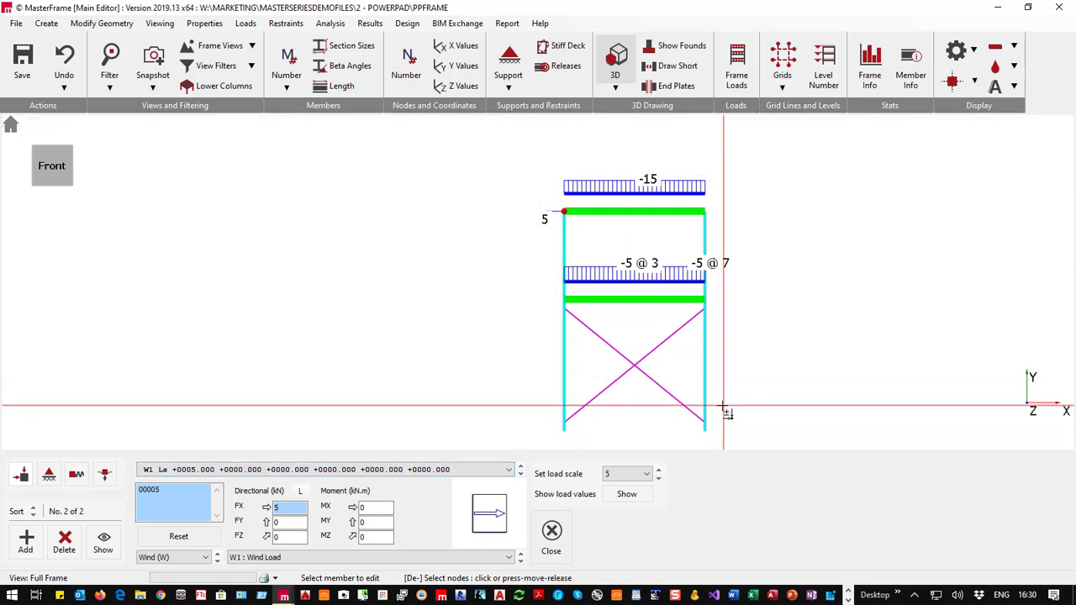
Step: Assign pinned nodal static supports to the two column base nodes
click(284, 24)
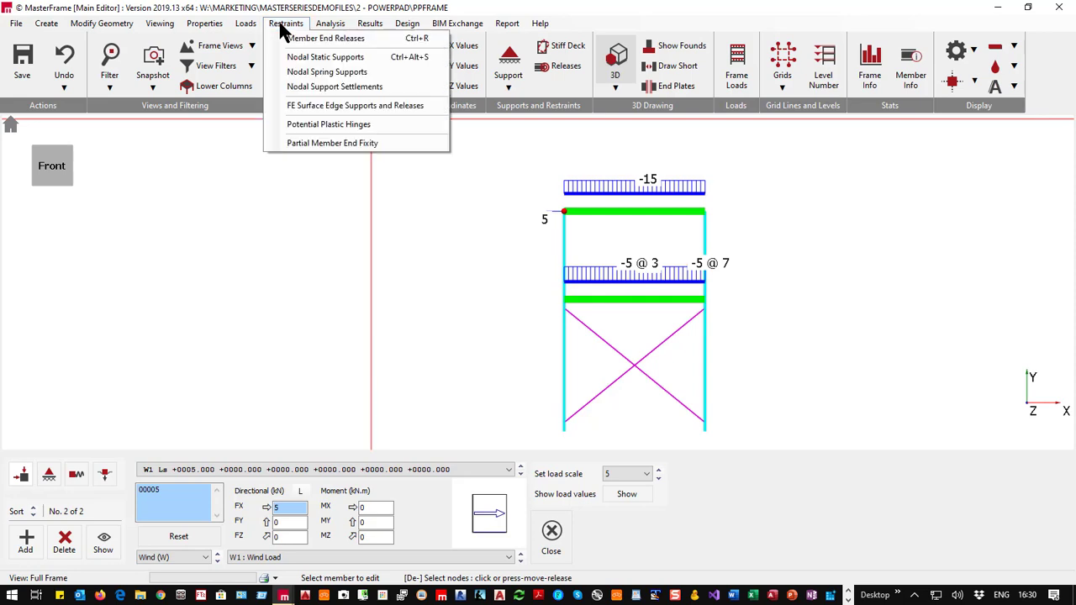
click(317, 56)
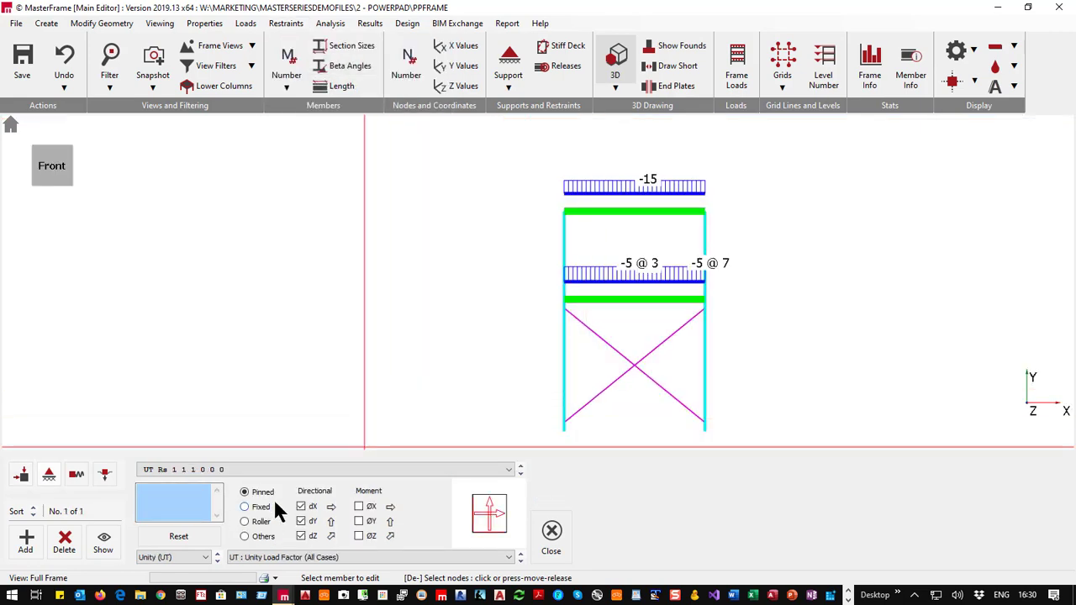
click(564, 433)
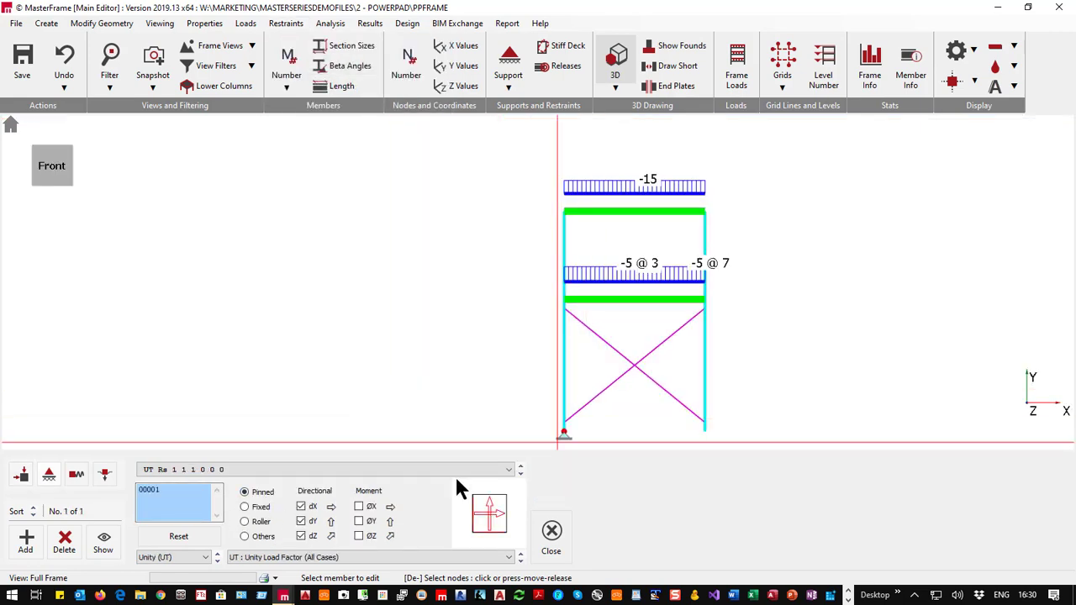
click(703, 434)
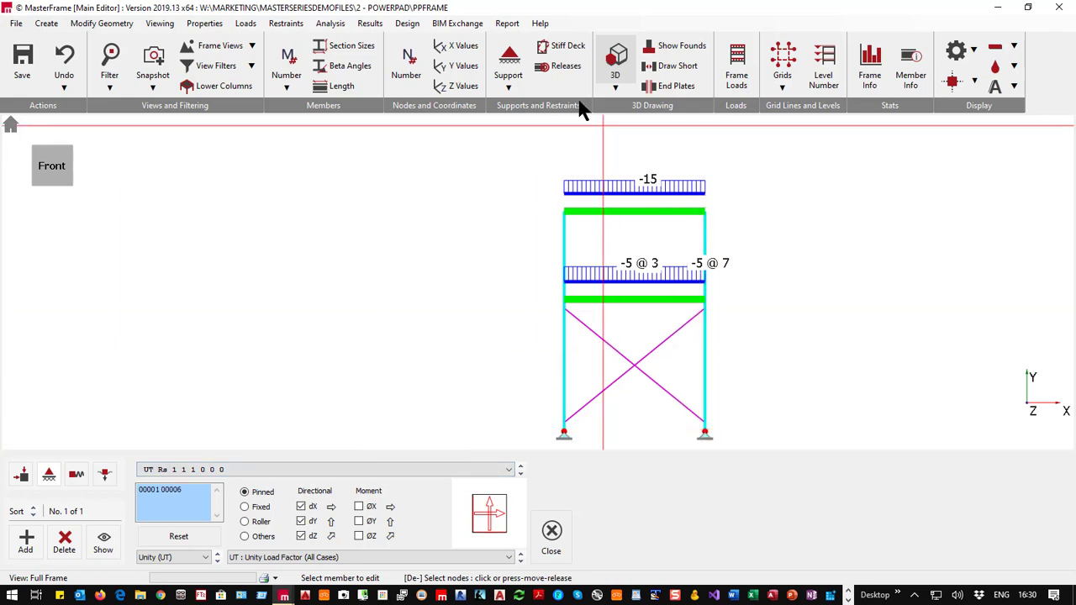
Step: Hide the frame loads and display the member end releases on the beams and braces, leaving pinned supports at the column bases only
click(737, 60)
click(790, 209)
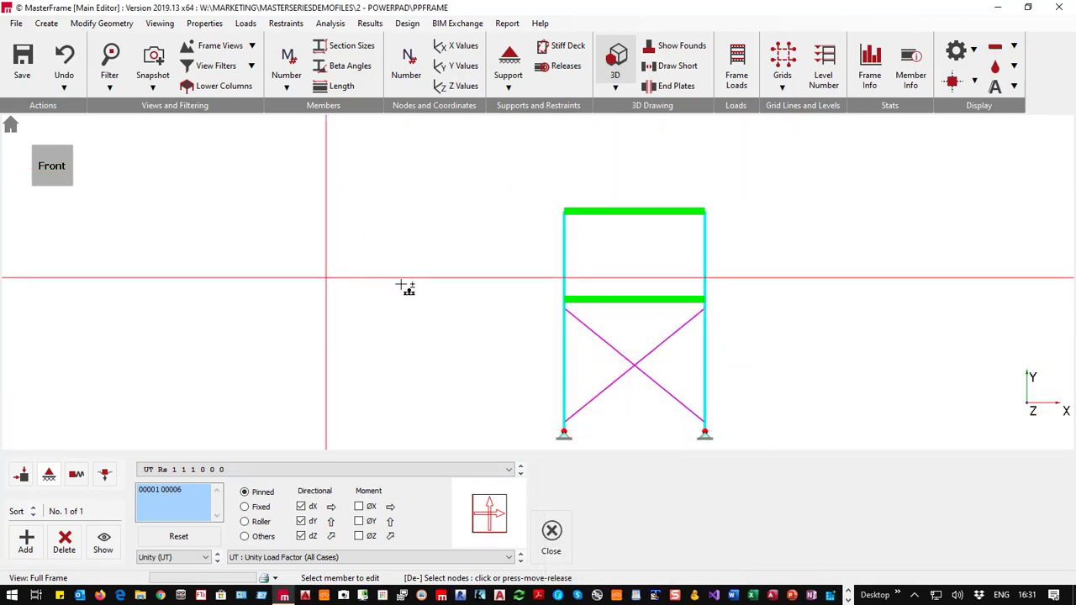
click(561, 66)
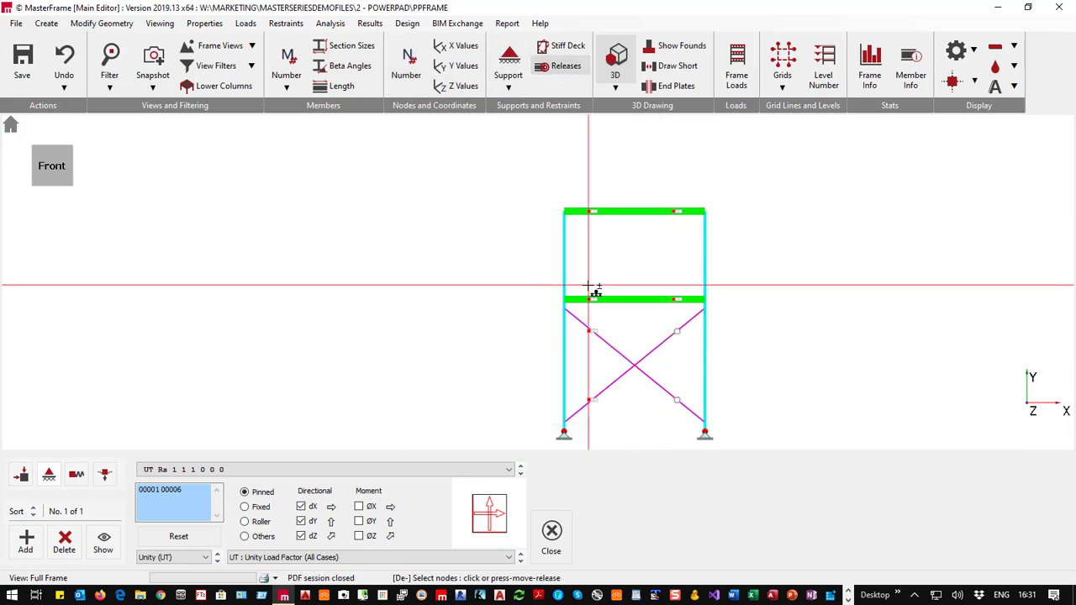
click(703, 311)
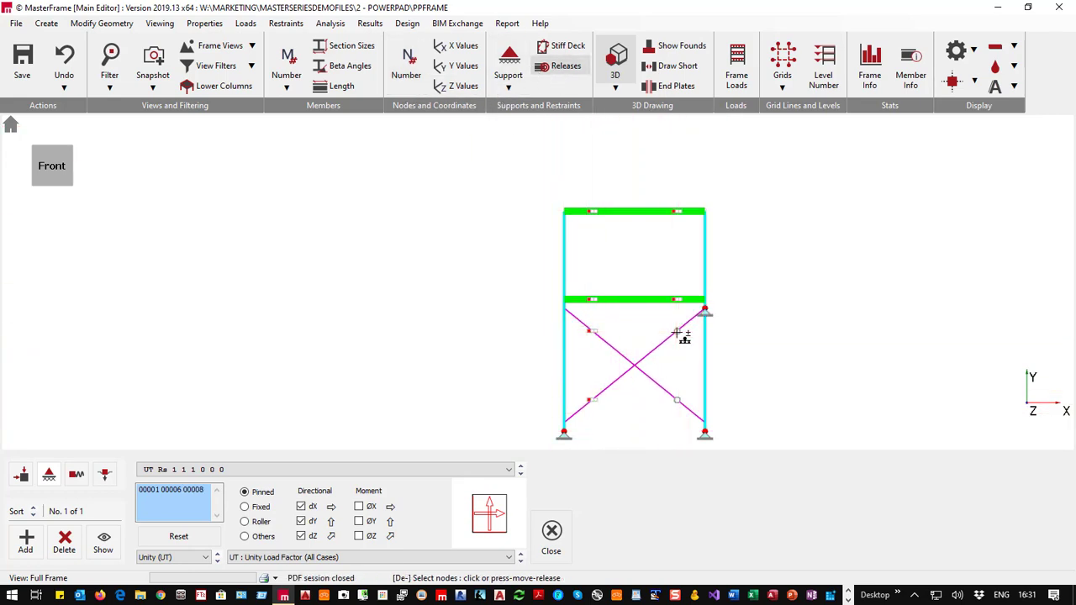
click(706, 311)
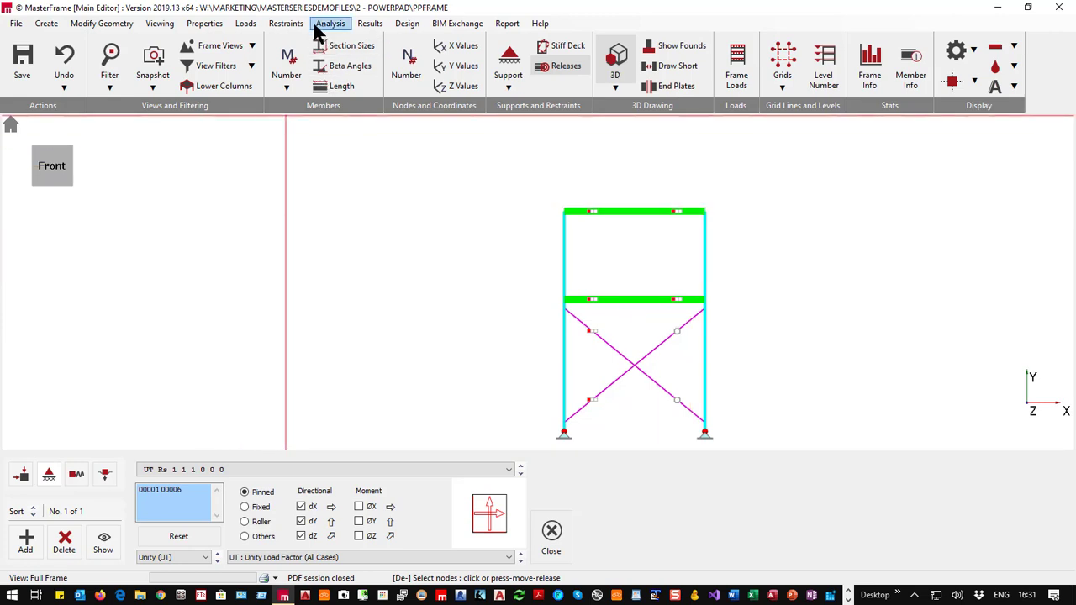
Step: Start automatic load case generation and, for the Dead+Live (L1 only) template, turn off As per wind and shorten the EHNF angle list
click(248, 25)
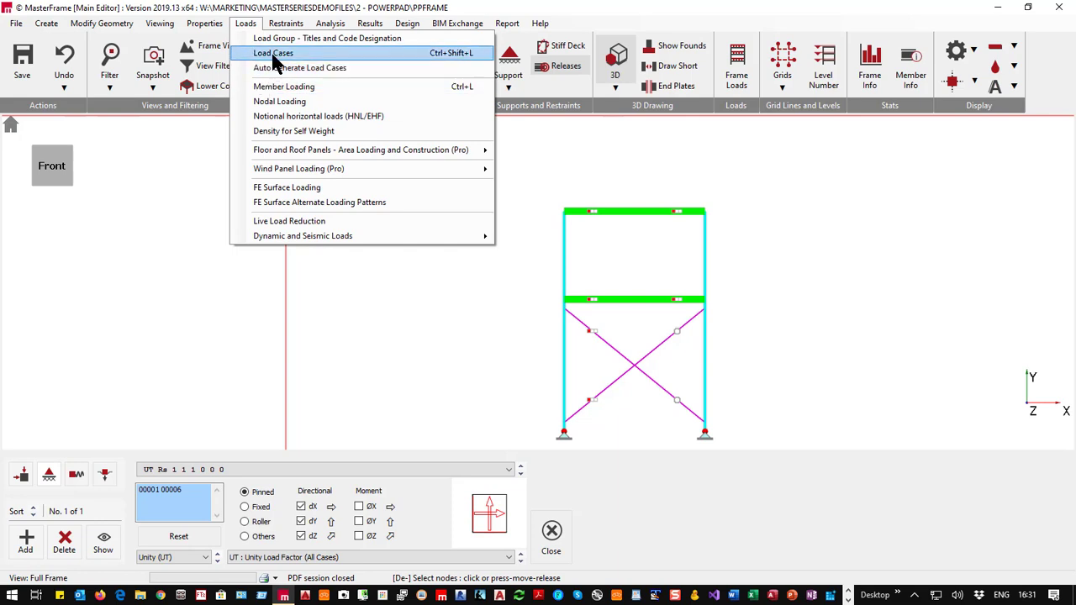
click(273, 53)
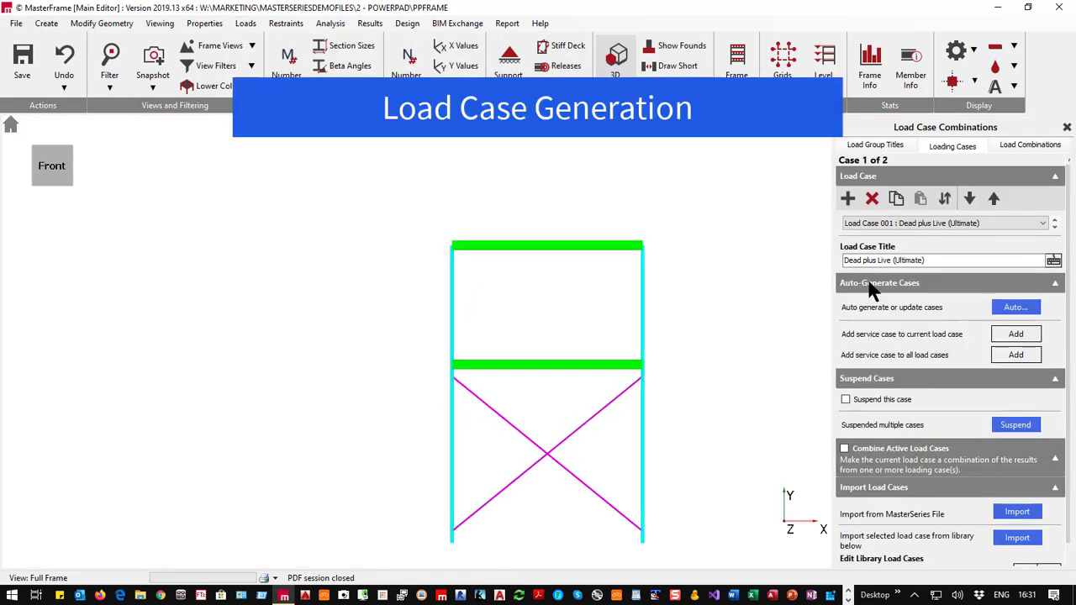
click(1016, 307)
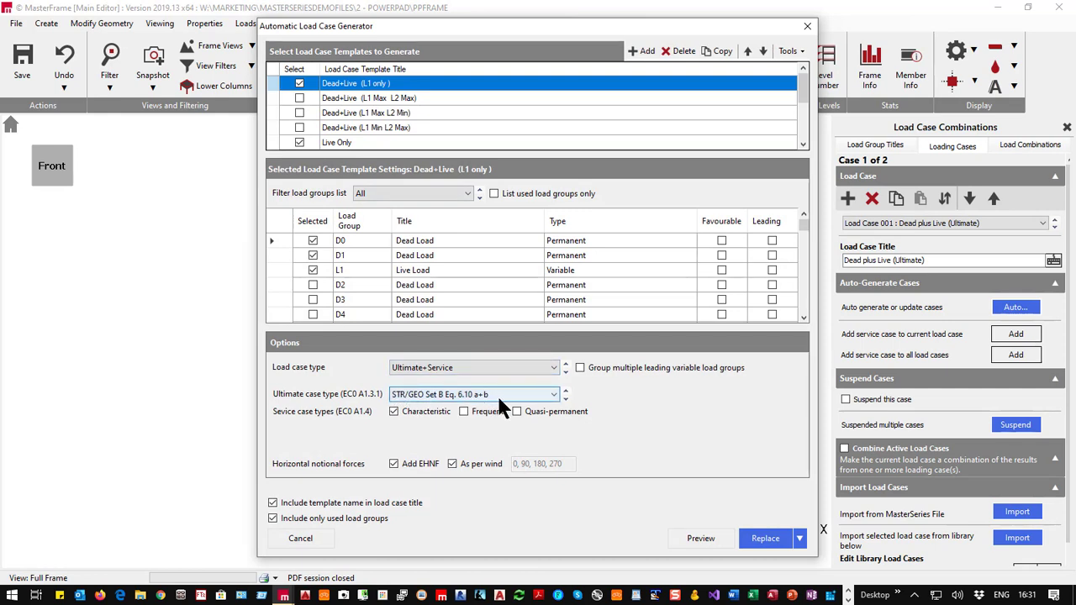
click(453, 464)
drag(524, 464, 604, 458)
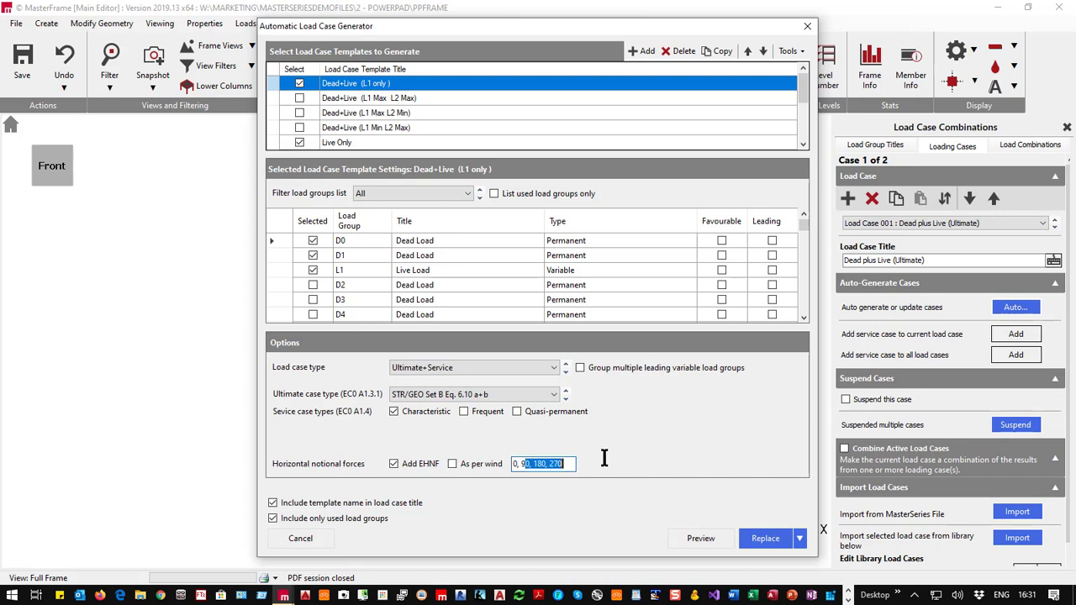
click(524, 464)
key(Delete)
key(Delete)
key(Delete)
key(Delete)
Step: Review the template settings from Live Only through Wind Only and replace the existing load cases with the generated set
click(332, 143)
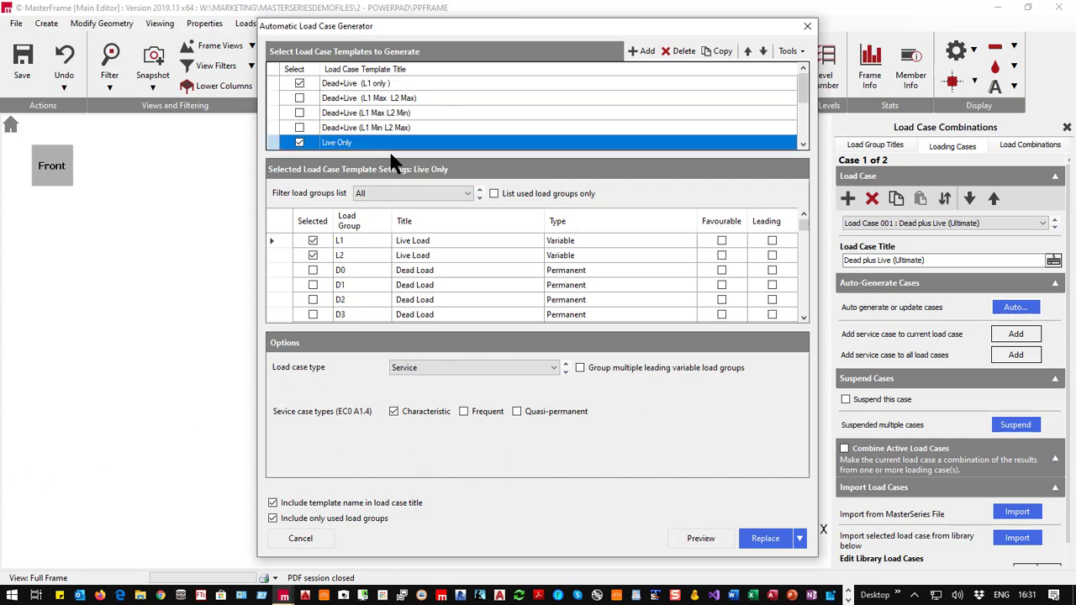
key(Down)
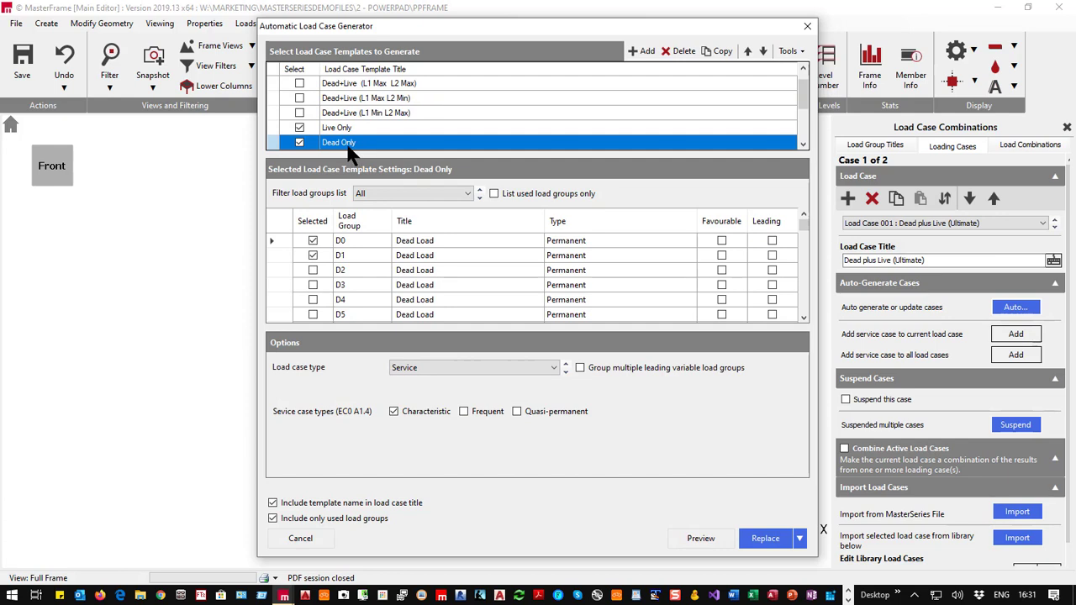
key(Down)
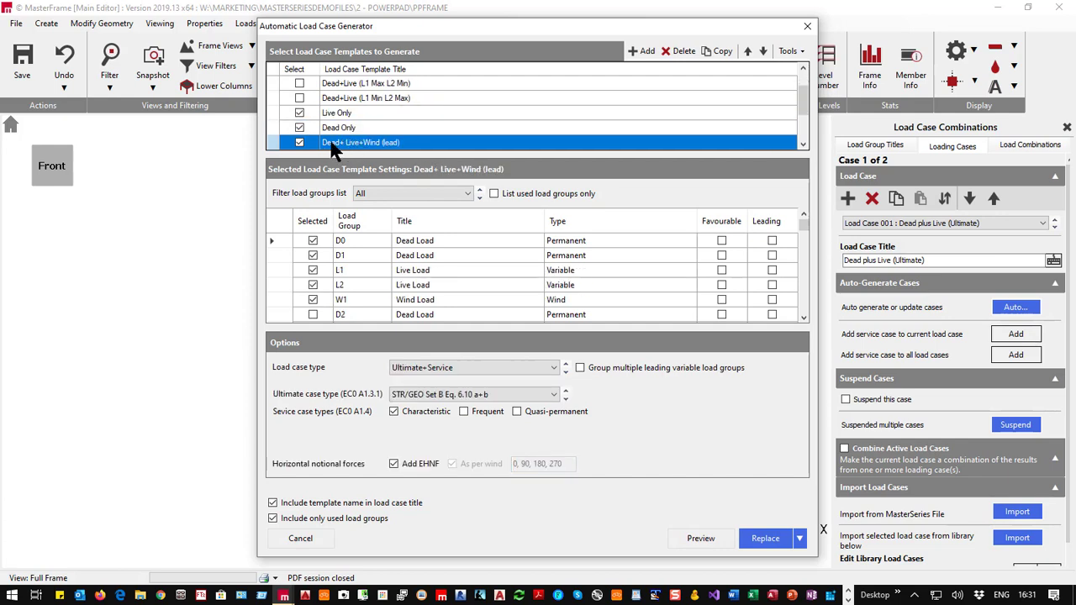
key(Down)
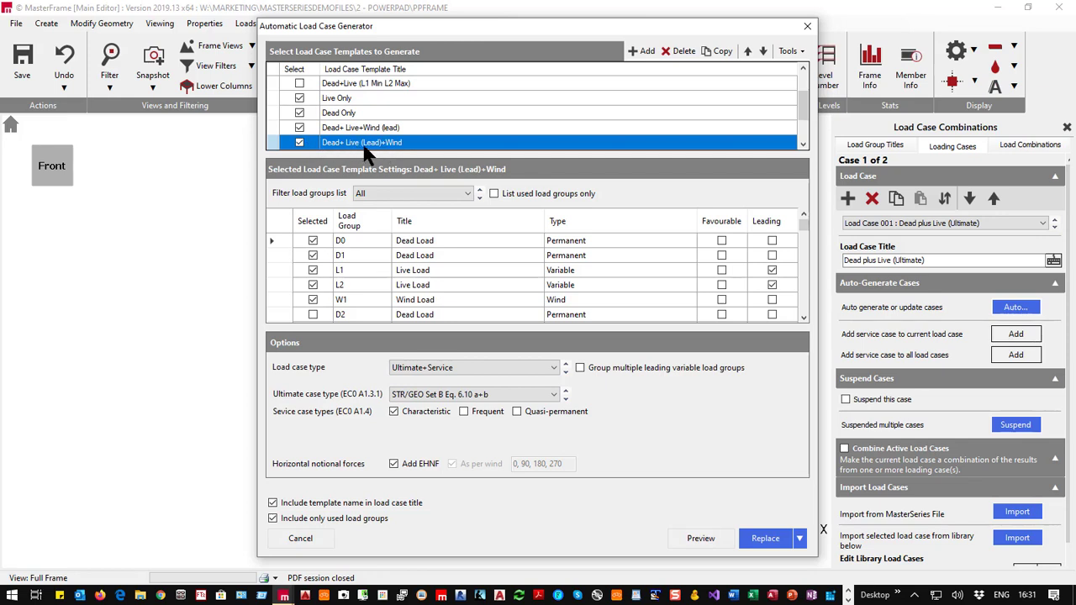
key(Down)
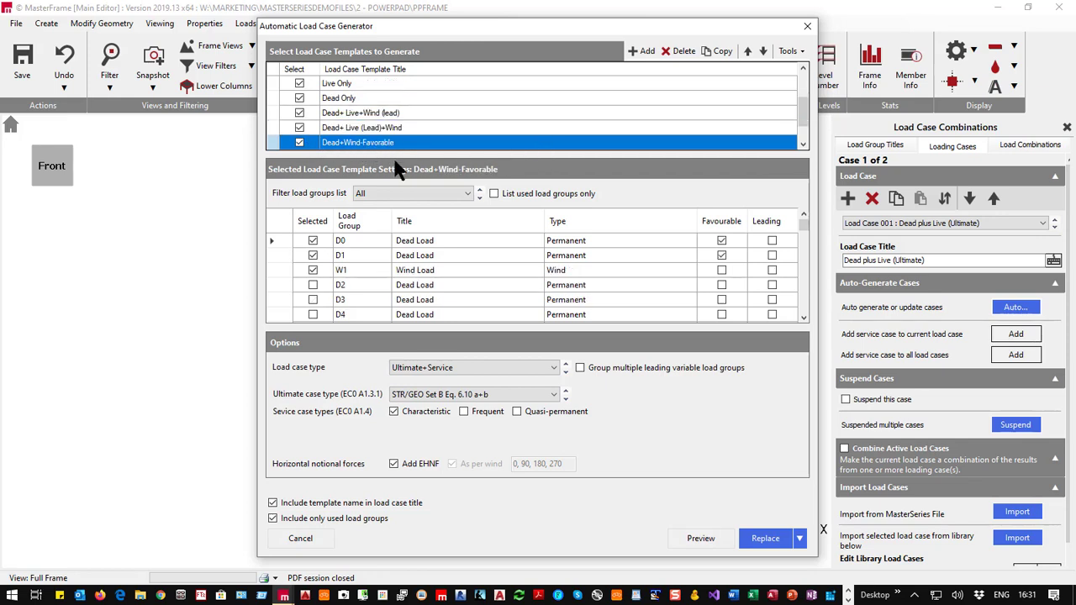
key(Down)
key(Down)
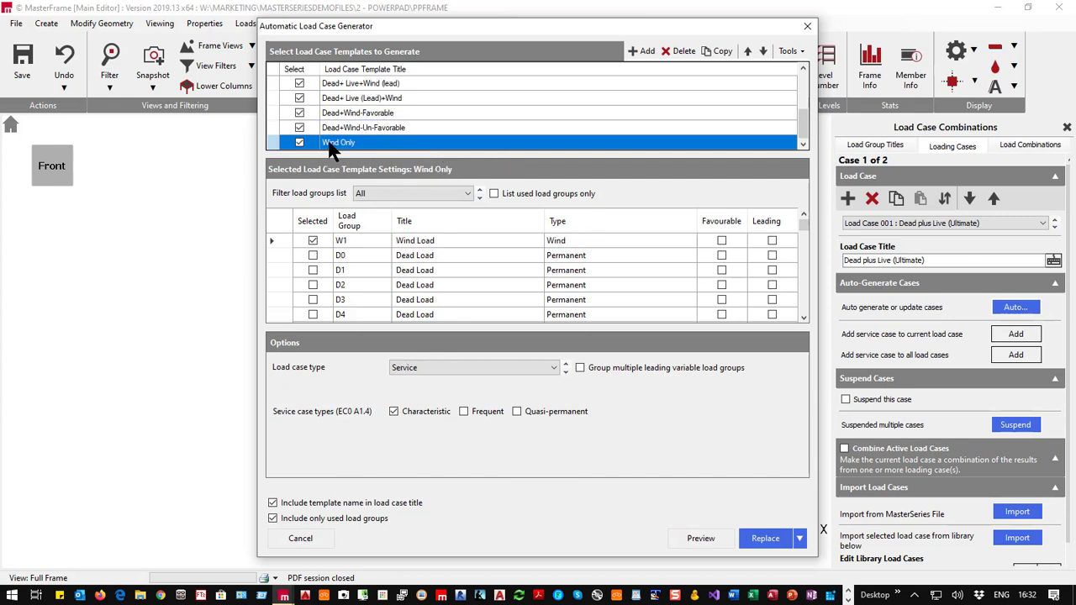
click(765, 539)
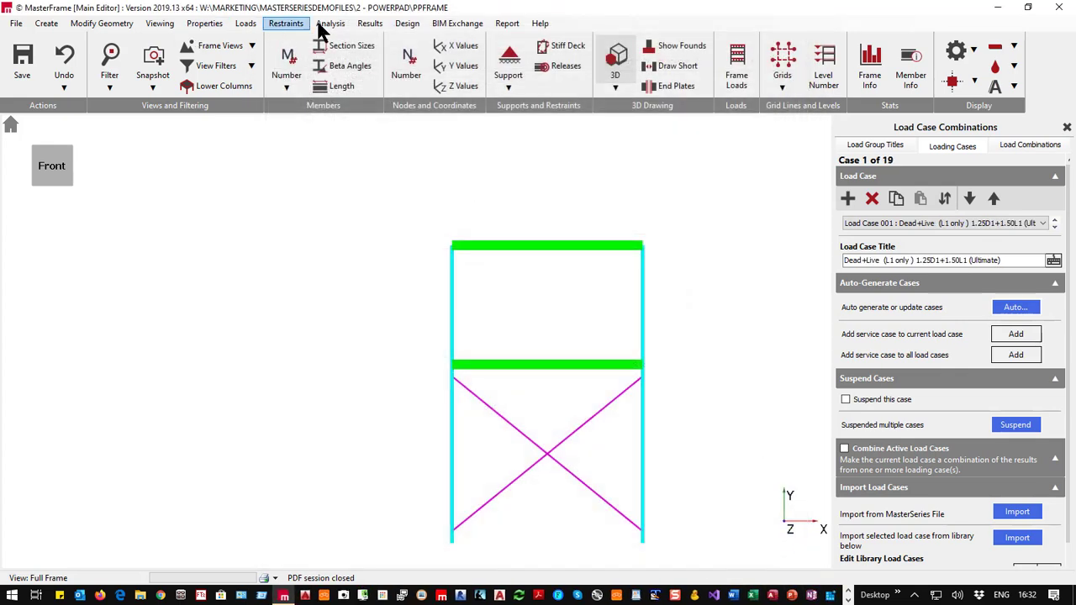
Step: Run a static analysis of the model as a Plane Frame
click(329, 25)
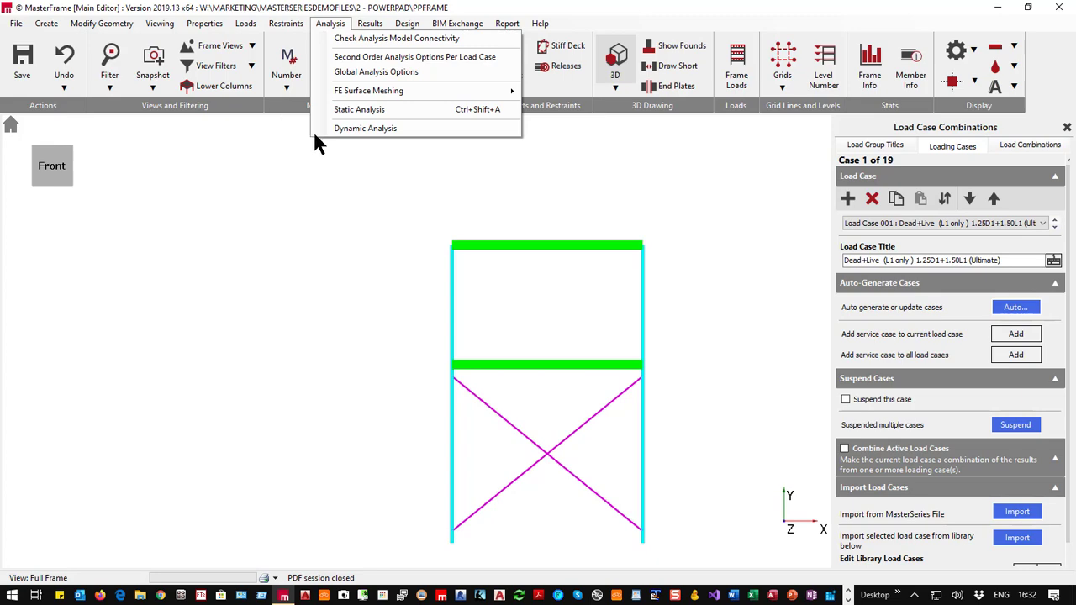
click(376, 111)
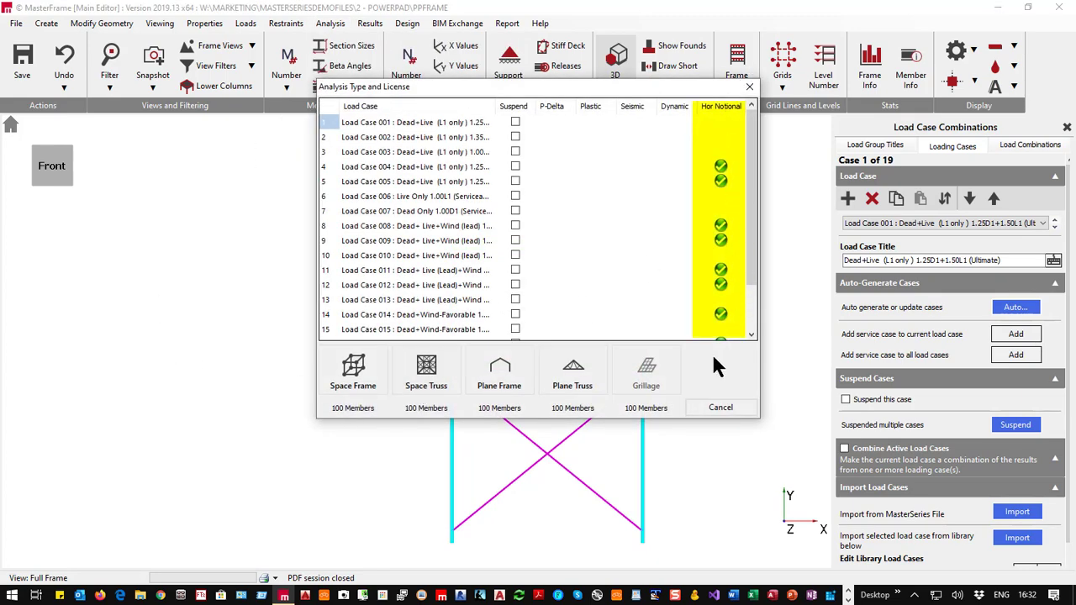
click(503, 389)
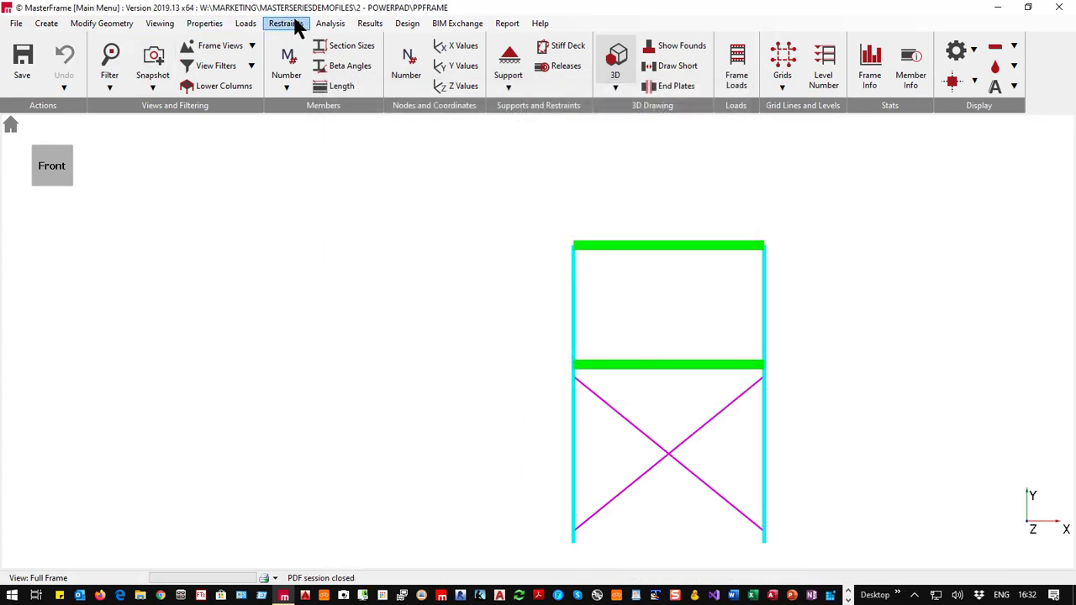
Step: Open the graphical analysis results, turn off colouring by section, and view the frame from the front
click(383, 24)
click(382, 38)
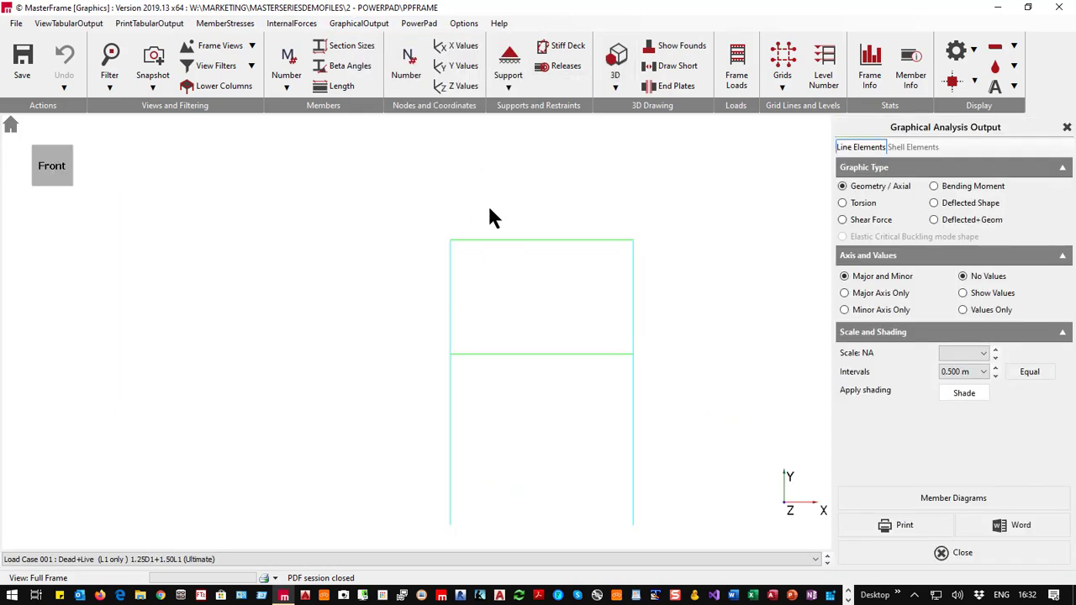
click(615, 88)
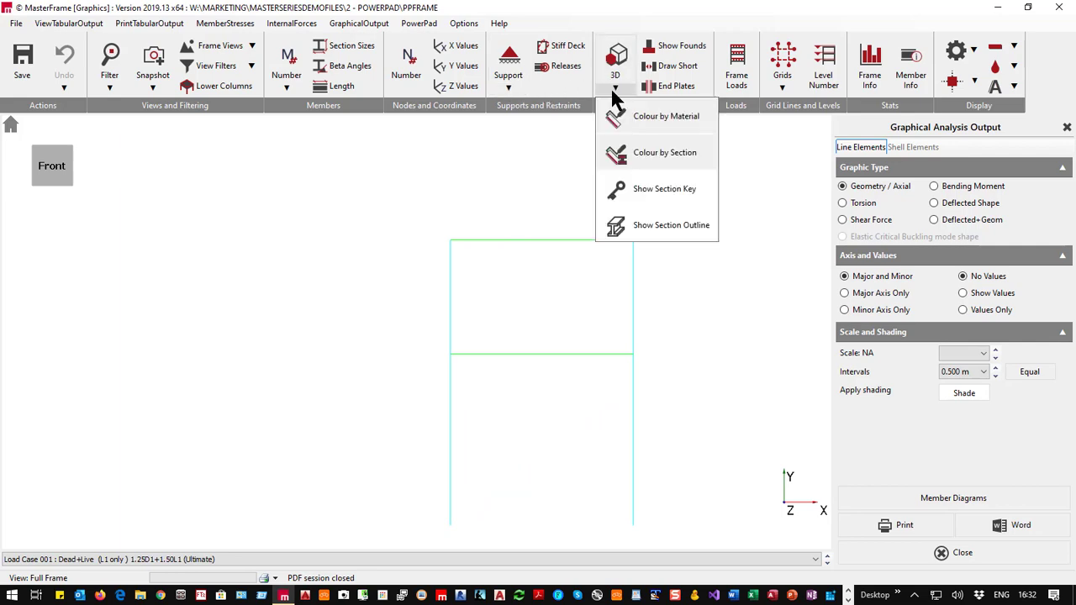
click(672, 152)
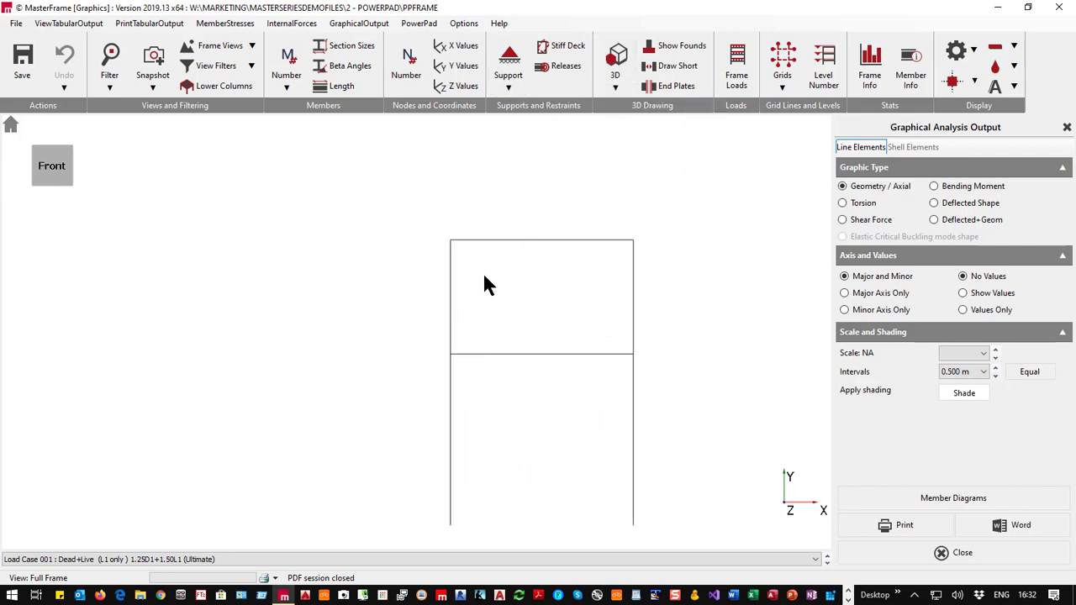
middle_drag(438, 276, 379, 318)
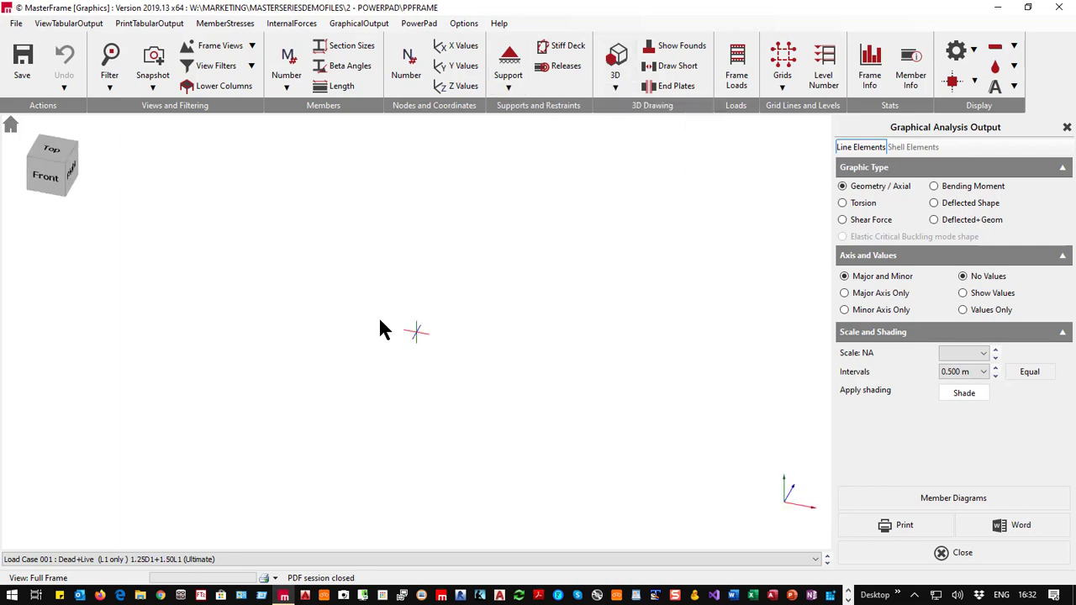
click(46, 180)
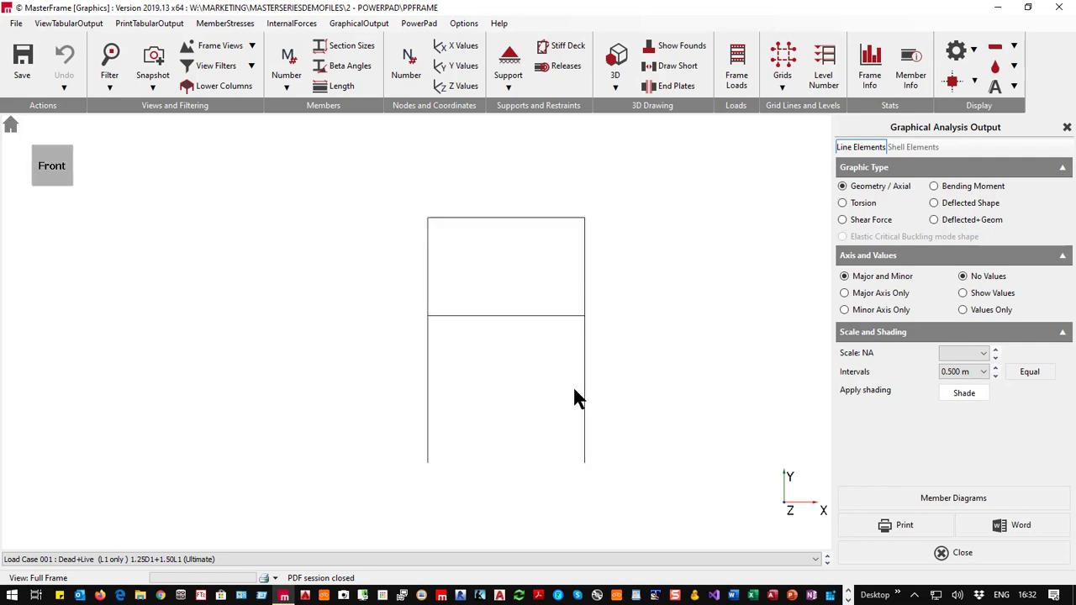
Step: Display the bending moment diagram with values shown for the major axis only
click(936, 190)
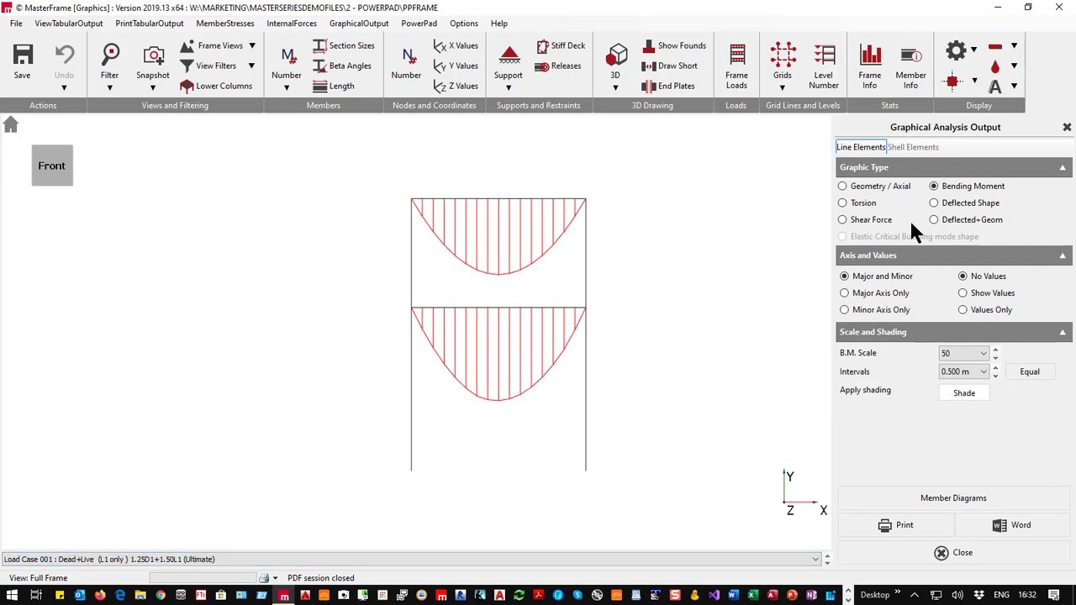
click(973, 295)
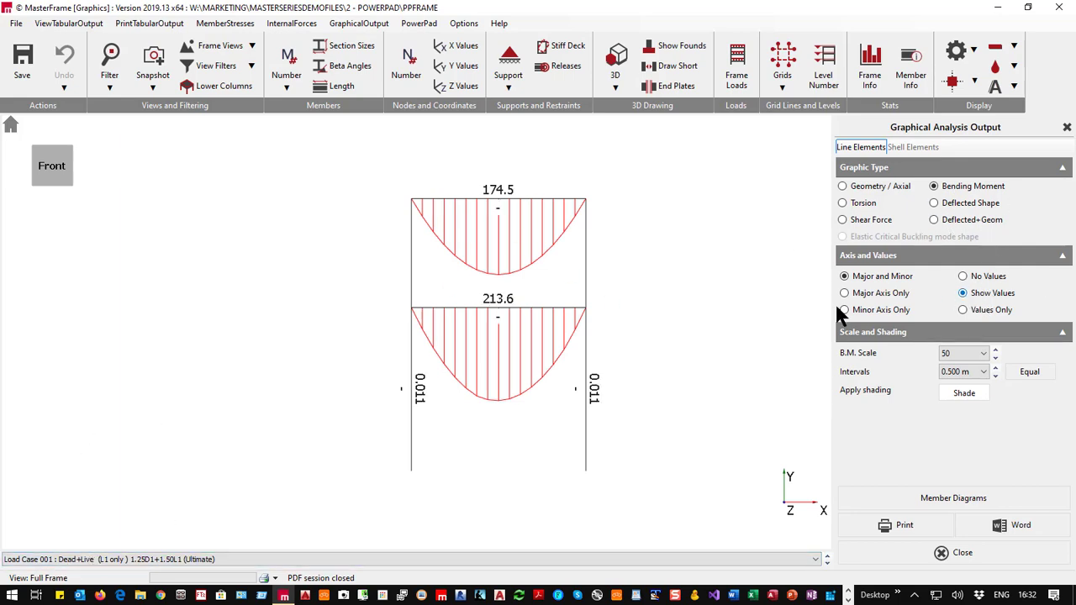
click(873, 296)
Step: Examine the major axis bending moments case by case, from load case 002 through load case 012
click(828, 562)
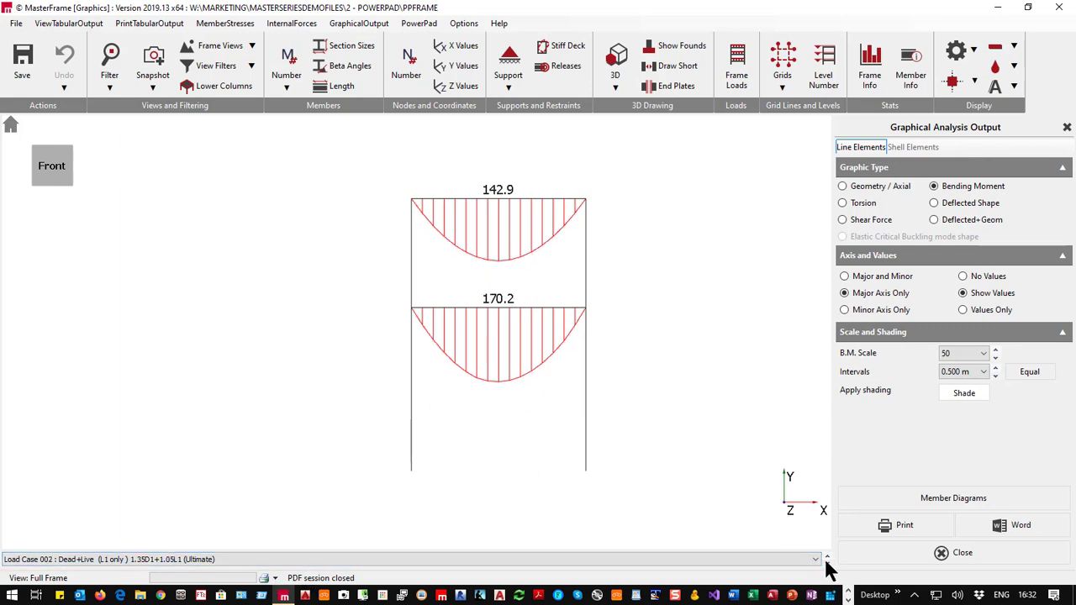
click(826, 563)
click(825, 564)
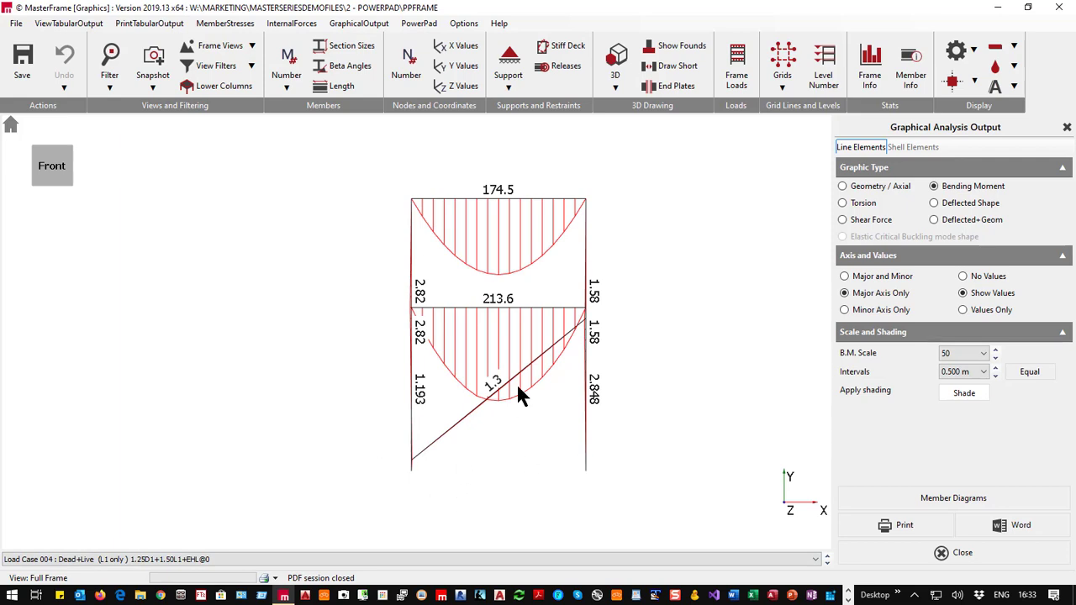
click(827, 562)
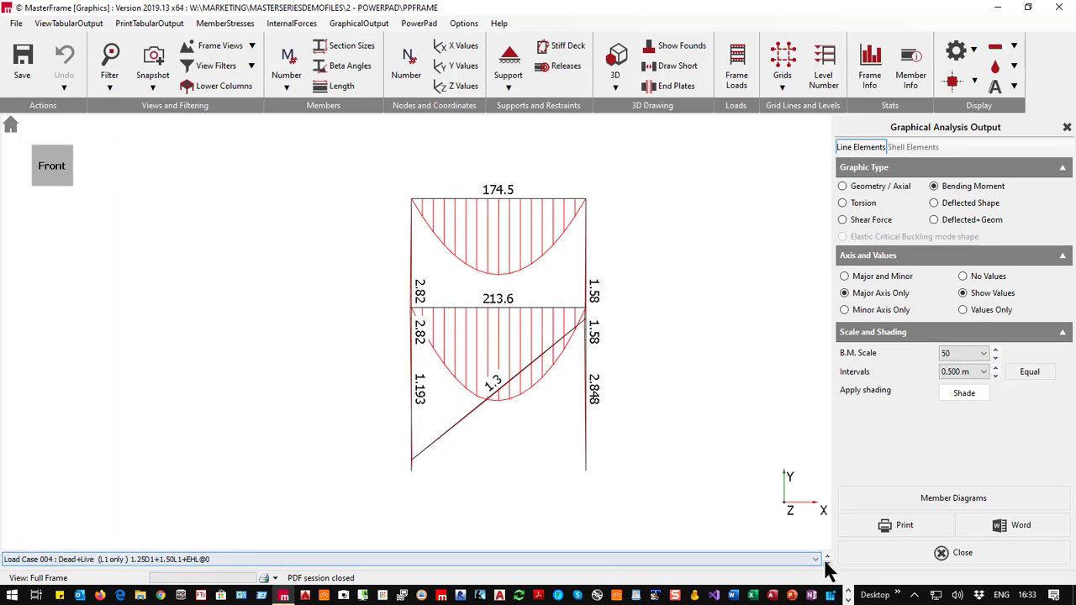
click(827, 563)
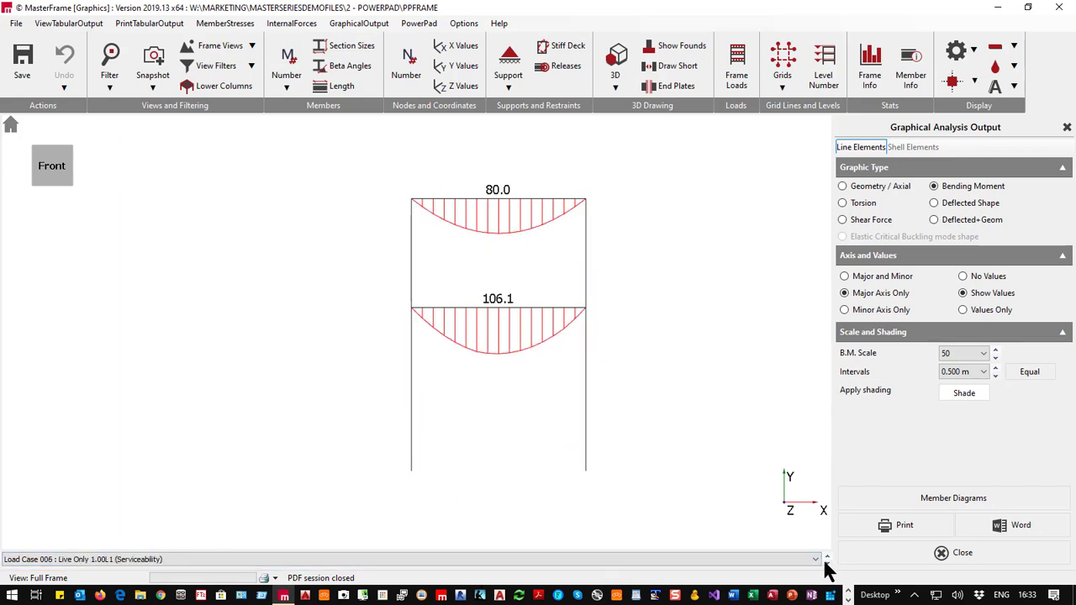
click(827, 564)
click(827, 564)
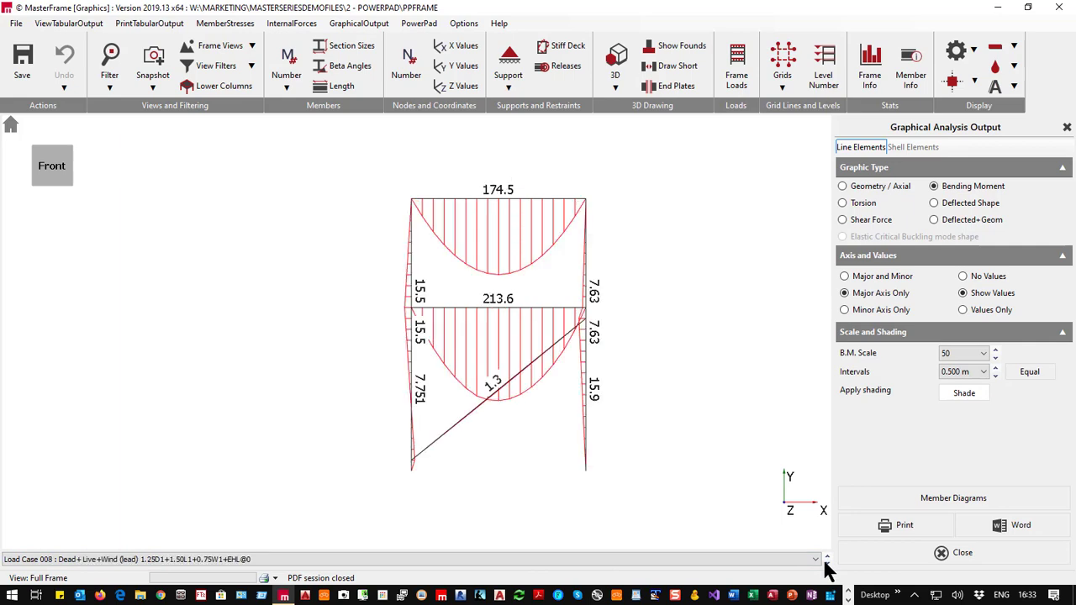
click(827, 564)
click(826, 565)
click(826, 564)
click(827, 564)
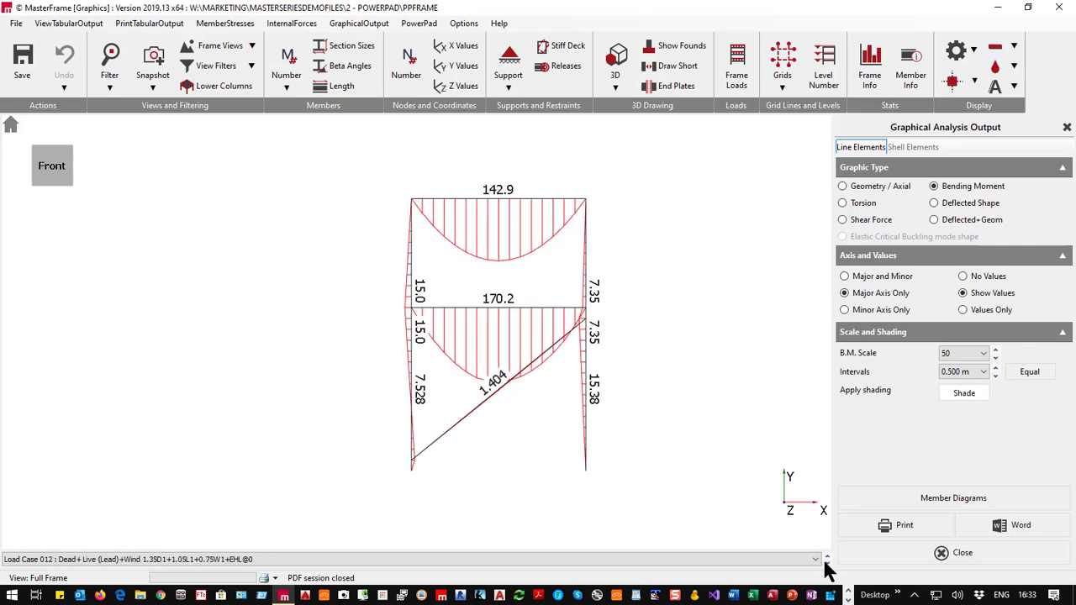
Step: Check the bending moments for load case 013, and examine the axial forces case by case from load case 013 through 019
click(826, 564)
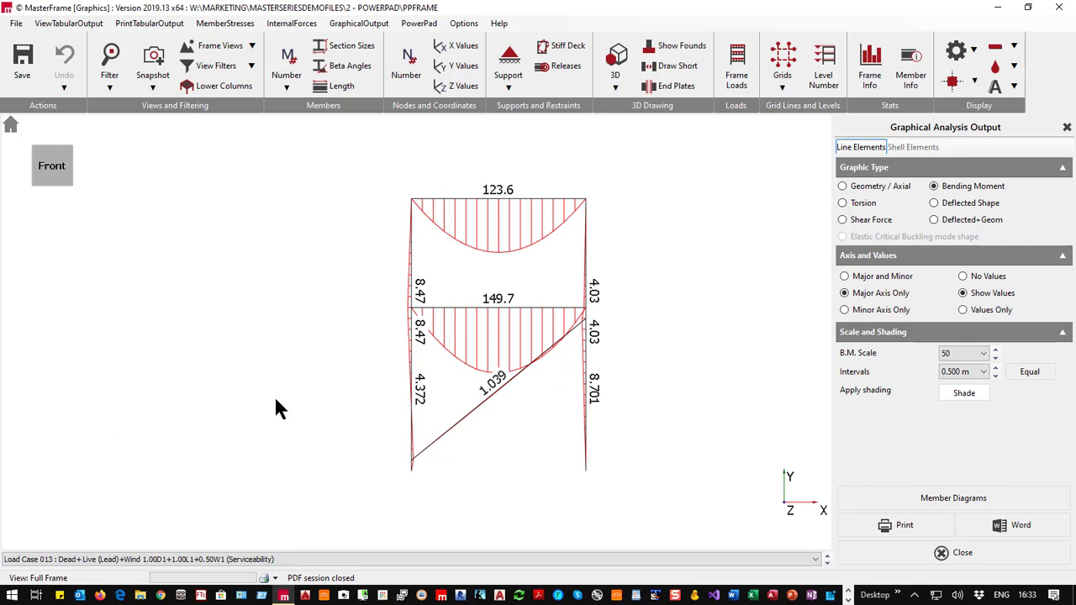
click(843, 186)
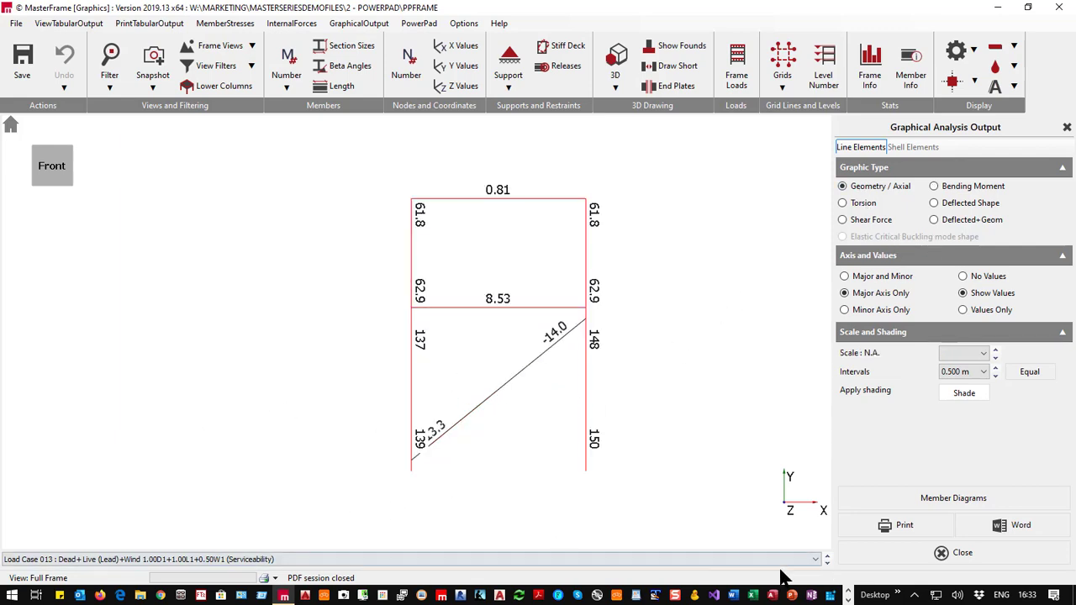
click(827, 563)
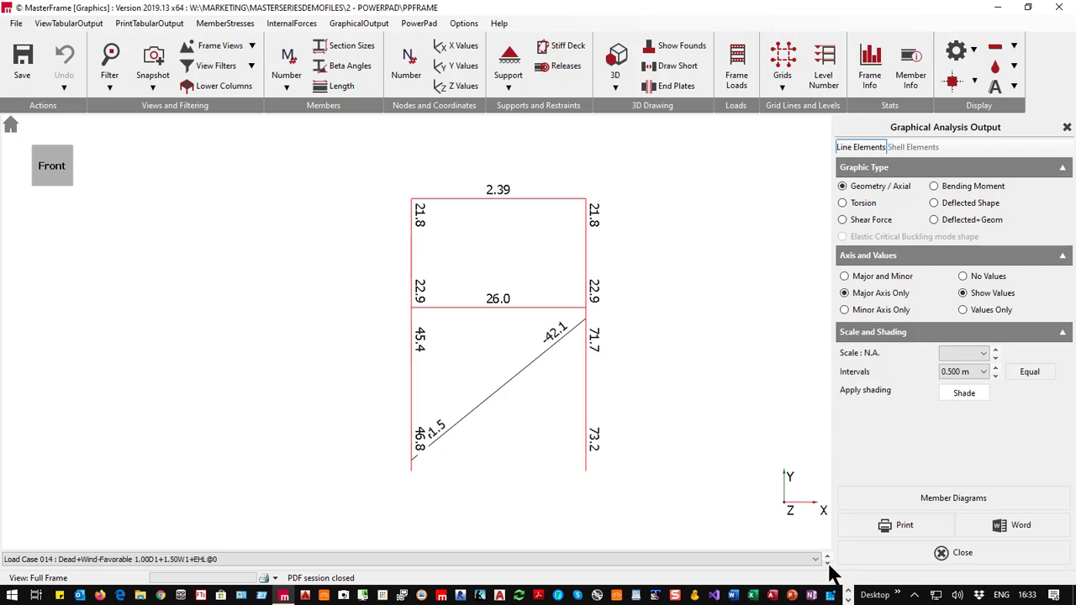
click(827, 563)
click(827, 563)
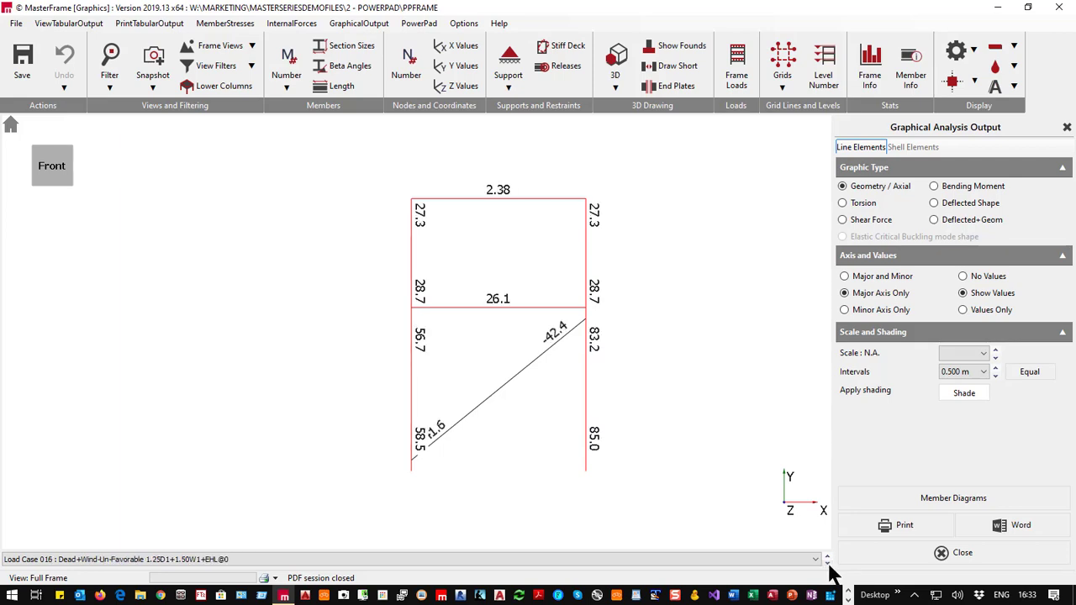
click(827, 563)
click(828, 563)
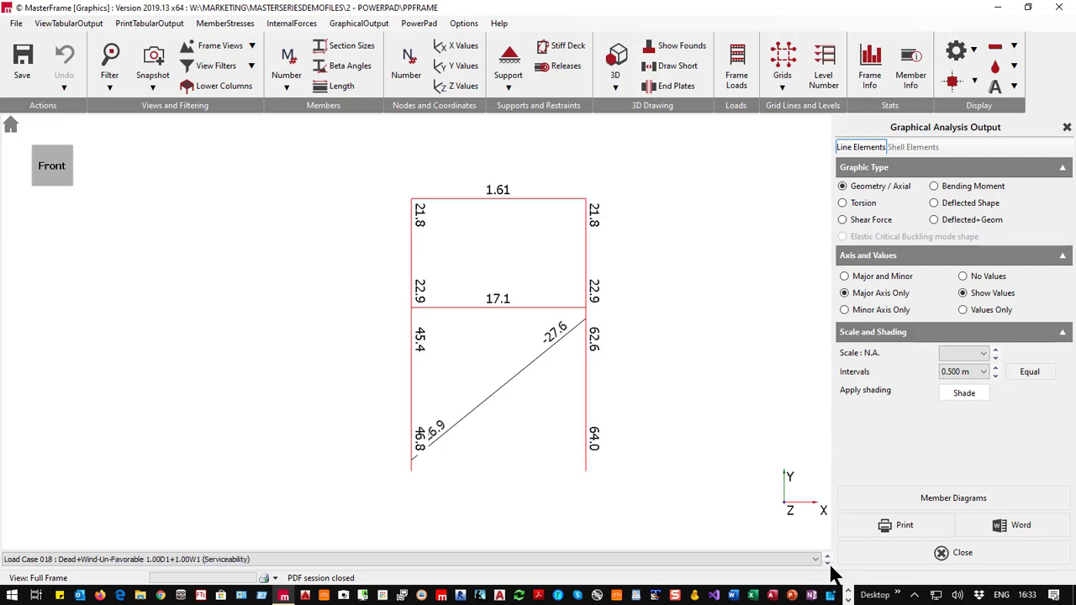
click(828, 563)
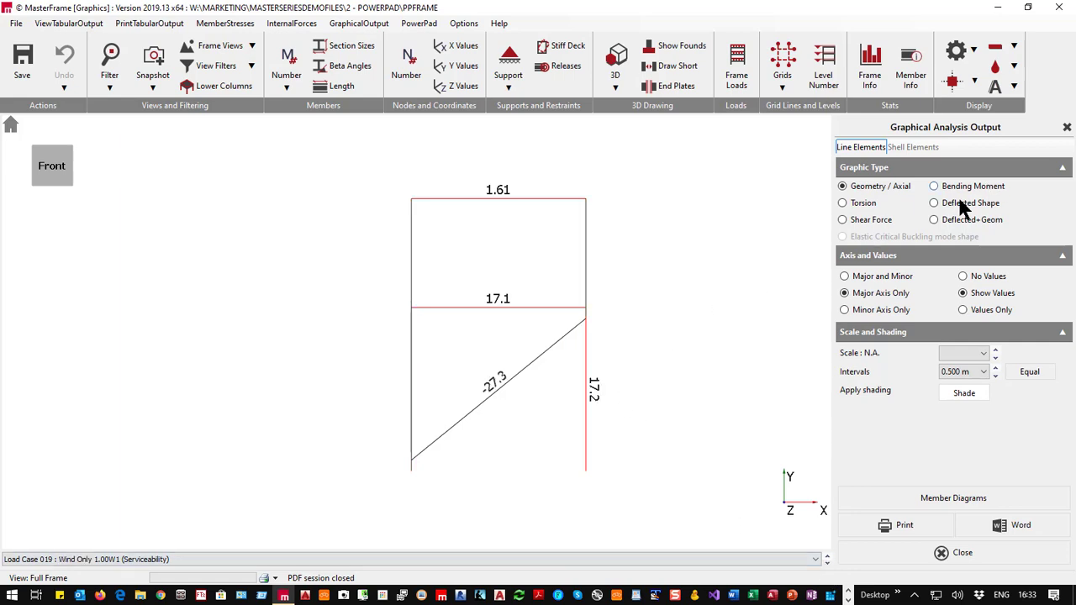
Step: Display the deflected shape with geometry for load case 019, and close the graphical analysis output
click(934, 219)
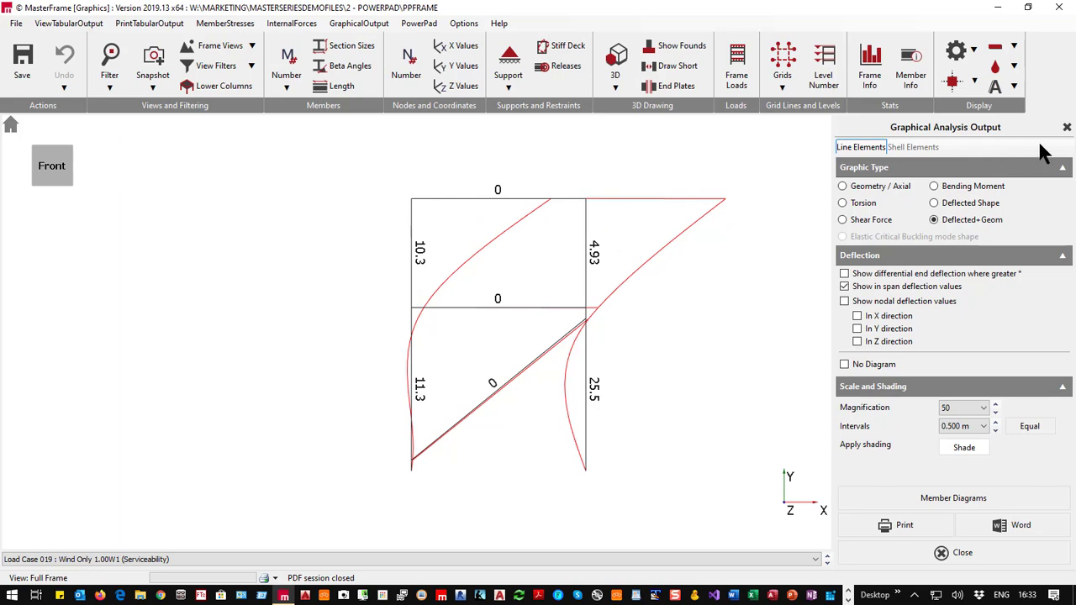
click(1067, 128)
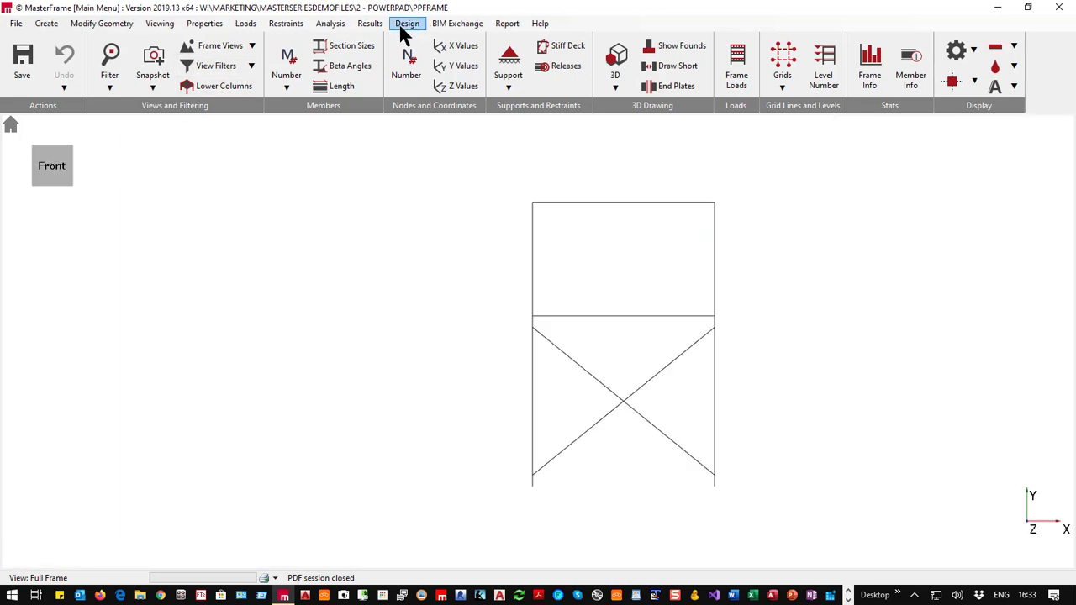
Step: Create a steel member design group named Columns from both full-height columns, with data and section changes applied to the whole group
click(405, 22)
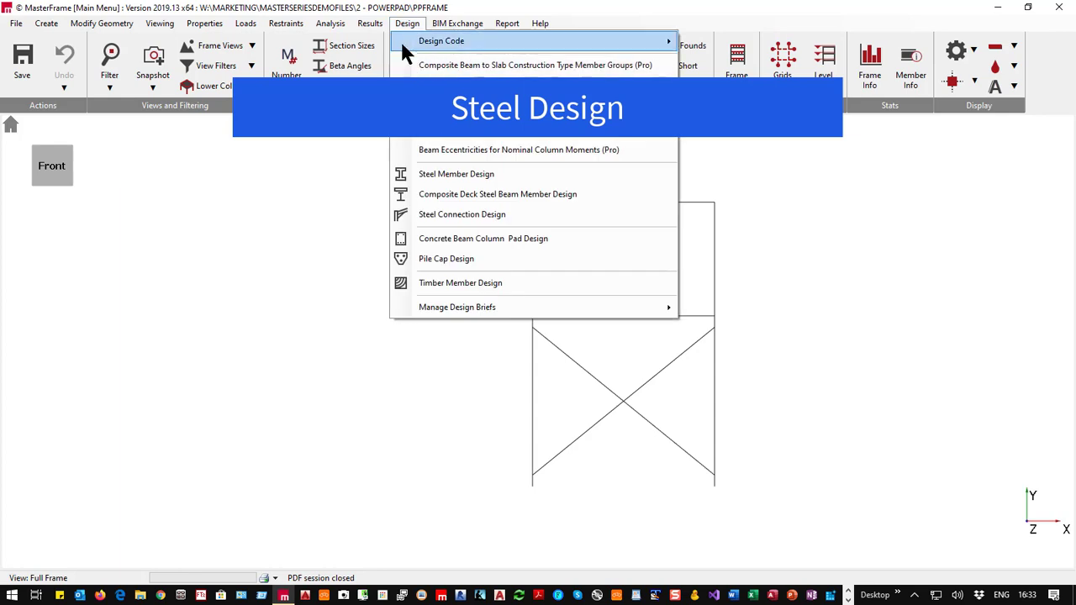
click(452, 174)
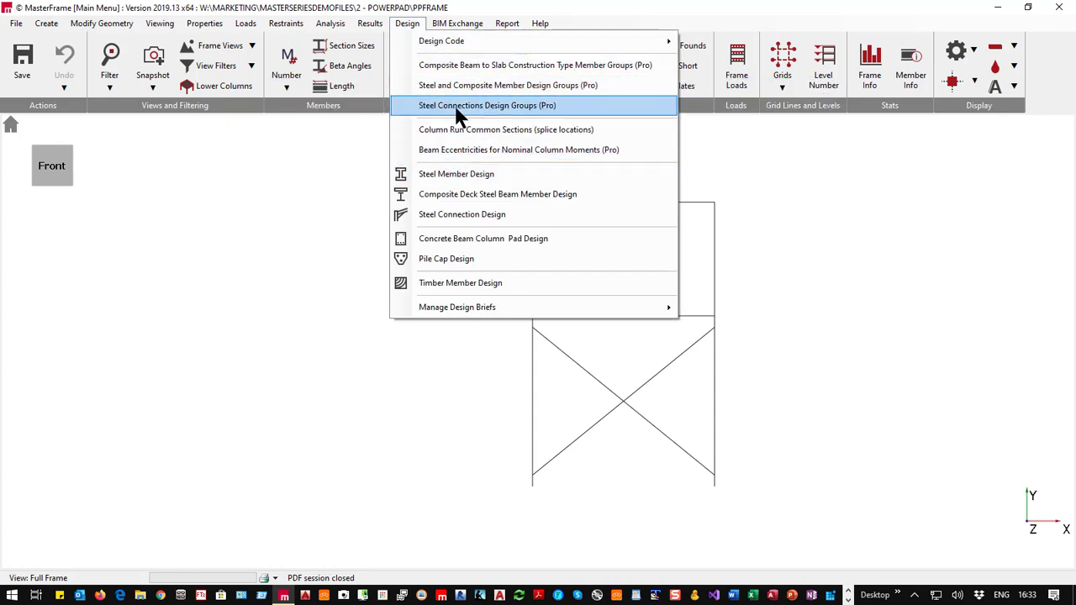
click(449, 86)
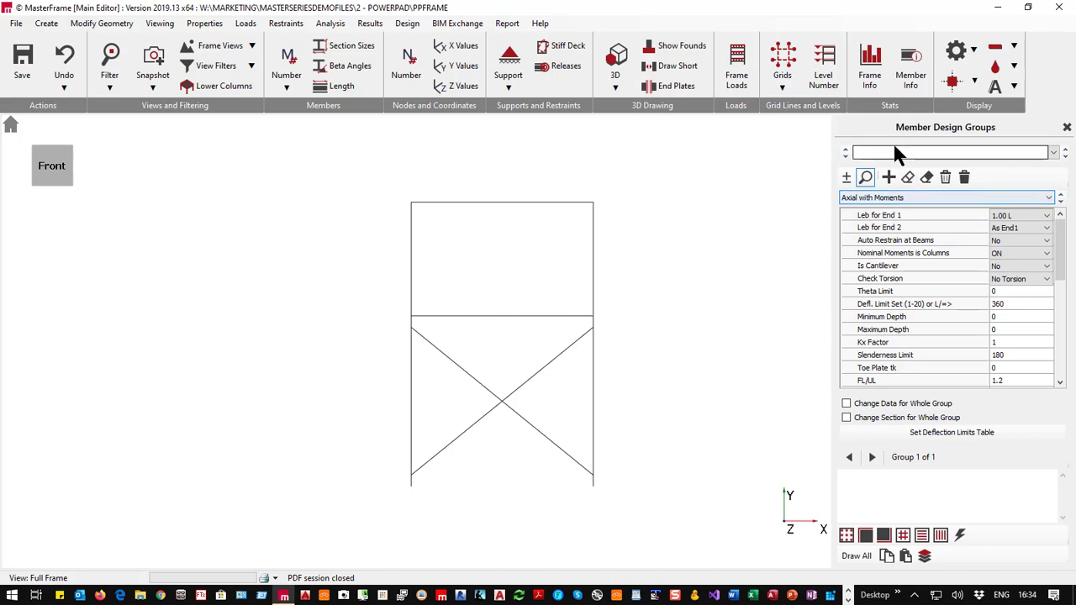
click(885, 152)
text(Col)
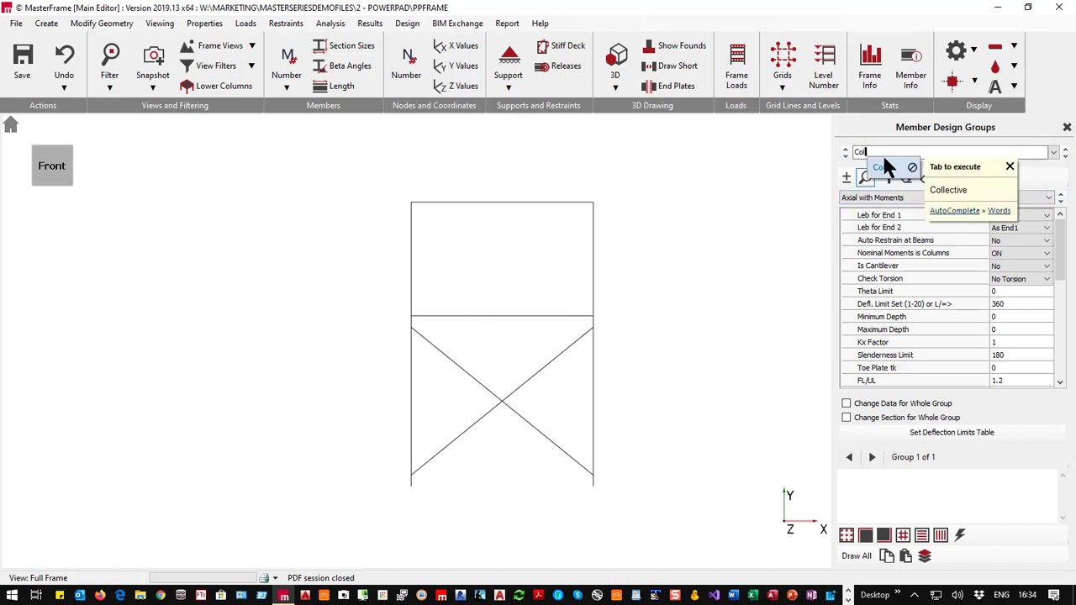
text(umns)
click(411, 245)
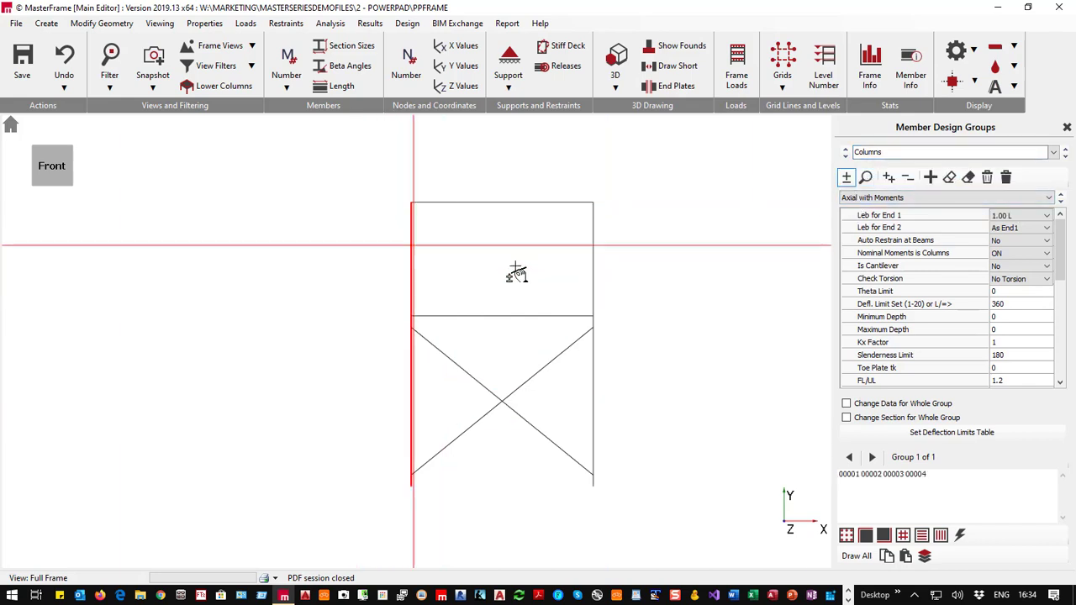
click(592, 257)
click(592, 396)
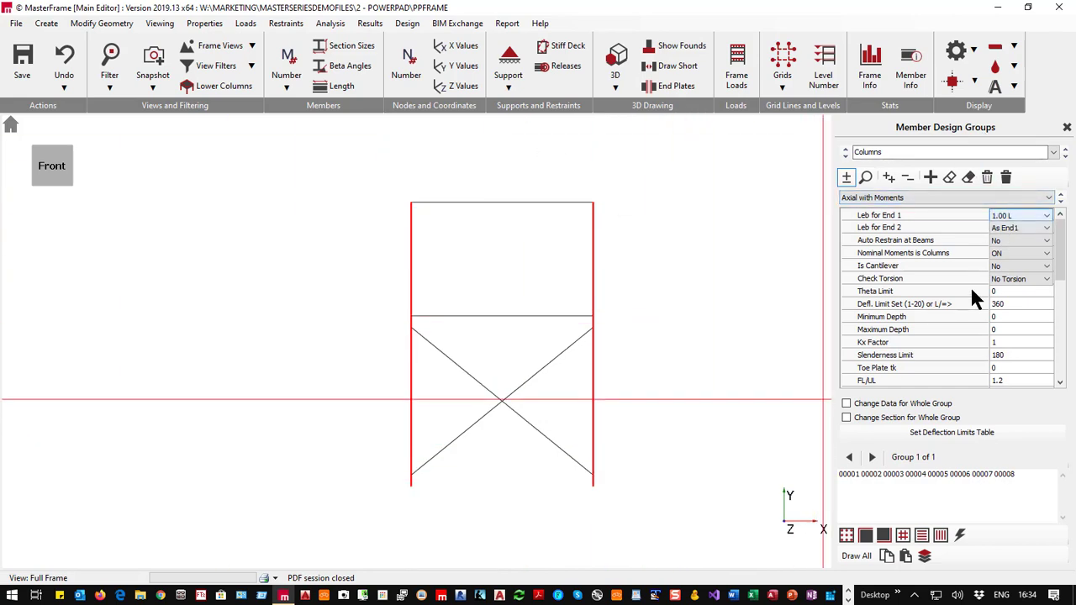
click(883, 407)
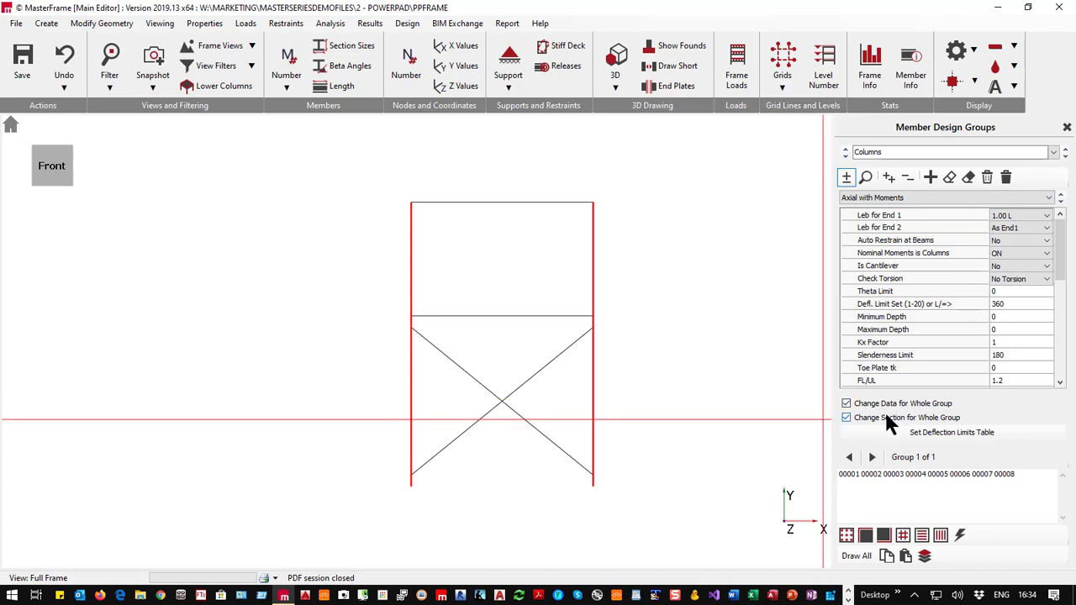
Step: Add a new member design group containing both diagonal braces and set its design type to Strut and Tie
click(930, 177)
click(450, 446)
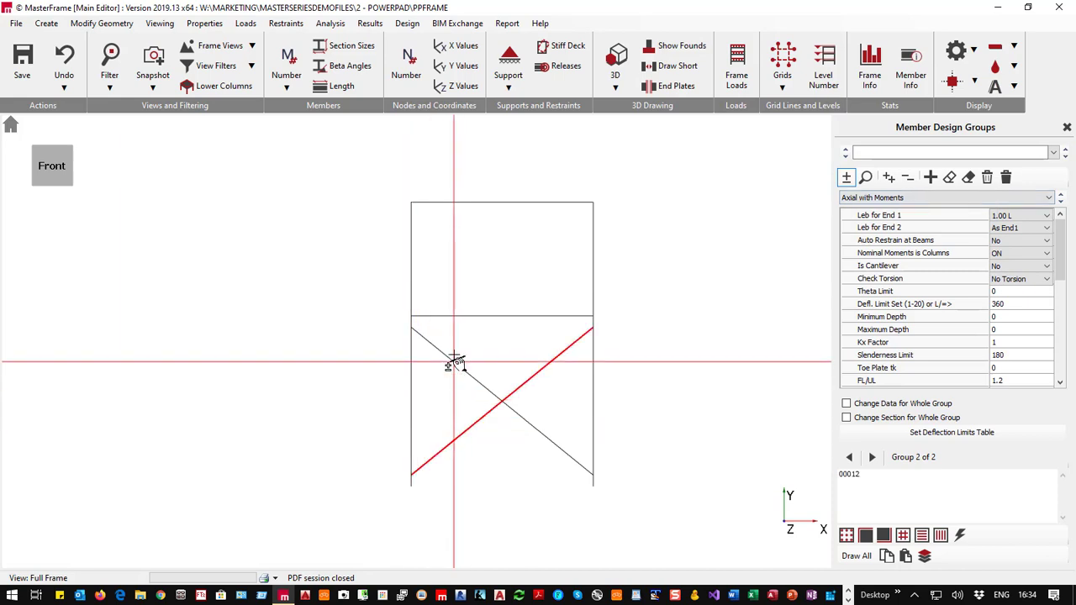
click(446, 361)
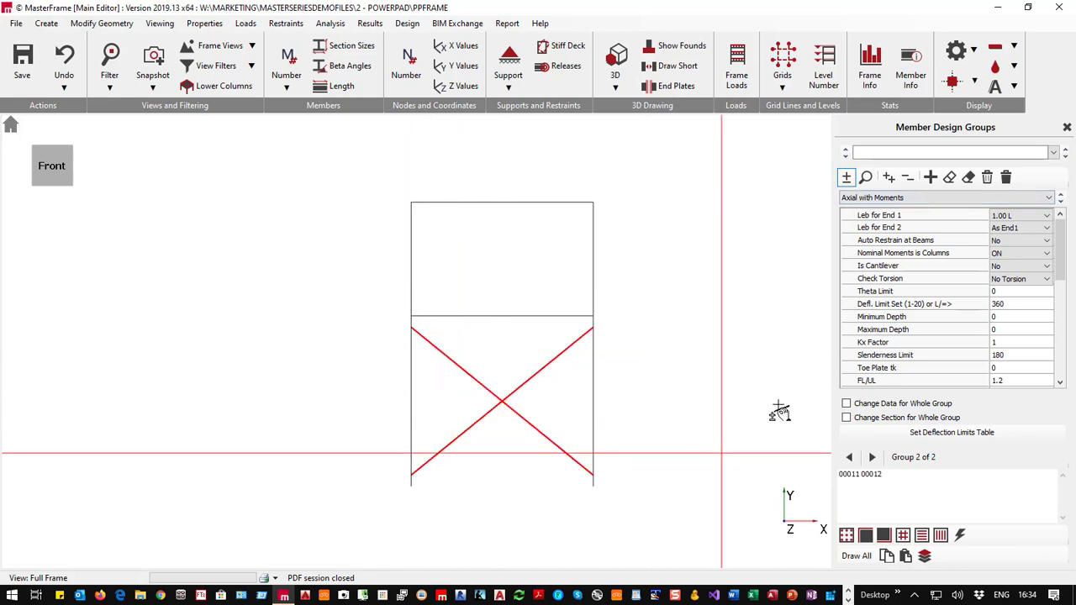
click(907, 193)
click(899, 232)
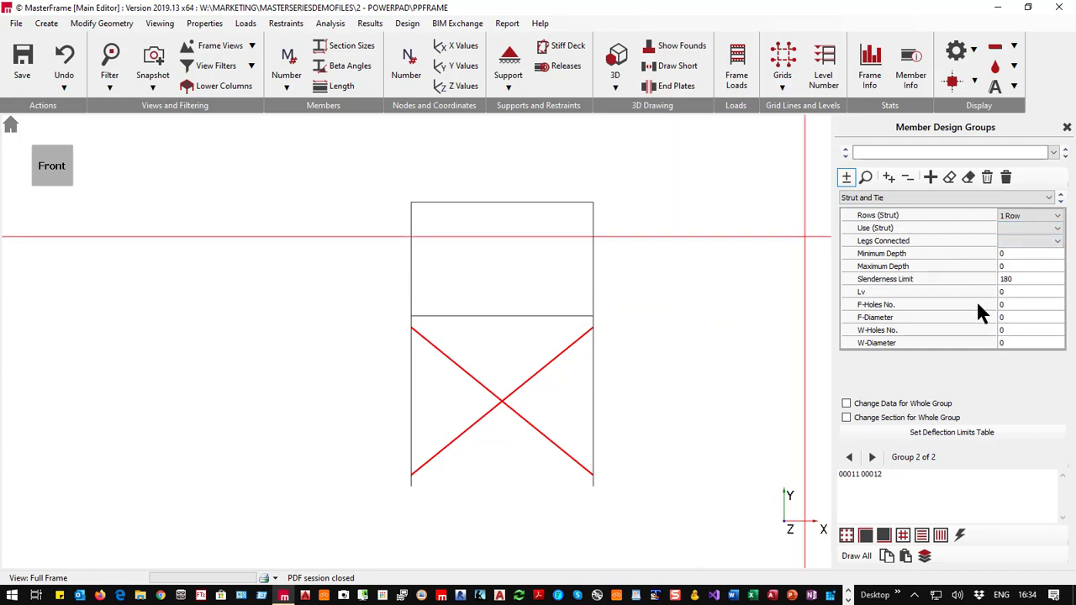
Step: Give the diagonals' group one F-hole and one W-hole, each with diameter 22, and name the group Brace
click(1019, 304)
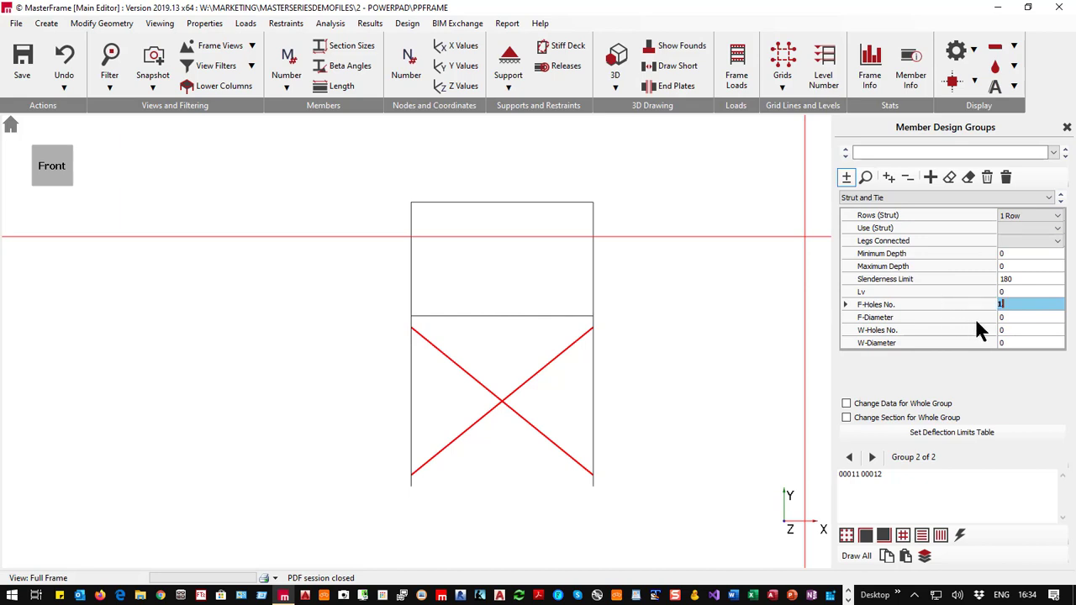
click(1012, 318)
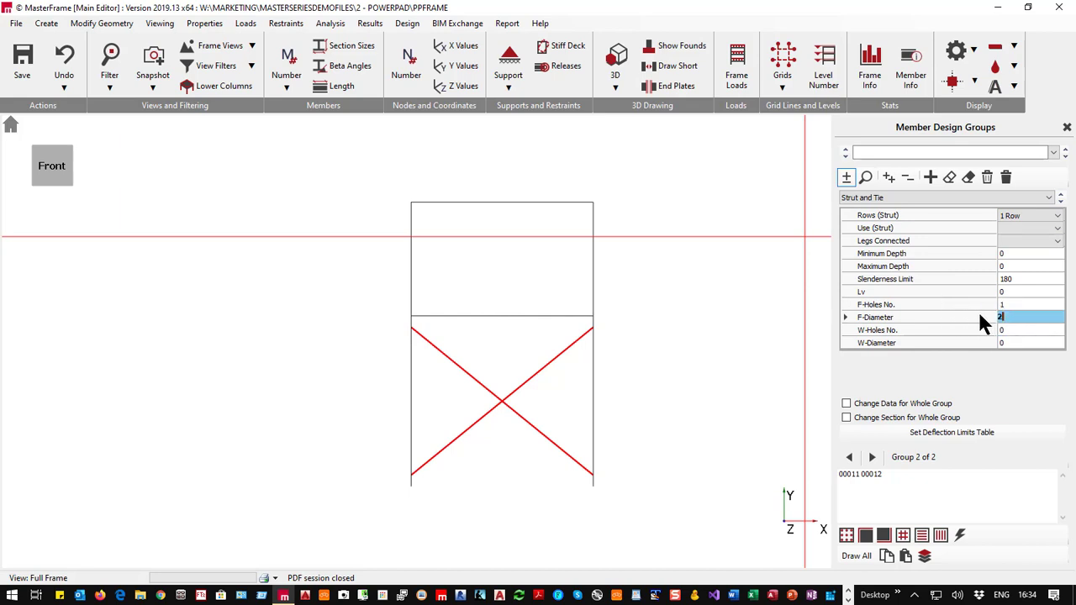
text(22)
click(1009, 330)
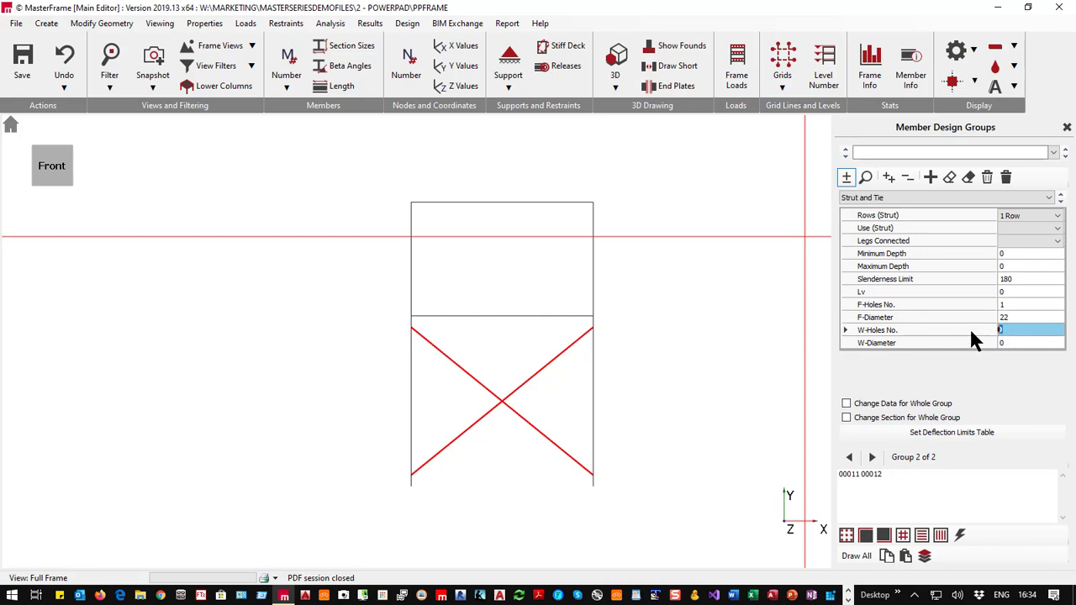
text(1)
click(1012, 343)
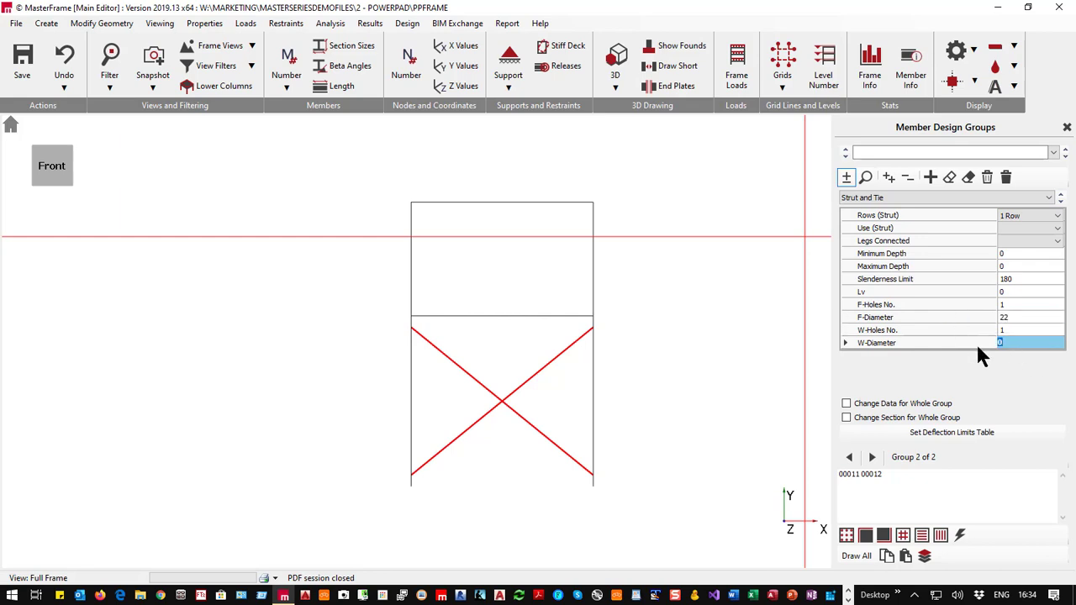
text(22)
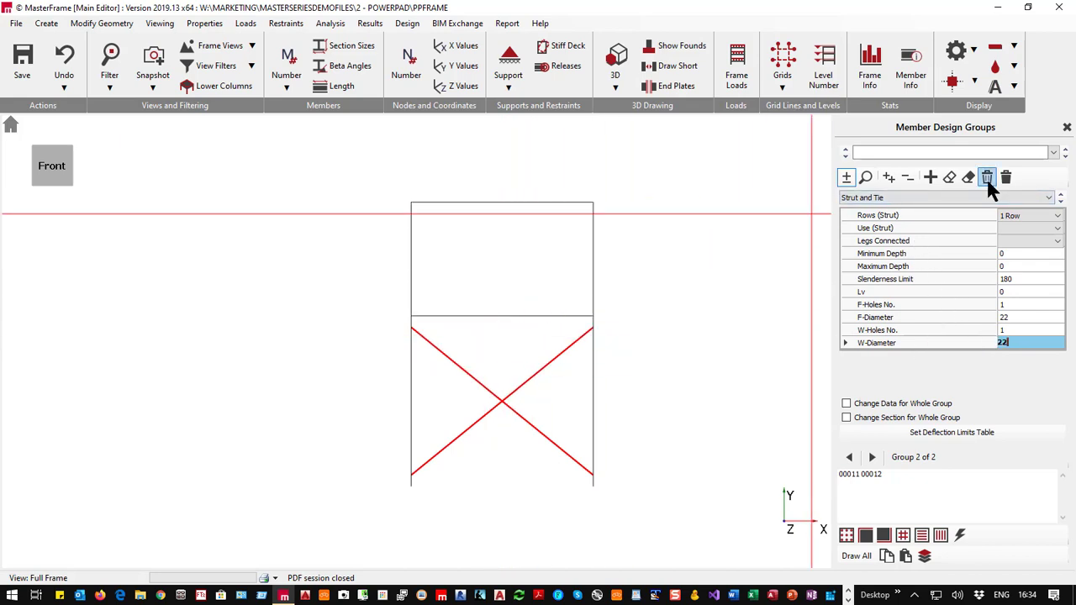
click(931, 178)
text(B)
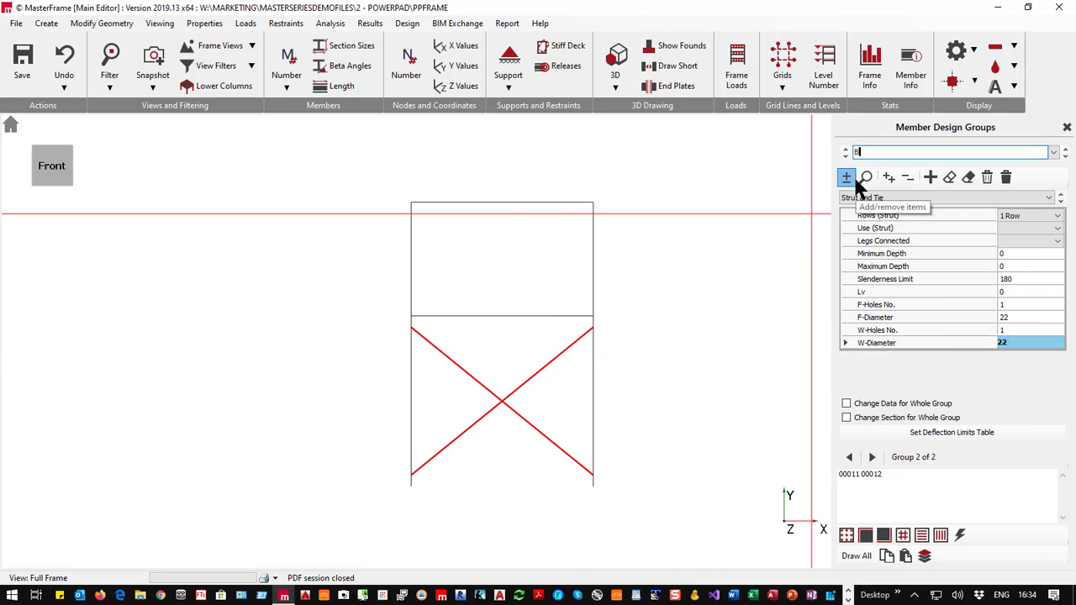
text(race)
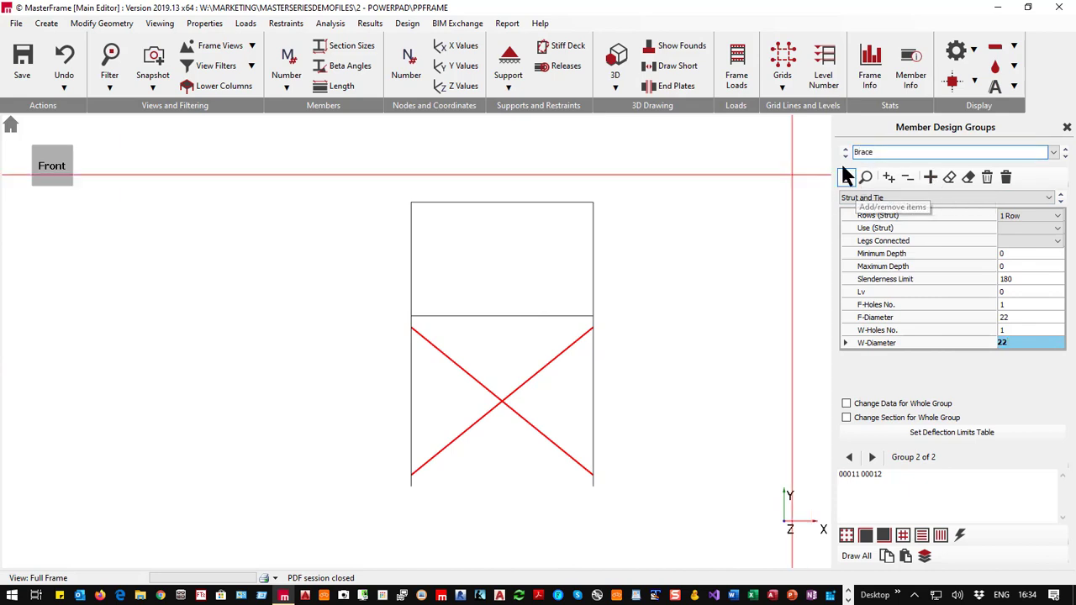
Step: Create a member design group named 1st Beam from the first-floor beam, with Leb for End 1 set to Full Rest
click(931, 178)
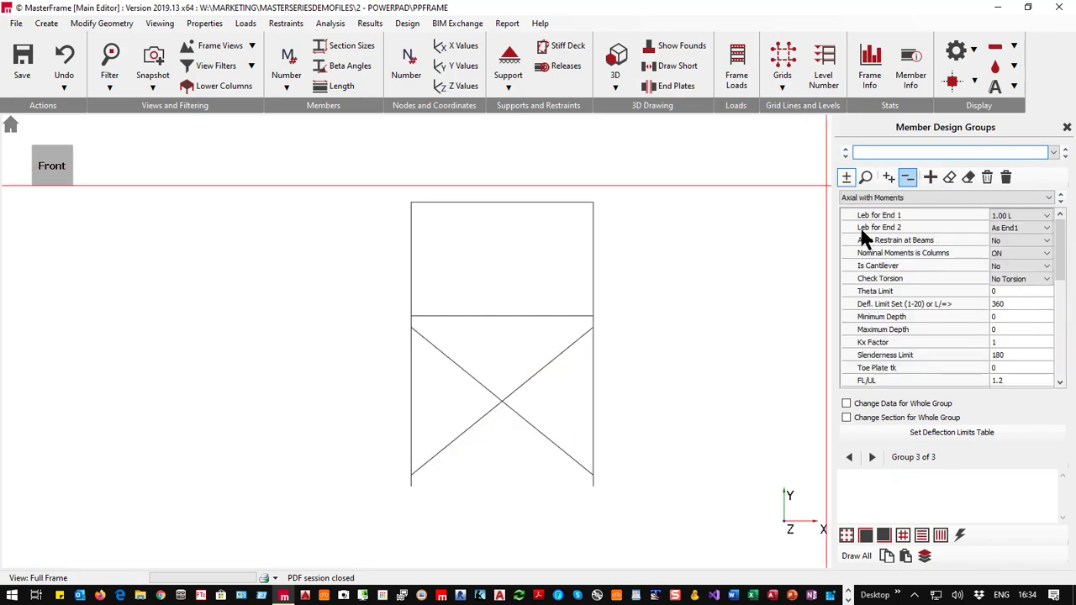
text(1st Beam)
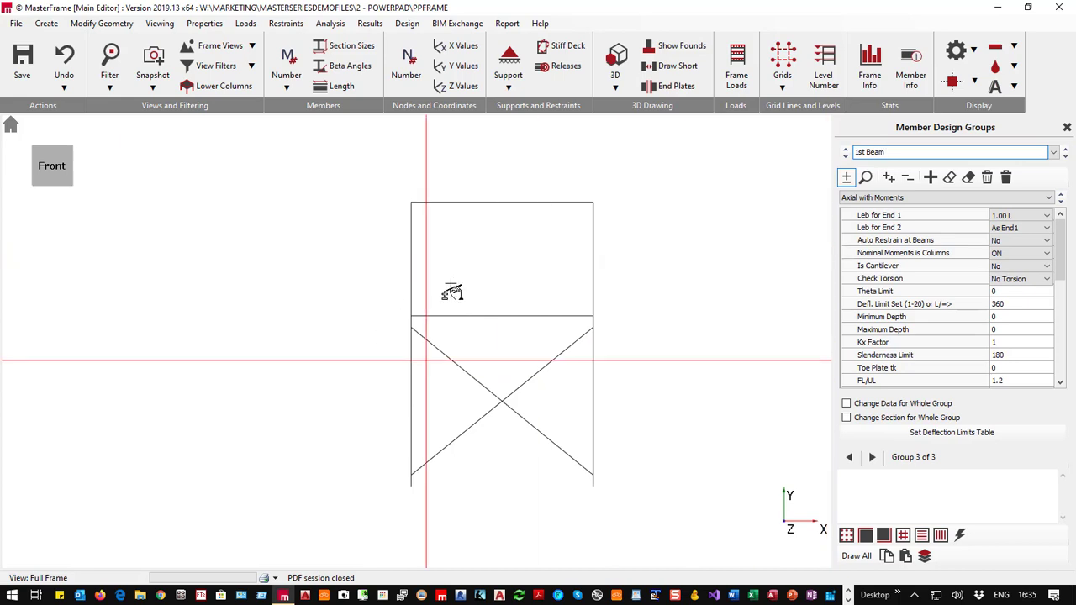
click(499, 317)
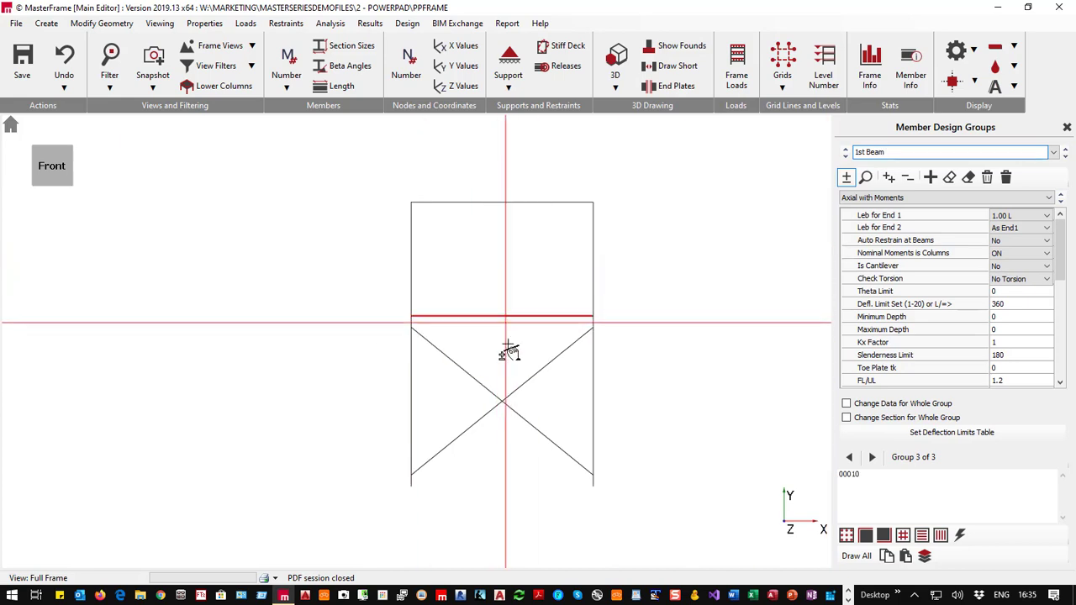
click(1014, 215)
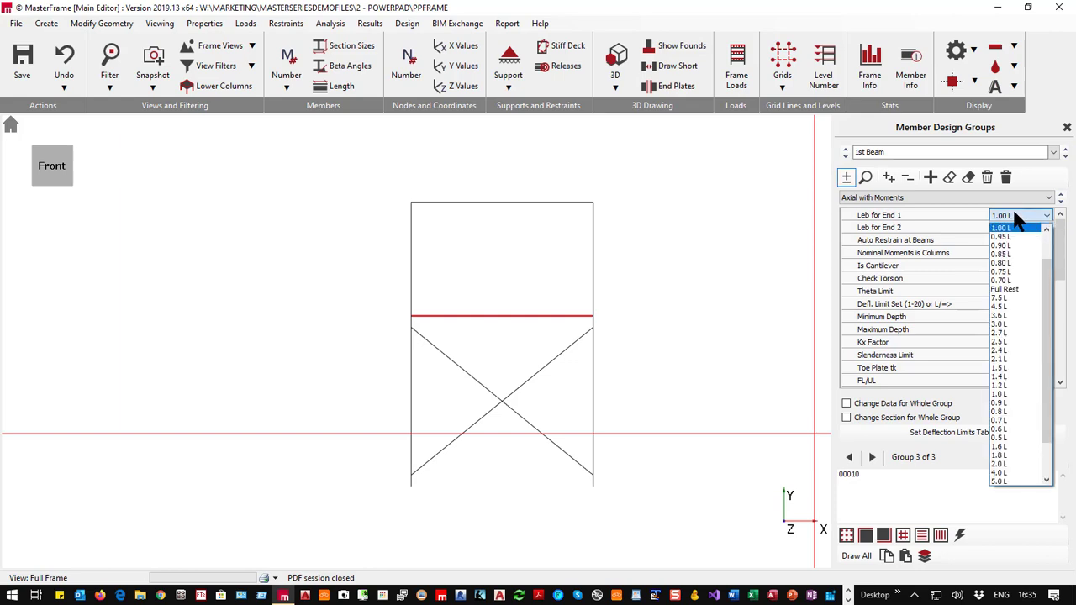
click(1012, 288)
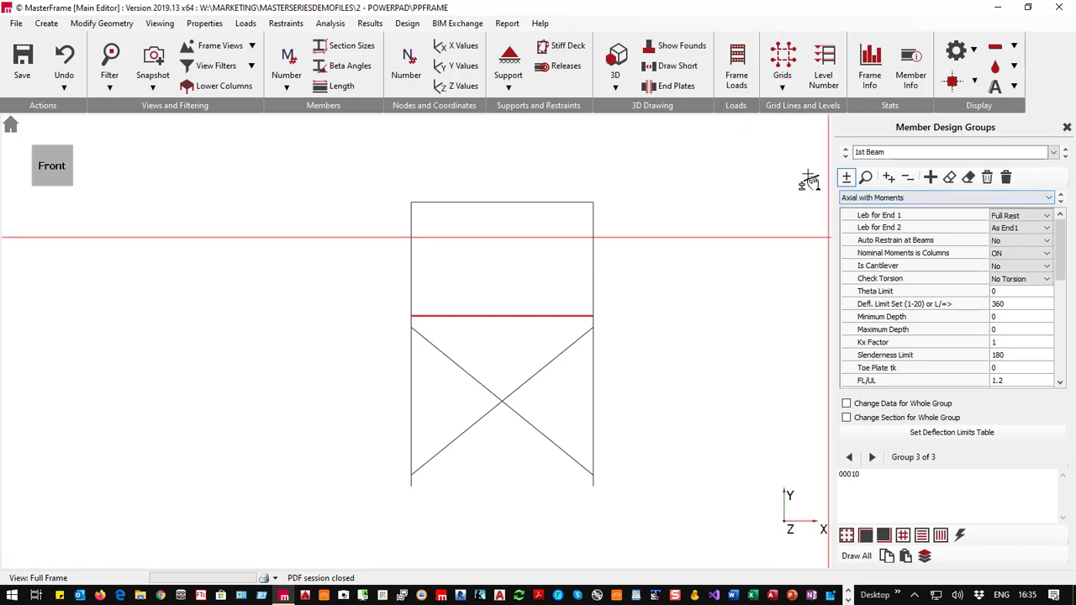
Step: Add another member design group containing the roof beam, and close the member design groups
click(931, 178)
click(464, 204)
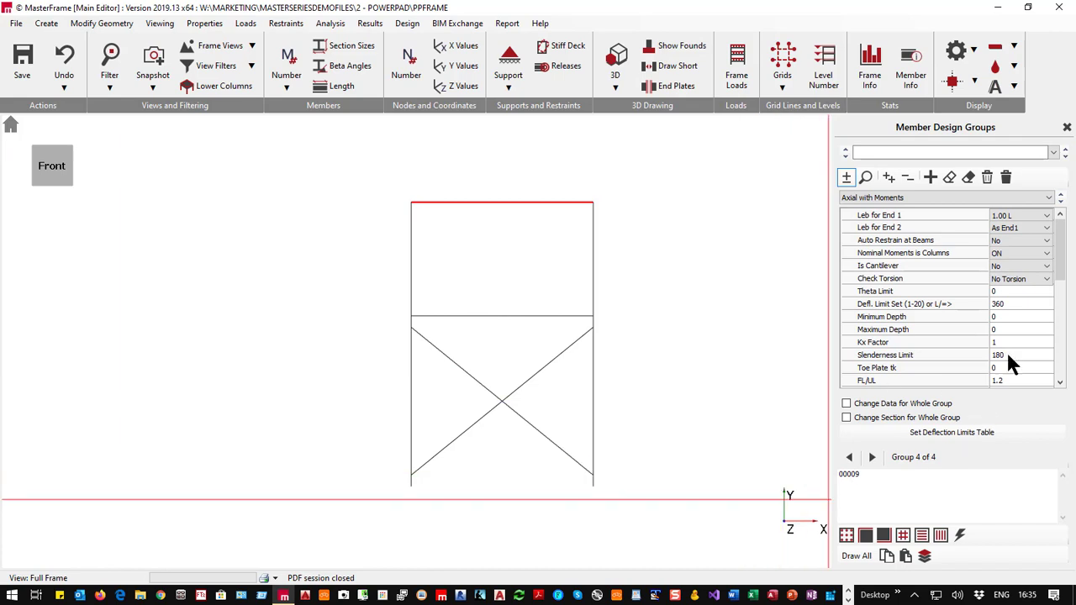
click(1067, 127)
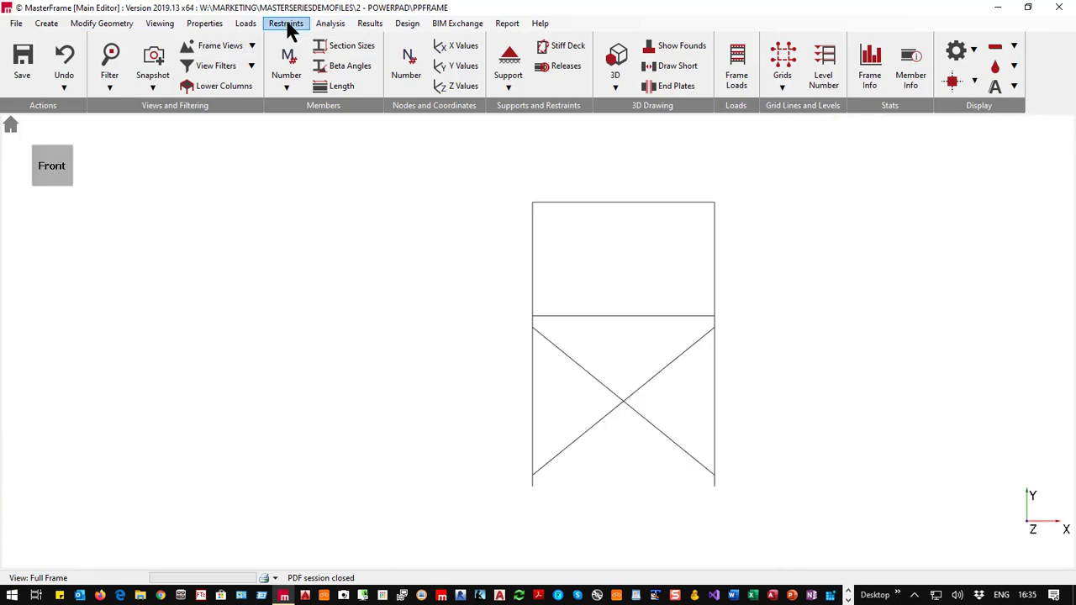
Step: Open Steel Member Design and review the design checks of the lower-left, upper-left and lower-right column members
click(412, 25)
click(471, 177)
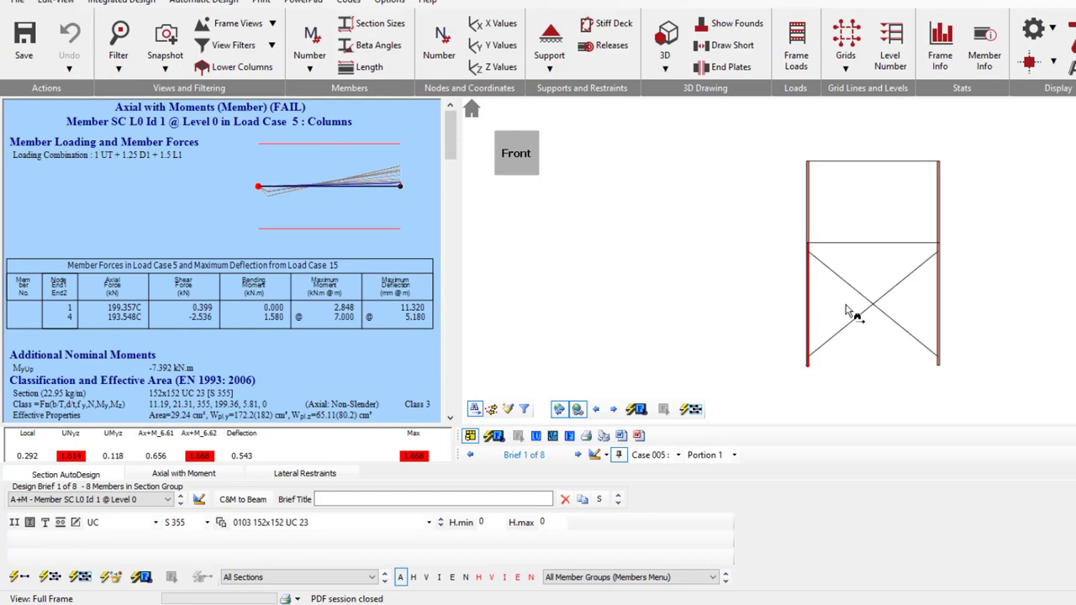
click(807, 193)
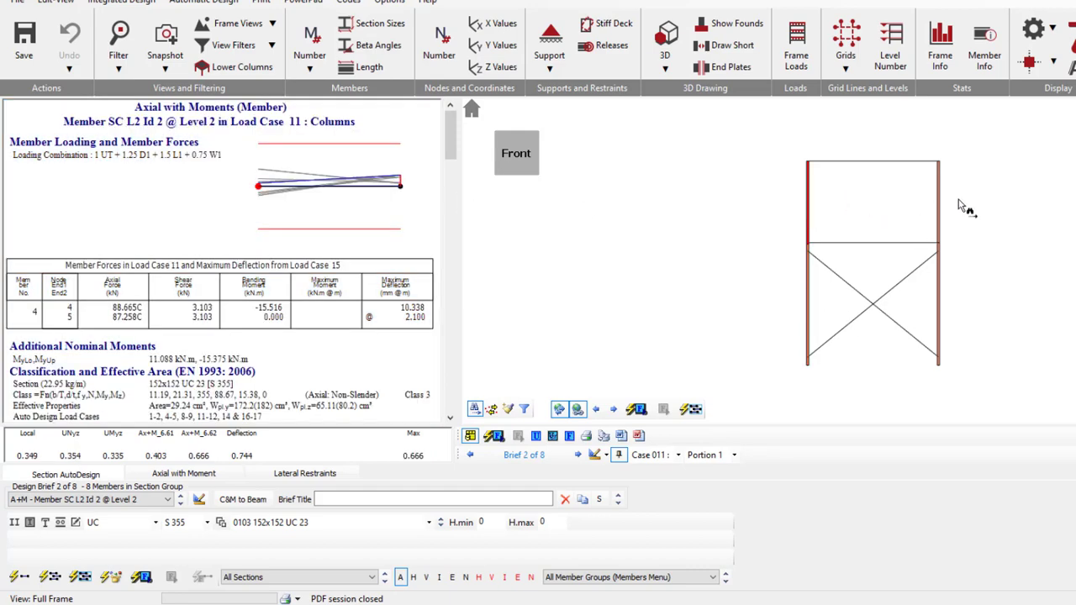
click(937, 316)
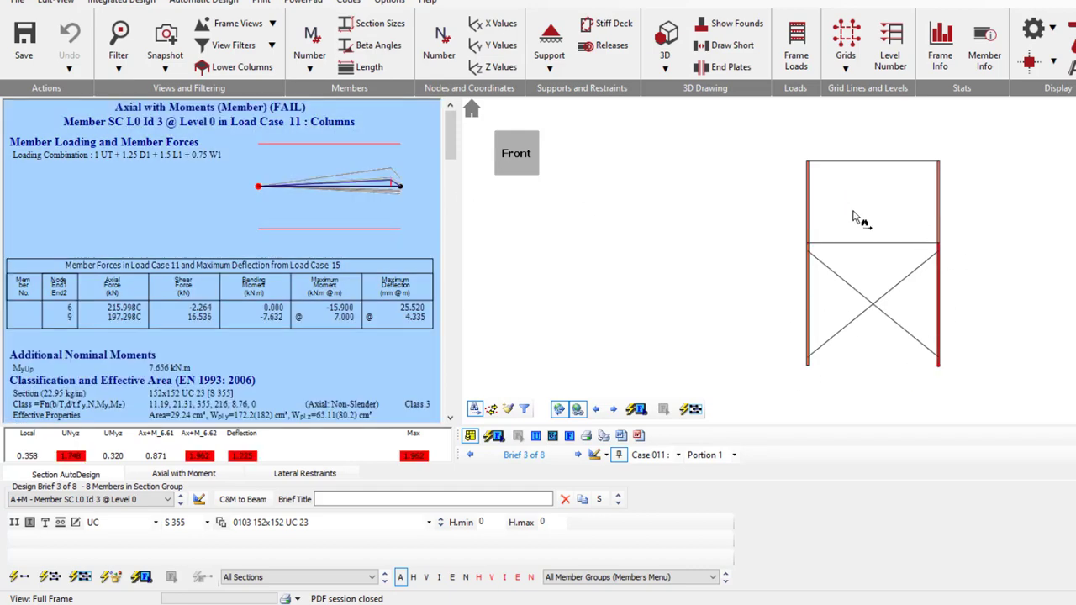
Step: Change the columns' section group to 203x203 UC 46 after trying the heavier 152x152 UC sizes on the lower-left column
click(807, 303)
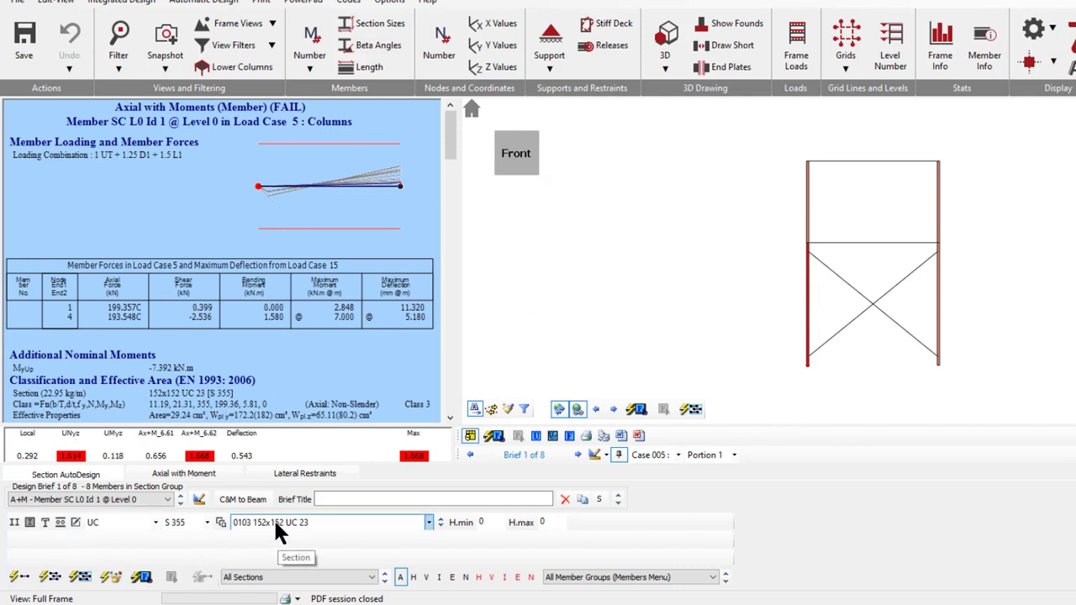
click(440, 518)
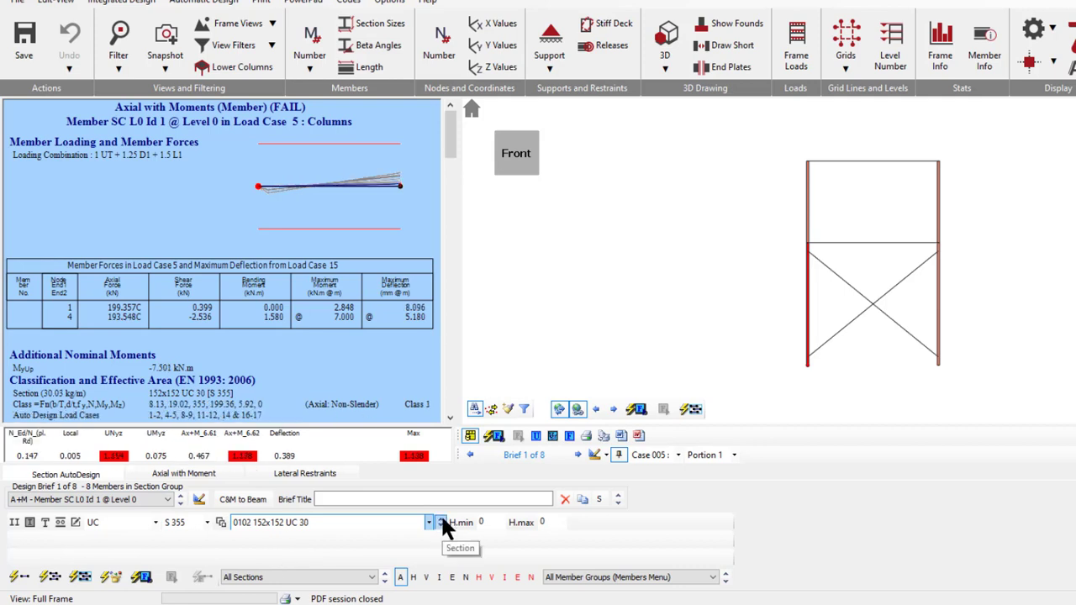
click(440, 518)
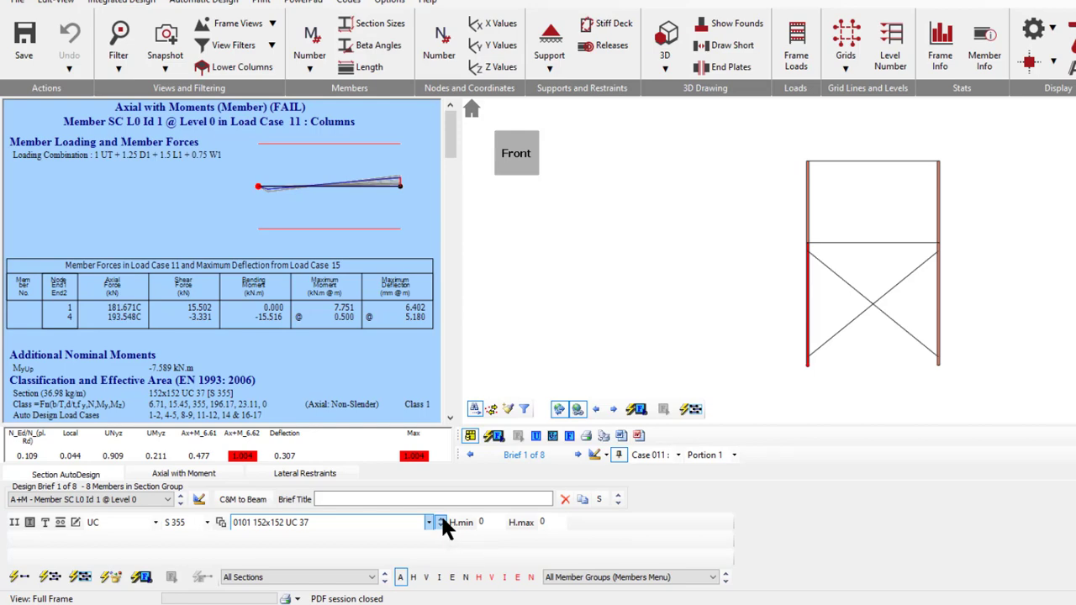
click(440, 518)
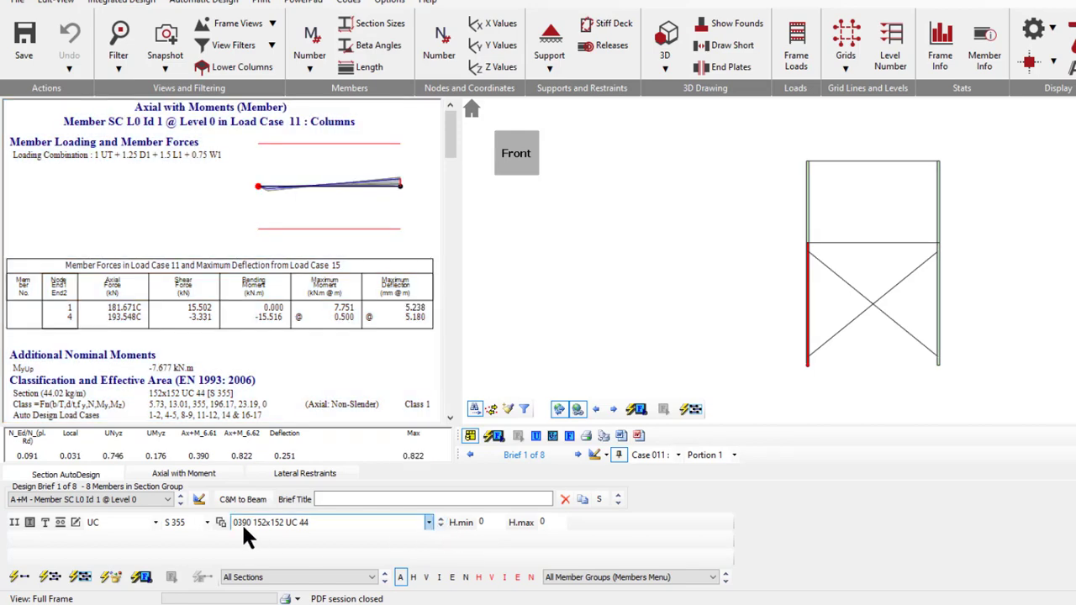
click(281, 522)
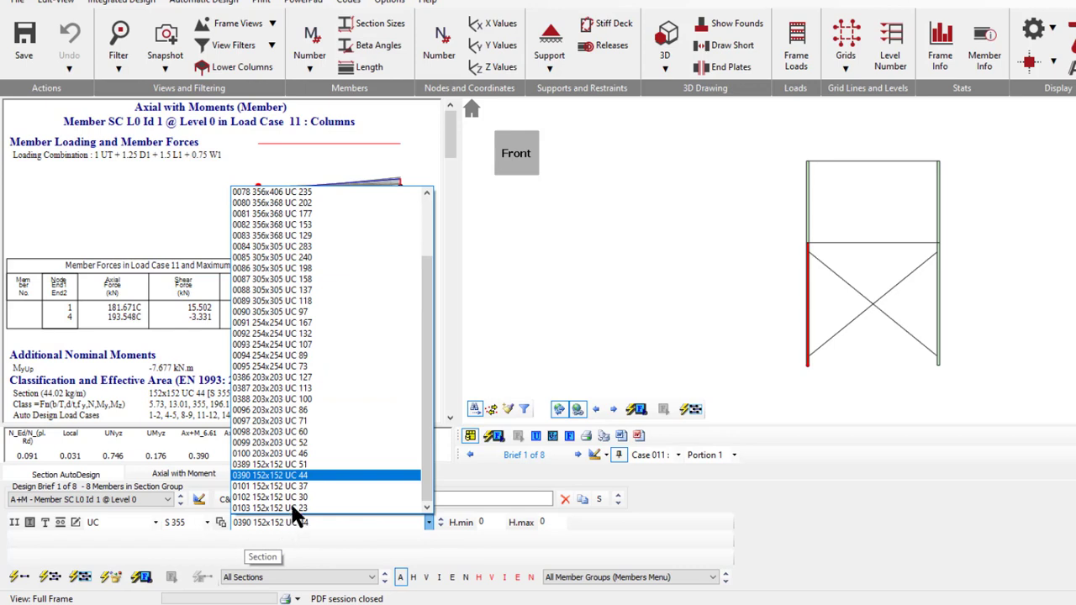
click(285, 454)
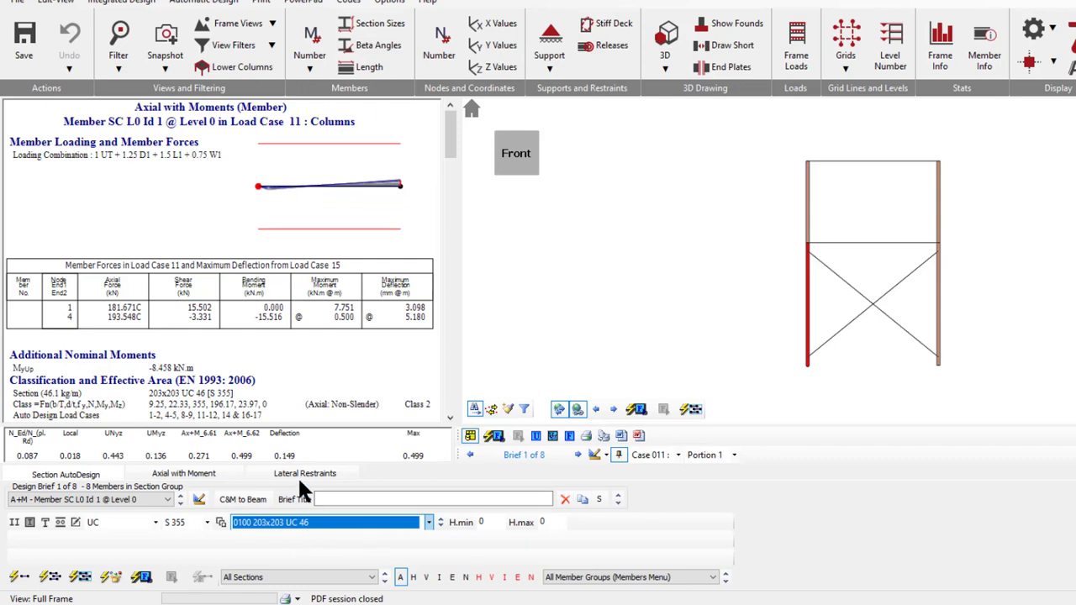
Step: Review the design checks of the lower-right, upper-right and lower-left columns and of both diagonal braces
click(941, 320)
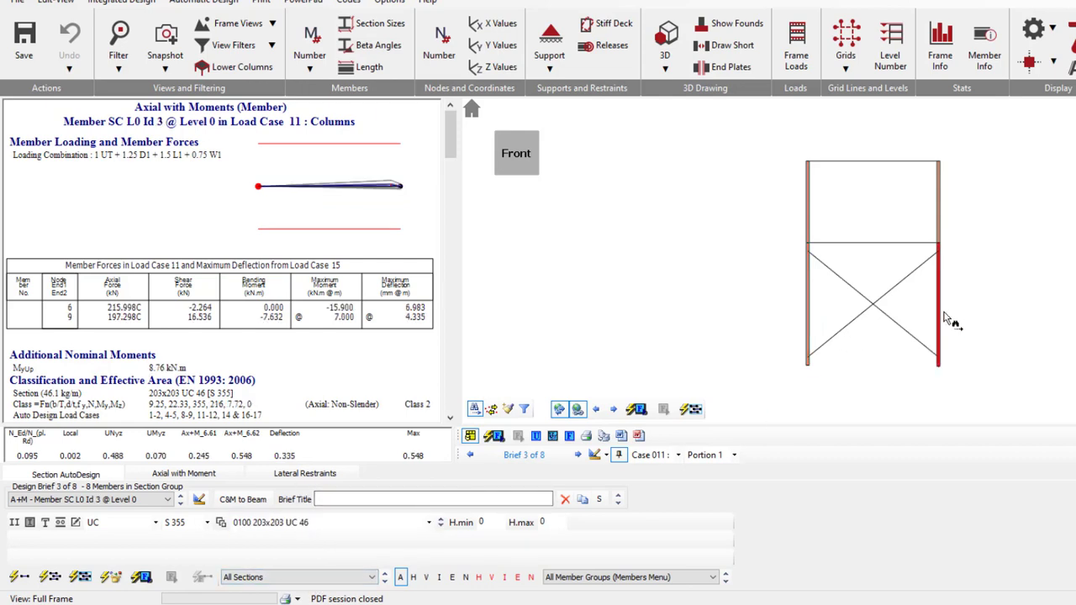
click(938, 200)
click(807, 310)
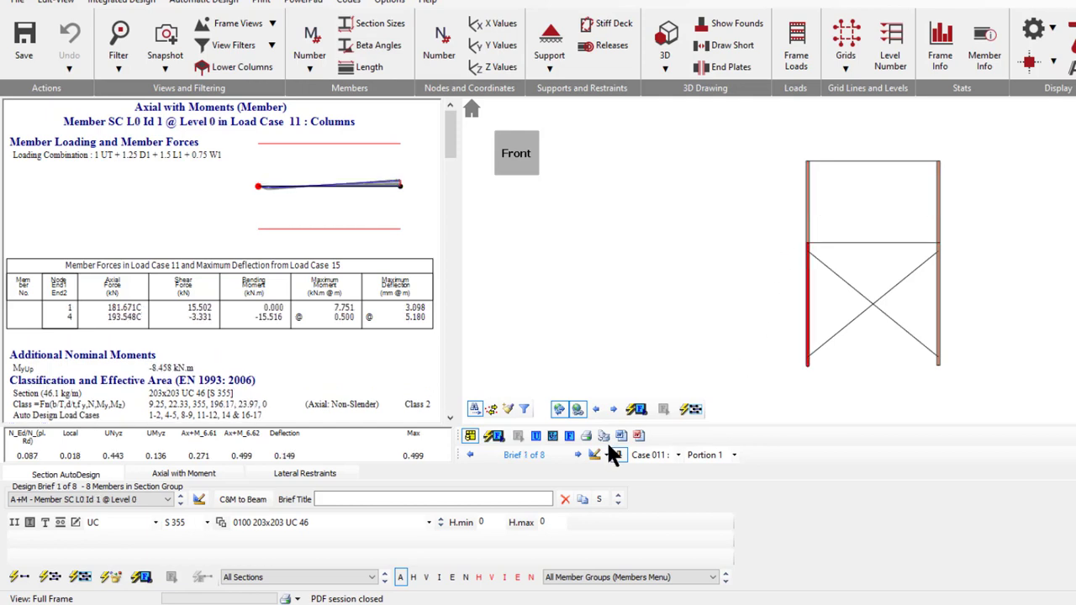
click(844, 330)
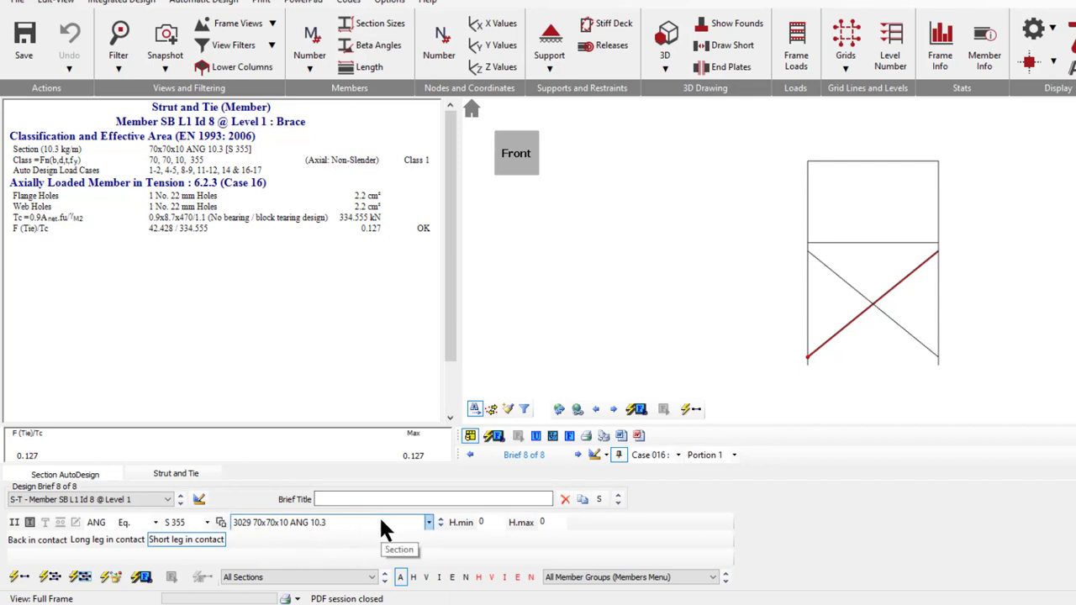
click(842, 283)
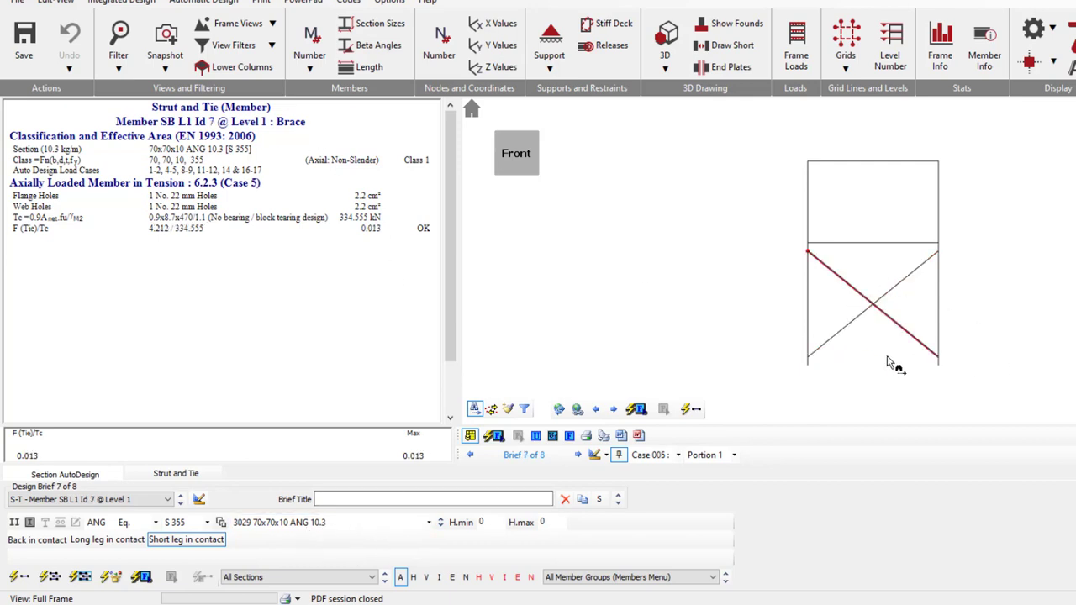
Step: Set the first-floor beam's Def Limit to 1 and check the Internal Beams entry in the deflection limits table
click(868, 245)
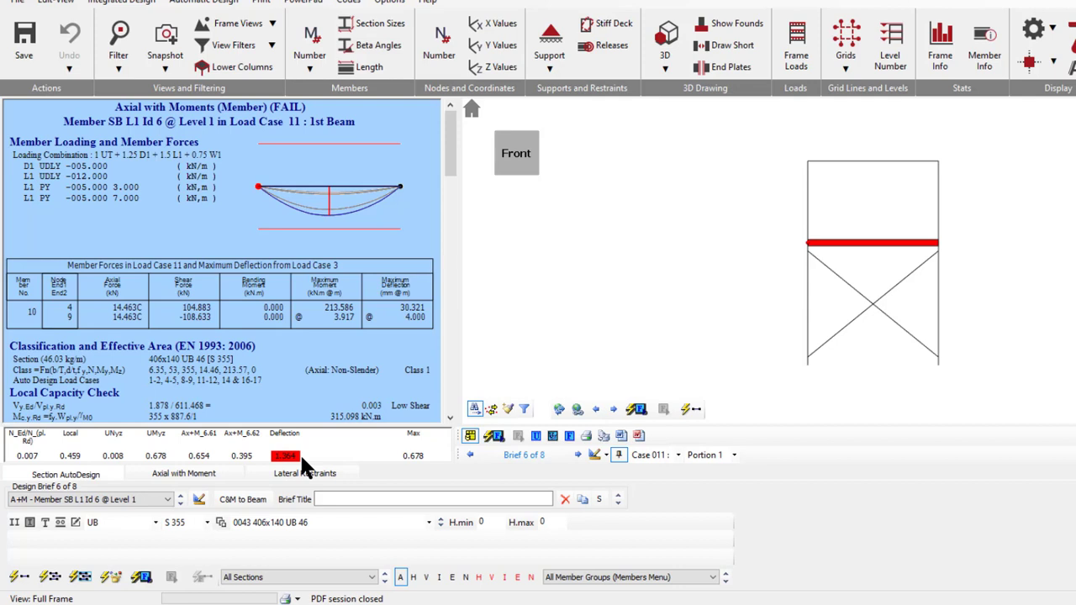
click(213, 475)
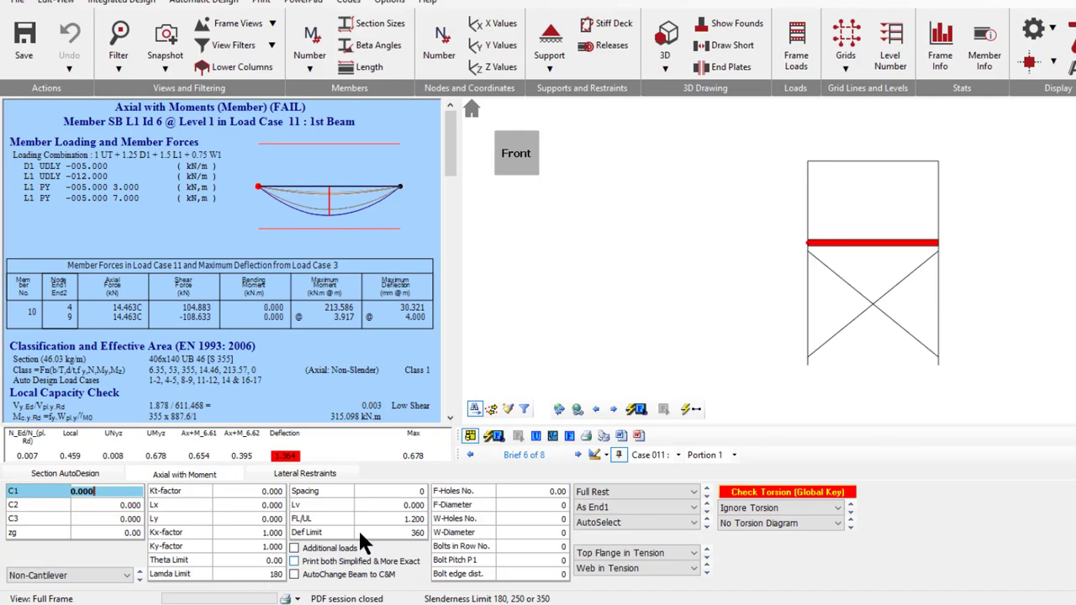
click(391, 533)
drag(391, 532, 341, 523)
key(BackSpace)
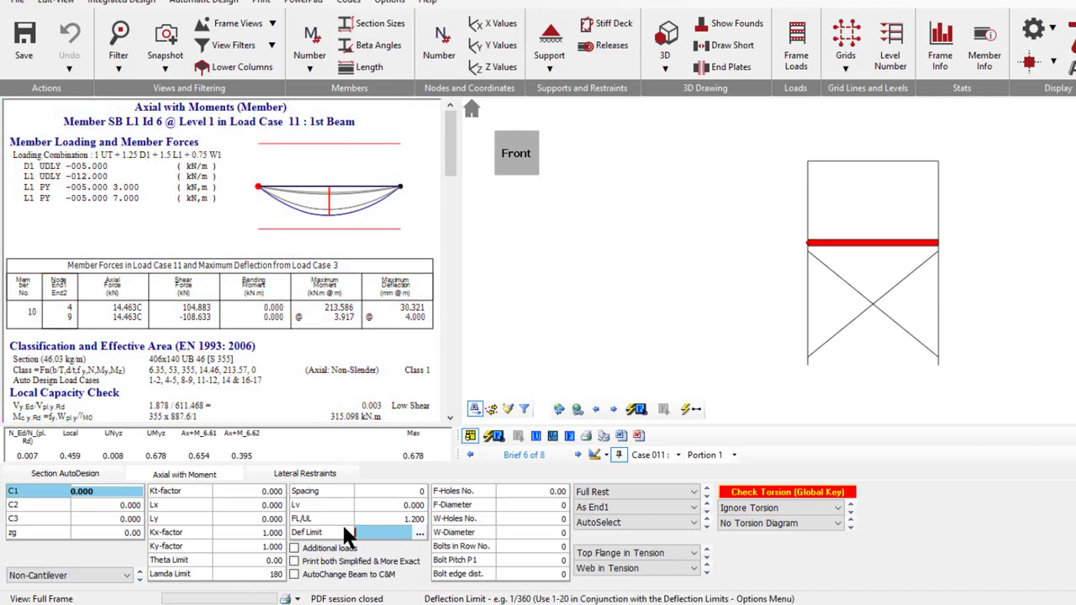
text(1)
click(418, 531)
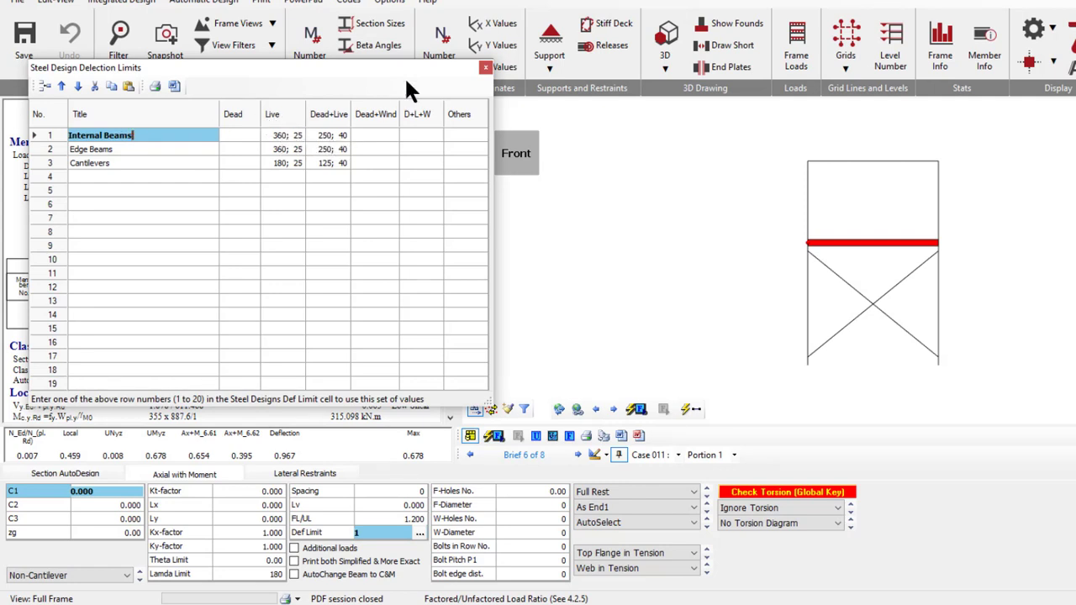
click(485, 67)
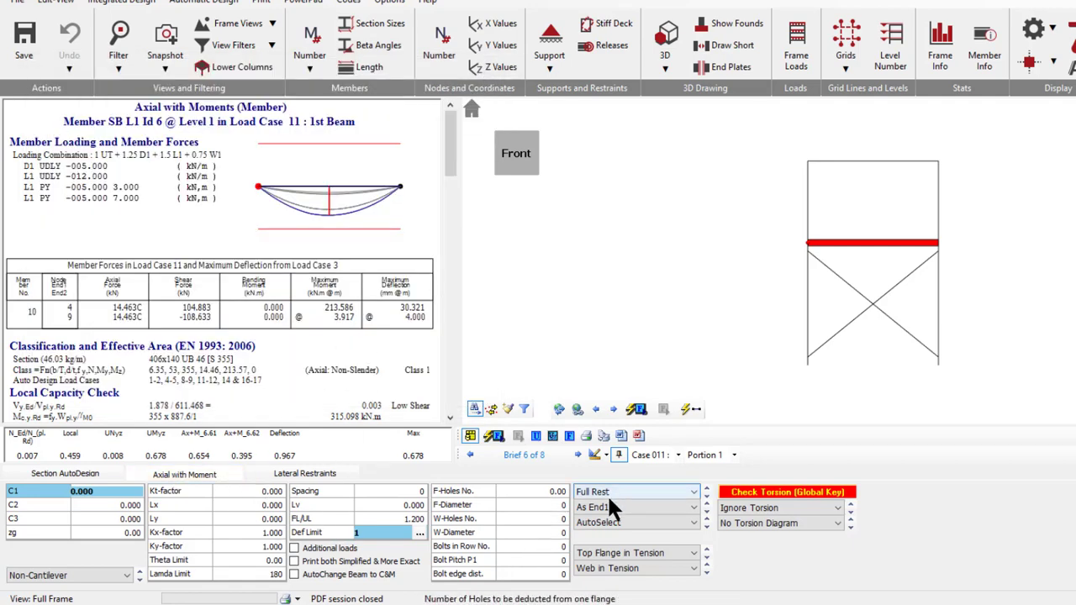
Step: Auto-size the first-floor beam and try alternative UB sections, including 356x171 UB 67, 305x102 UB 33 and 305x165 UB 46
click(63, 468)
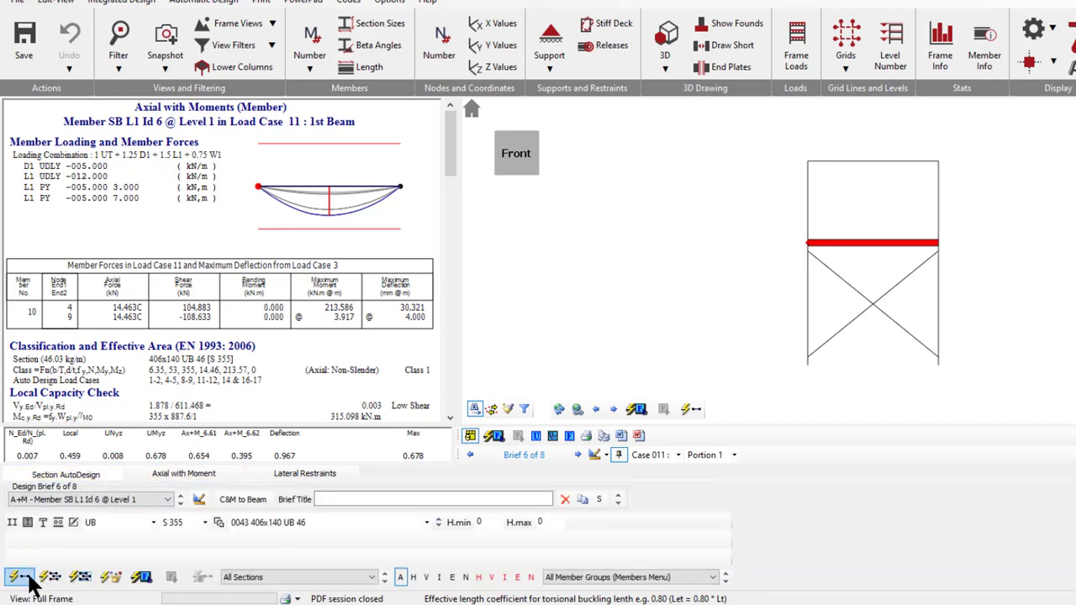
click(20, 578)
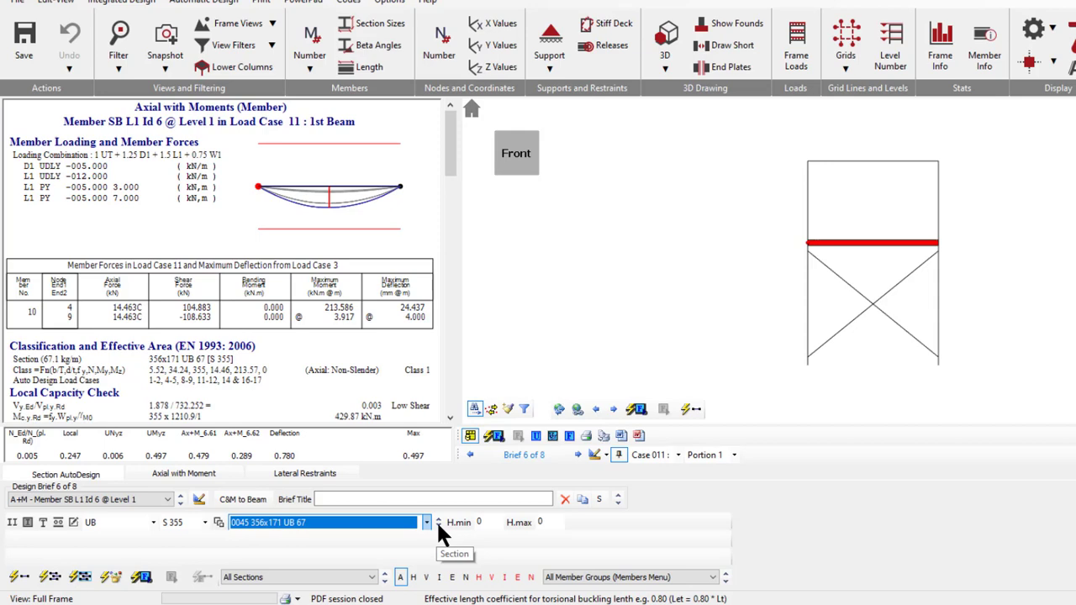
click(437, 521)
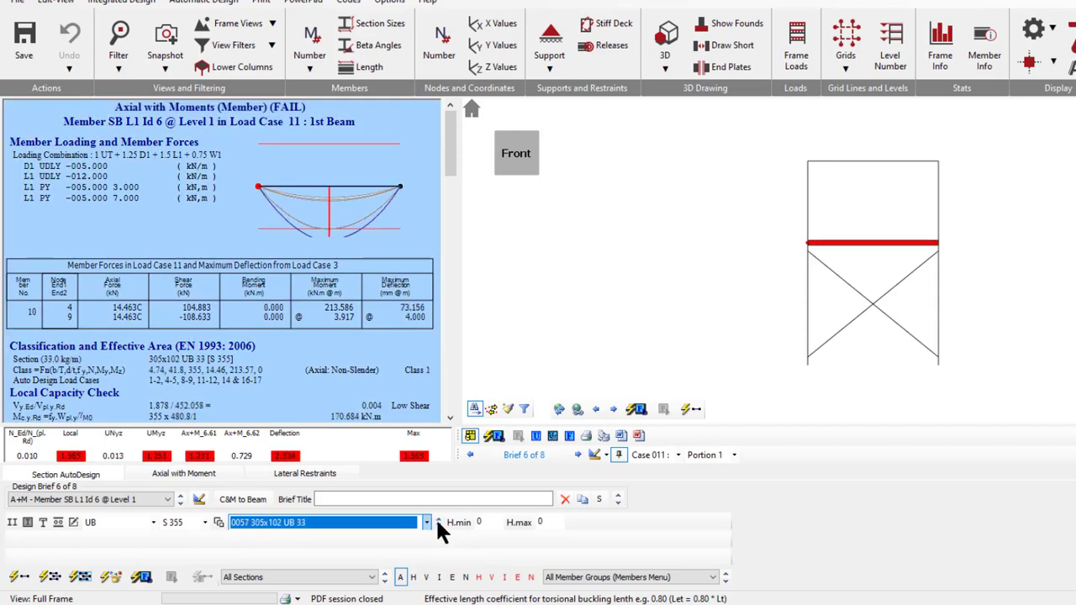
click(437, 517)
click(437, 517)
click(437, 517)
click(437, 517)
click(437, 517)
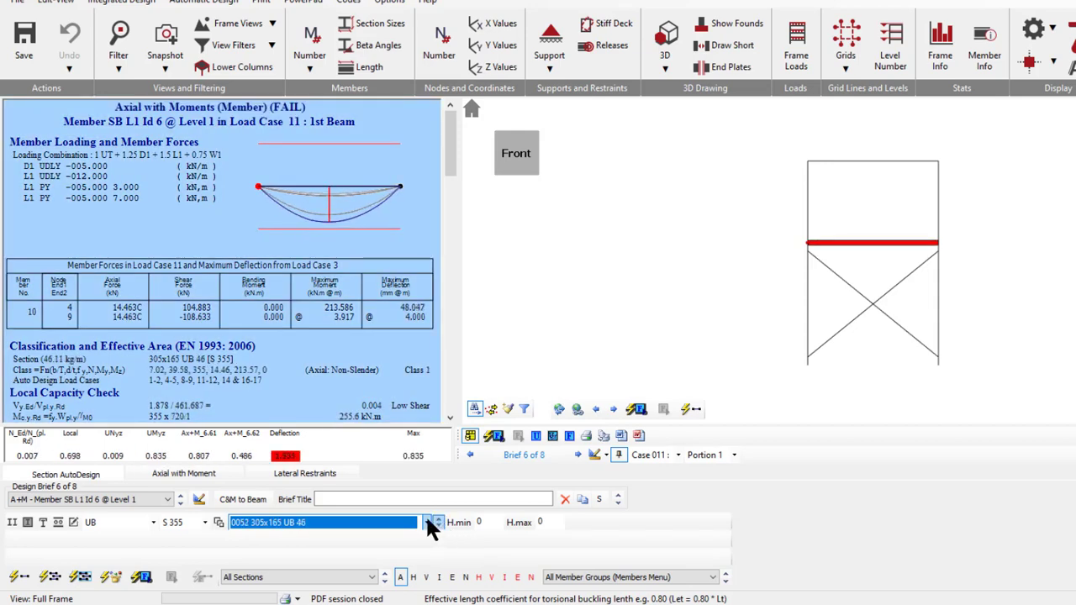
Step: Order the section list by weight and change the first-floor beam to 457x152 UB 52
click(218, 521)
click(437, 518)
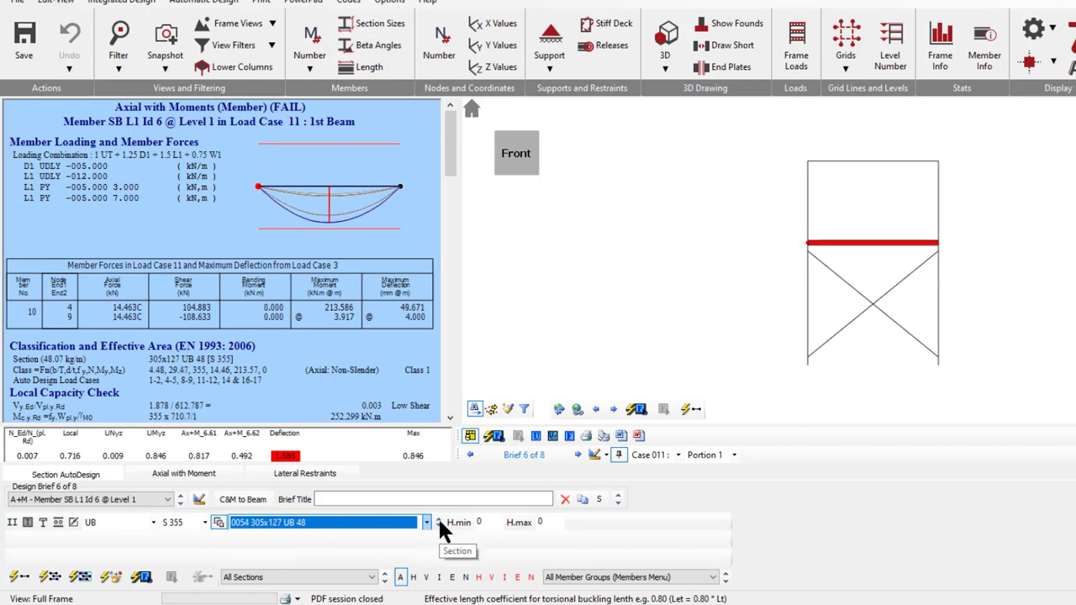
click(437, 517)
click(437, 518)
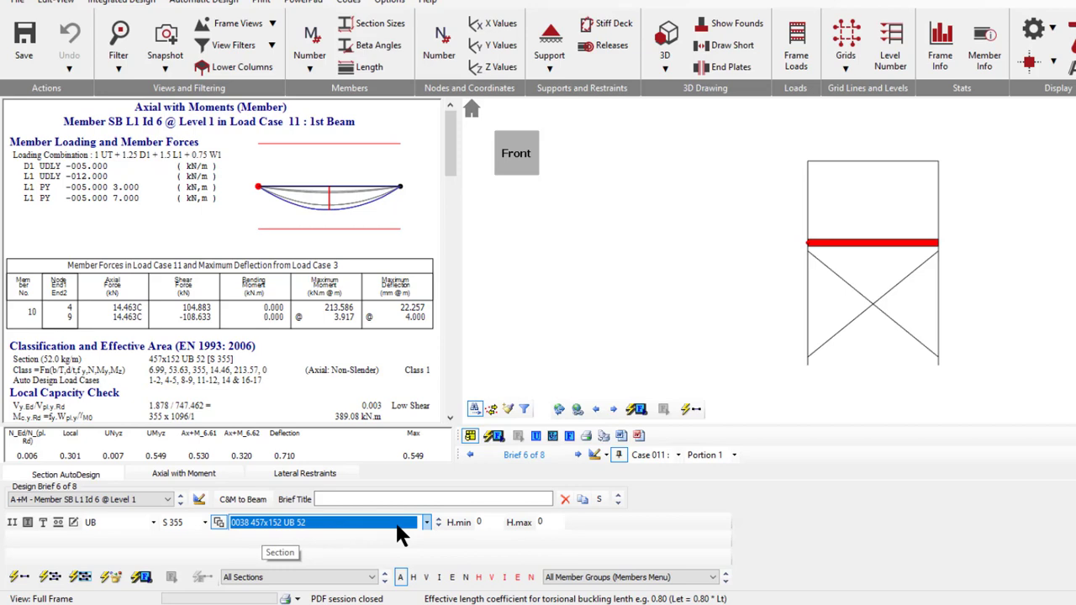
Step: Set the roof beam's Def Limit to 1 and auto-size the beam to 406x178 UB 74
click(866, 161)
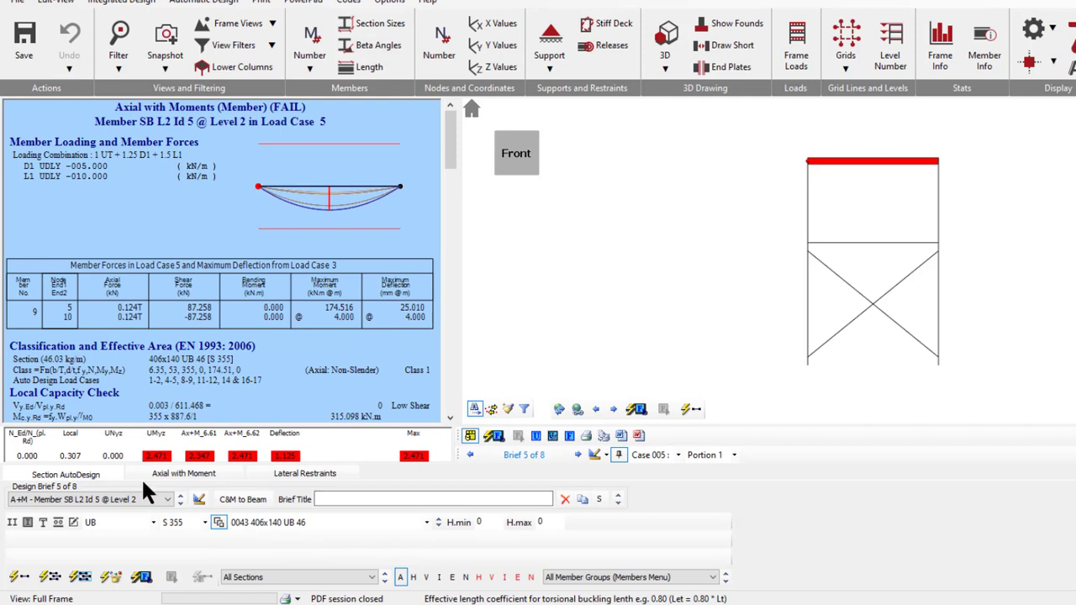
click(186, 475)
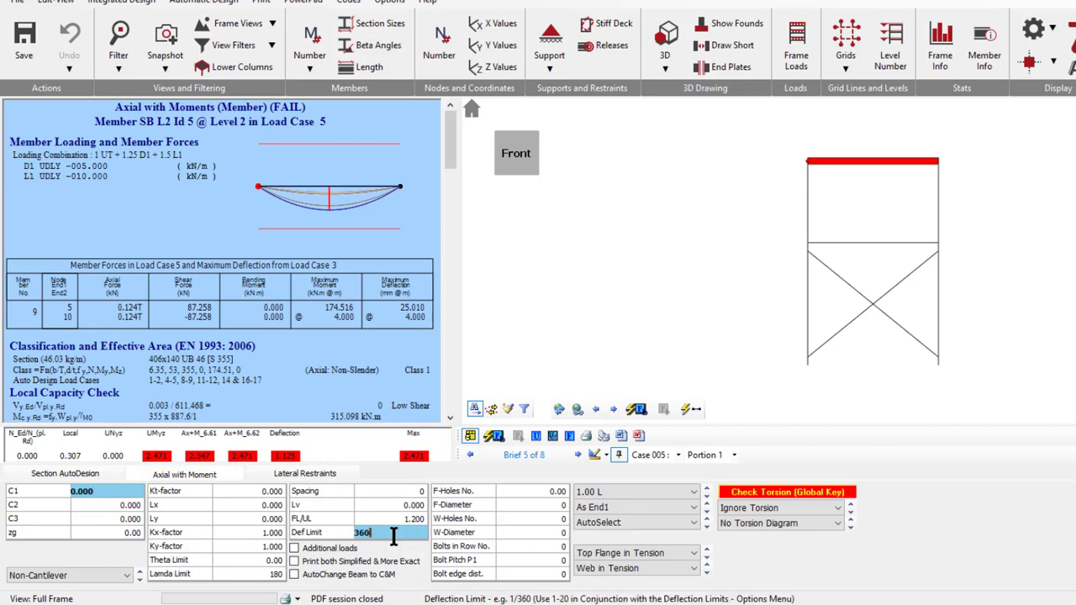
key(Delete)
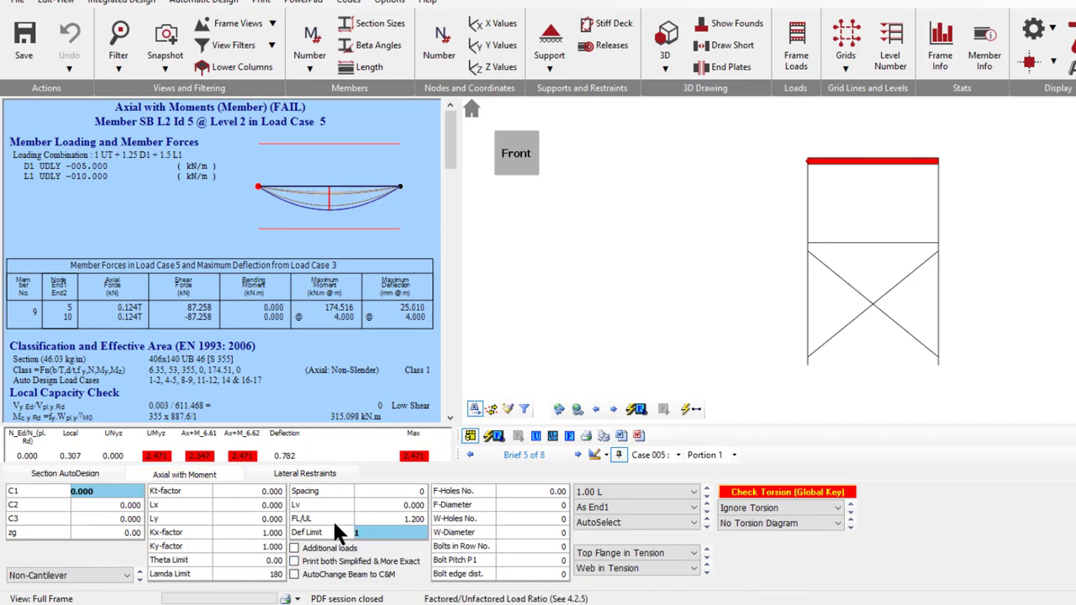
text(1)
click(368, 514)
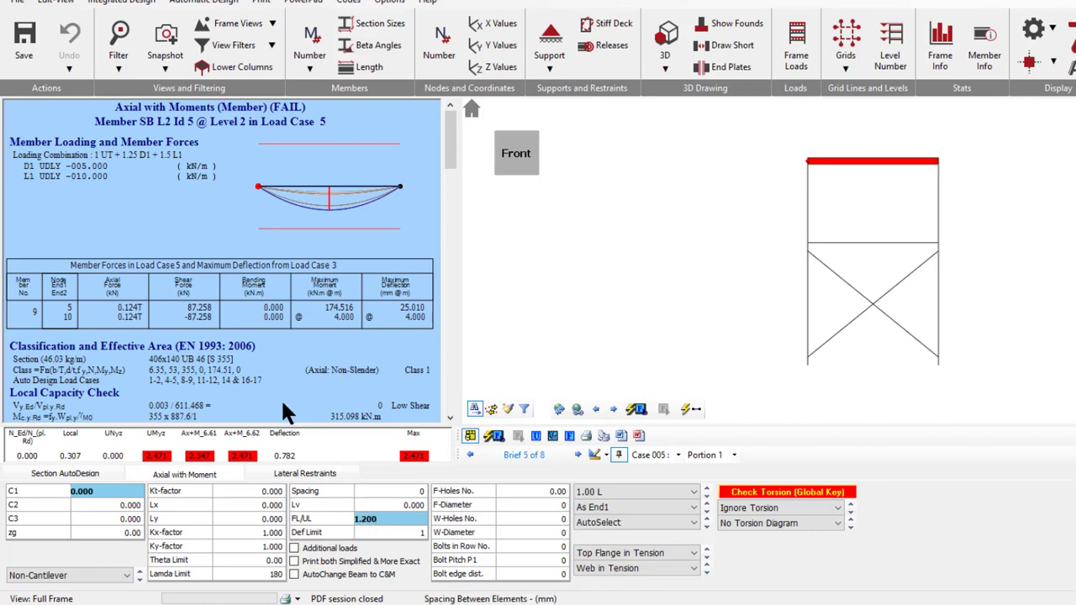
click(93, 472)
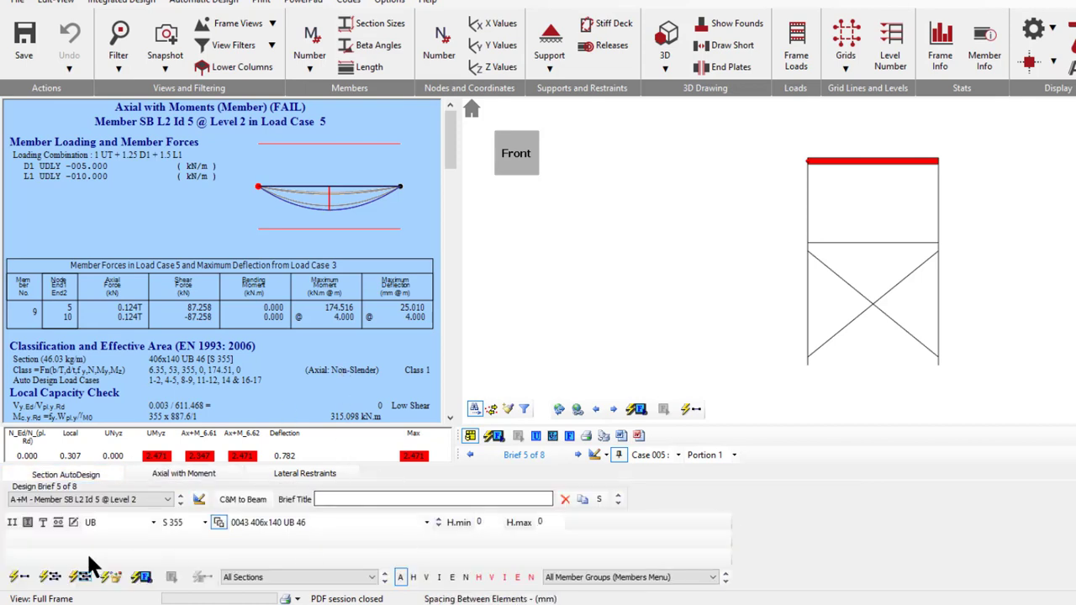
click(19, 578)
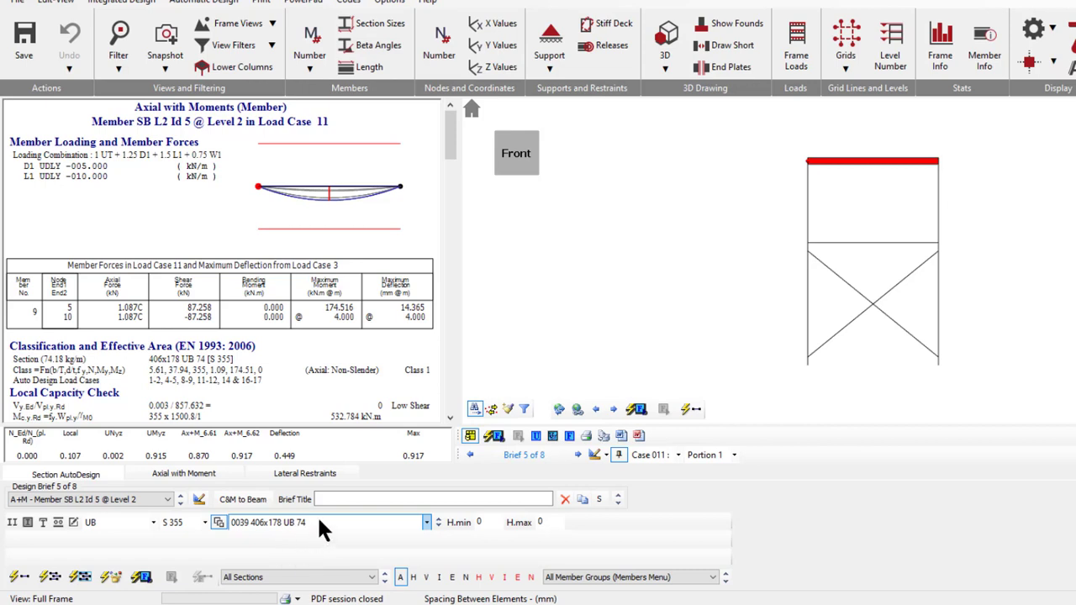
Step: Re-analyse the frame with the revised sections and scan the current view for failing members
click(111, 578)
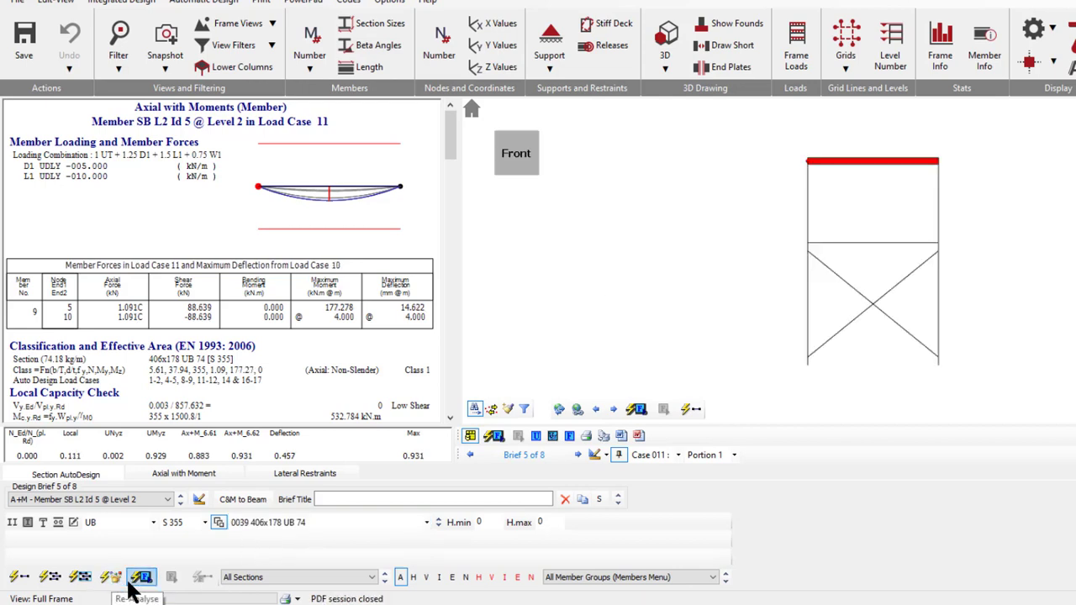
click(142, 576)
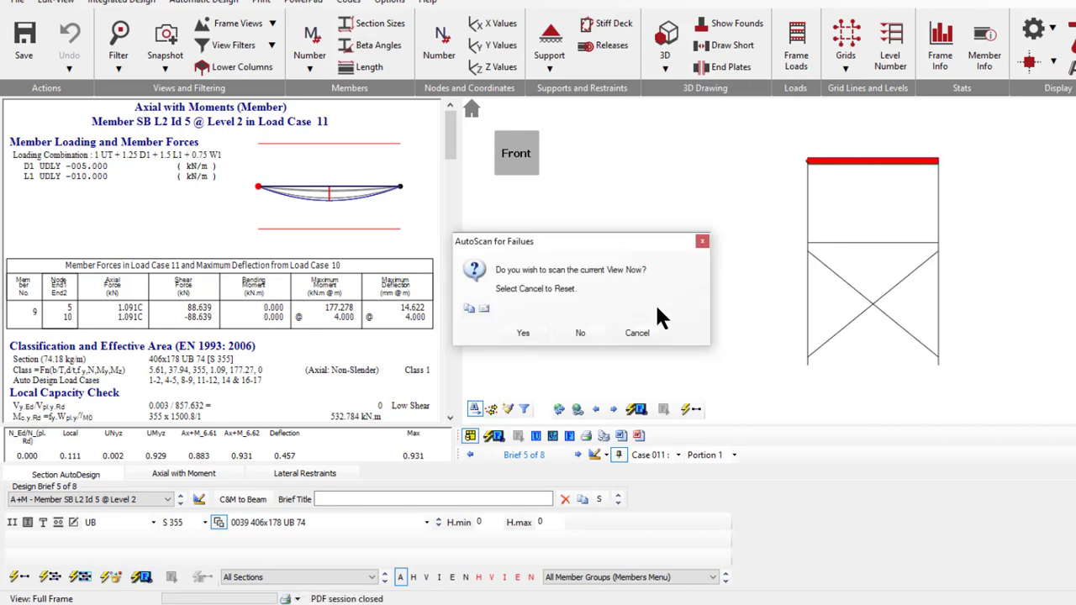
click(525, 333)
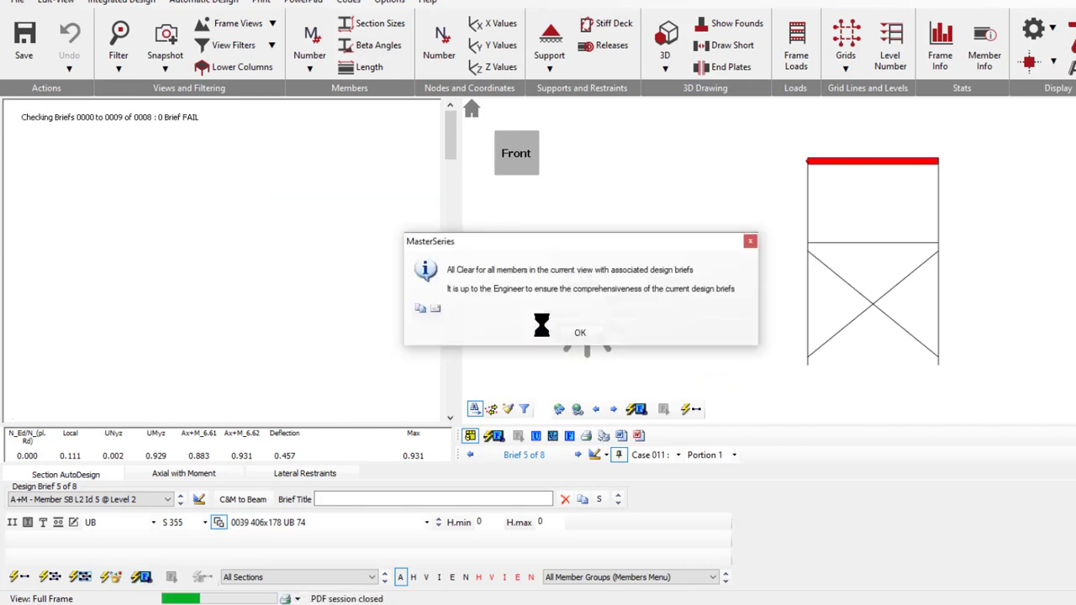
click(582, 332)
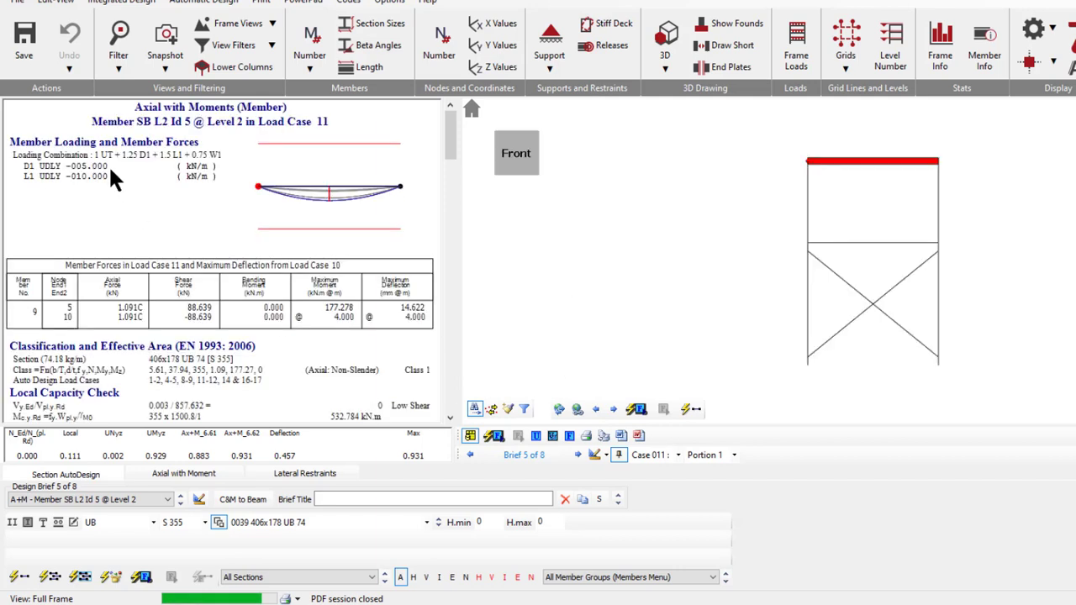
Step: Review the updated design checks of a diagonal brace, the first-floor beam and the roof beam
click(846, 279)
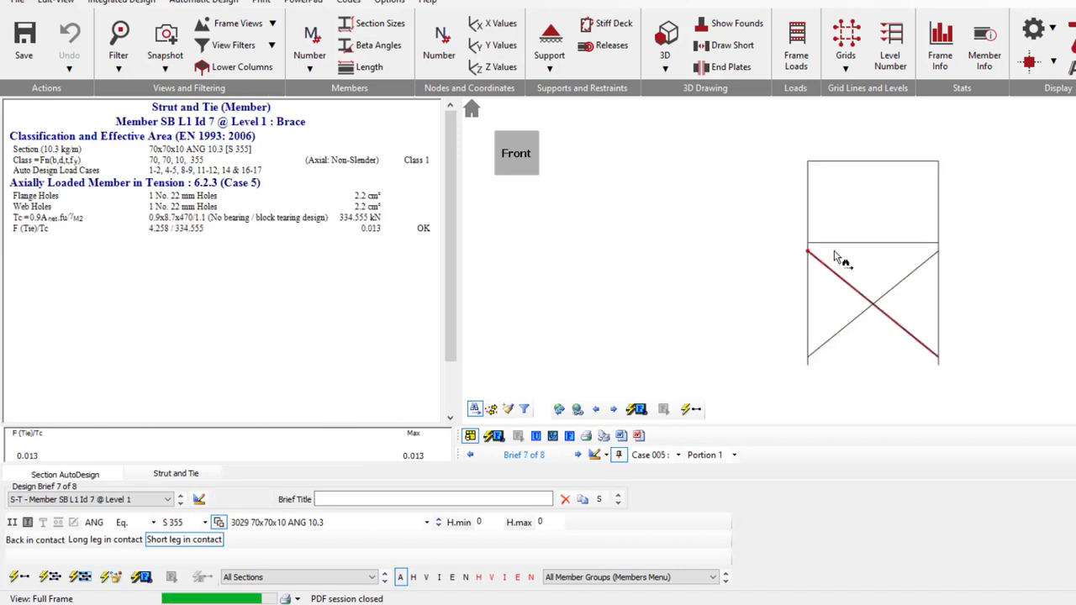
click(844, 244)
click(858, 160)
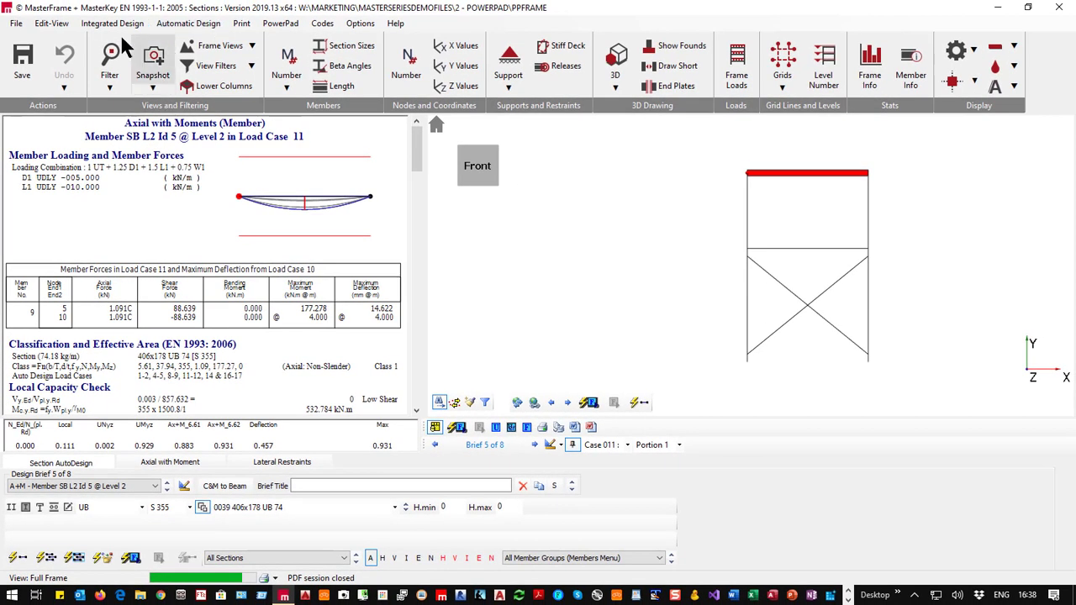
Step: Run the Elastic Critical Load Factor check on the frame
click(112, 22)
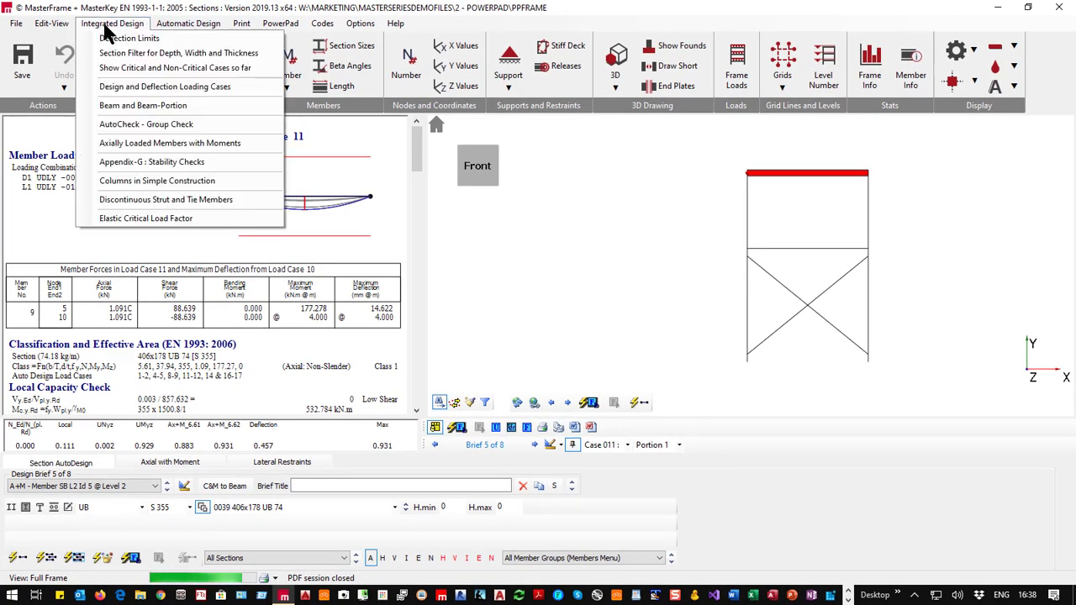
click(139, 211)
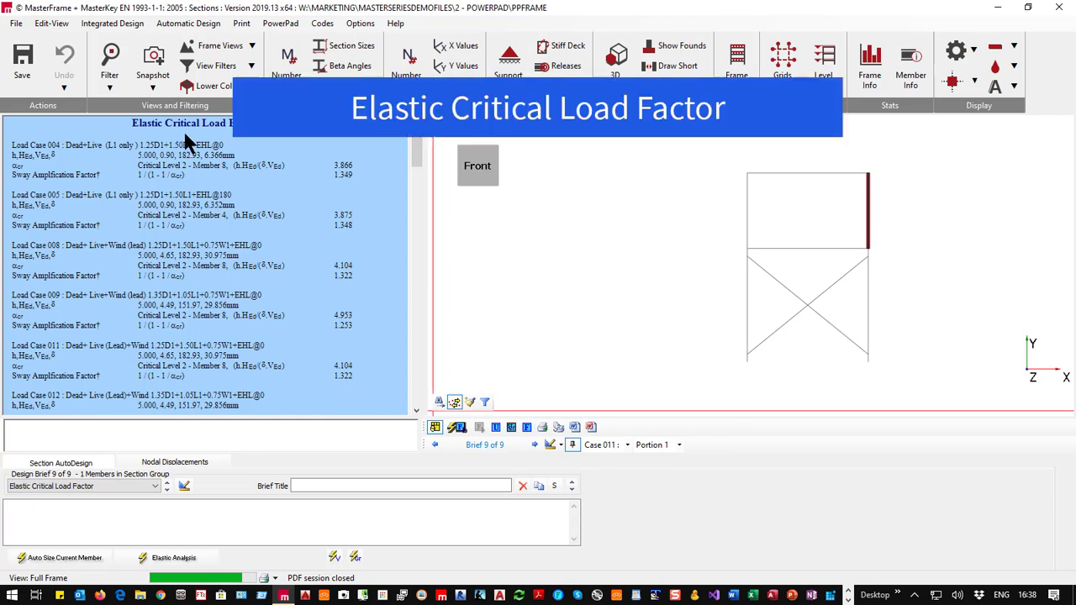
Step: Review the Sway Stability Summary of the load cases, and close the steel design while saving the frame file
drag(420, 161, 411, 341)
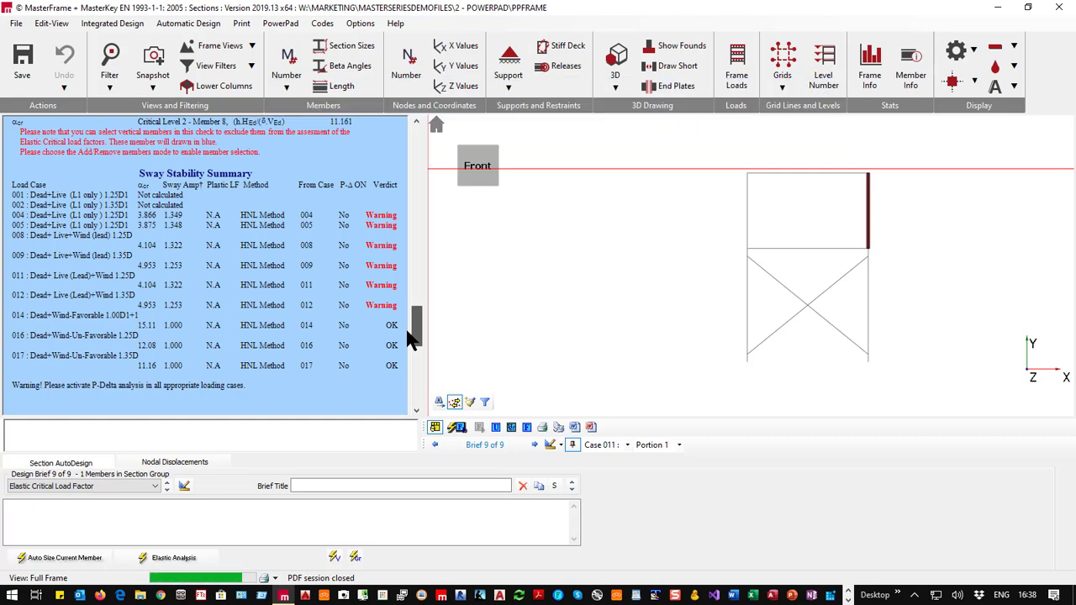
drag(416, 316, 773, 47)
click(1061, 8)
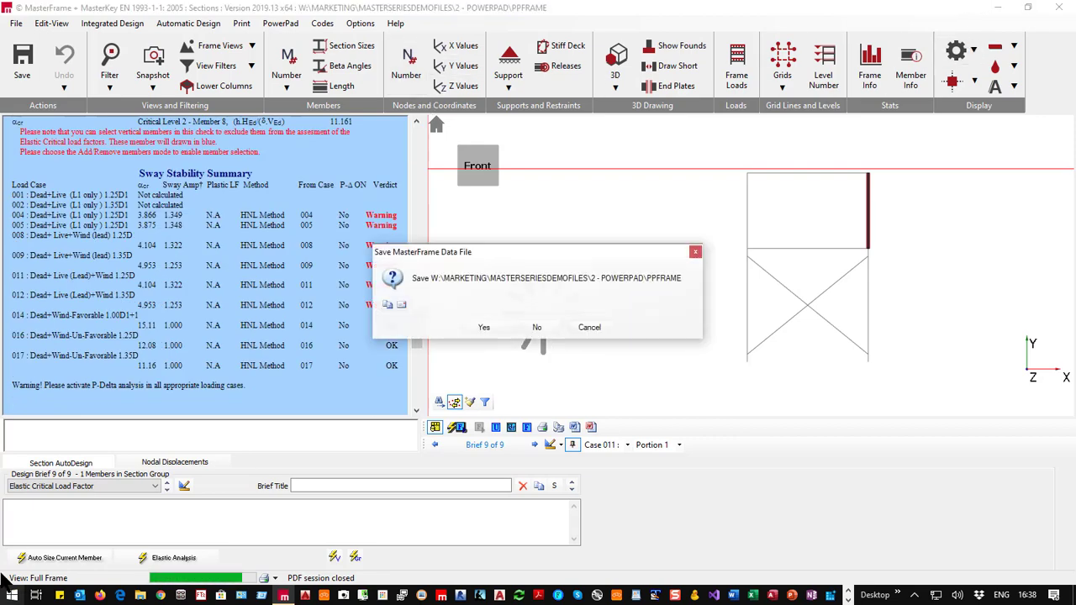
click(490, 328)
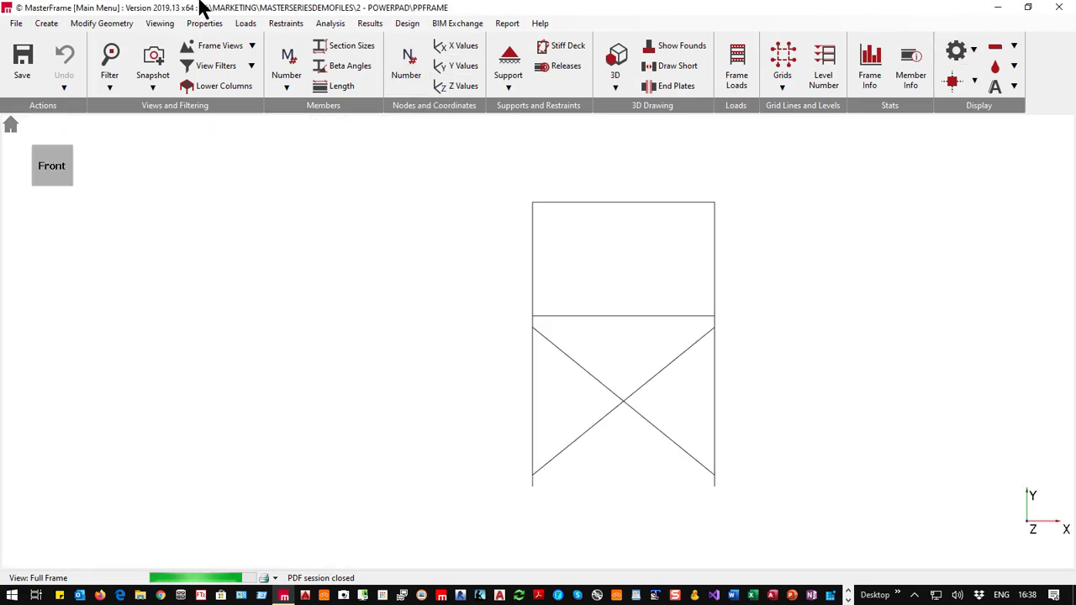
Step: Enable P-Delta analysis with the Geometric Stiffness method and apply it to all ultimate load cases
click(370, 24)
mouse_move(323, 25)
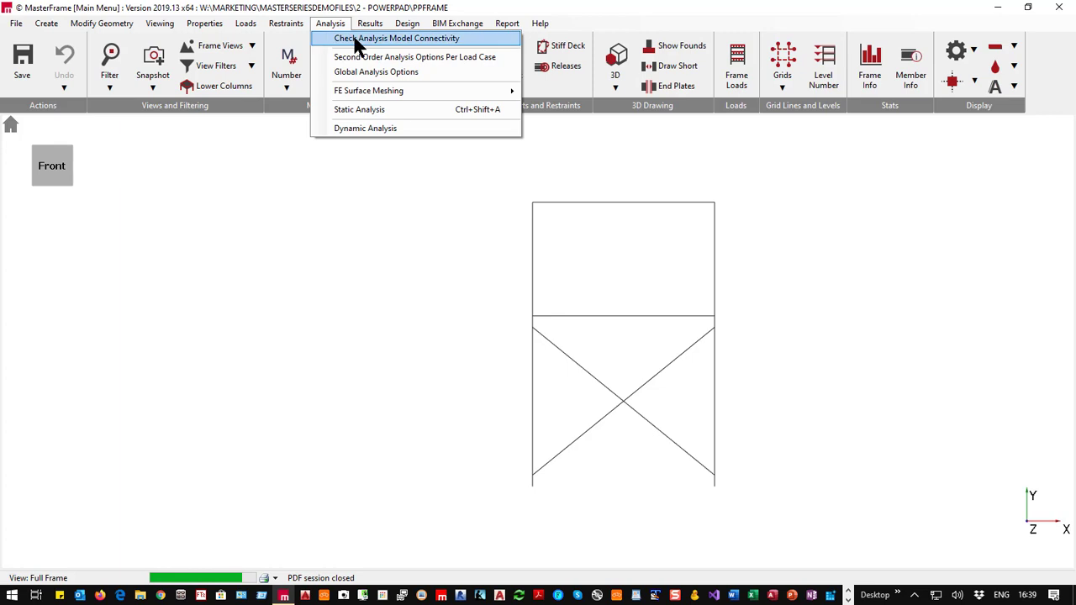
click(413, 59)
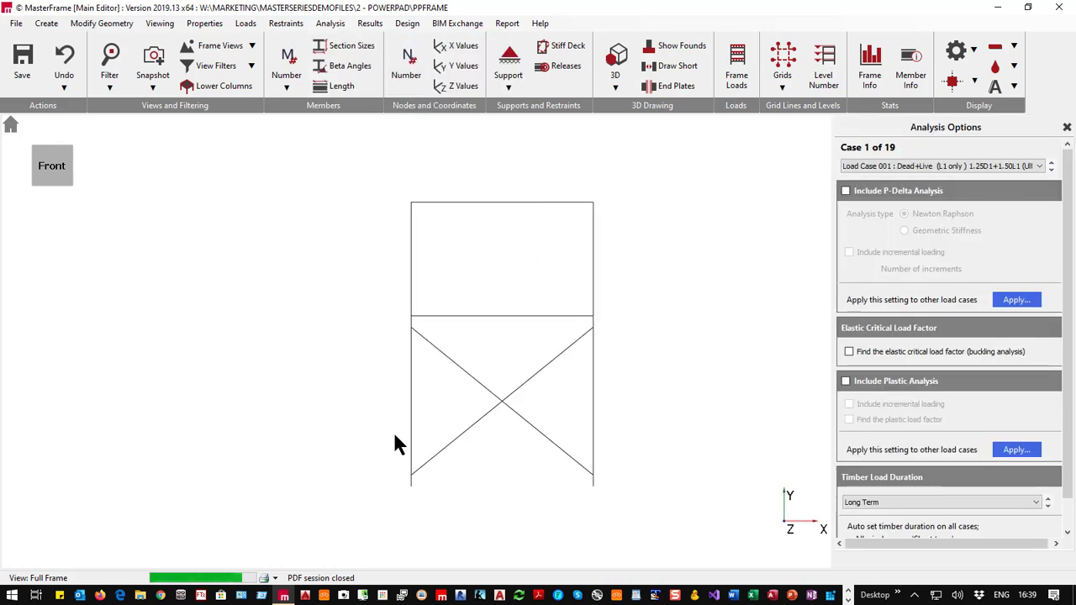
click(846, 191)
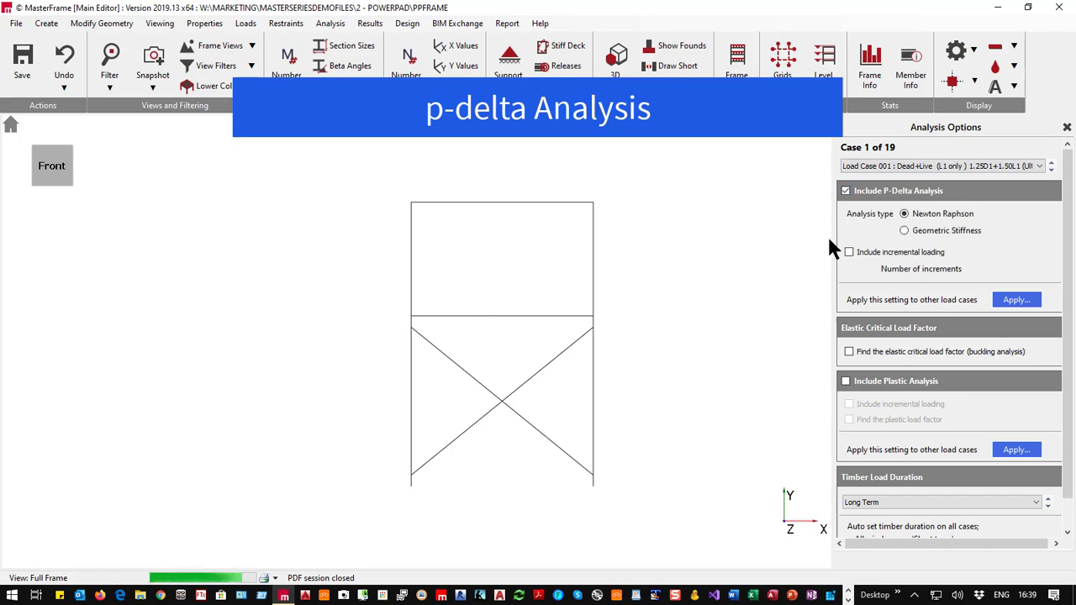
click(914, 235)
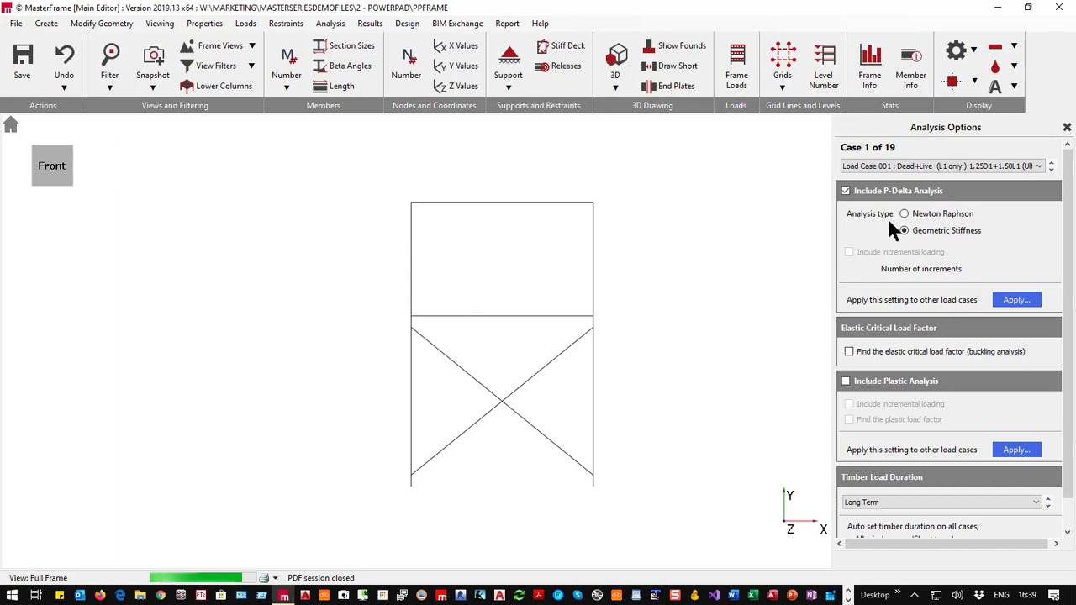
click(1008, 303)
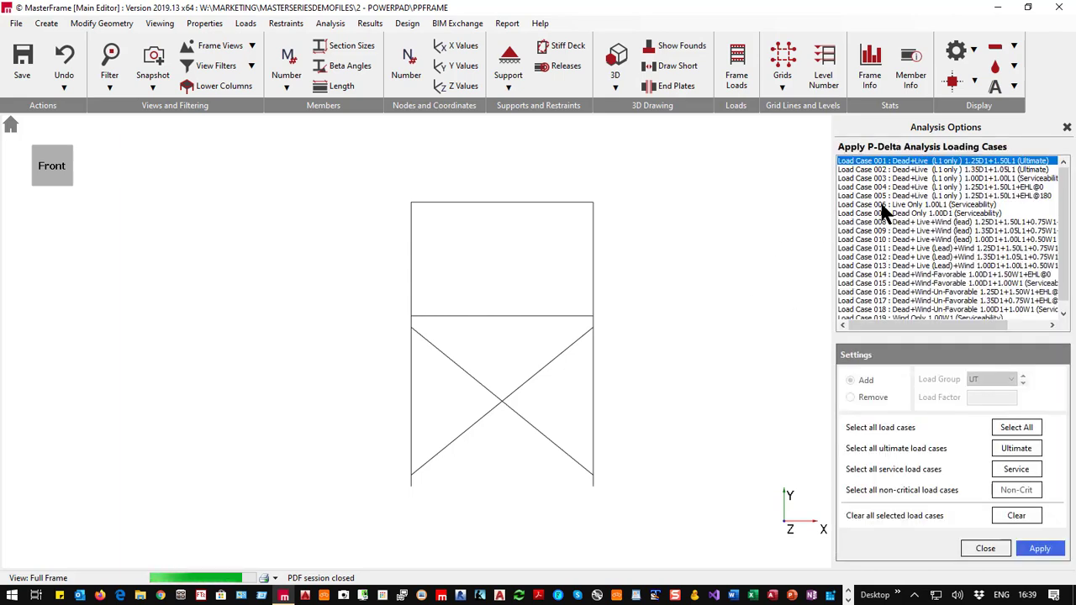
click(1016, 449)
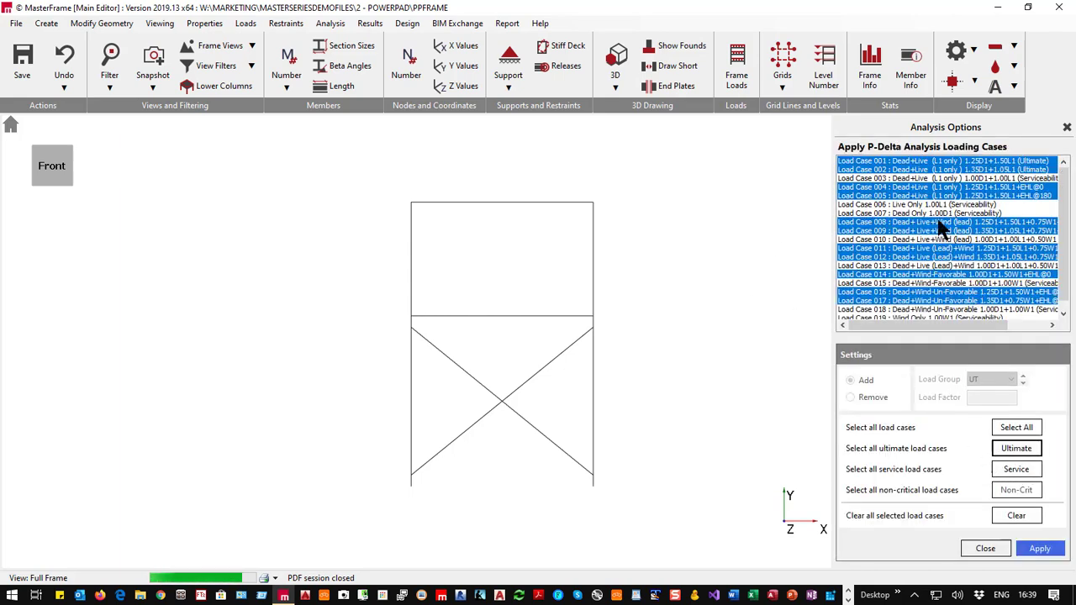
click(1043, 552)
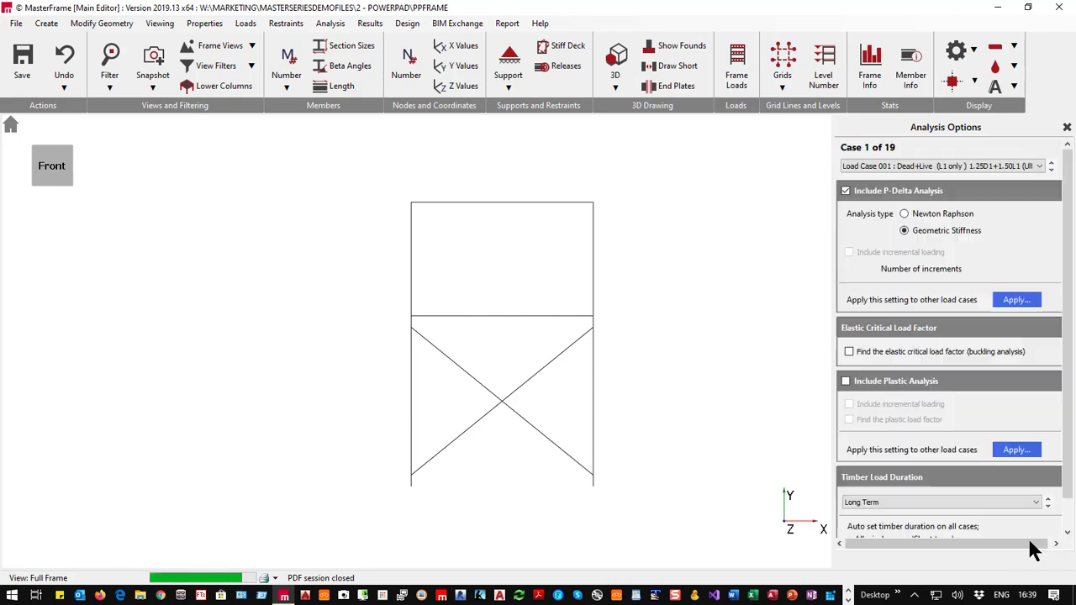
Step: Try to run the static analysis as a Plane Frame with P-Delta included
click(332, 25)
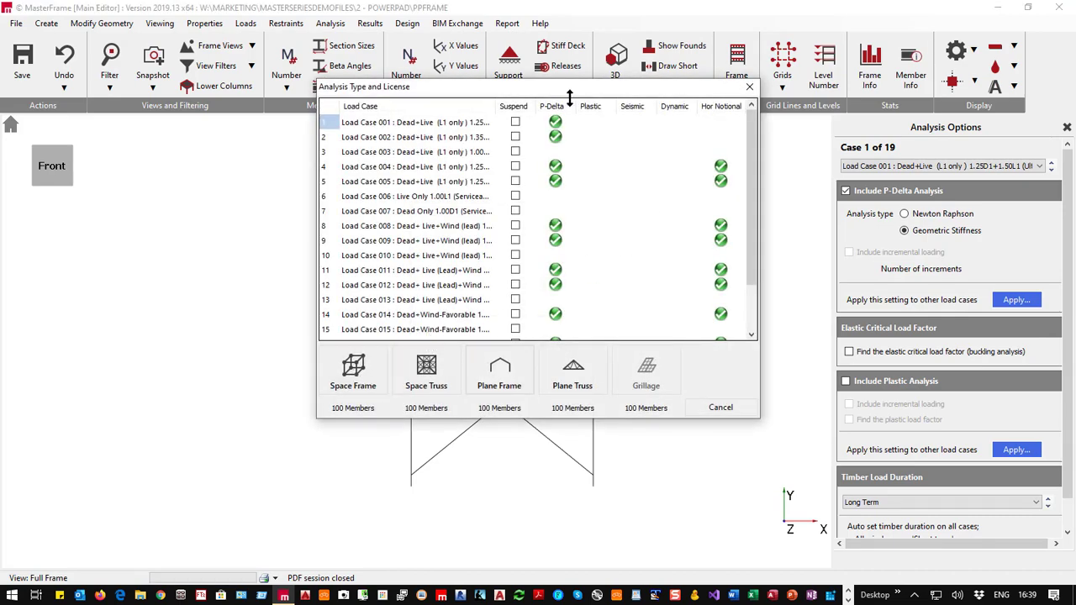
click(499, 374)
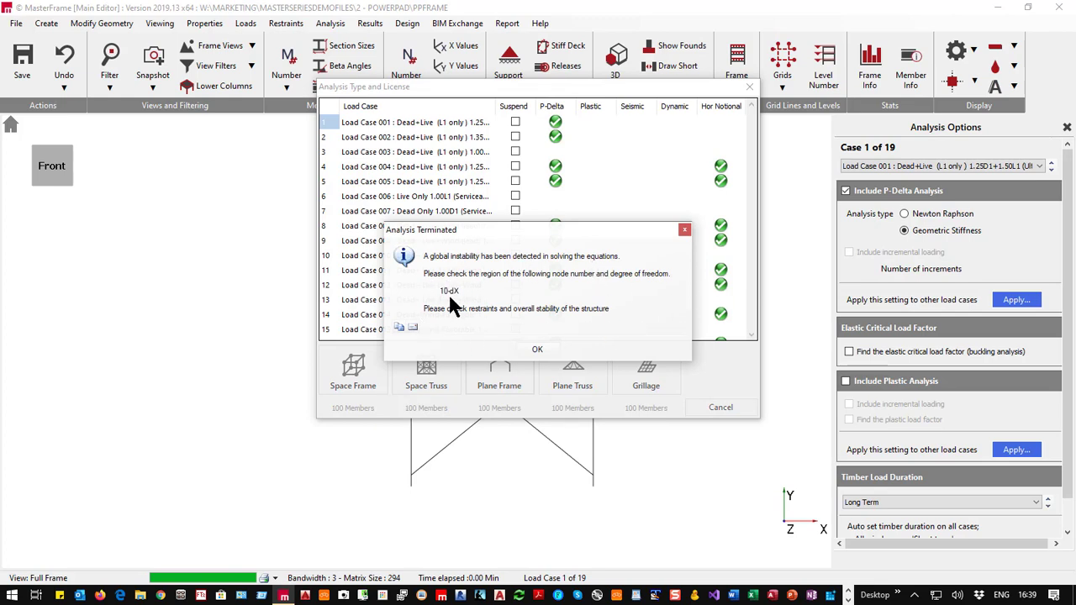
click(538, 350)
click(574, 350)
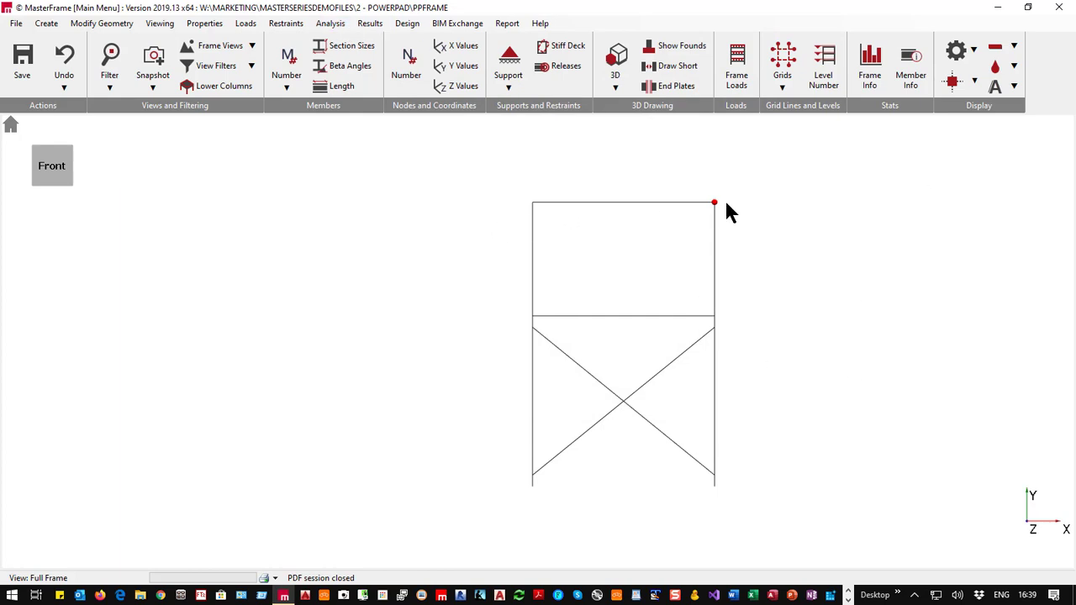
Step: Remove the member end releases from both ends of the roof beam
click(335, 25)
click(326, 23)
click(200, 25)
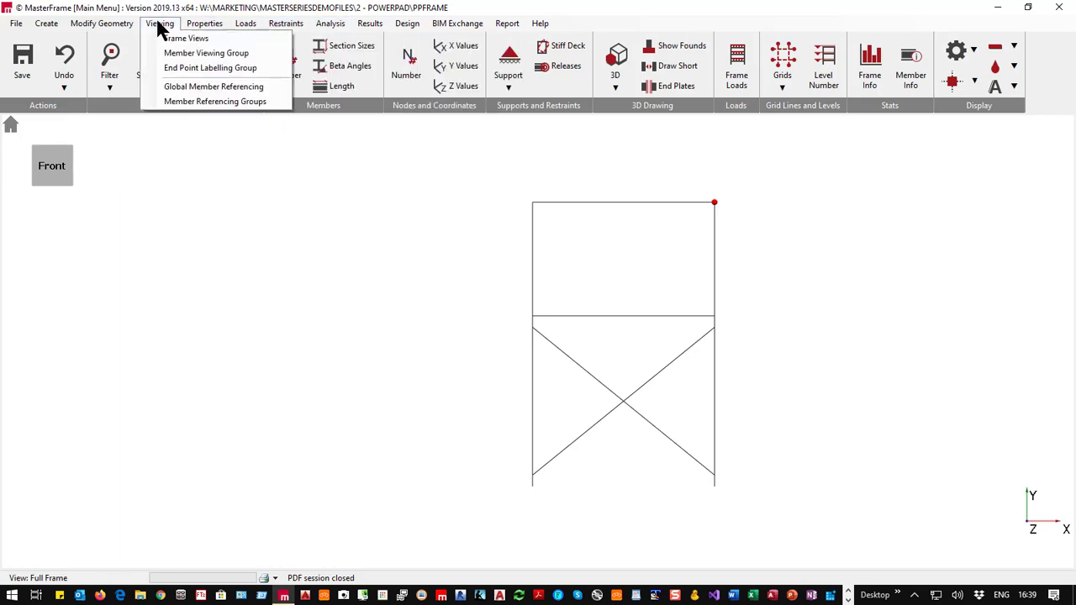
click(278, 25)
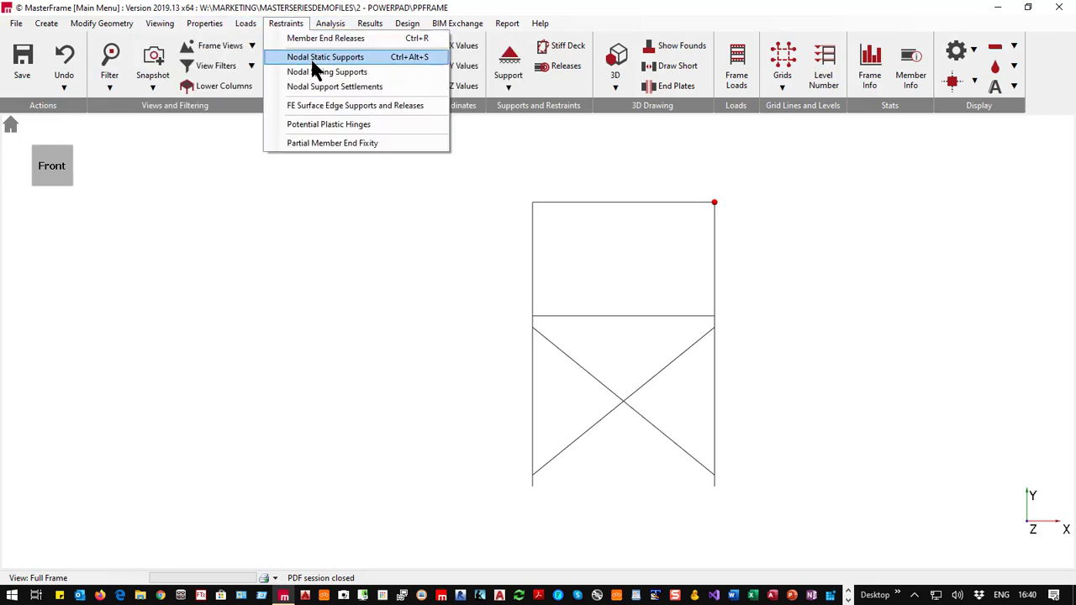
click(311, 42)
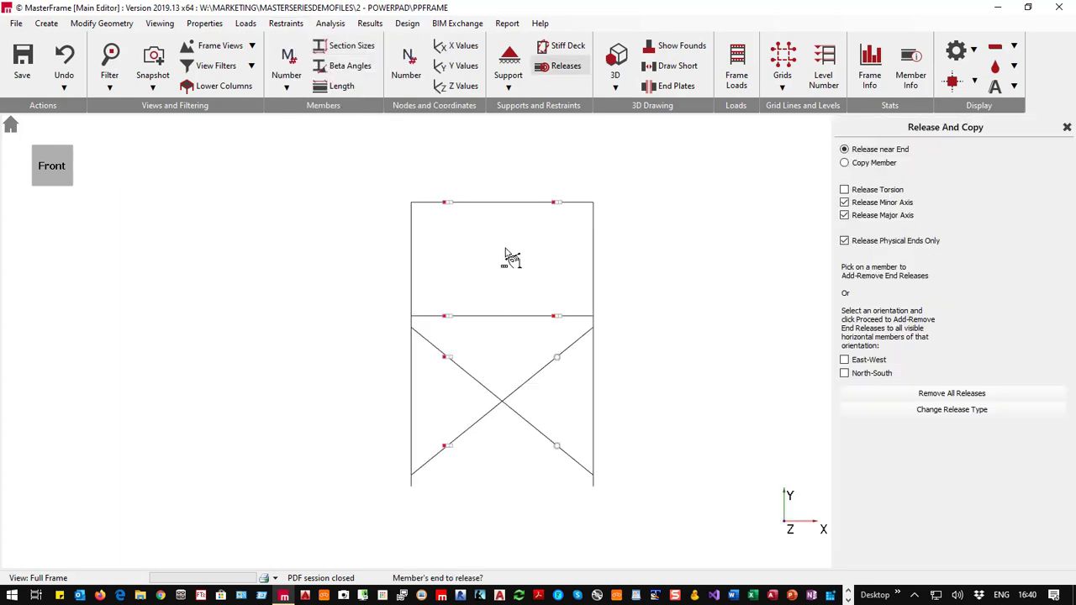
click(555, 204)
Step: Try the Plane Frame static analysis again with the roof beam's ends fixed
click(336, 28)
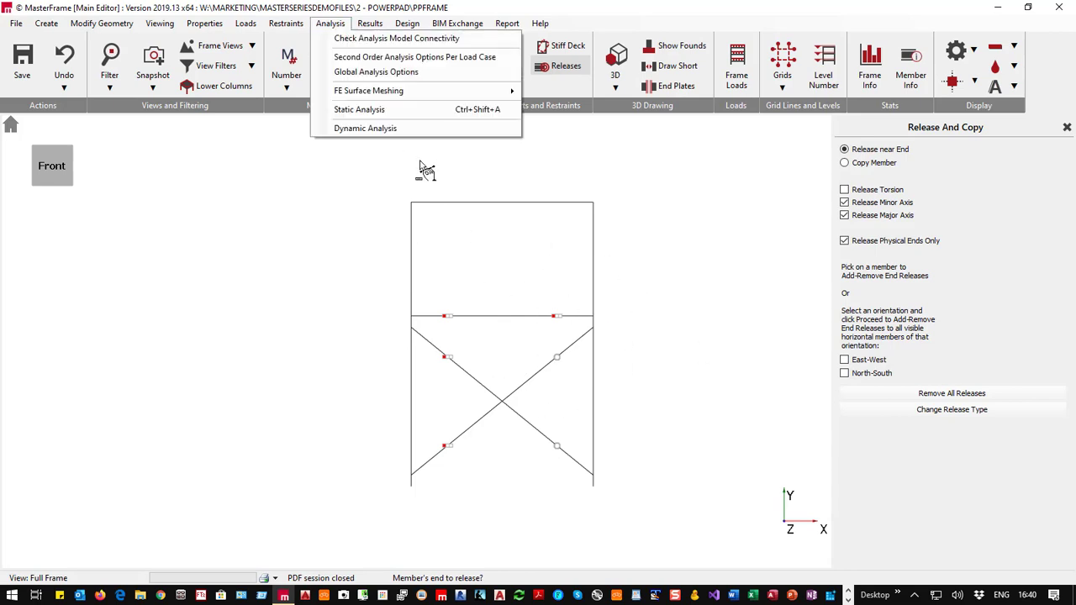
click(359, 111)
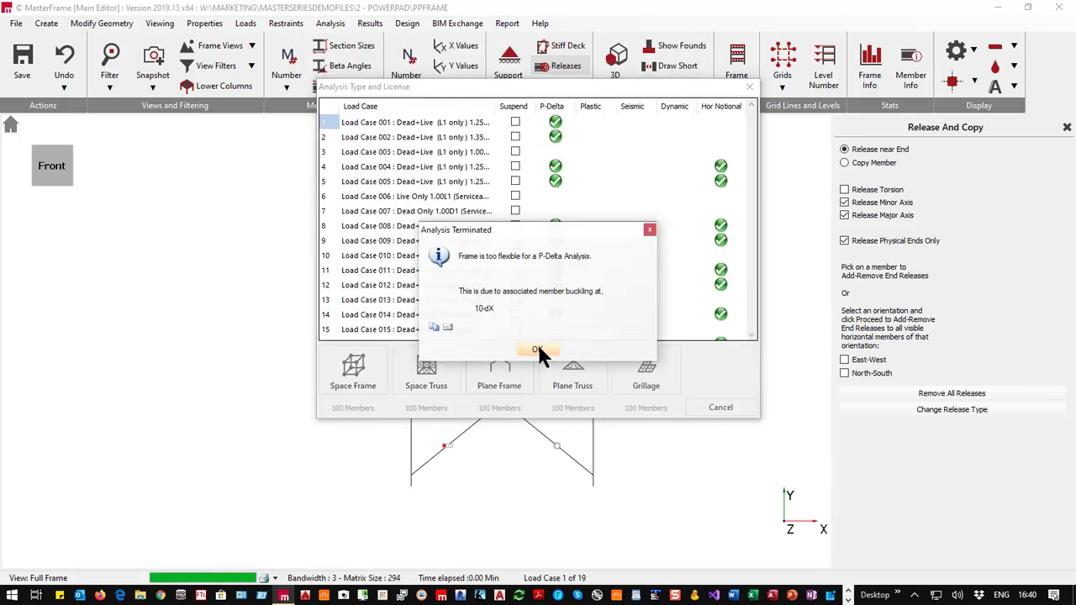
click(545, 351)
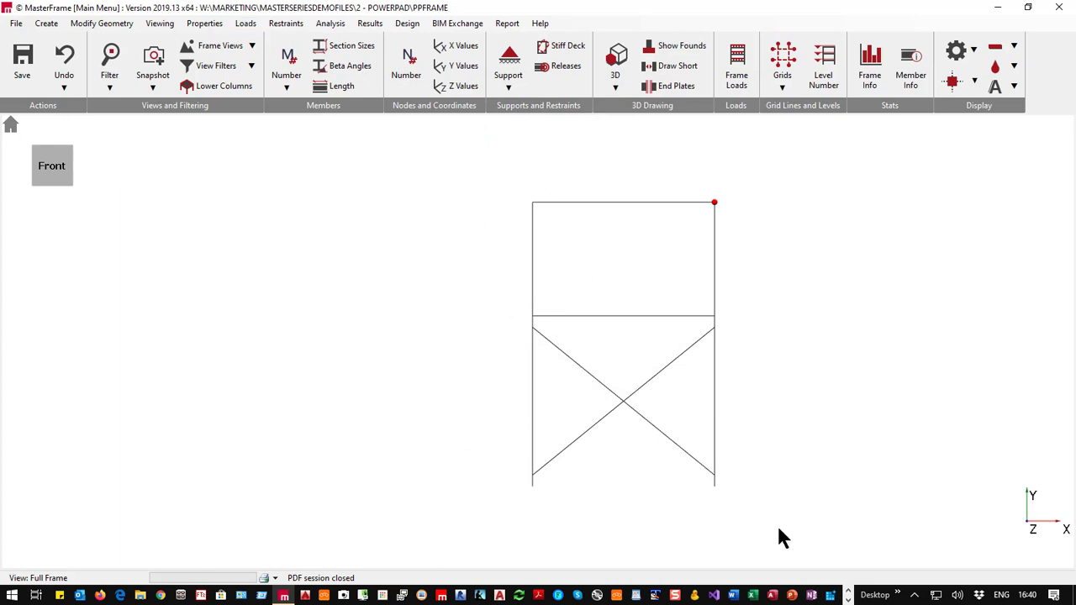
Step: Change the section of the frame's columns to 203x203 UC 60 on both storeys
click(205, 23)
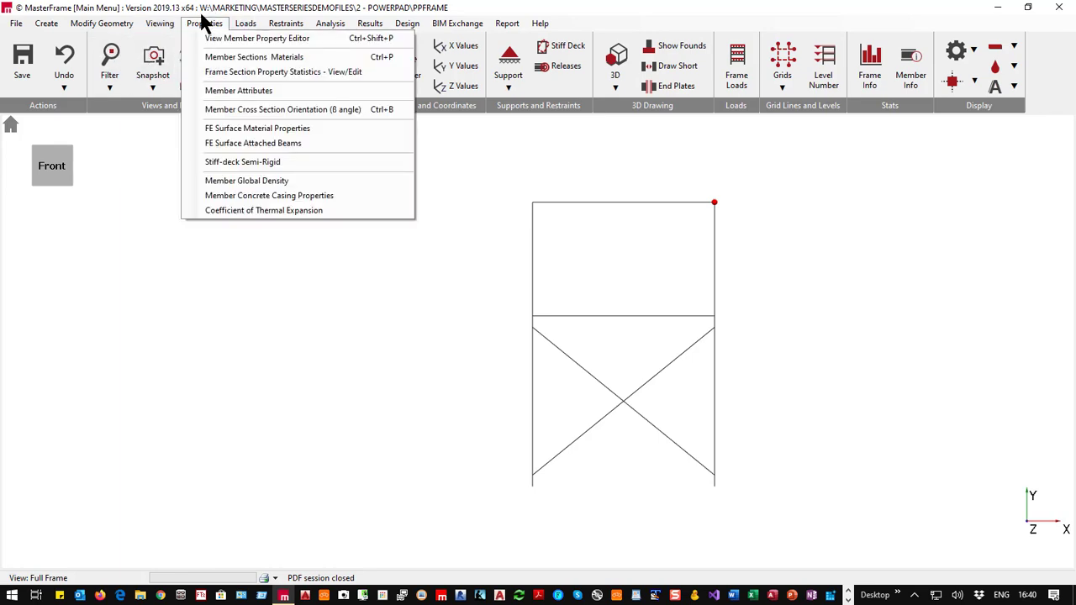
click(244, 57)
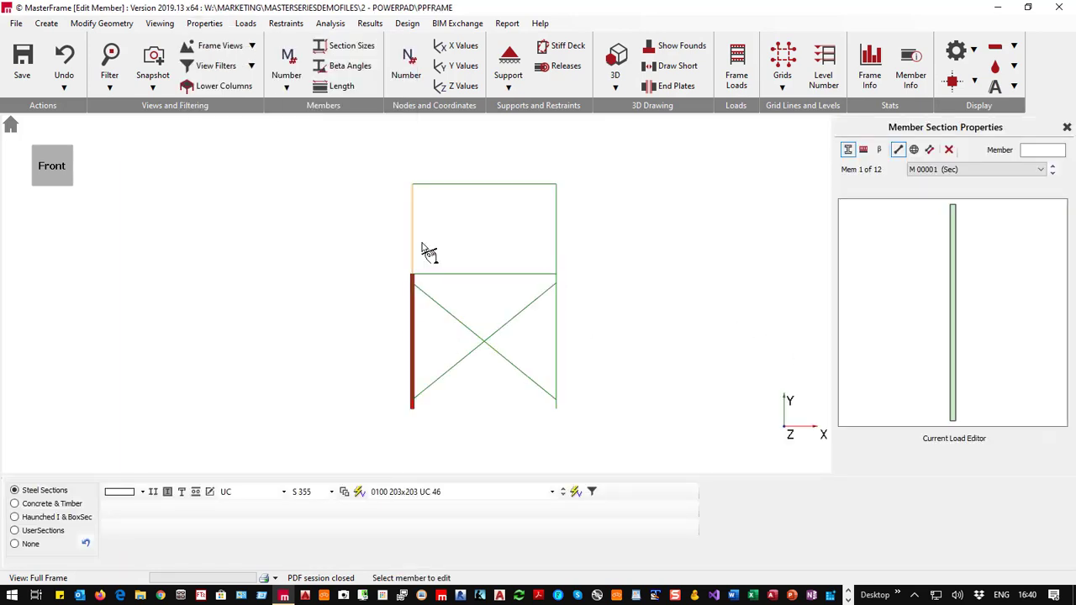
click(411, 491)
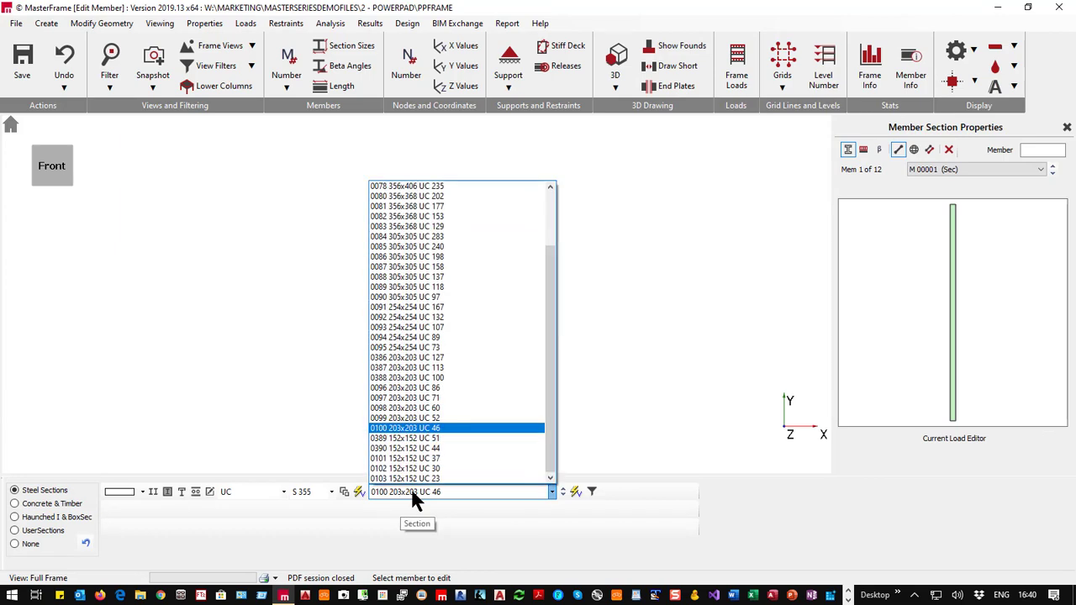
click(418, 407)
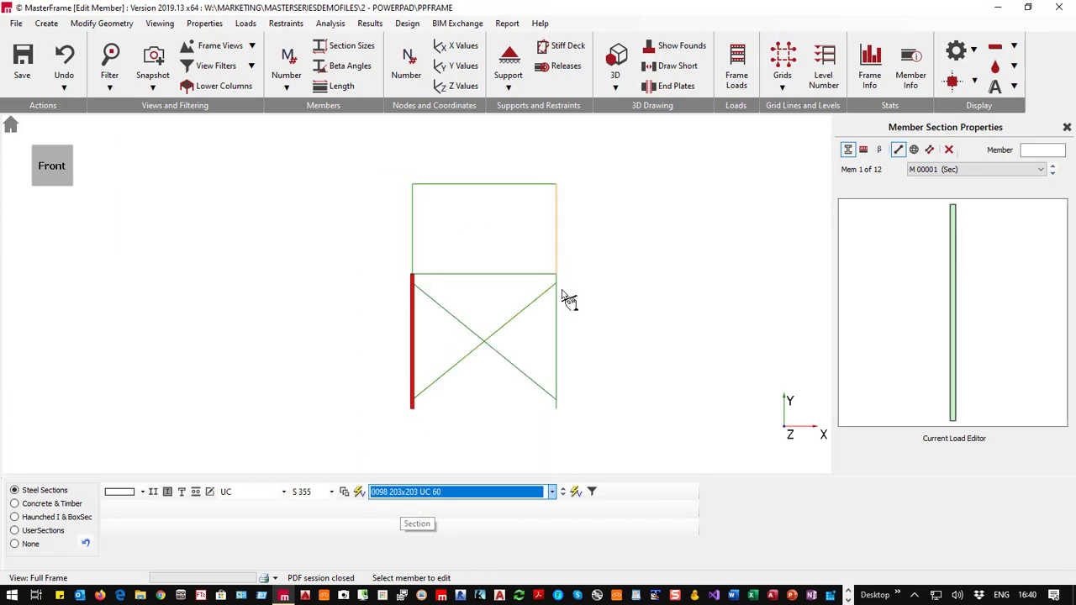
click(559, 336)
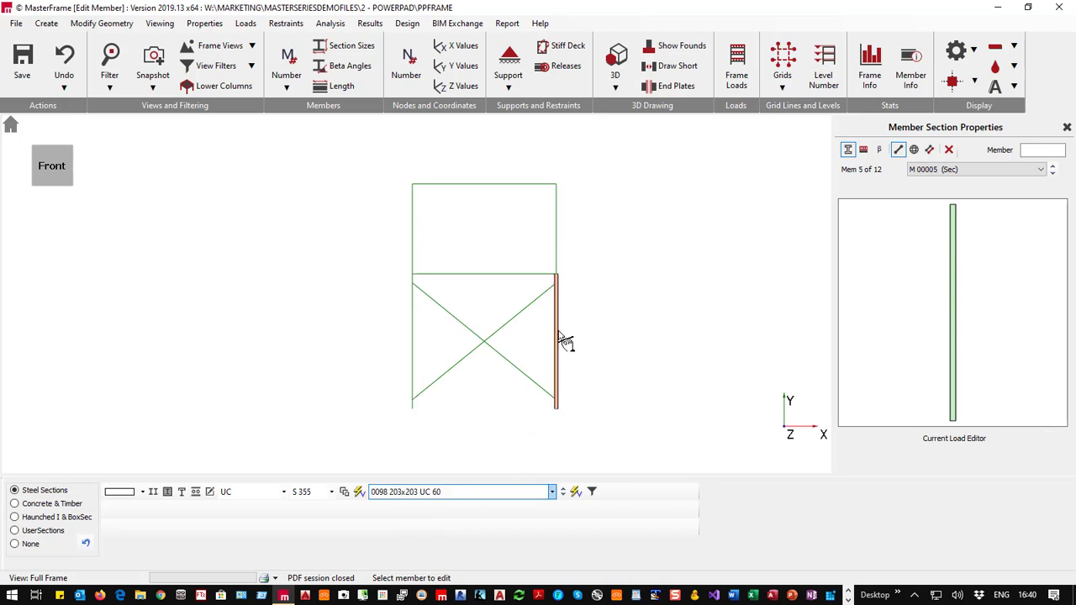
click(556, 233)
click(412, 231)
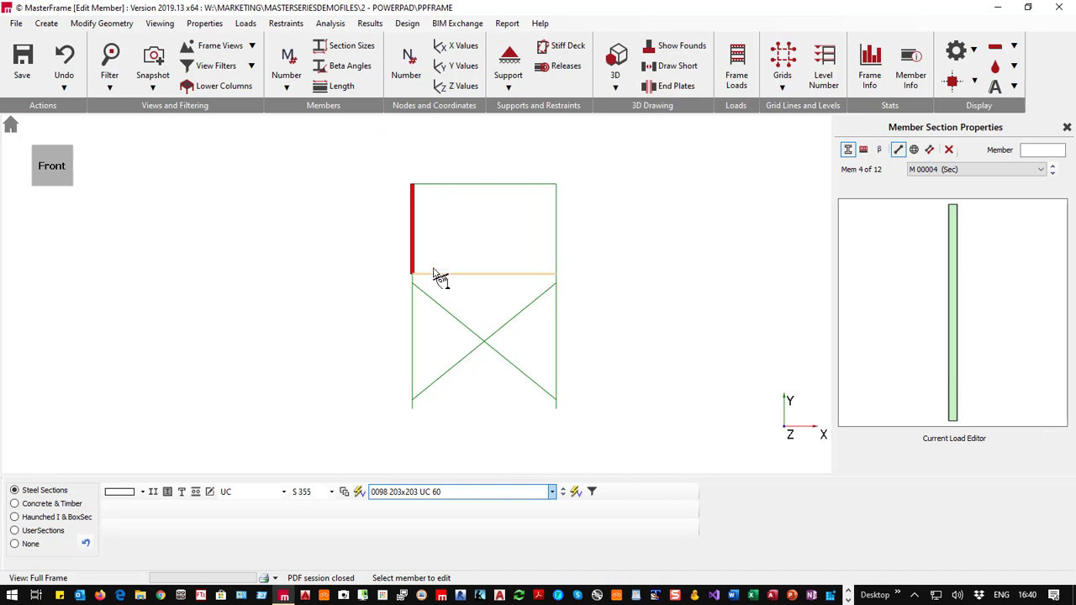
Step: Remove the member end releases from both ends of the first-floor beam
click(286, 23)
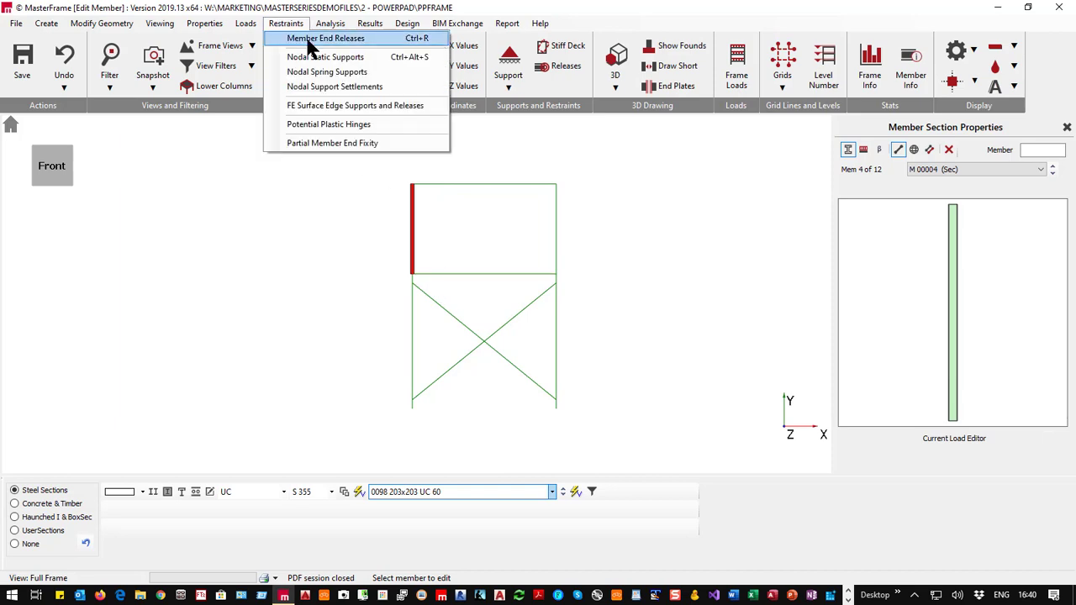
click(309, 42)
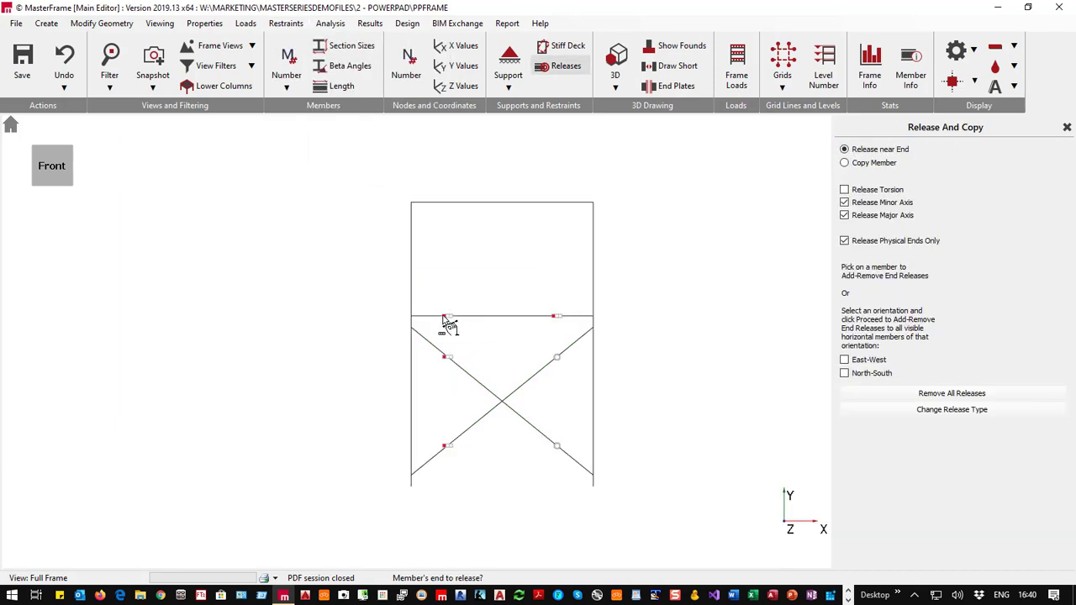
click(443, 317)
click(559, 319)
Step: Run the Plane Frame static analysis on the frame with the stiffer columns and fixed beam ends
click(331, 22)
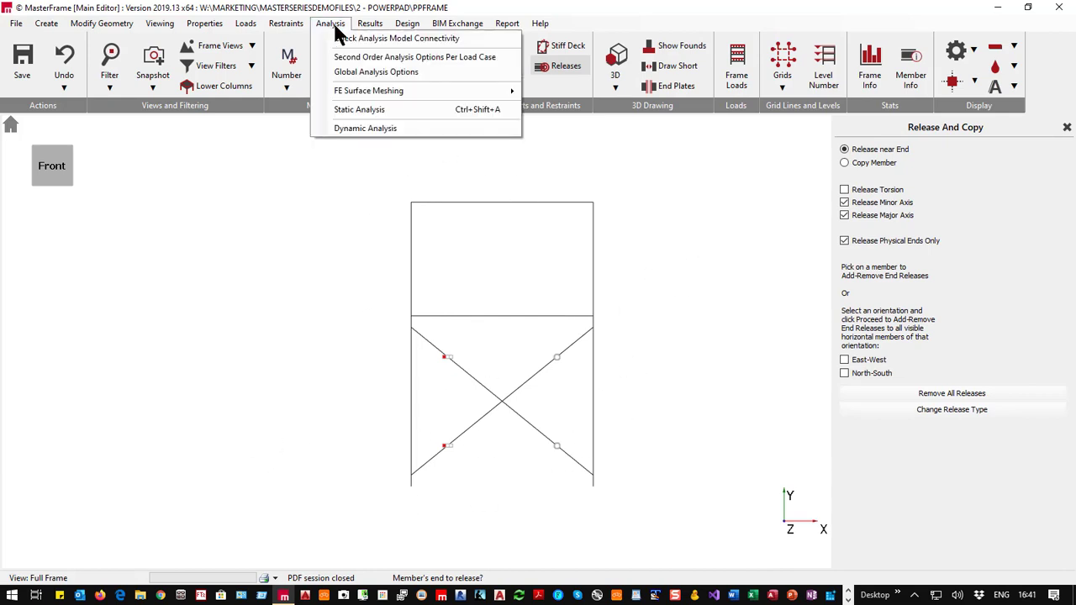
click(389, 108)
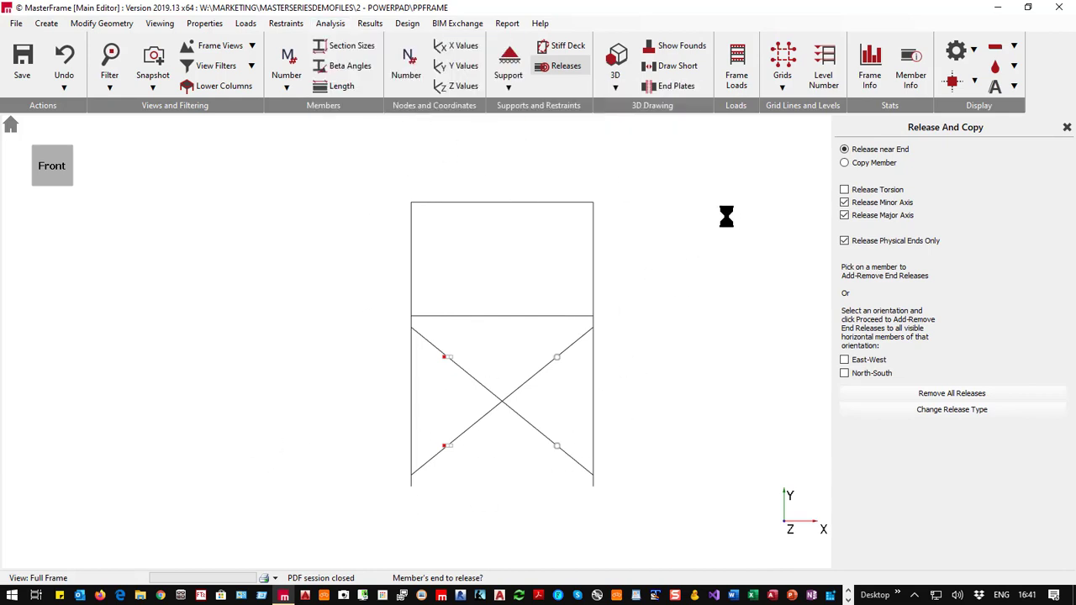
click(503, 369)
Step: Open Steel Member Design and review the design checks of the upper-storey column and the first-floor beam
click(368, 24)
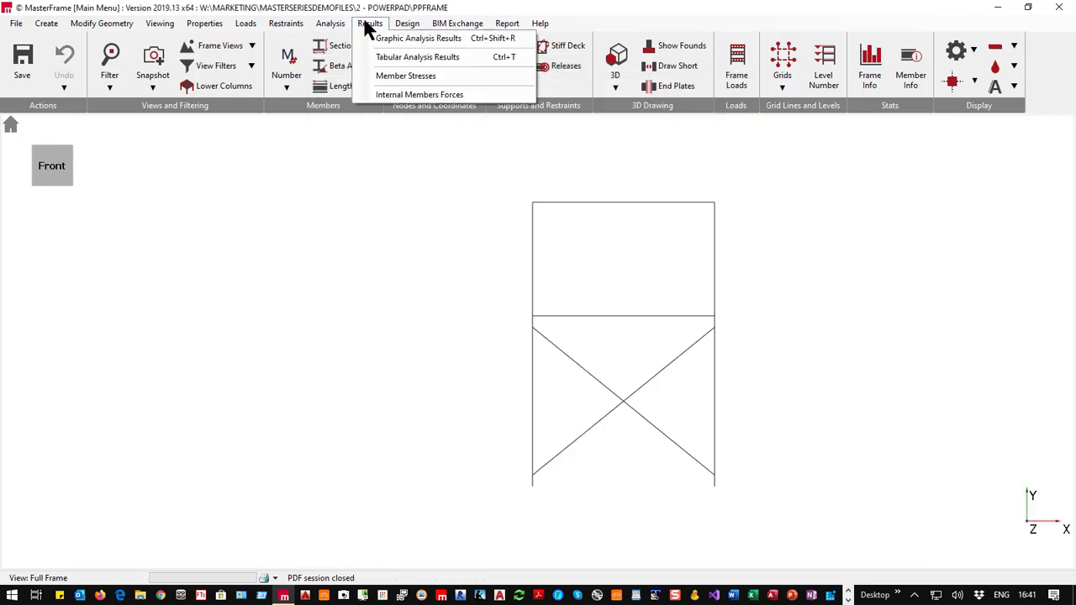
mouse_move(407, 23)
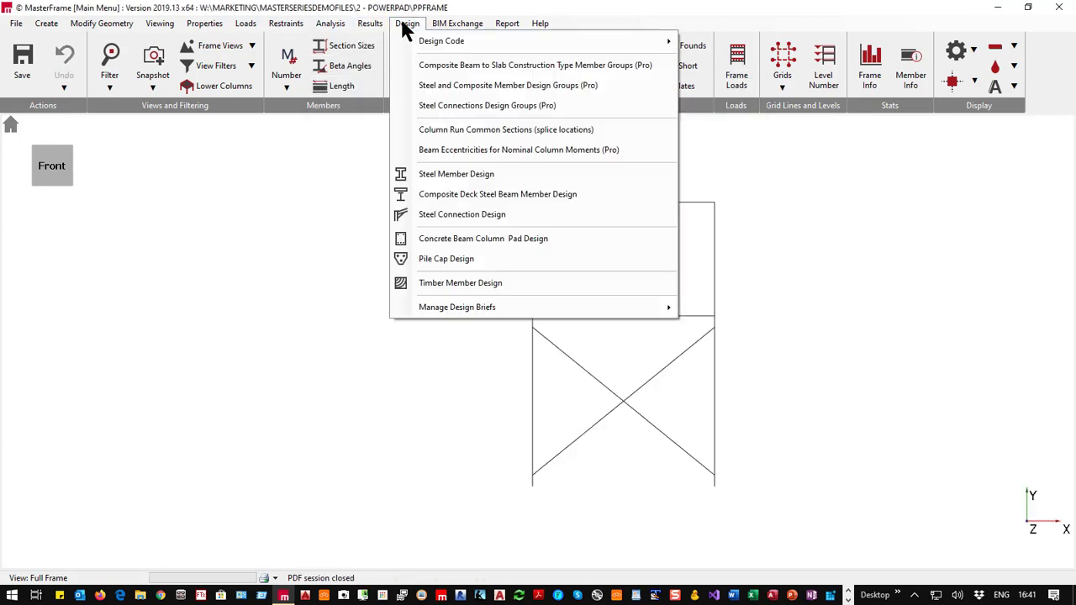
click(497, 175)
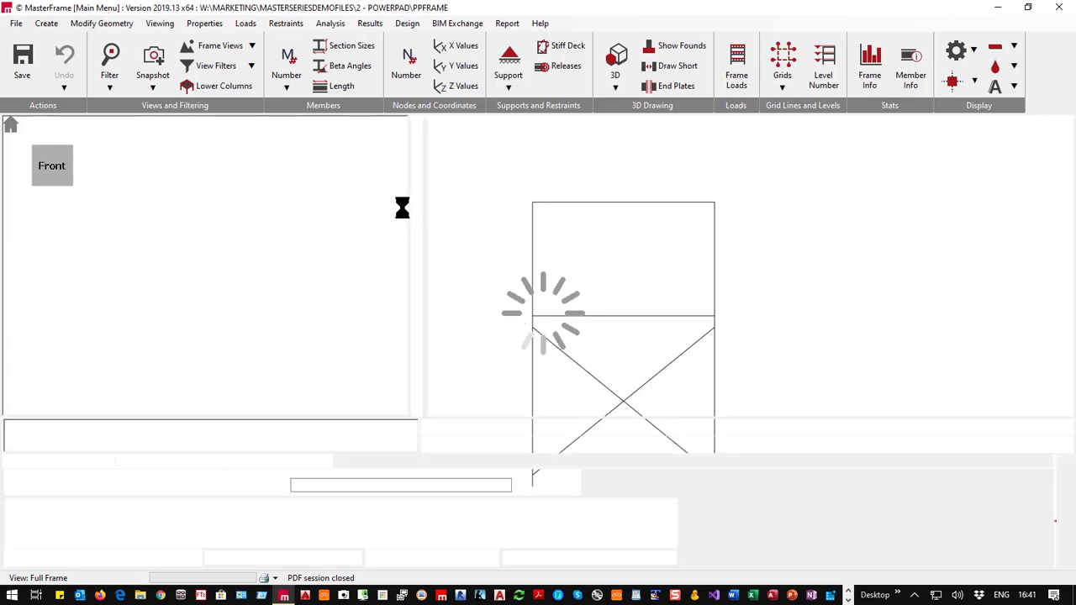
click(752, 217)
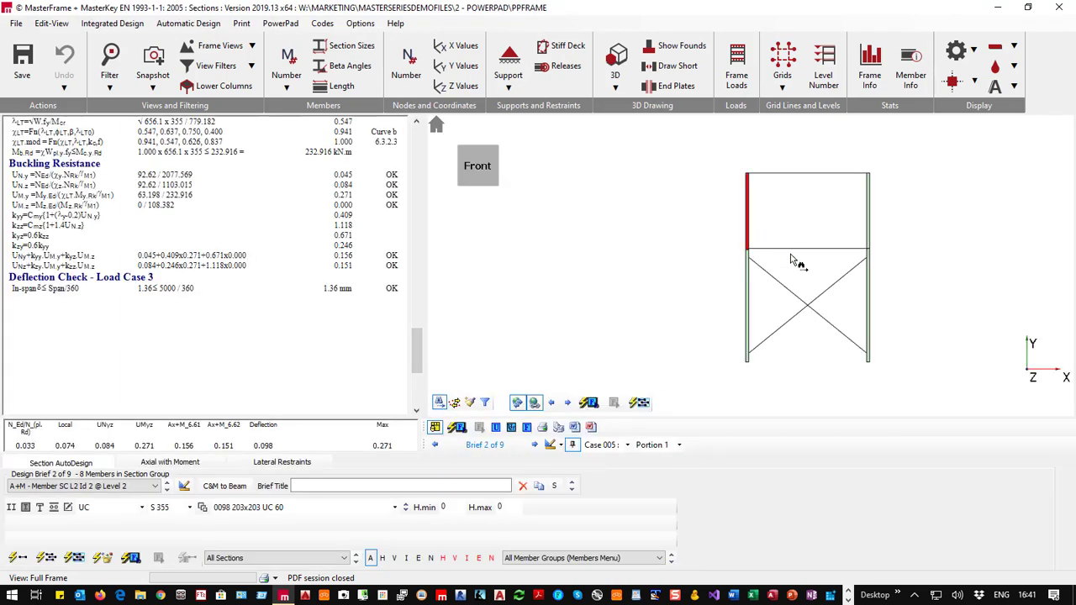
click(807, 253)
scroll(267, 227, up, 15)
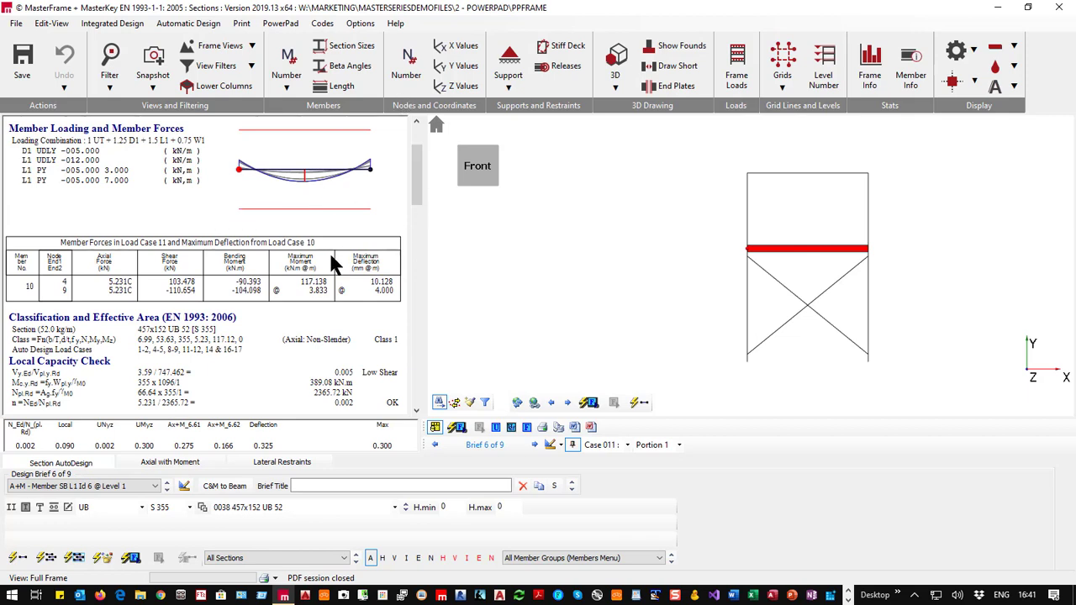
Step: Change the first-floor beam's section to 406x178 UB 60
click(405, 506)
click(405, 506)
click(406, 506)
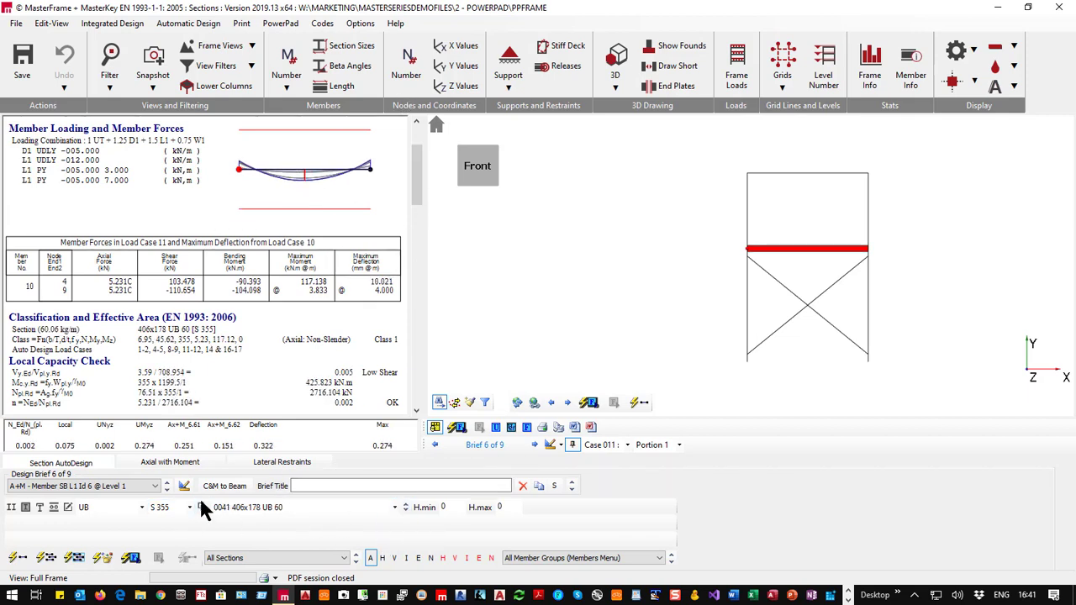
Step: Reduce the first-floor beam's section to the lighter 406x140 UB 39
click(404, 508)
click(404, 508)
click(405, 509)
click(403, 509)
click(403, 508)
click(401, 509)
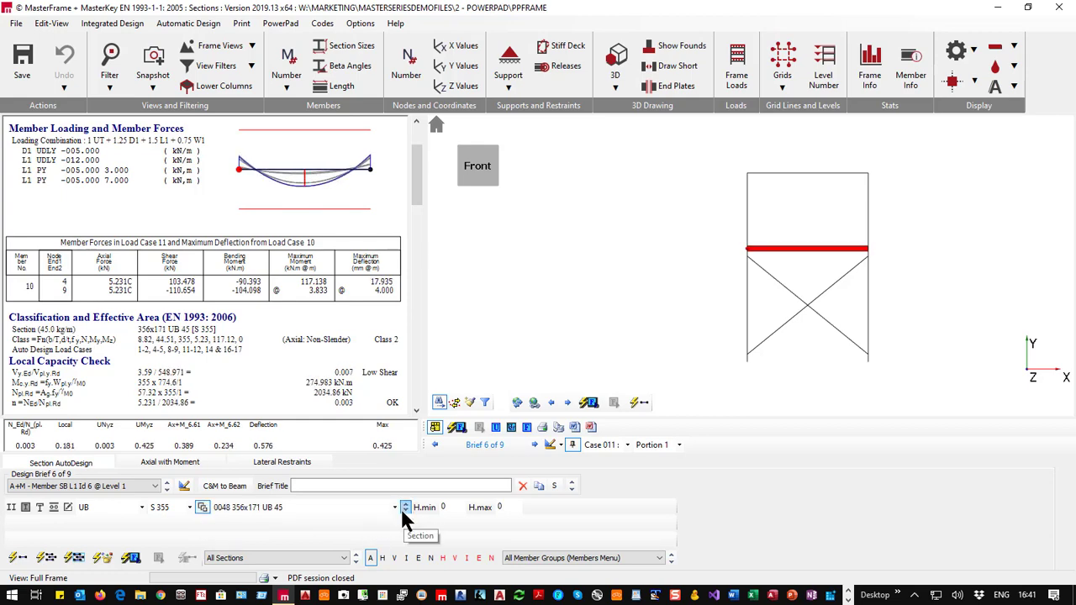
click(404, 507)
click(405, 507)
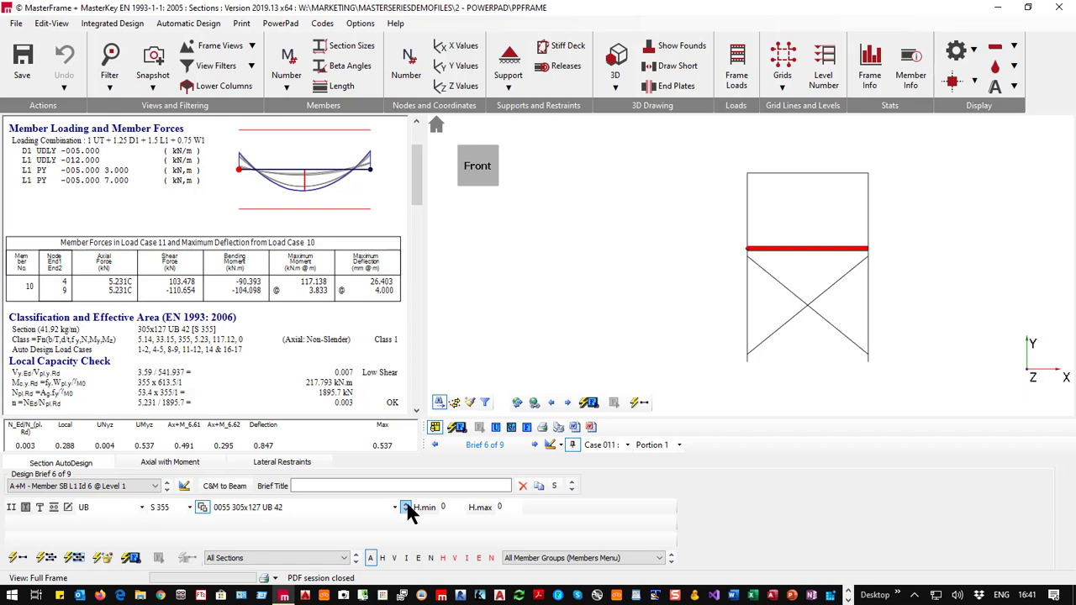
click(406, 508)
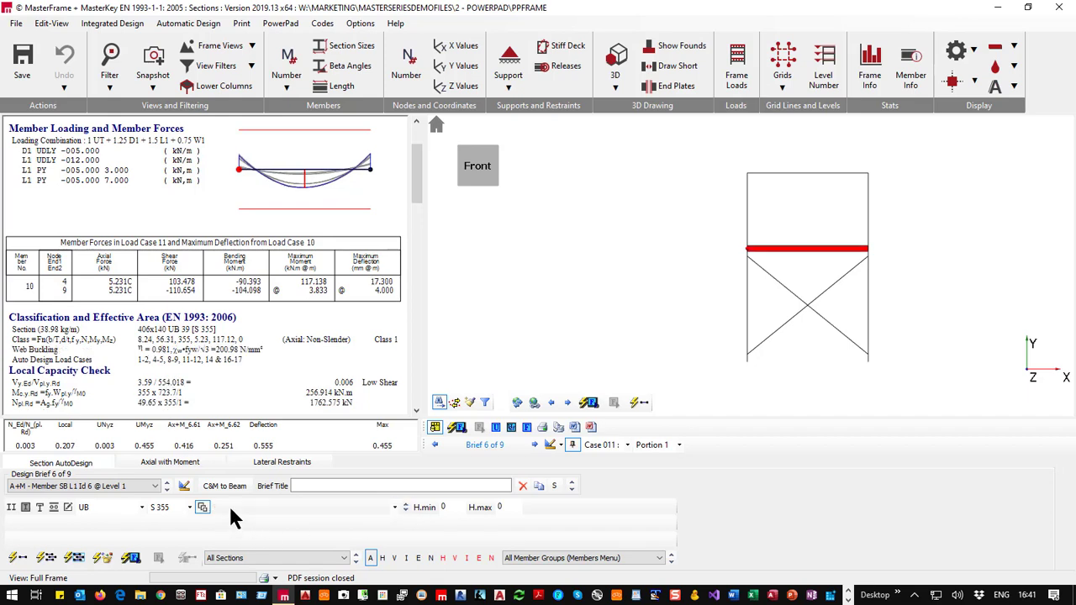
Step: Change the roof beam's section to 305x165 UB 54 and update its design forces
click(806, 174)
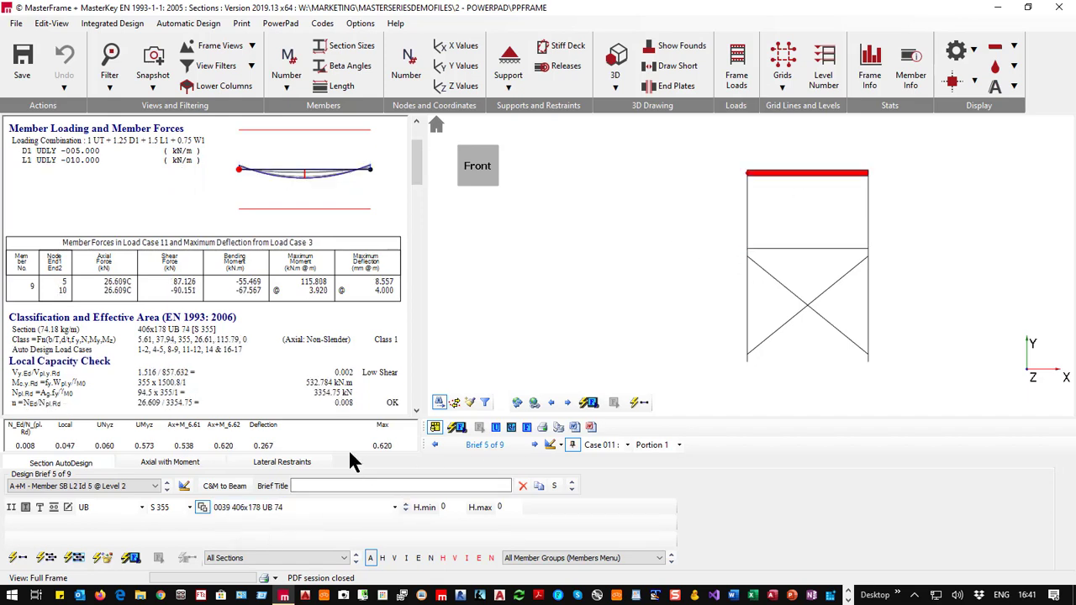
click(291, 508)
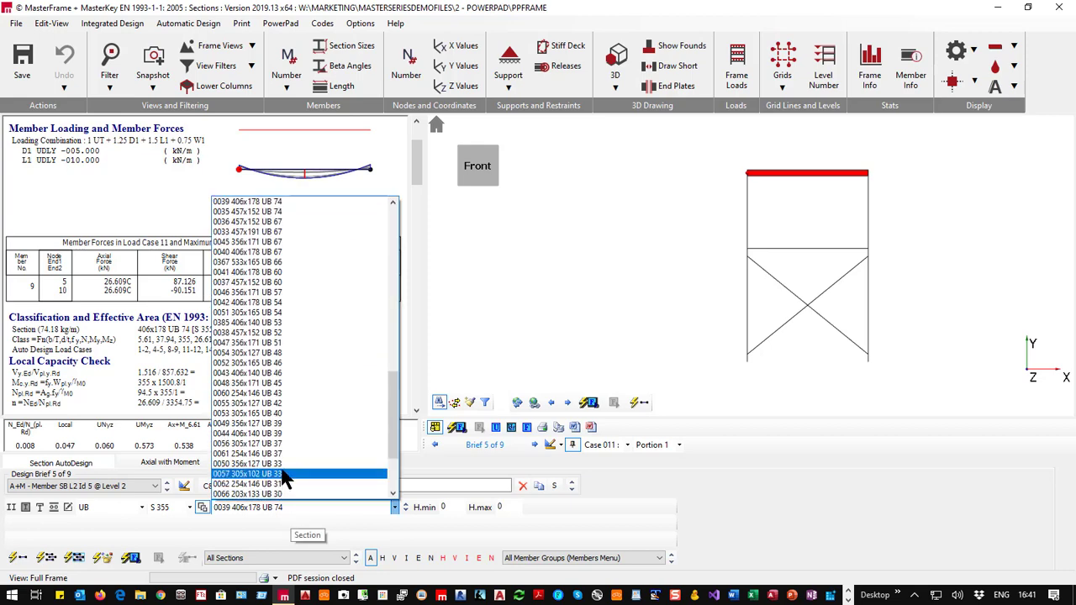
click(287, 372)
click(407, 507)
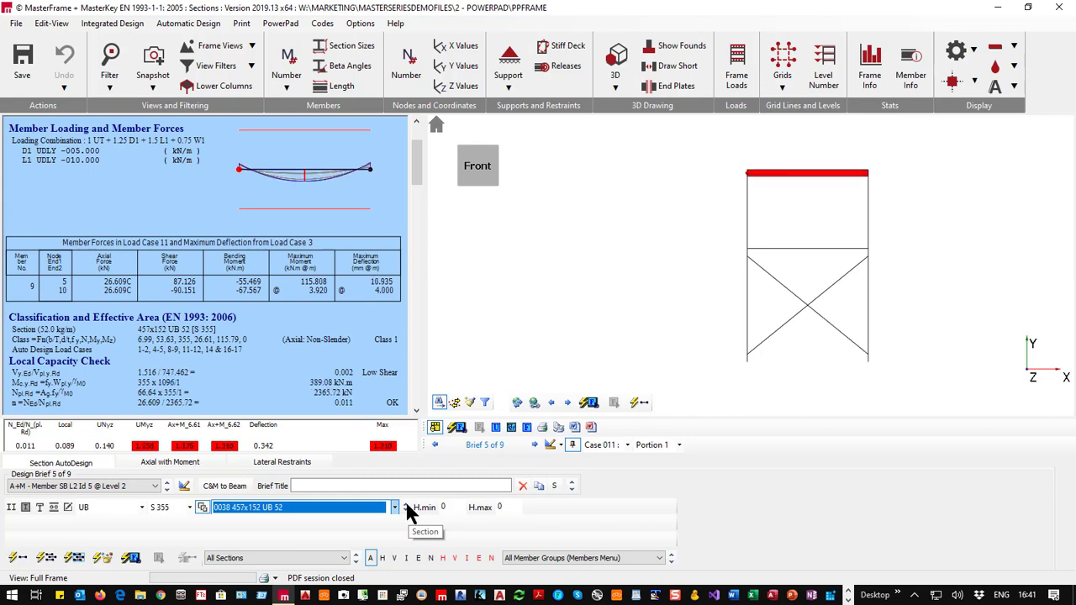
click(407, 507)
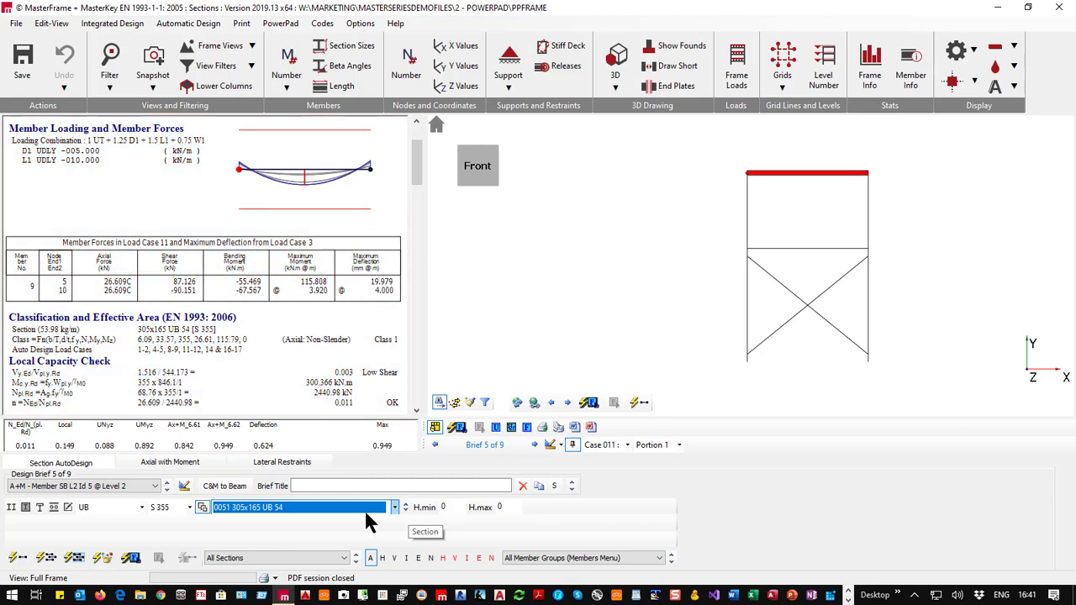
click(261, 508)
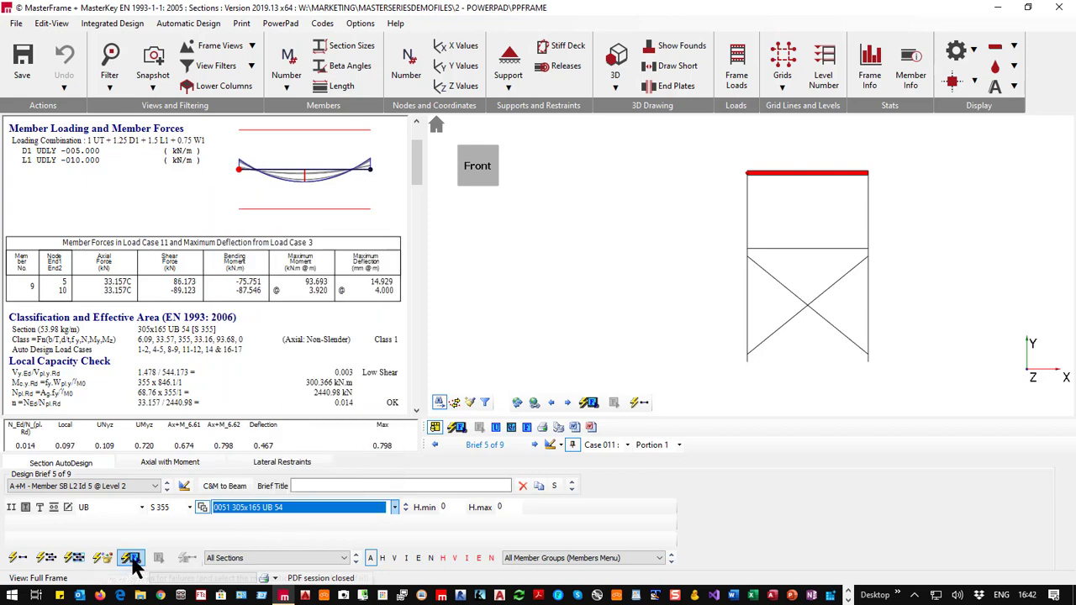
Step: Scan all members in the current view for design failures and review the first-floor beam's checks again
click(131, 559)
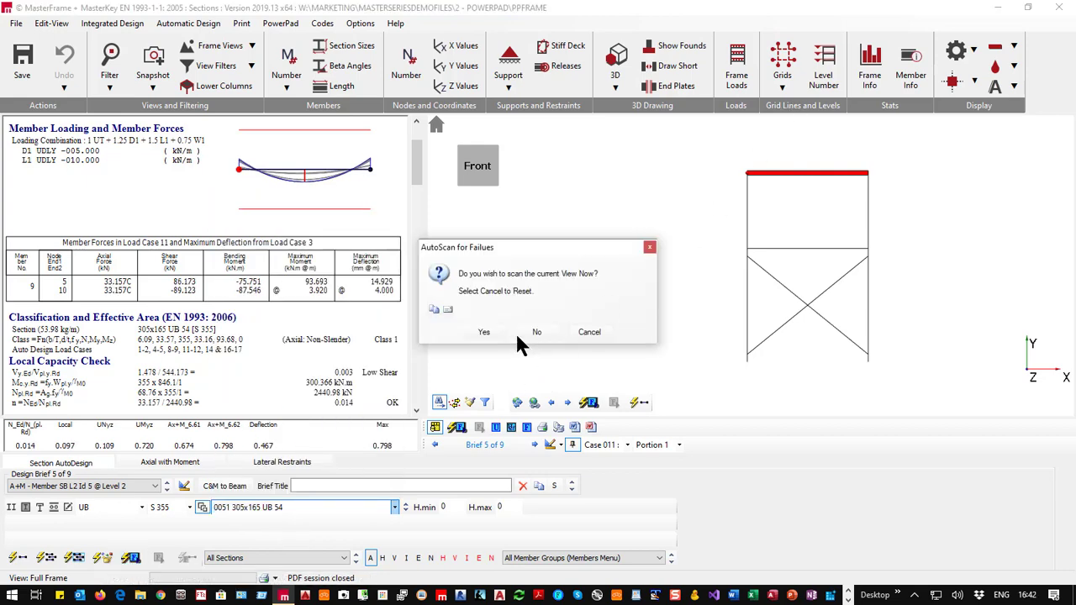
click(491, 332)
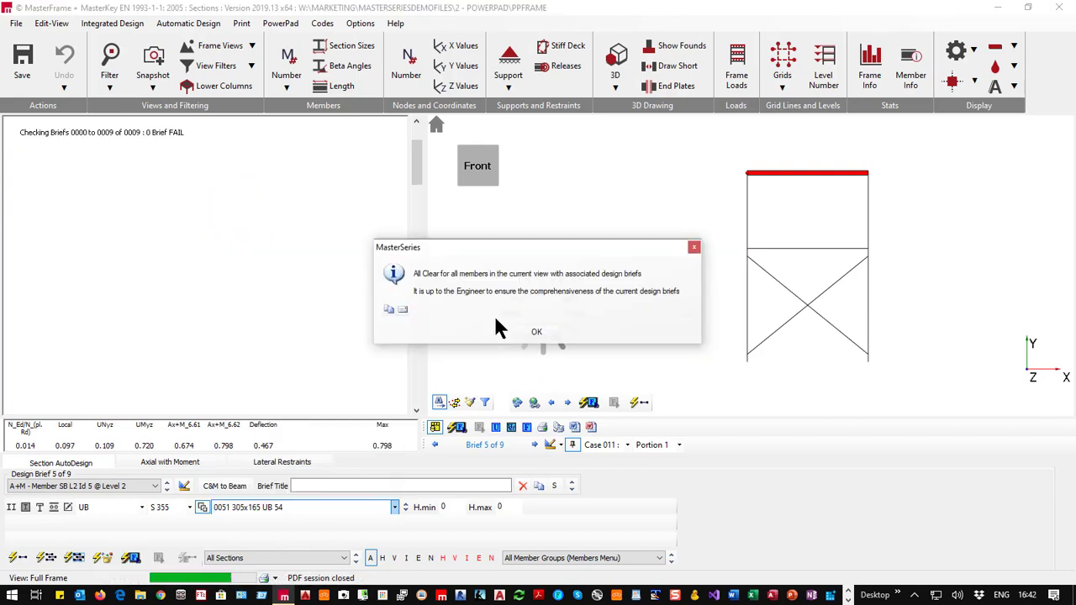
click(537, 333)
click(746, 309)
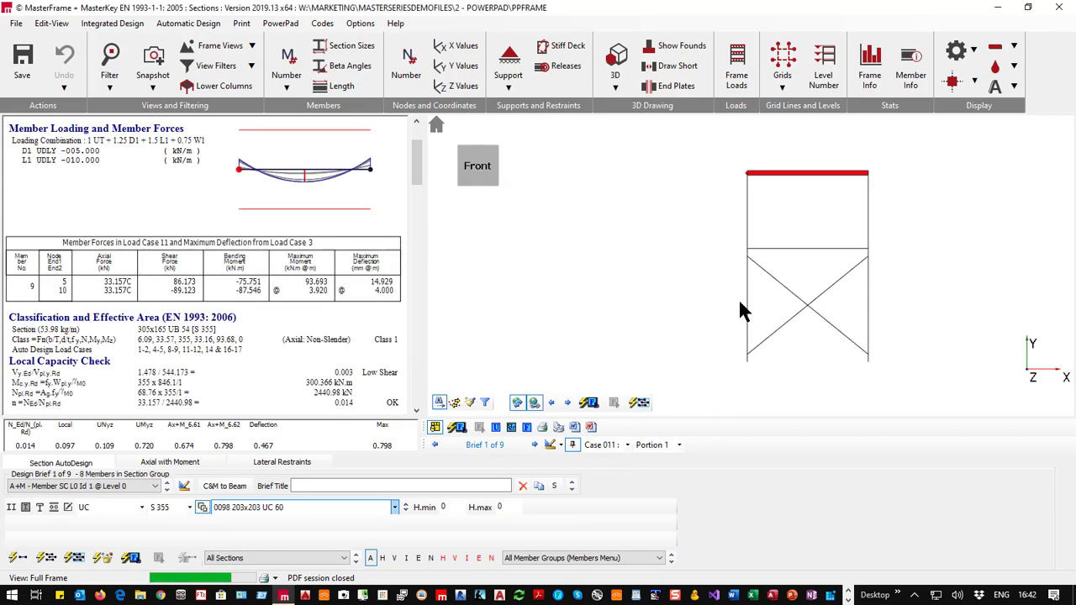
click(782, 283)
click(803, 258)
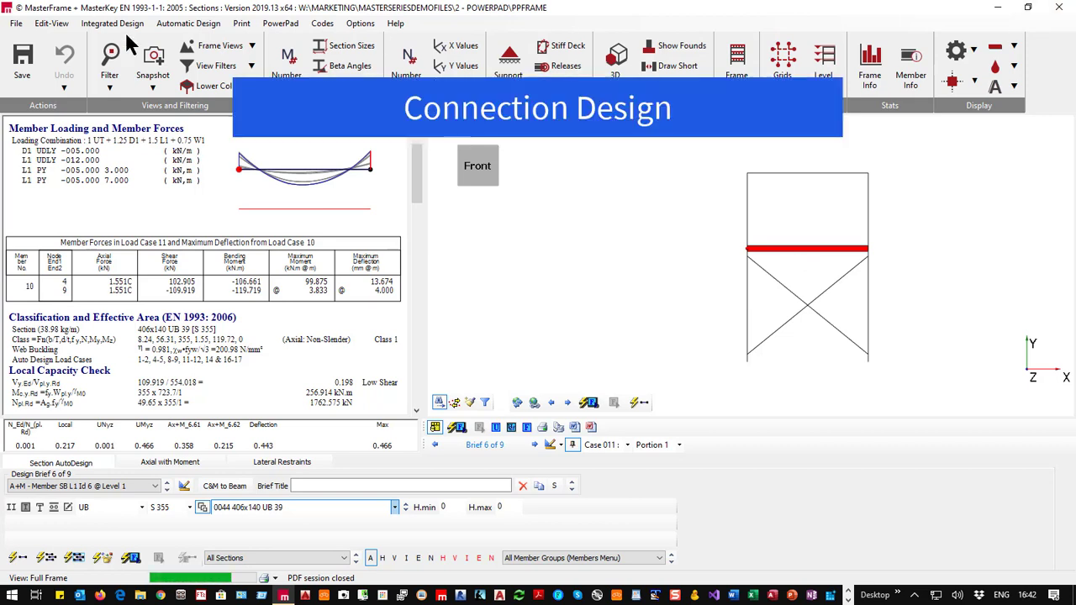
Step: Open the Elastic Critical Load Factor brief and review its load case results and Sway Stability Summary
click(69, 486)
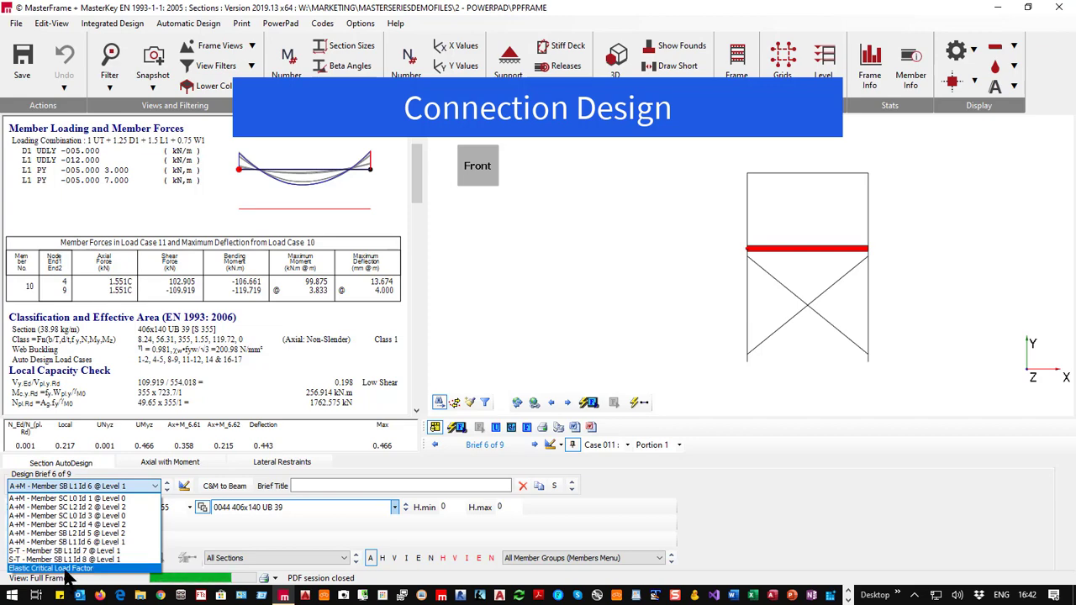
click(64, 568)
scroll(160, 370, down, 10)
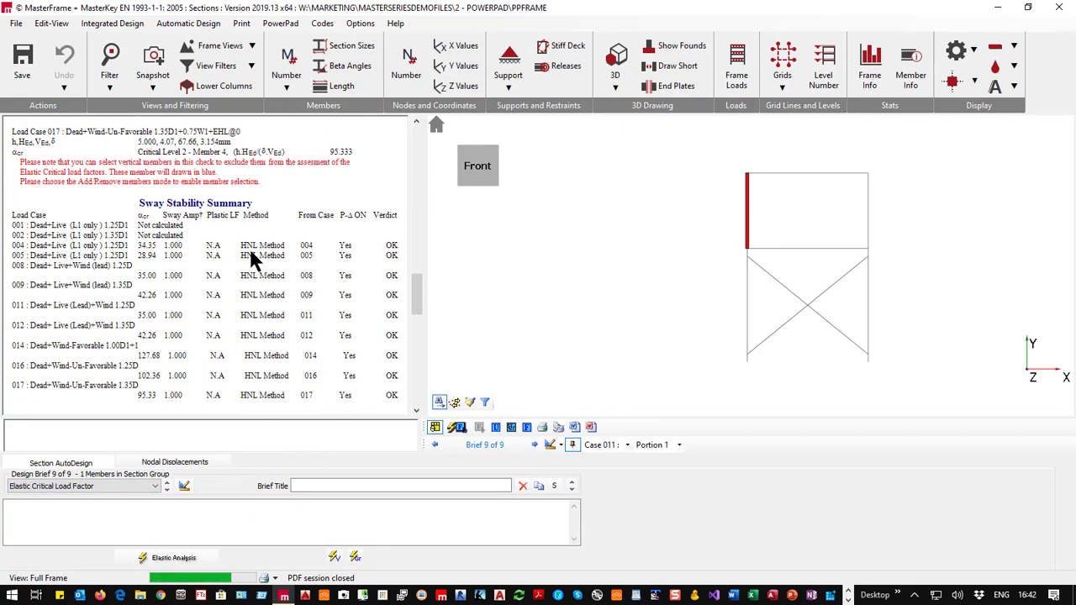
scroll(387, 355, up, 10)
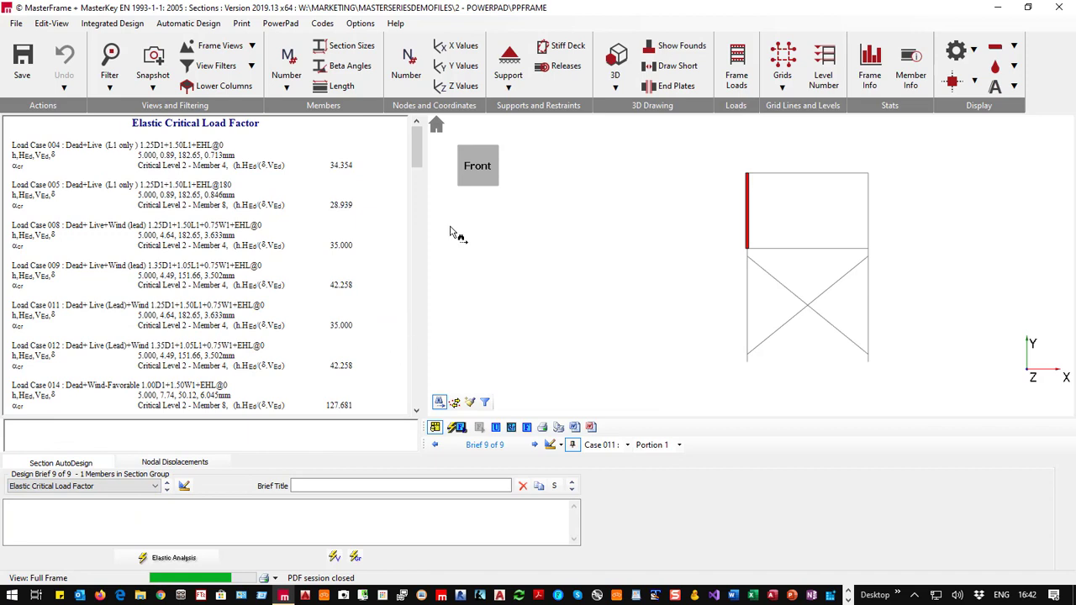
Step: Leave member design, saving the MasterFrame data file, and open Steel Connection Design for the frame
click(1059, 10)
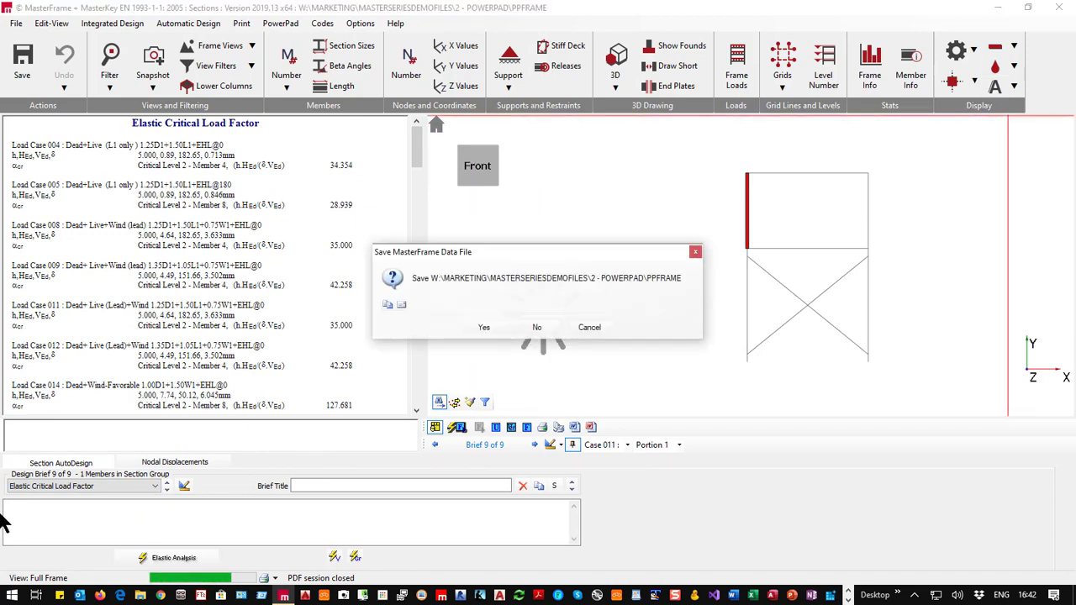
click(485, 328)
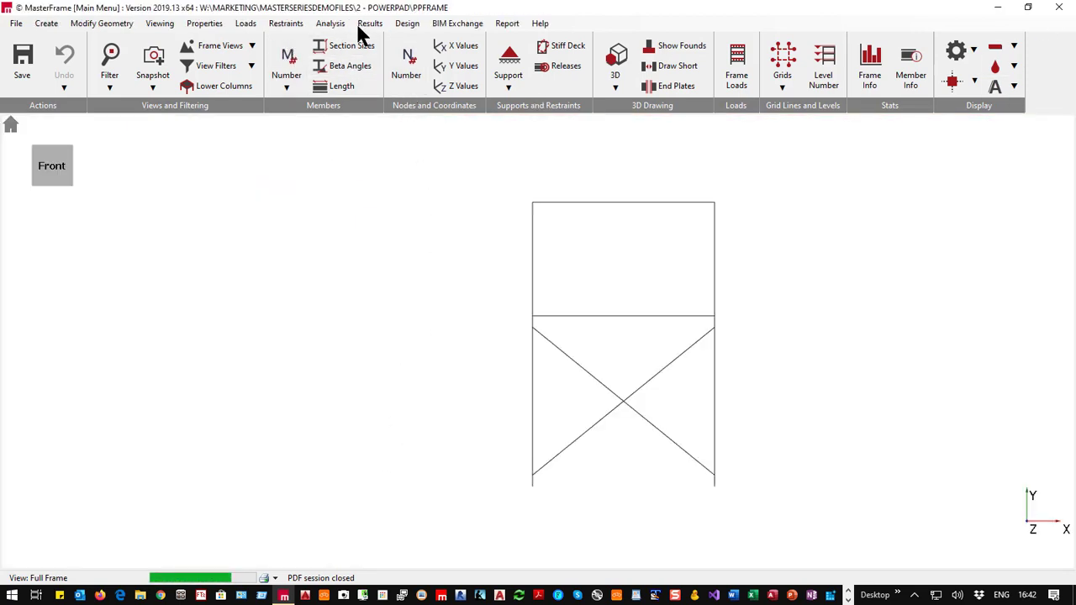
click(366, 24)
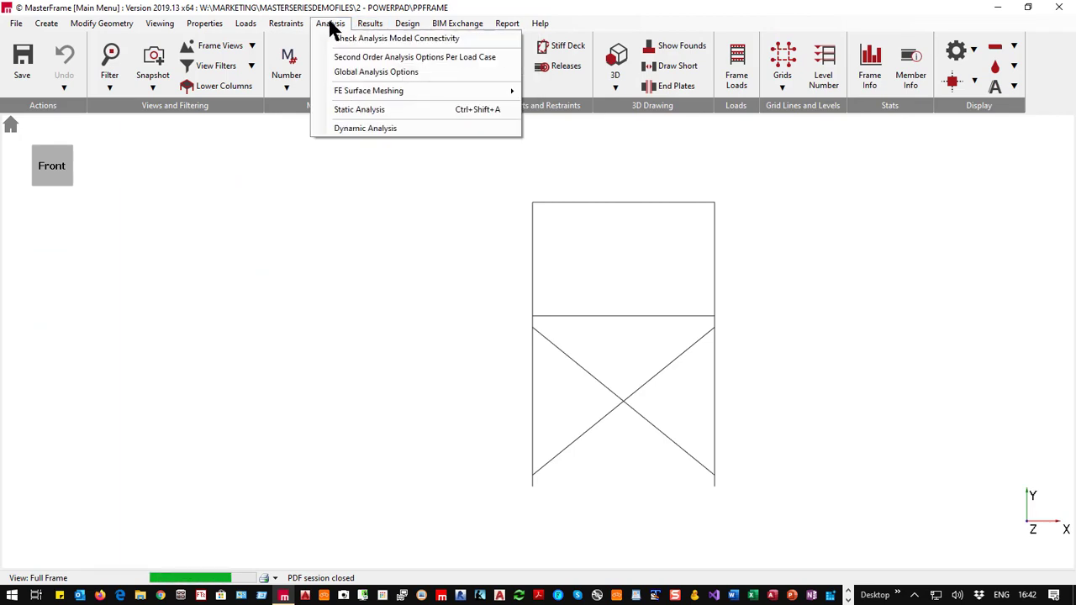
click(330, 25)
click(409, 27)
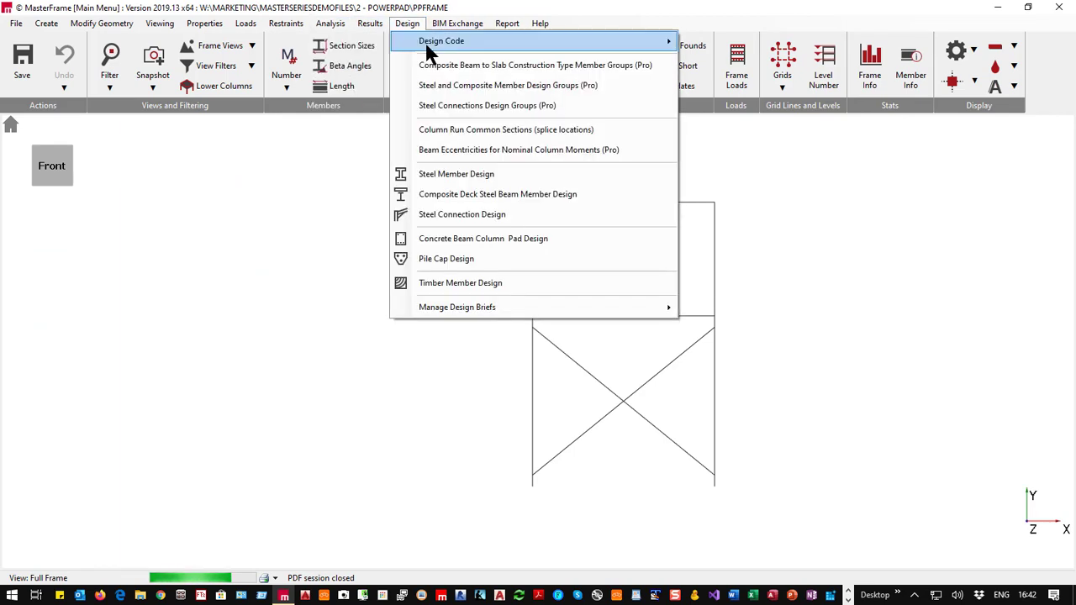
click(481, 214)
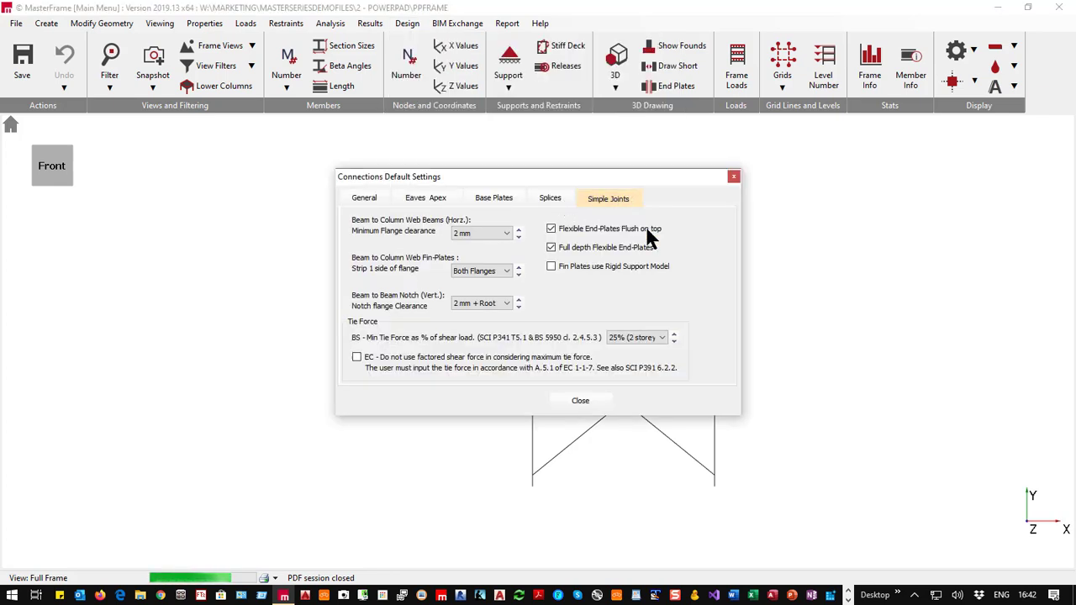
Step: Set the default BS minimum tie force for simple joints to 00% (1 storey) and accept the connection defaults
click(635, 338)
click(620, 385)
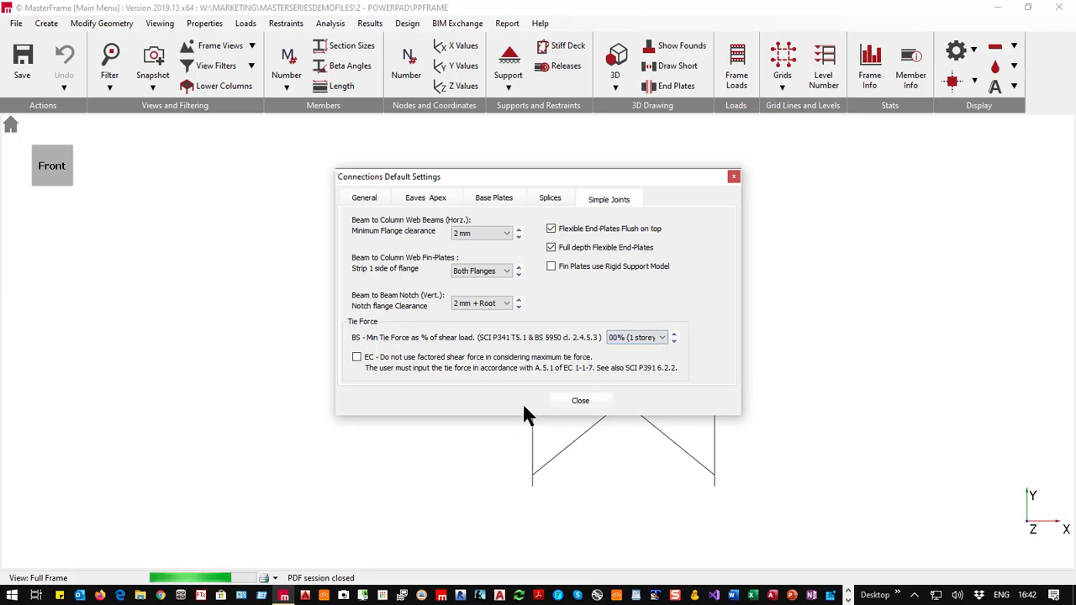
click(579, 401)
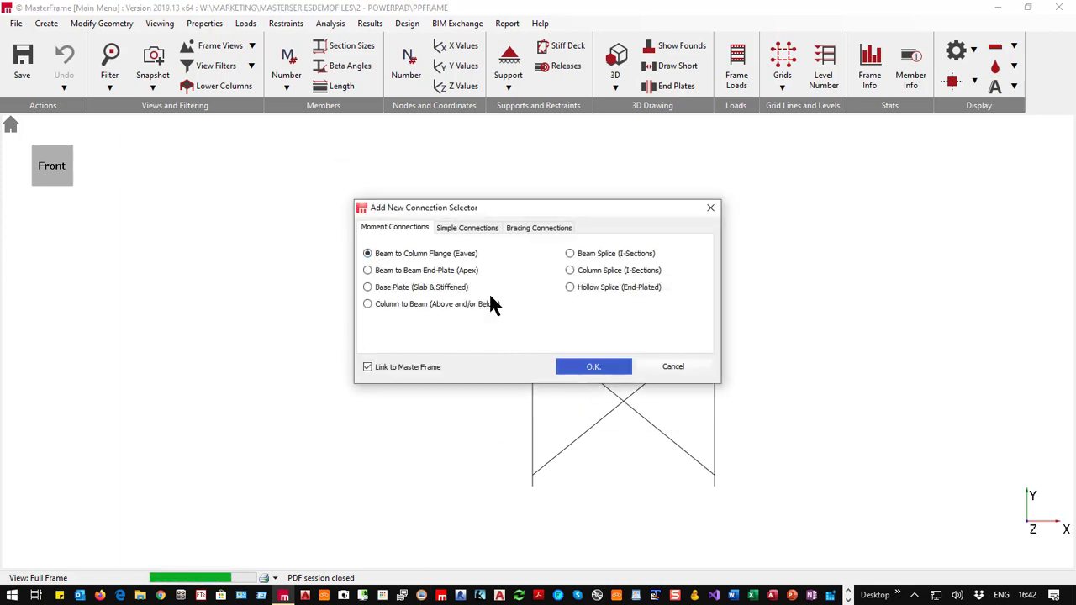
Step: Add a Beam to Column Flange (Eaves) moment connection at End 1 of the first-floor beam and scan it for design failures
click(592, 370)
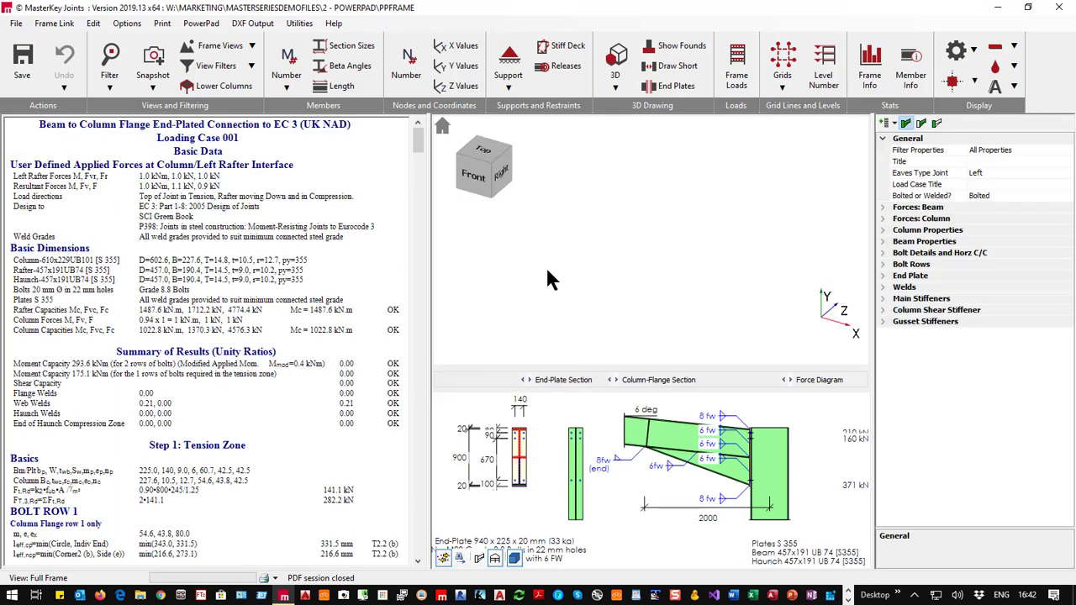
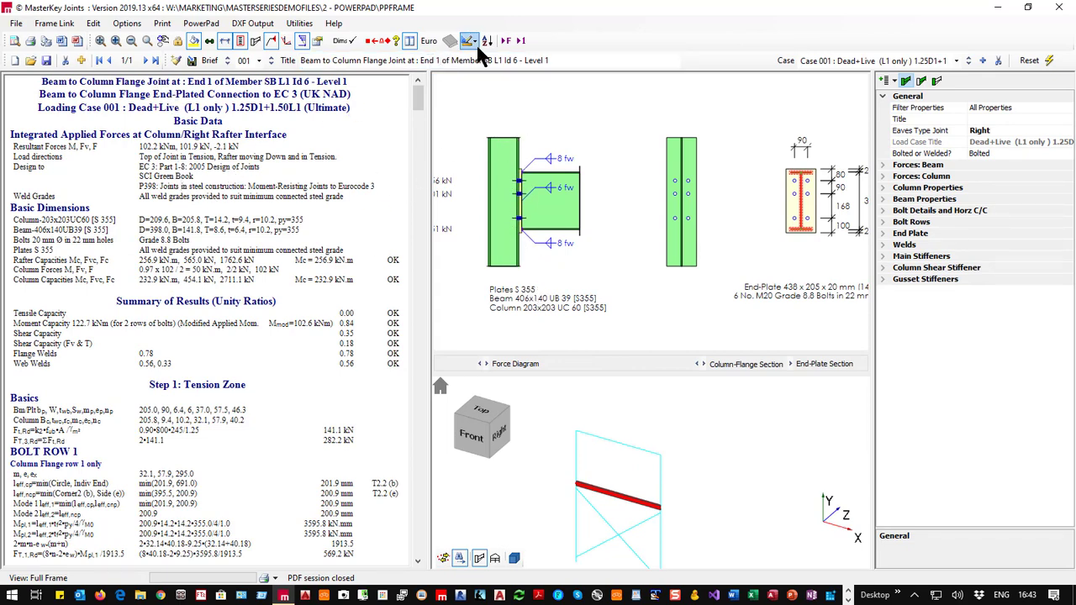
click(521, 40)
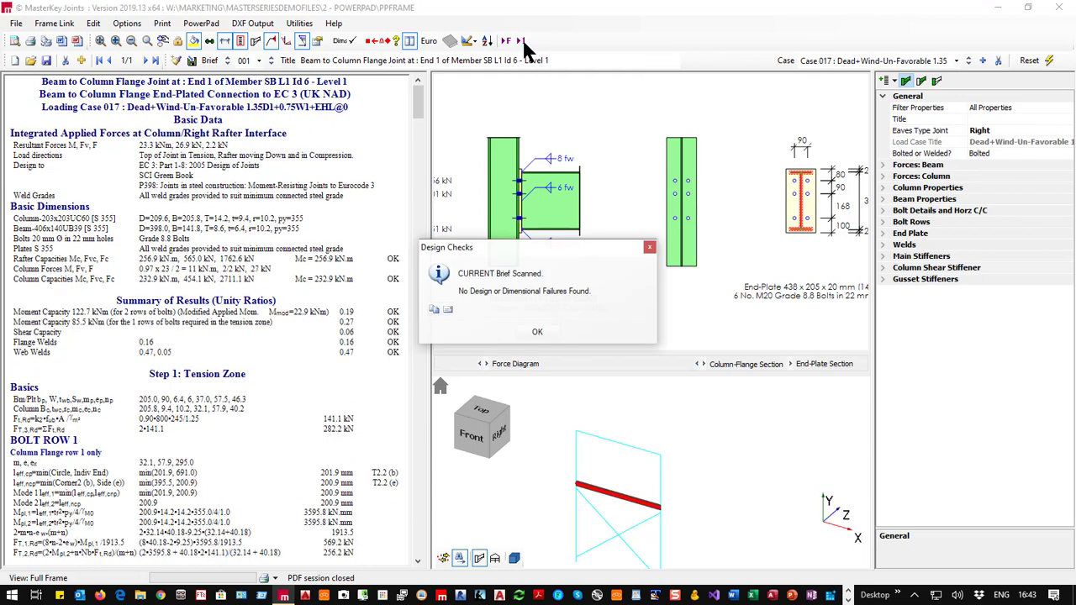
click(538, 334)
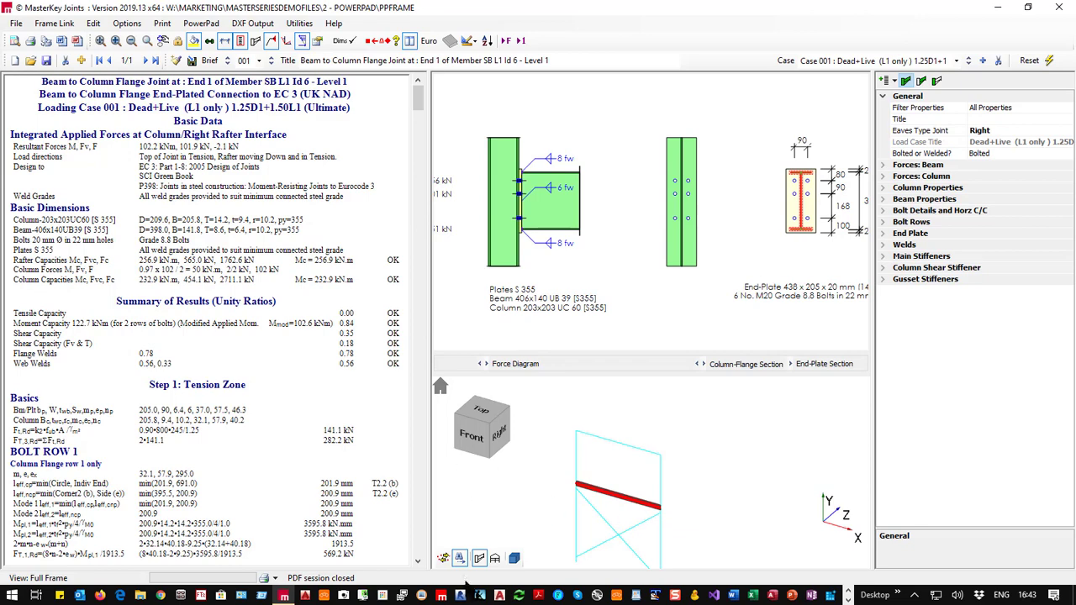
Step: Reassign the eaves connection to End 2 of the first-floor beam and scan the brief for design failures
click(443, 558)
click(654, 511)
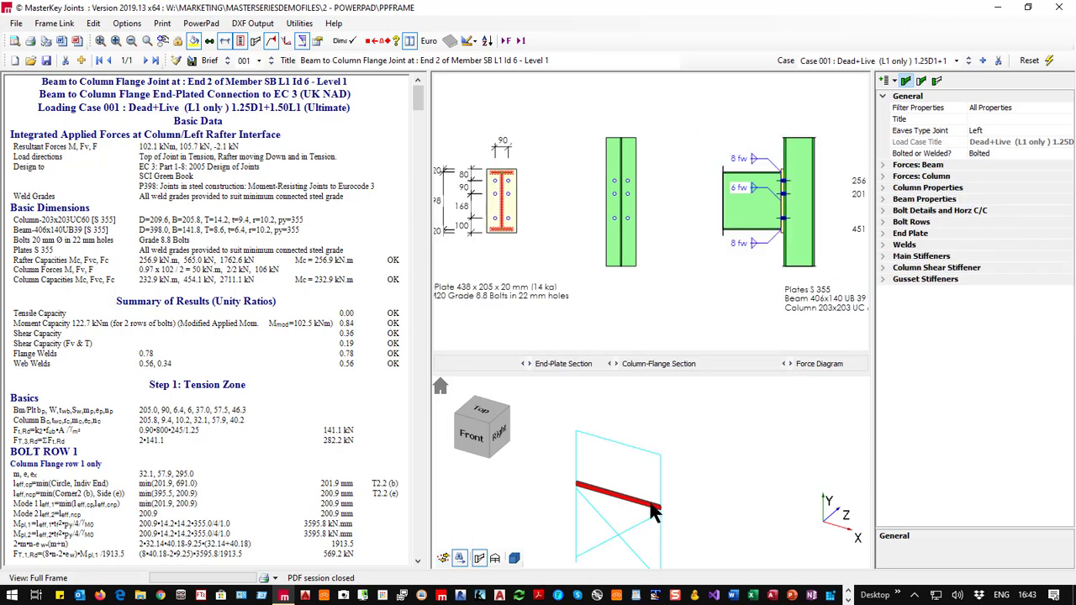
click(522, 44)
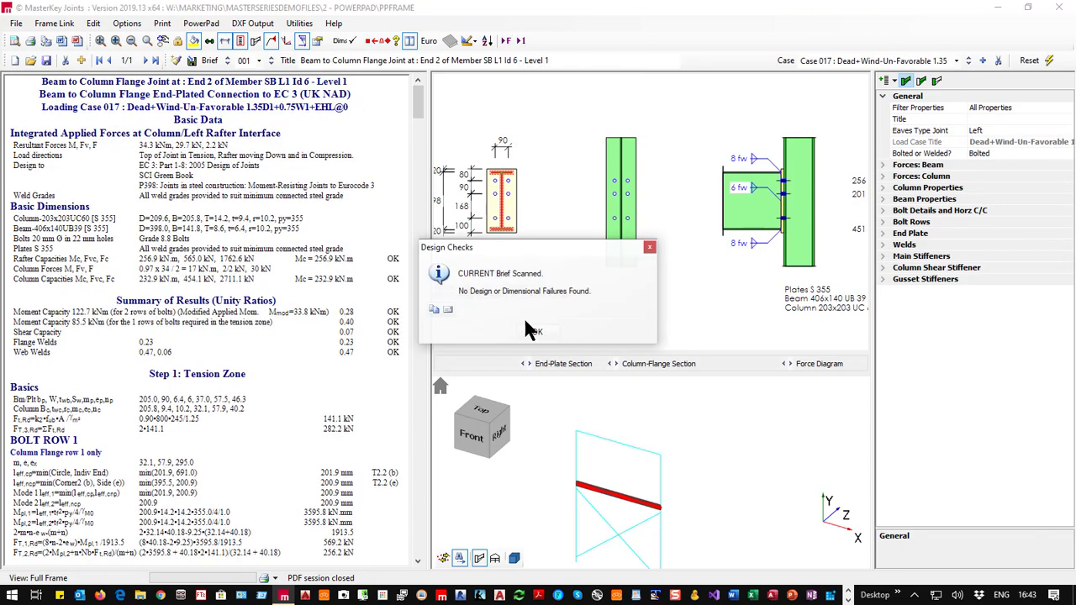
click(536, 334)
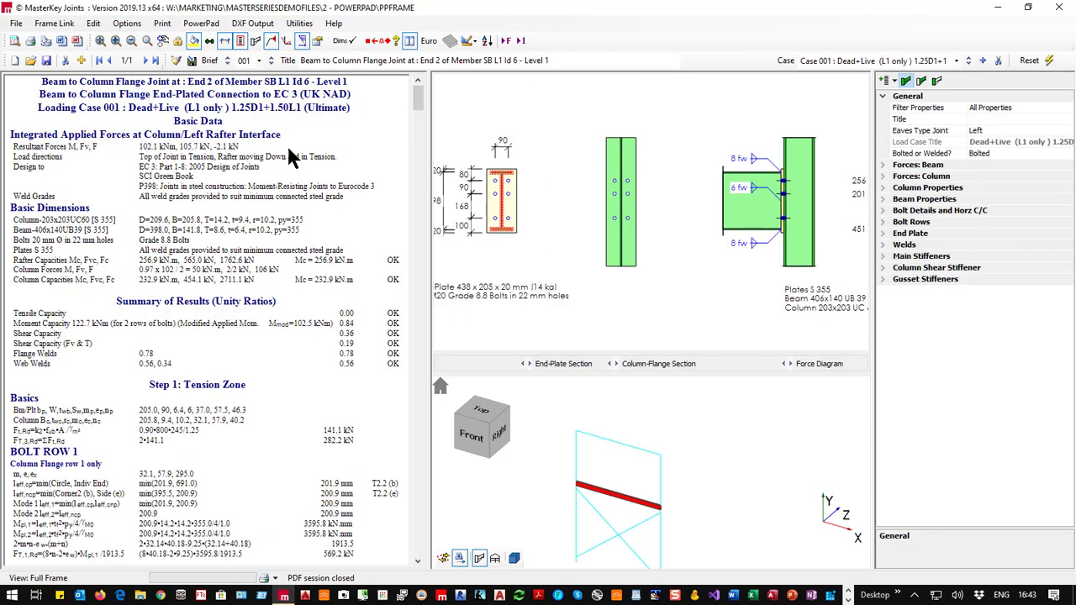
Step: Add a second eaves connection brief at End 2 of the Level 2 roof beam and scan it for design failures
click(179, 69)
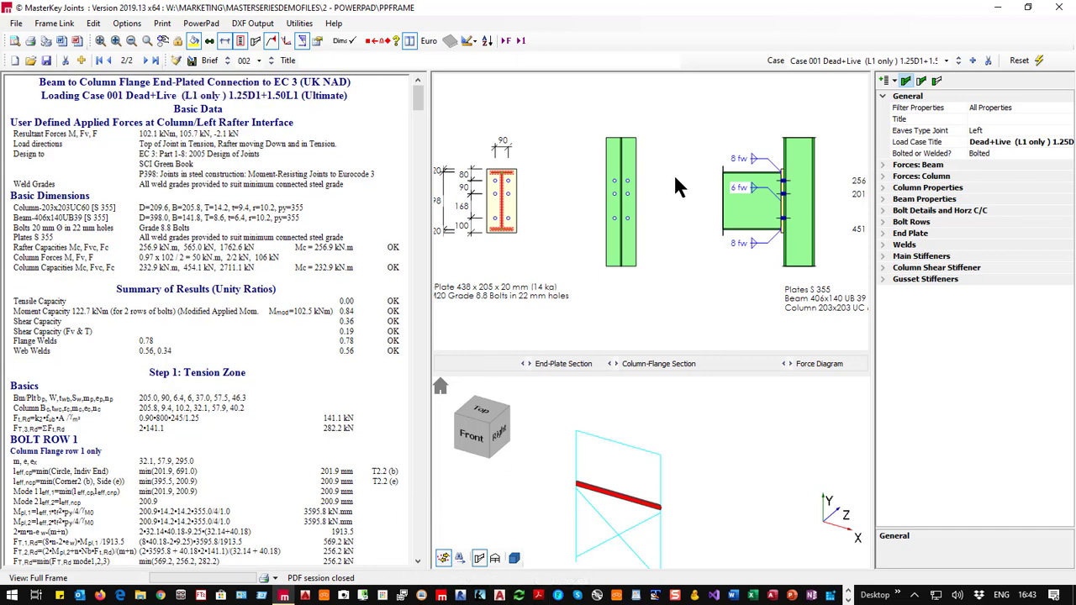
click(654, 458)
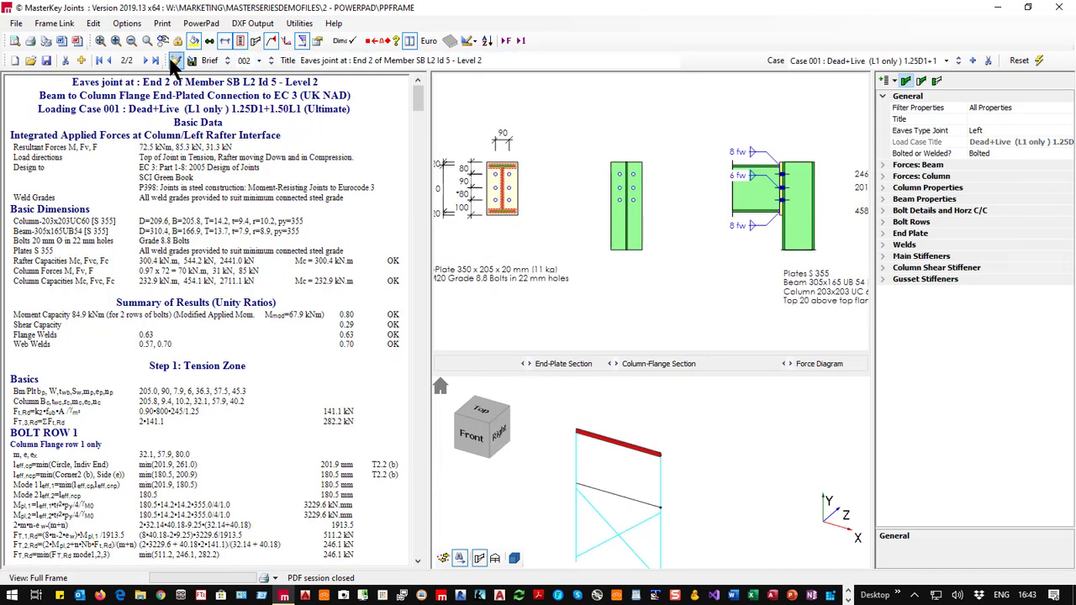
click(522, 40)
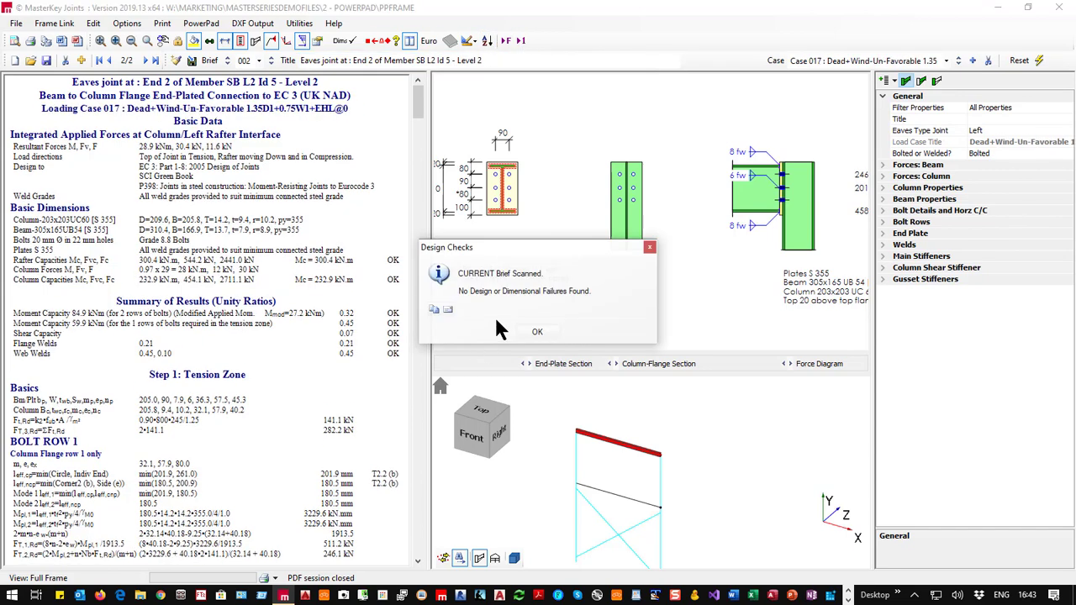
click(536, 332)
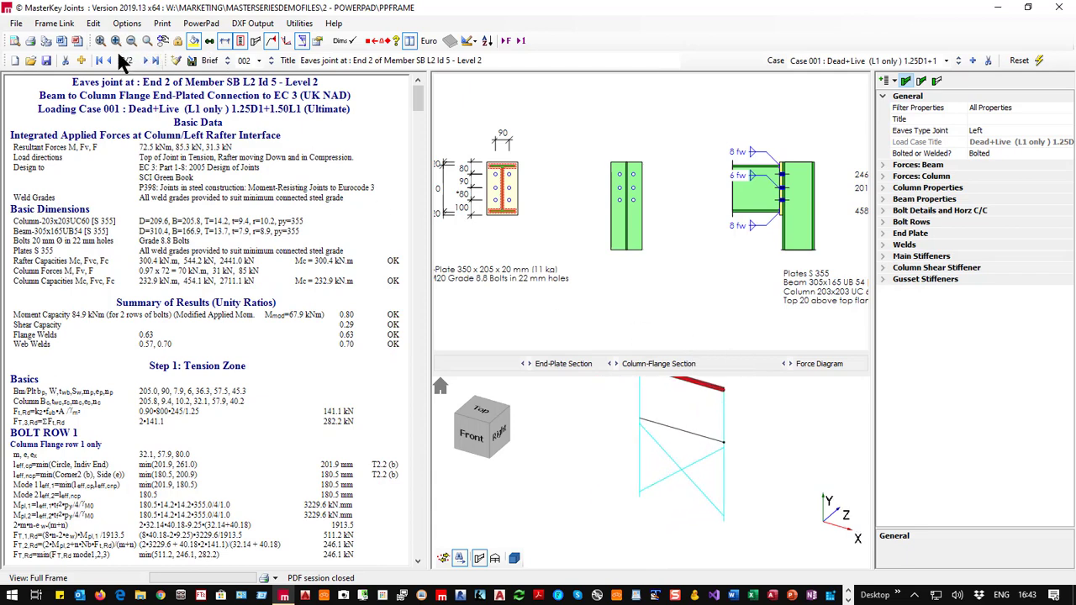
Step: Add a Base Plate (Slab & Stiffened) connection linked to MasterFrame at End 1 of the Level 0 column SC L0 Id 3
click(80, 61)
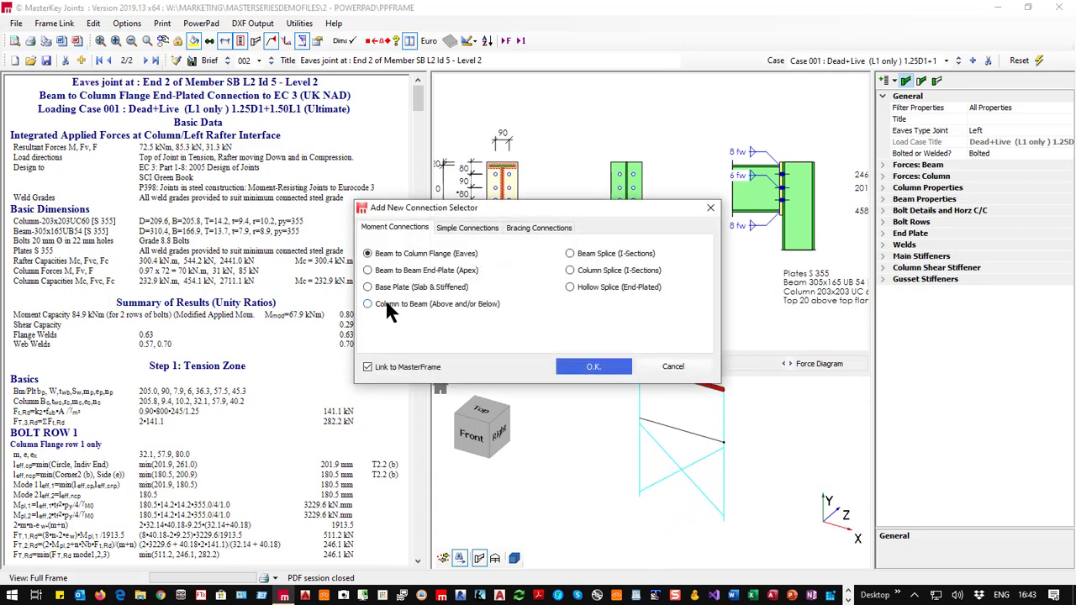
click(592, 368)
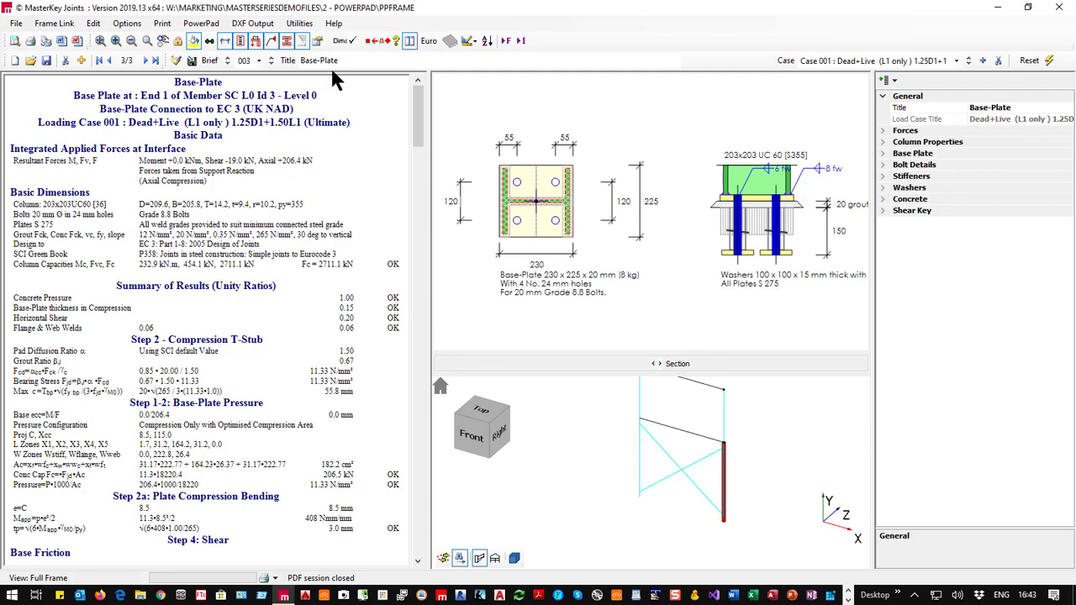
Step: Scan the base-plate brief for design failures, and reassign it to End 1 of the Level 0 column SC L0 Id 1 with a repeat scan
click(522, 42)
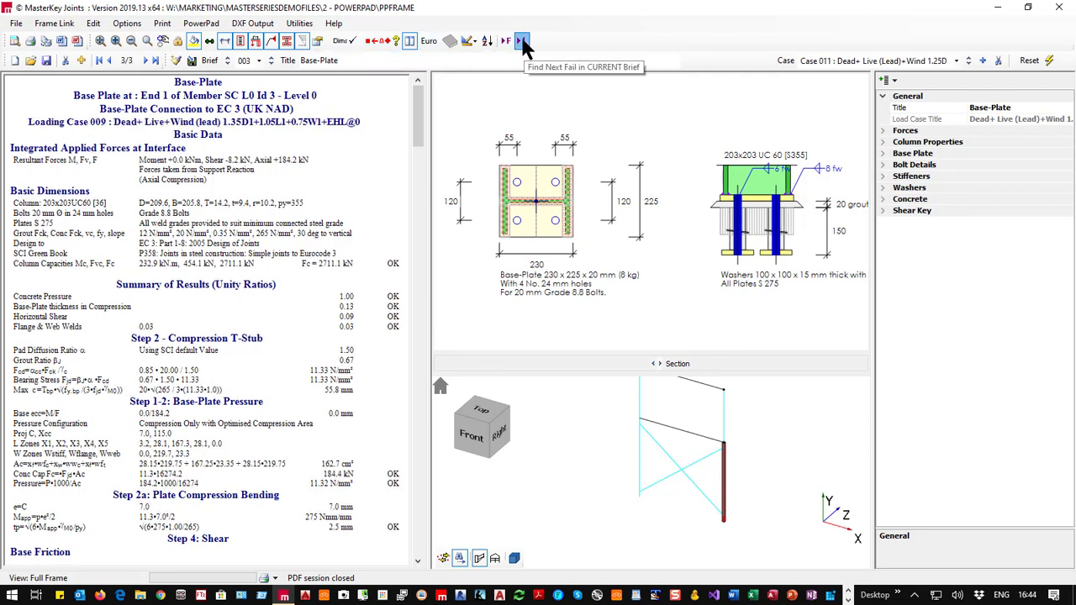
click(537, 331)
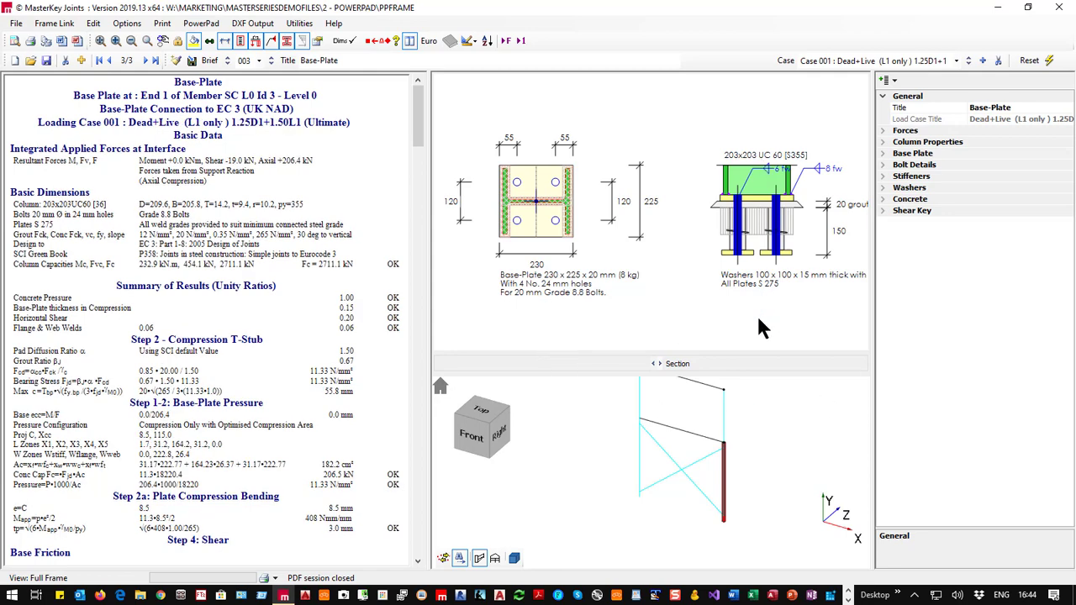
click(444, 559)
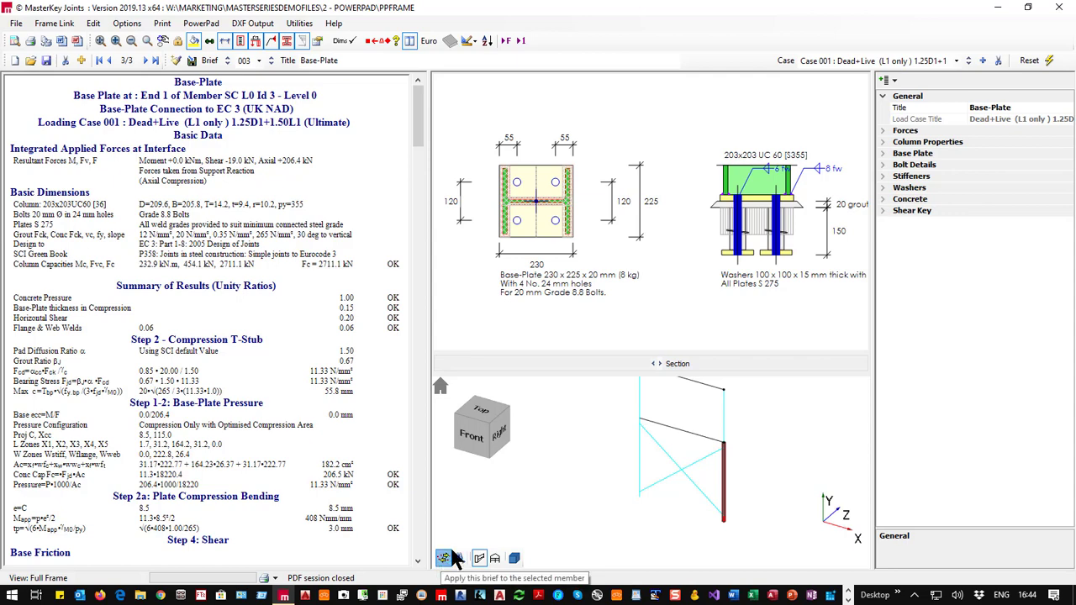
click(640, 496)
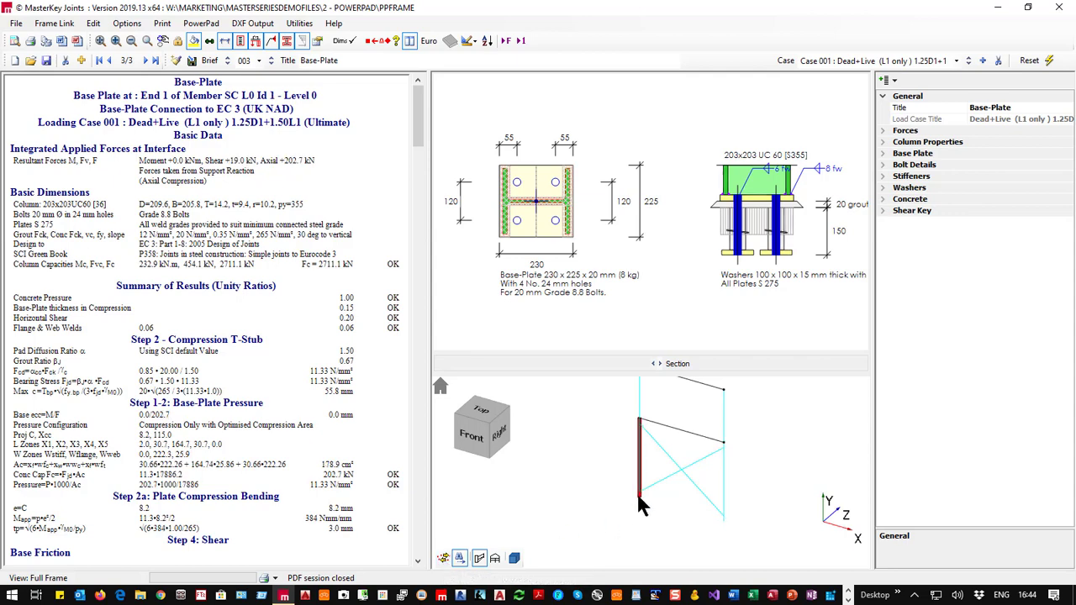
click(522, 40)
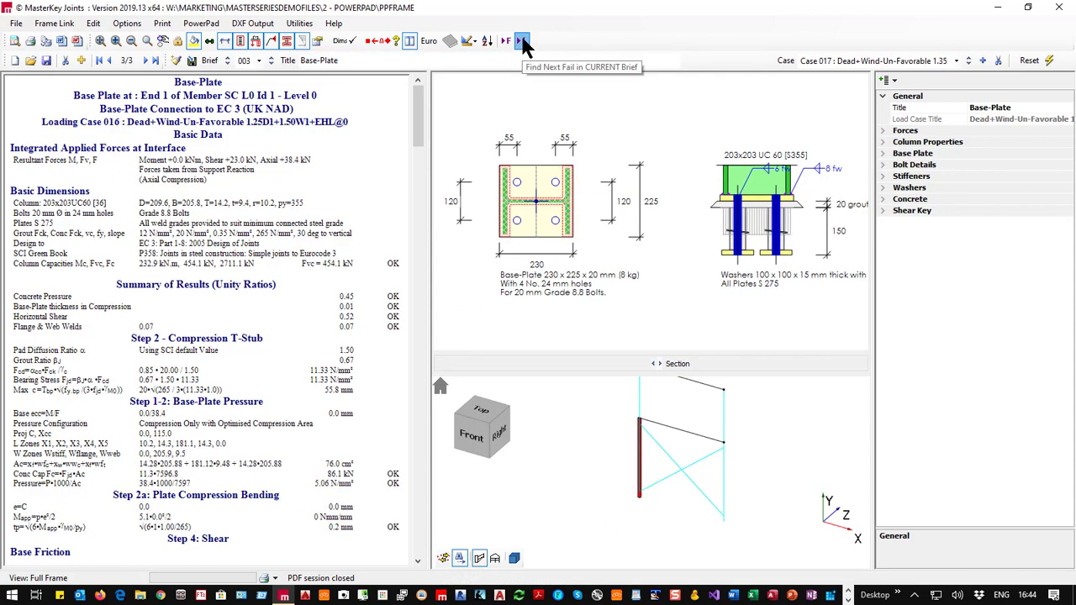
click(538, 335)
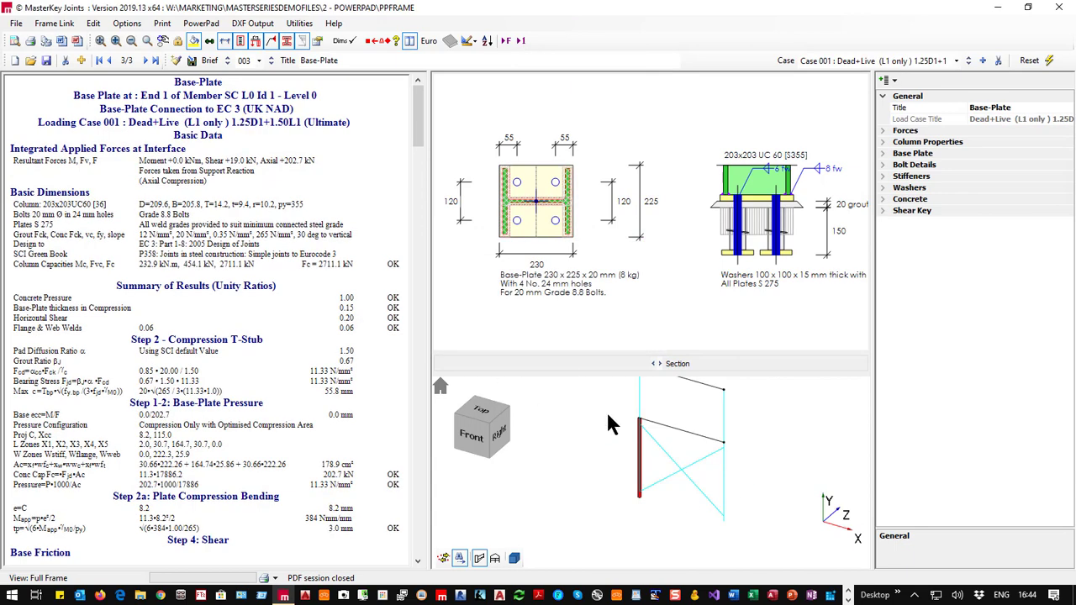
Step: Add a Vertical bracing to column connection linked to MasterFrame
click(81, 62)
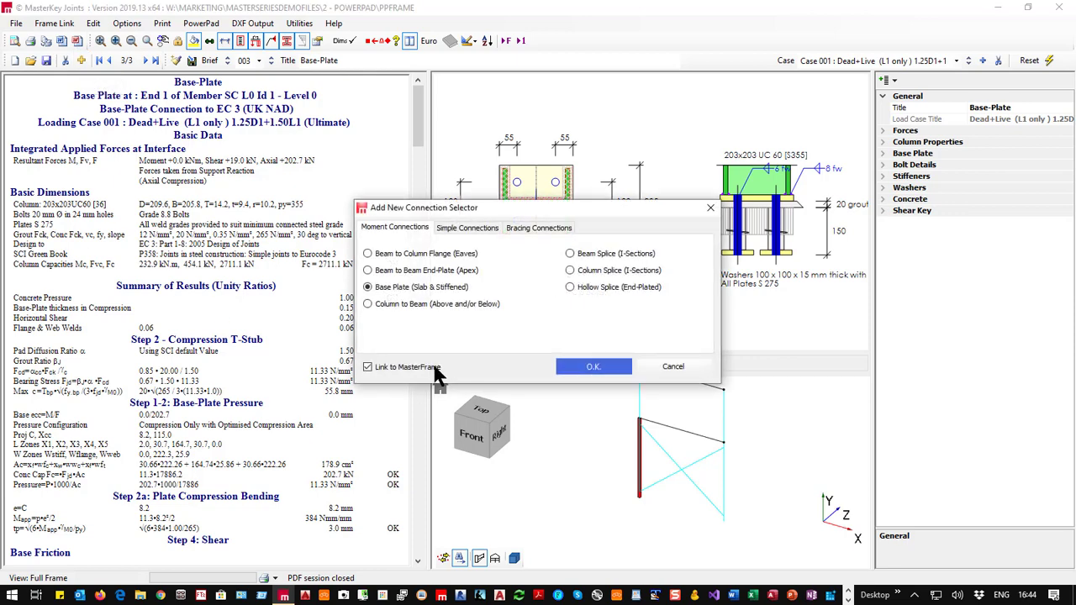
click(538, 229)
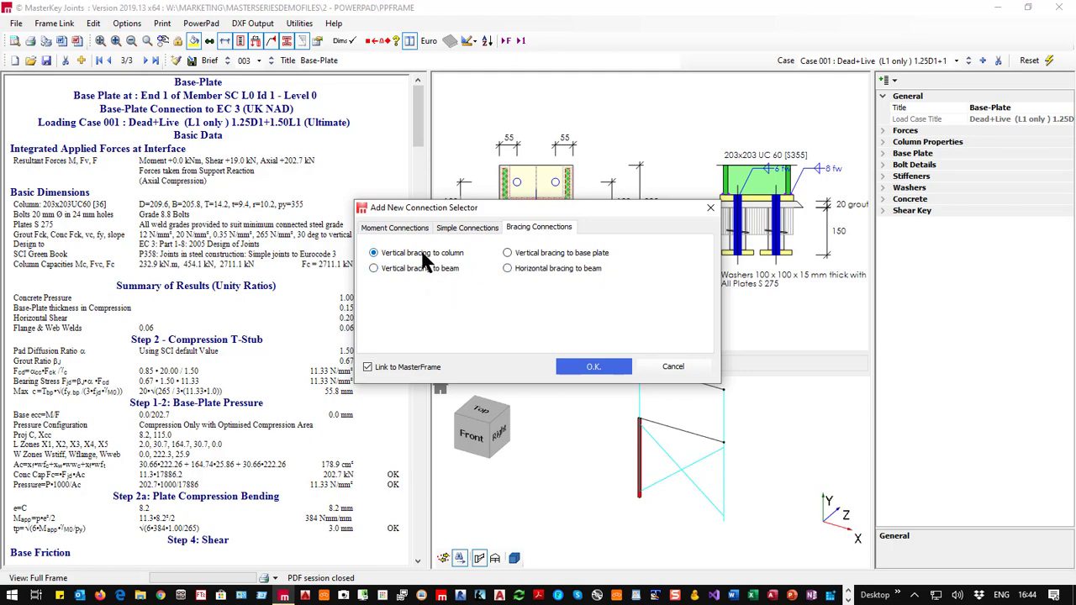
click(594, 368)
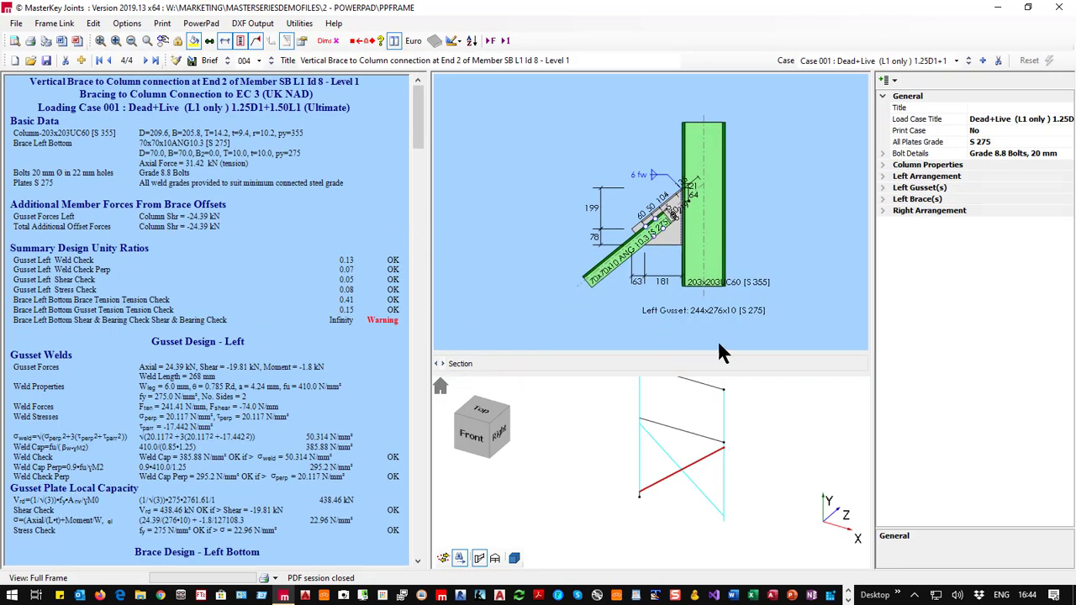
Step: Set the number of bolt columns of the left bottom brace to 1
scroll(660, 233, up, 3)
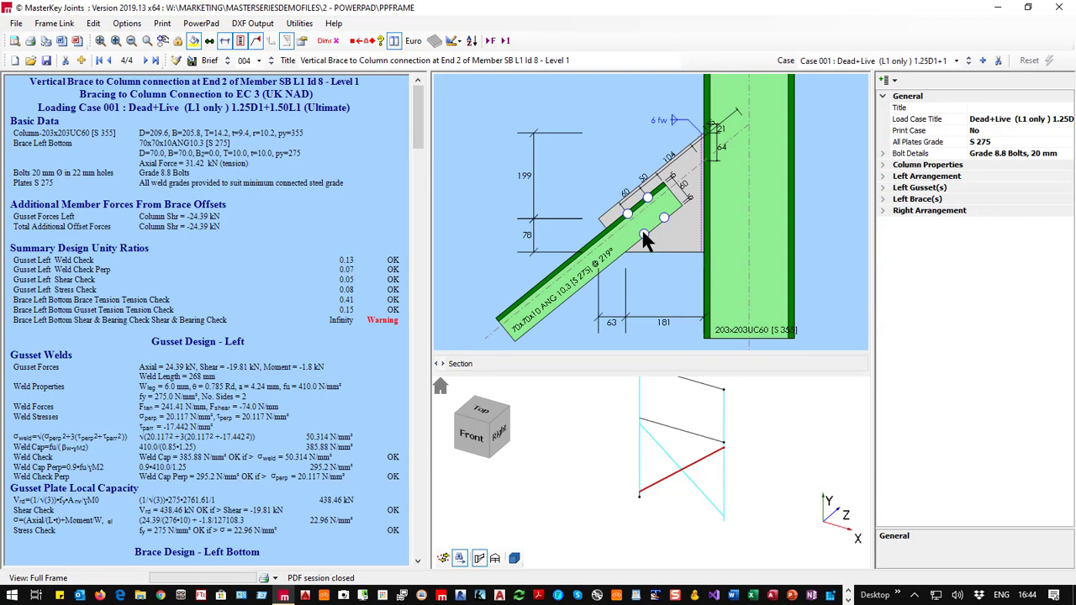
click(645, 237)
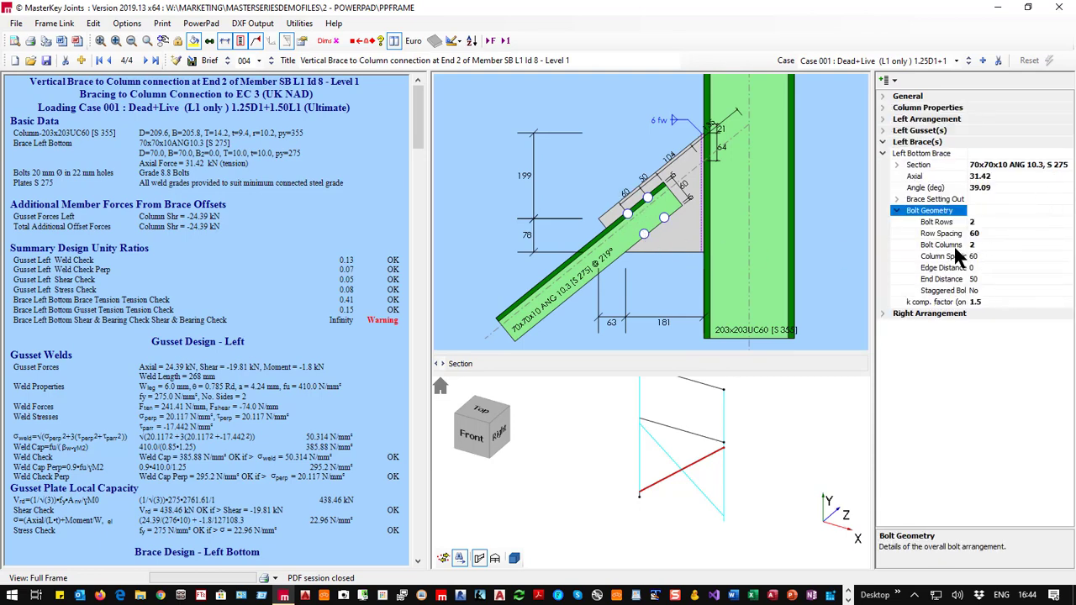
click(942, 245)
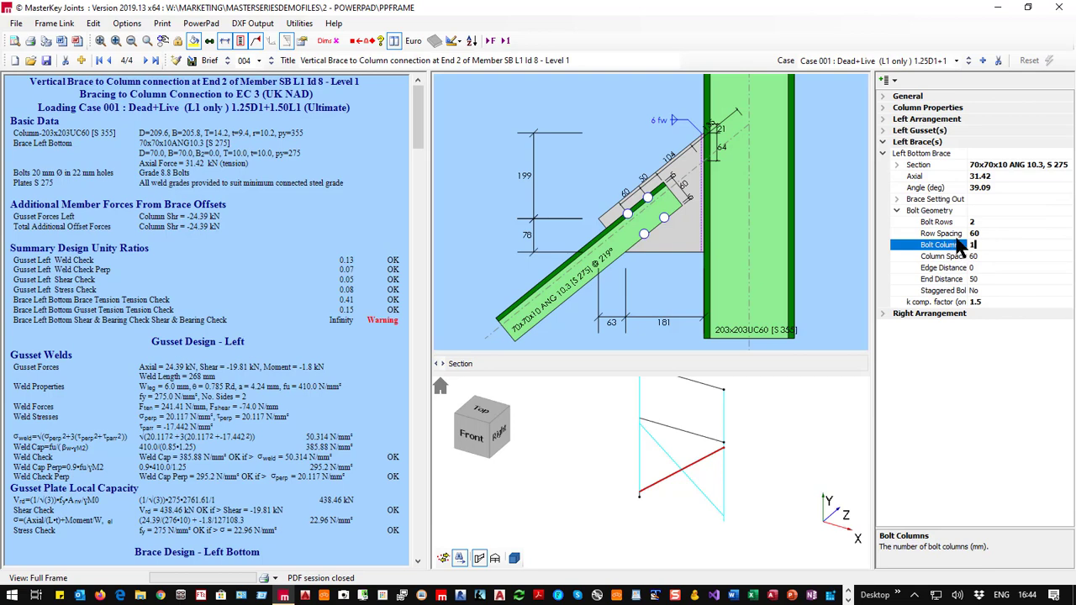
key(Return)
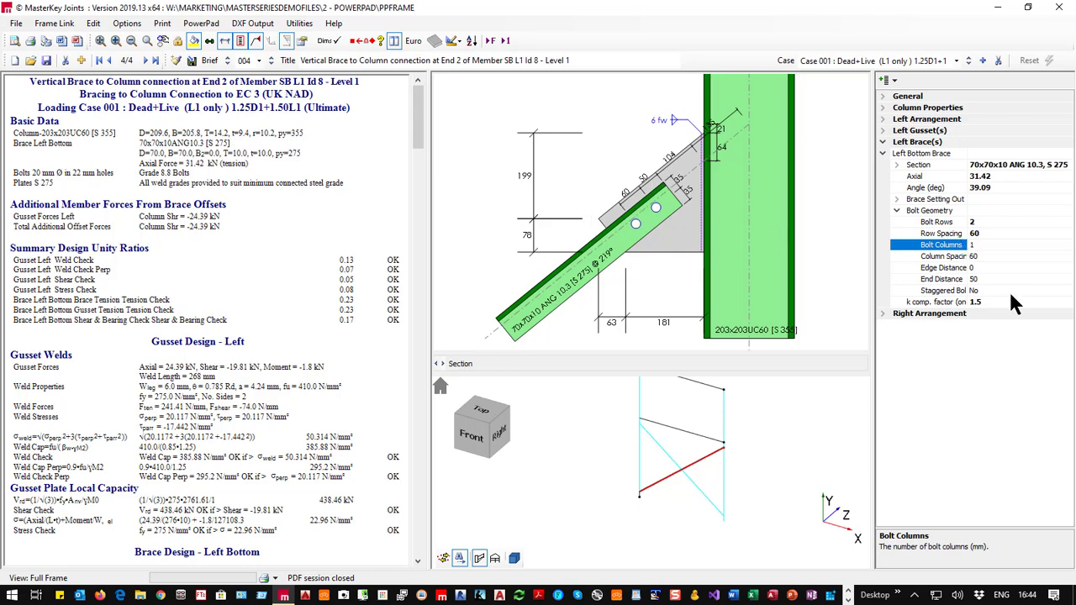
Step: Set the left gusset's style to Triangle after trying Tapered, and save the joints data while leaving the connection design
click(684, 233)
click(991, 165)
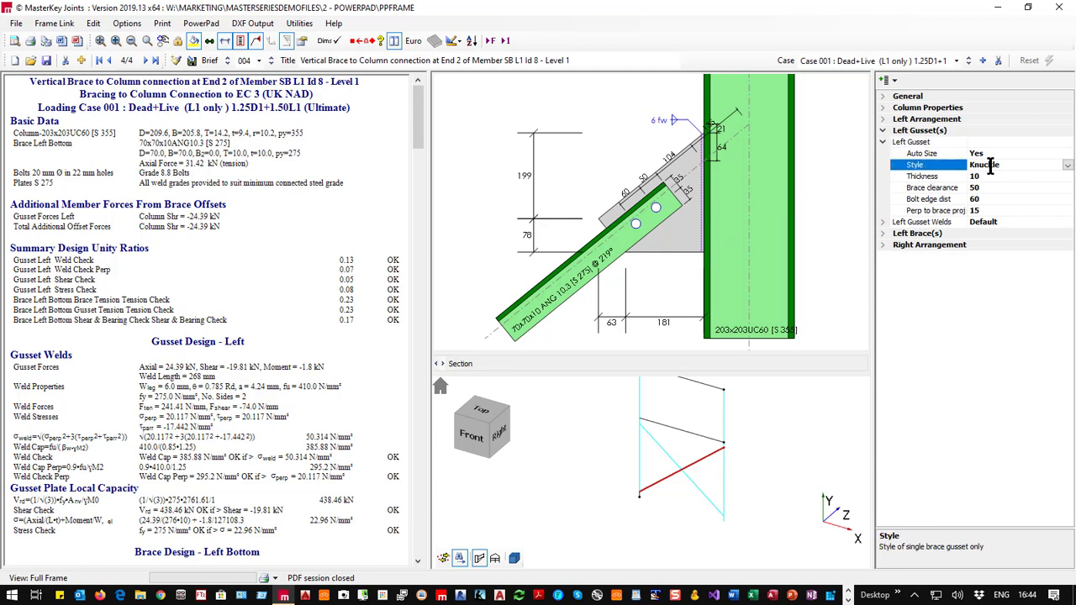
click(1067, 166)
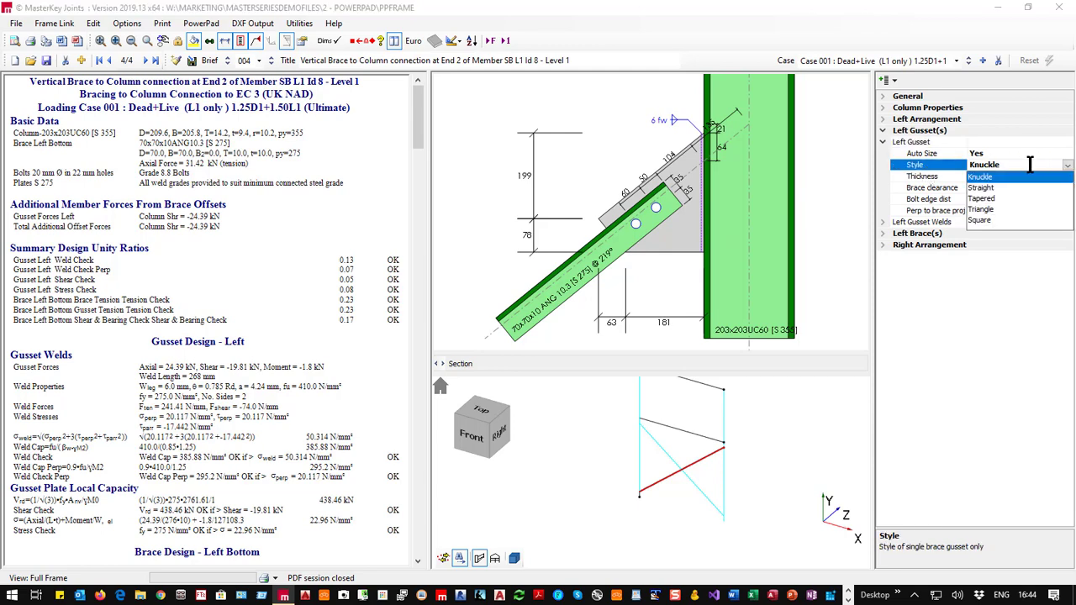
click(984, 200)
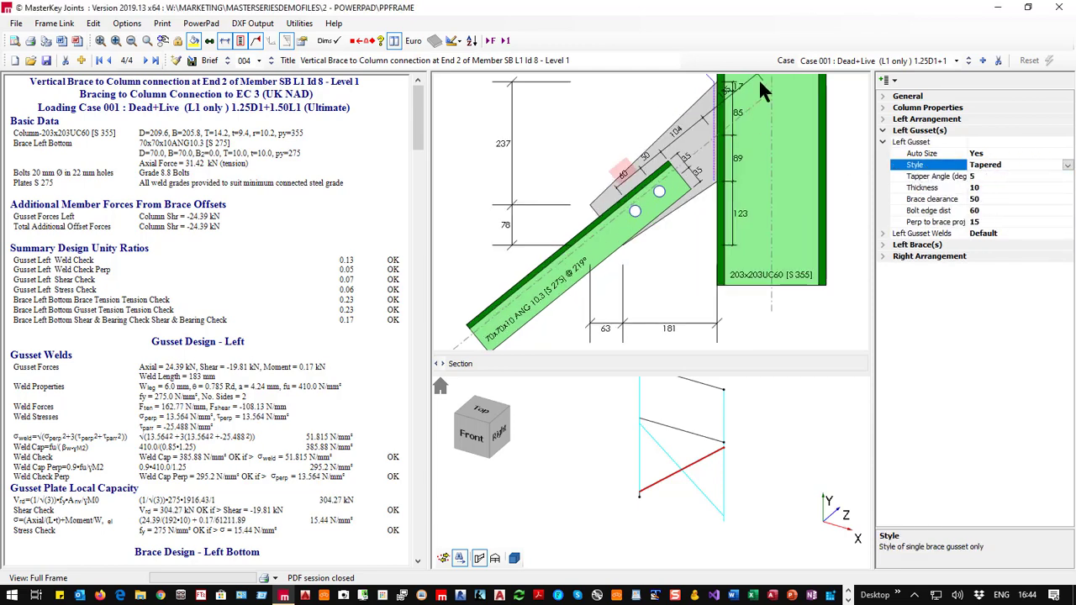
click(1067, 166)
click(982, 209)
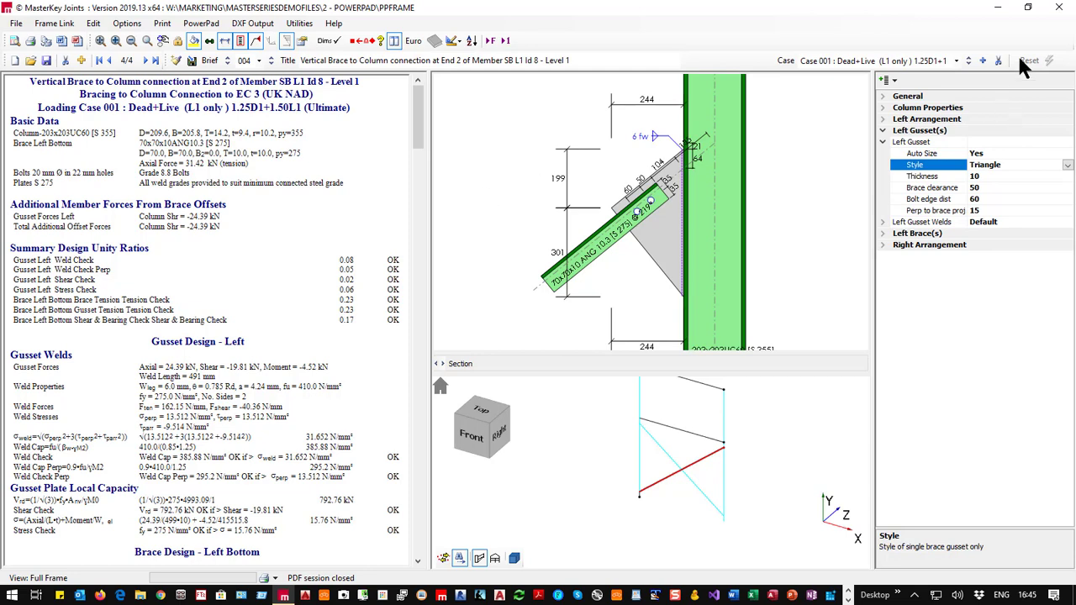
click(1059, 8)
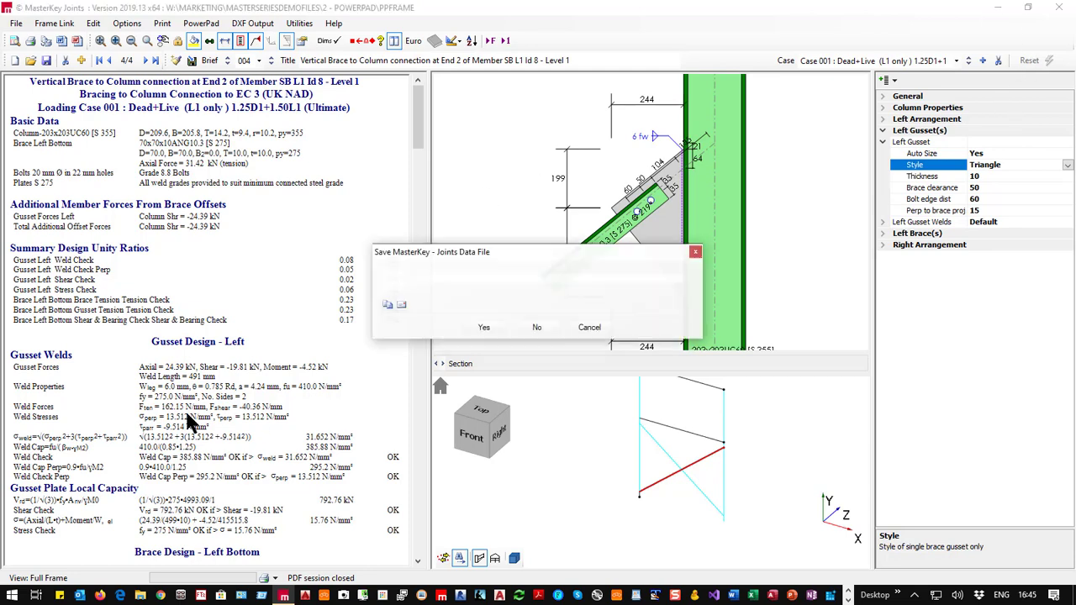
click(484, 327)
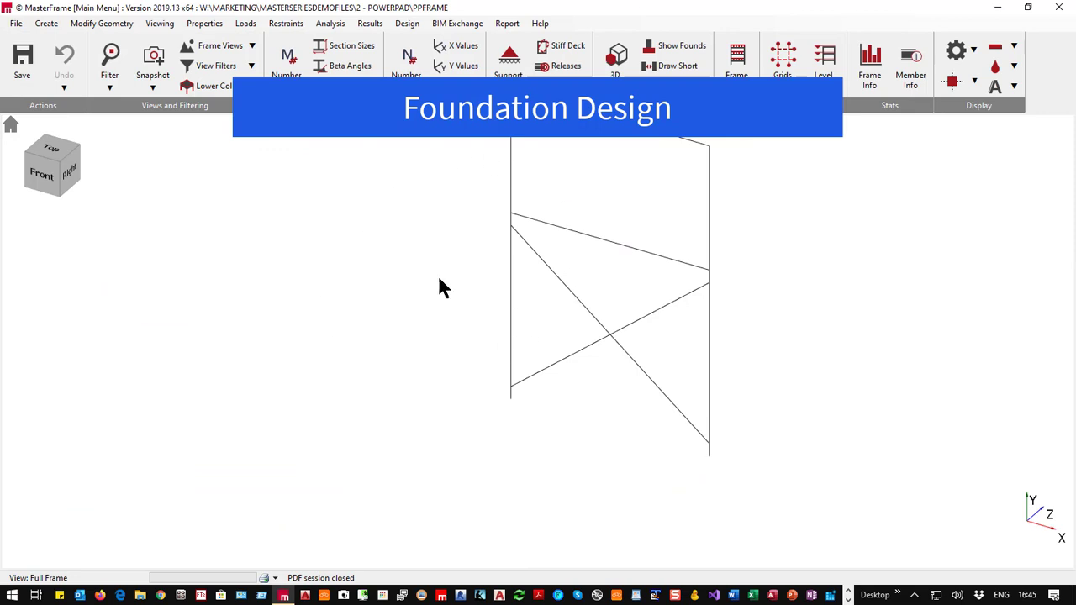
Step: Start the concrete beam, column and pad design, accepting the pad defaults with C32/40 concrete and a soil S.W.P. of 200
click(407, 23)
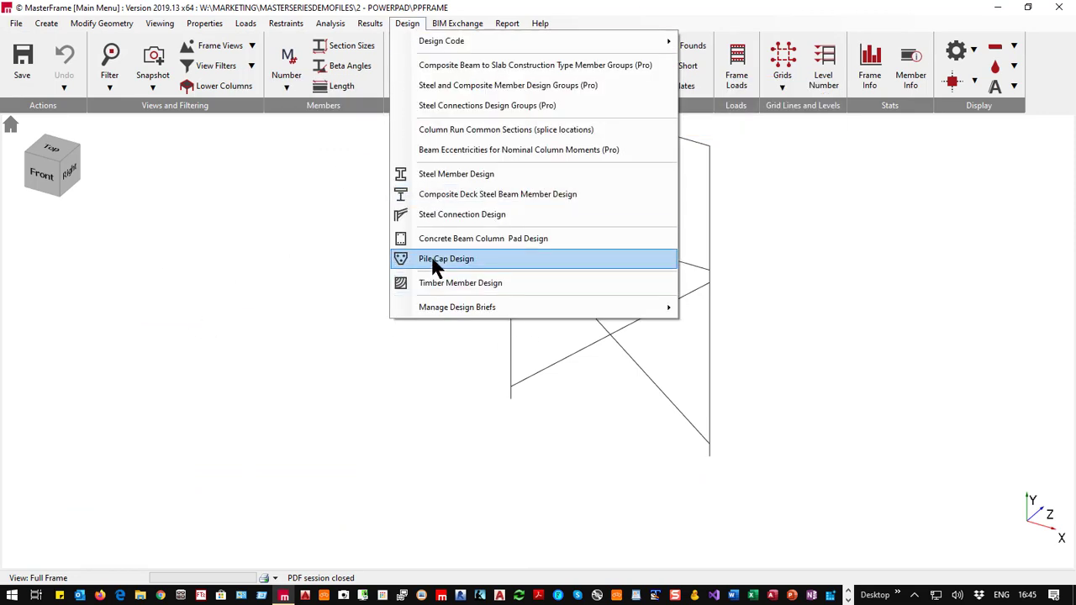
click(471, 239)
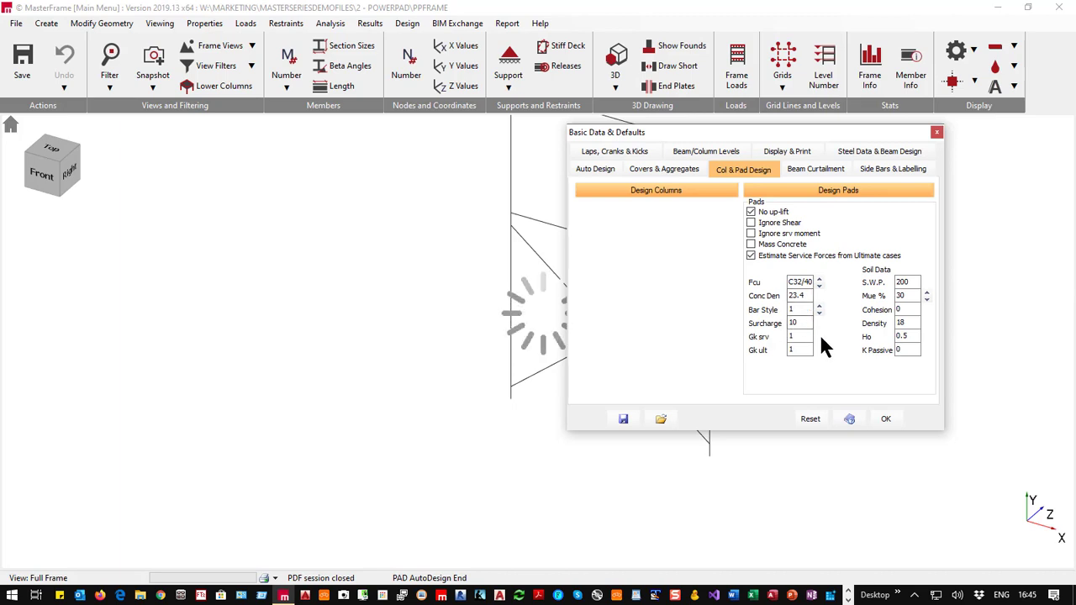
click(908, 283)
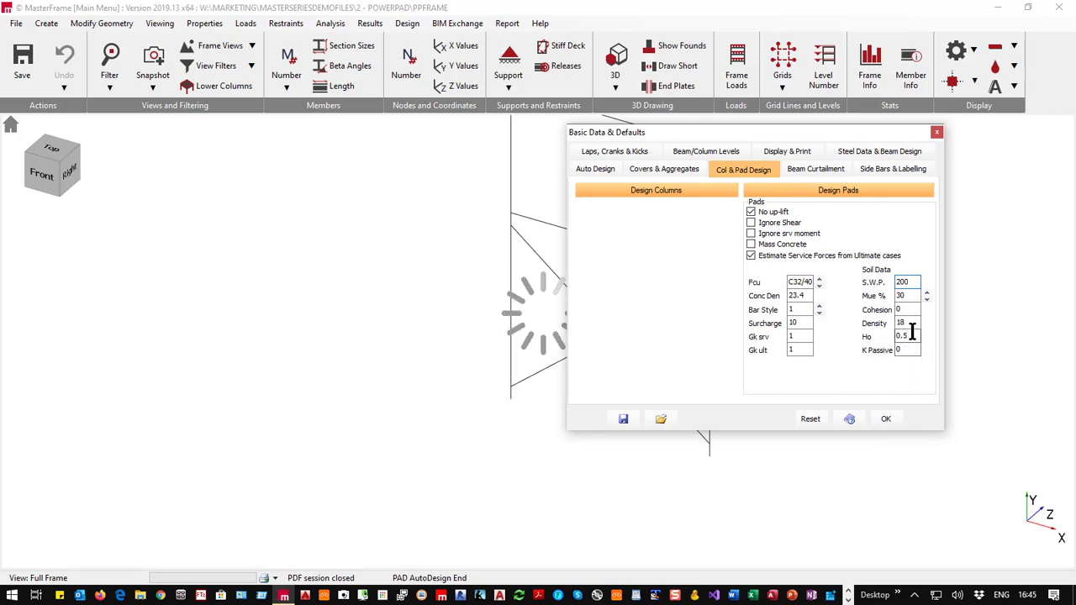
click(884, 418)
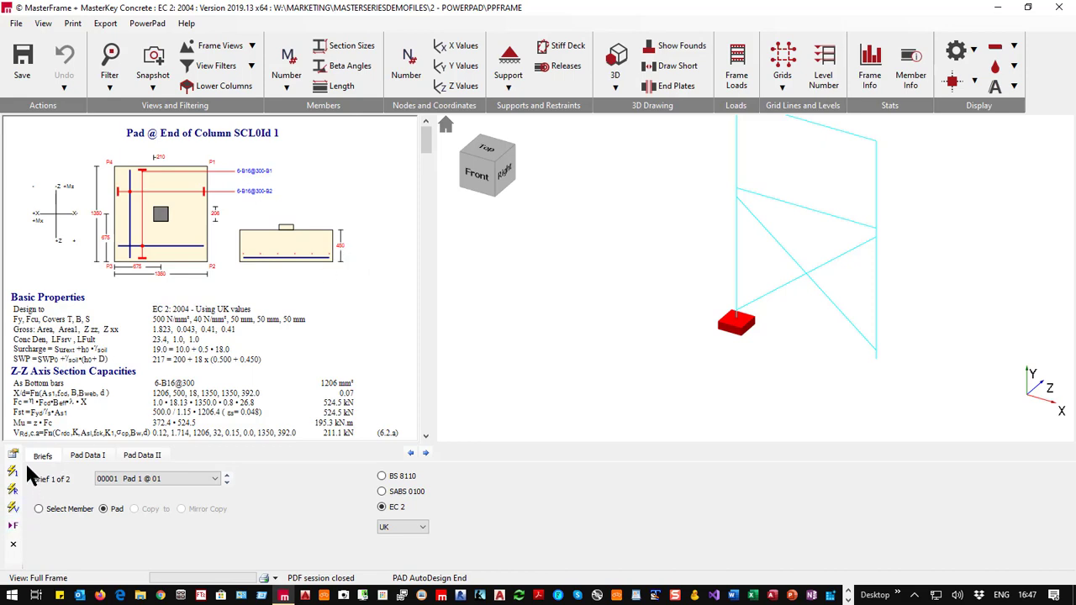
Step: Review the pad designs under columns SC L0 Id 3 and Id 1, including the dimension and reinforcement data for Id 1
click(880, 366)
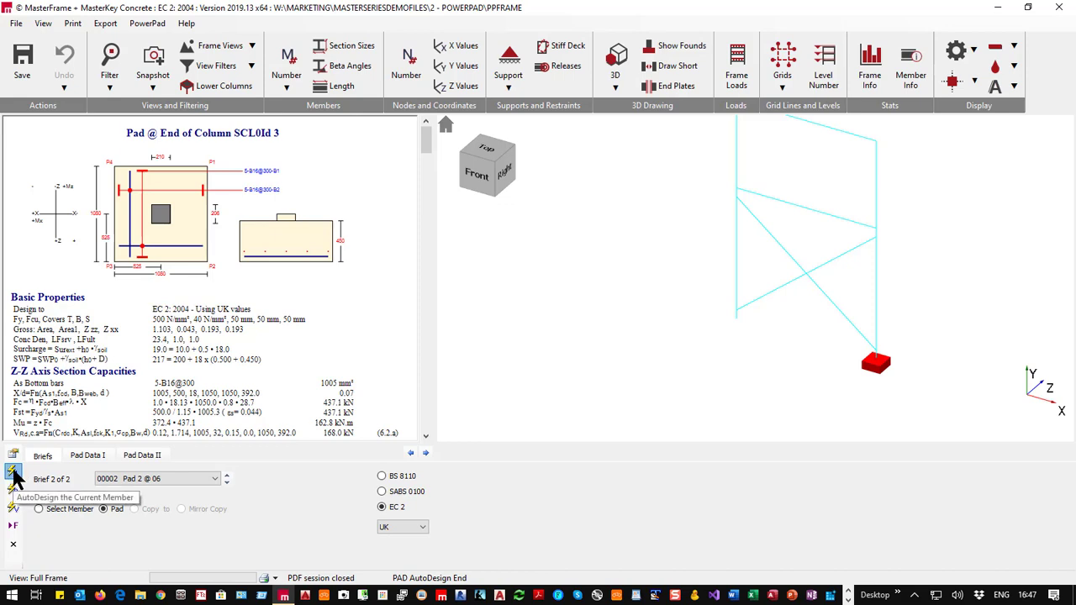
click(733, 328)
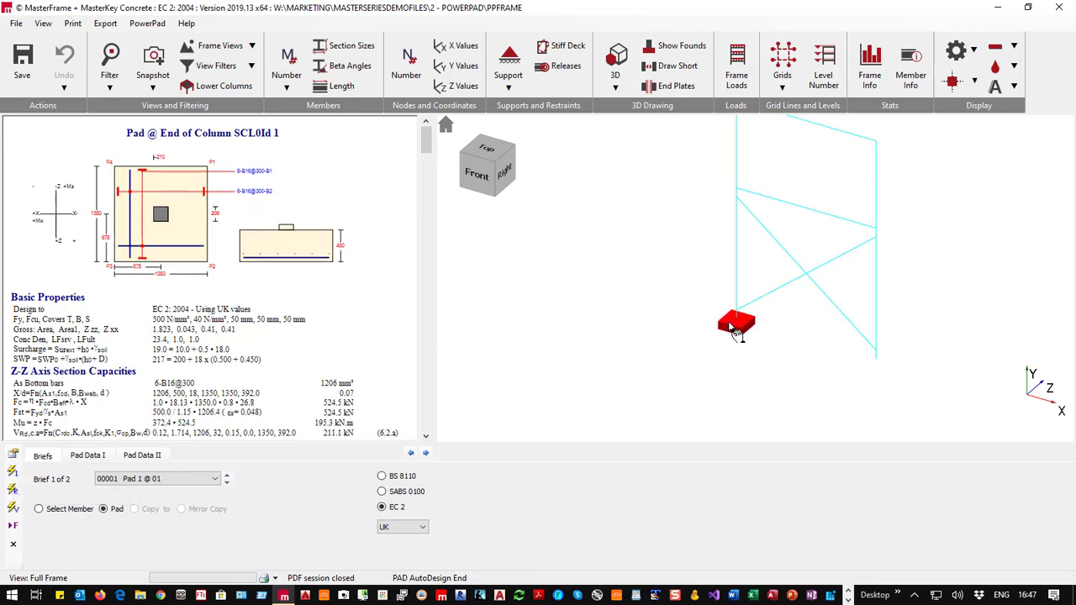
click(72, 459)
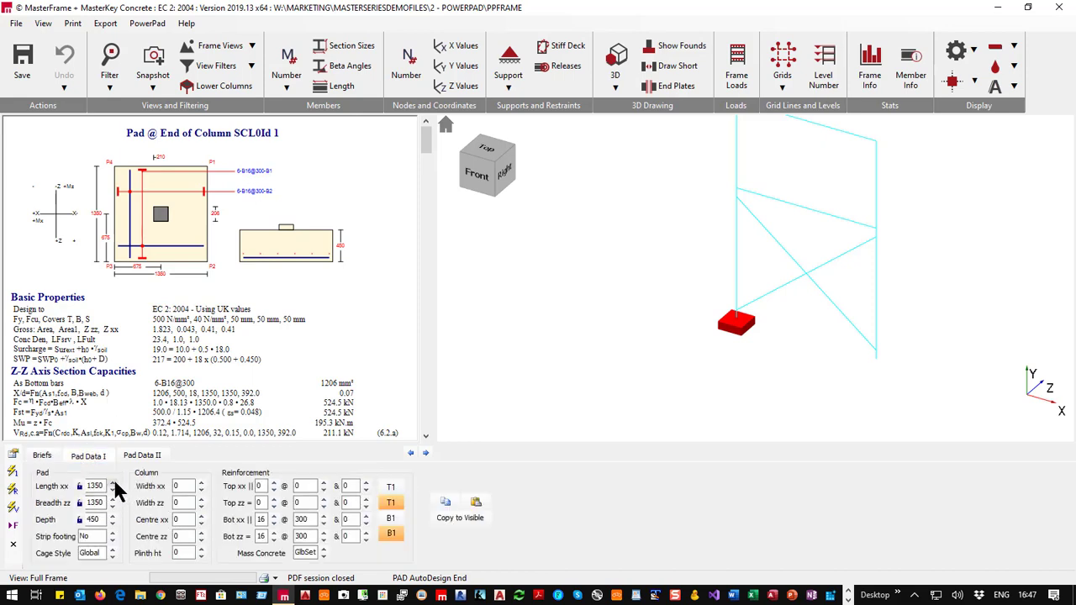
Step: Set the length and breadth of the pad under column SC L0 Id 3 to 1350 mm and leave the pad design
click(875, 365)
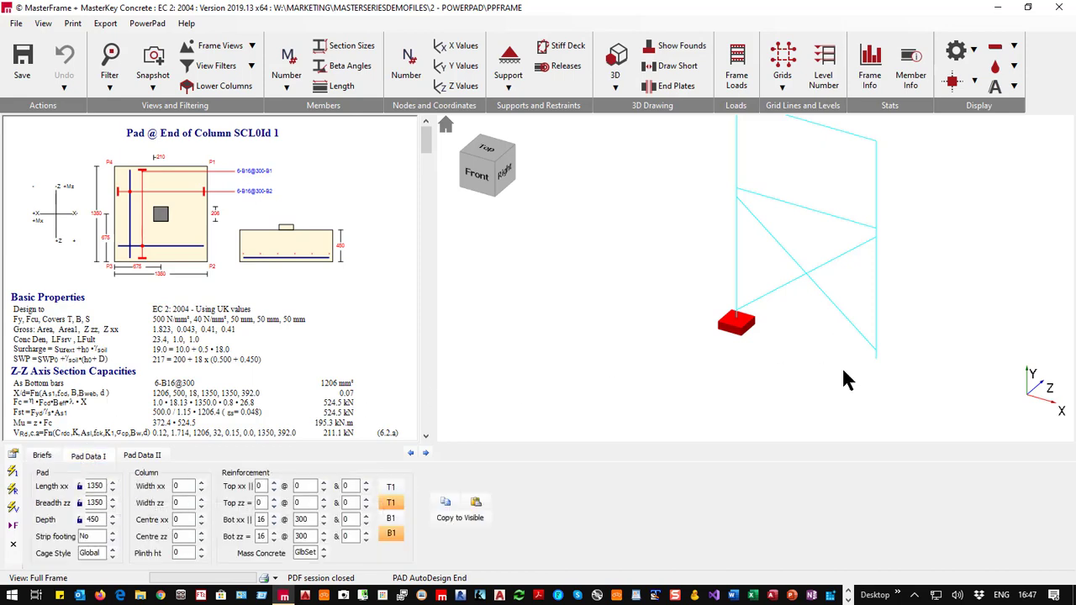
click(113, 482)
click(112, 482)
click(112, 482)
click(113, 482)
click(113, 481)
click(112, 498)
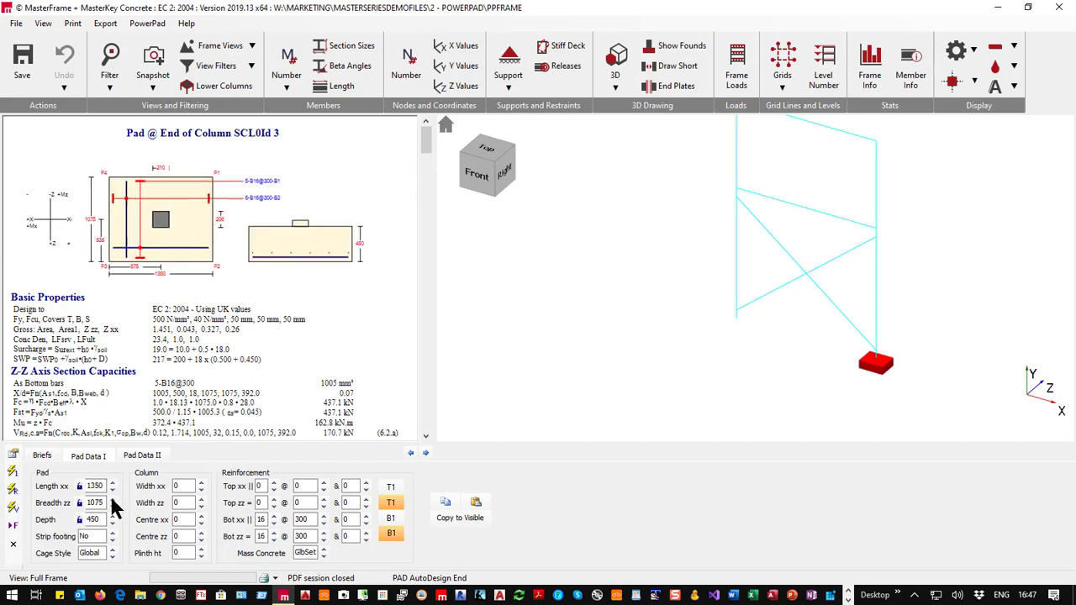
click(111, 498)
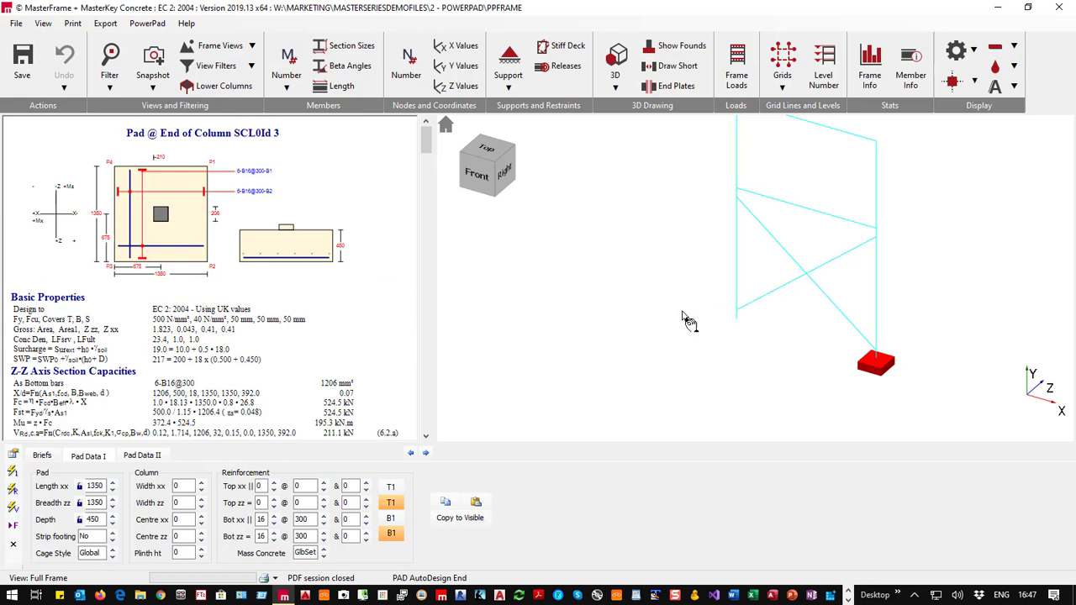
click(1059, 7)
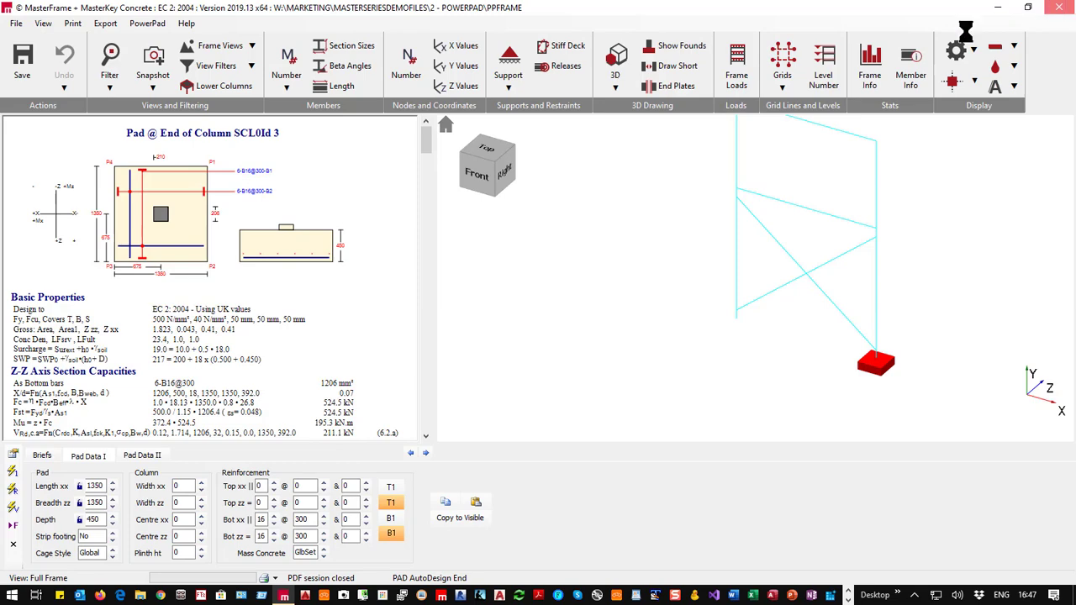
click(485, 327)
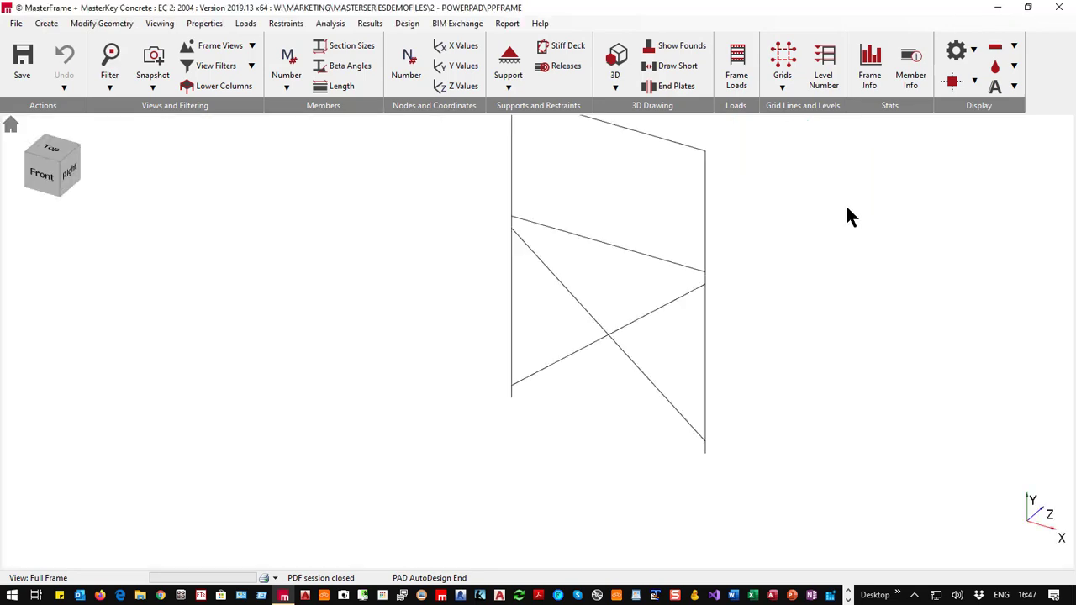